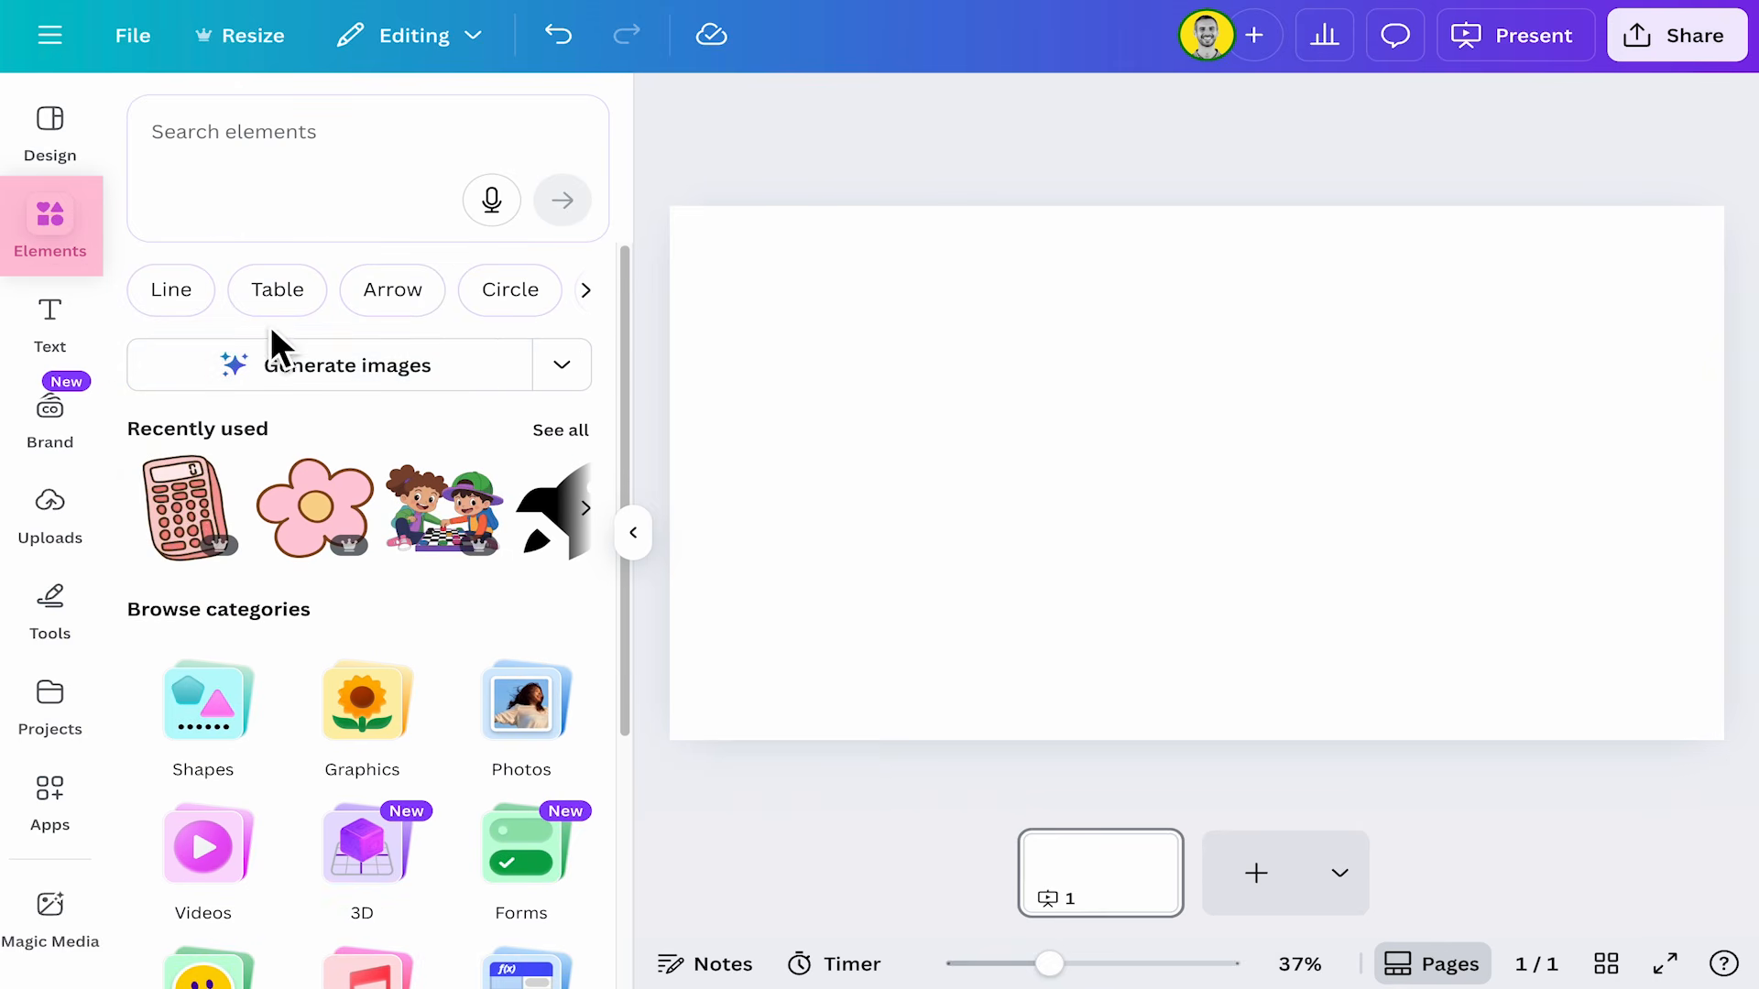
Open the Forms category of the design elements.
{"action": "scroll", "coordinate": [338, 449], "scroll_direction": "down", "scroll_amount": 3}
{"action": "scroll", "coordinate": [353, 463], "scroll_direction": "down", "scroll_amount": 2}
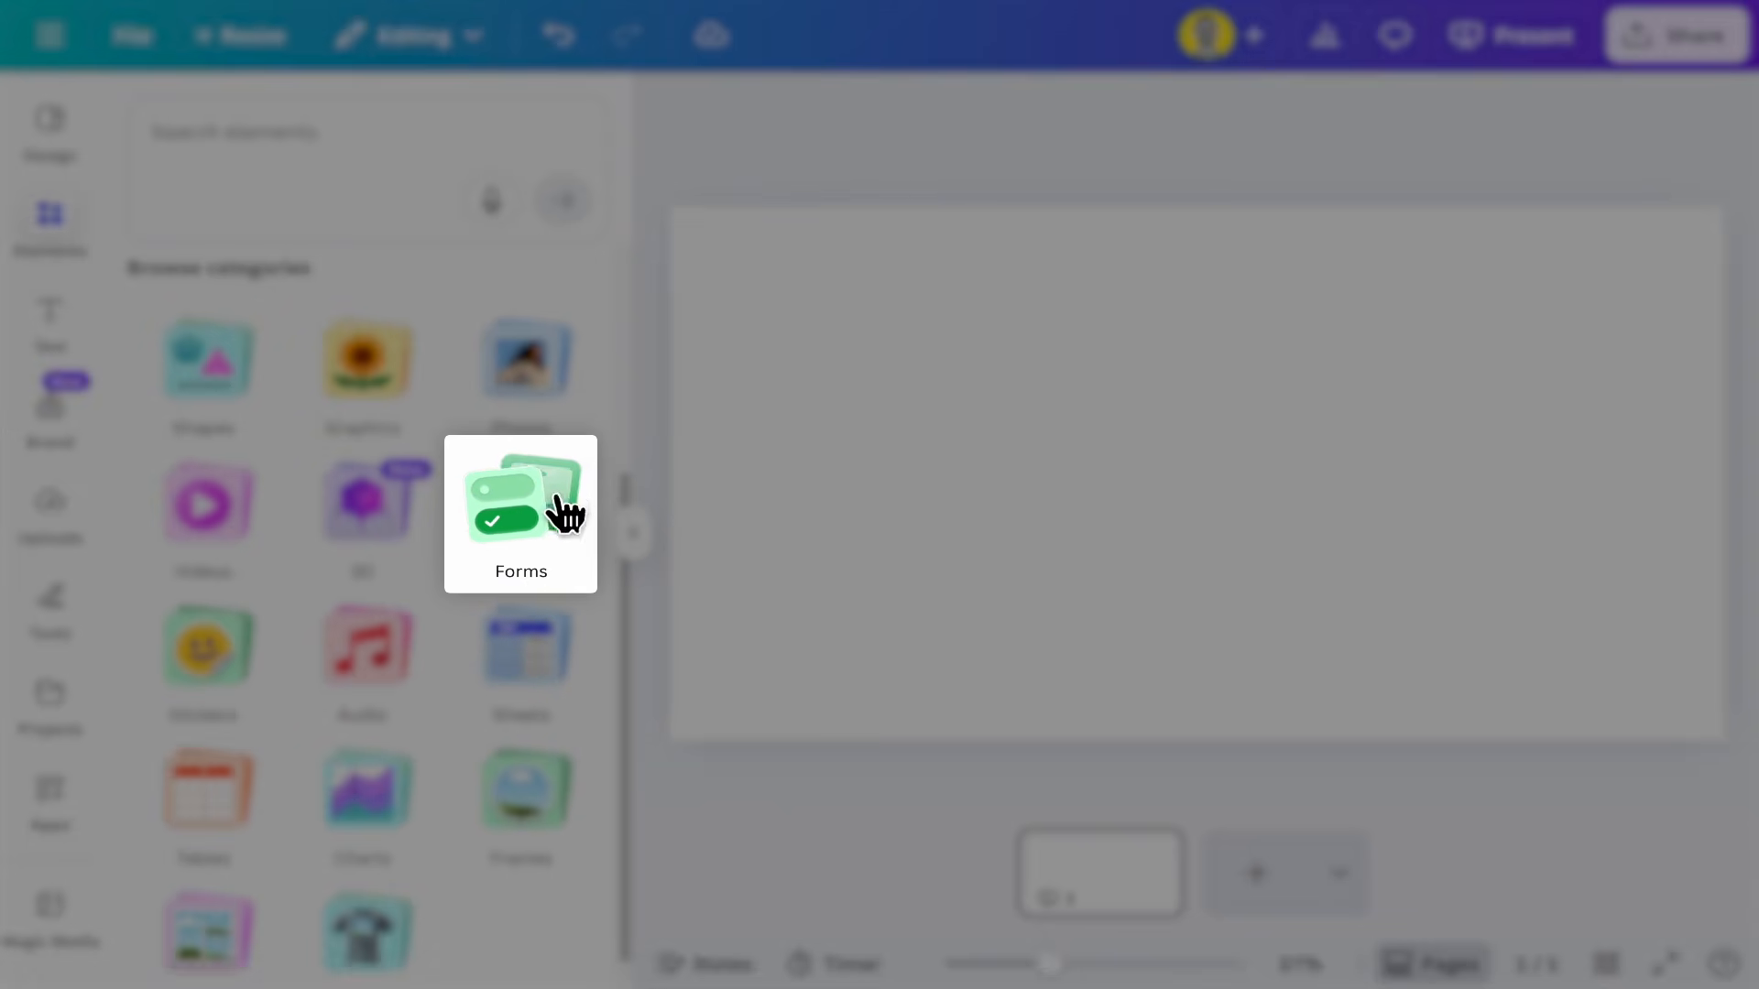
{"action": "left_click", "coordinate": [541, 515]}
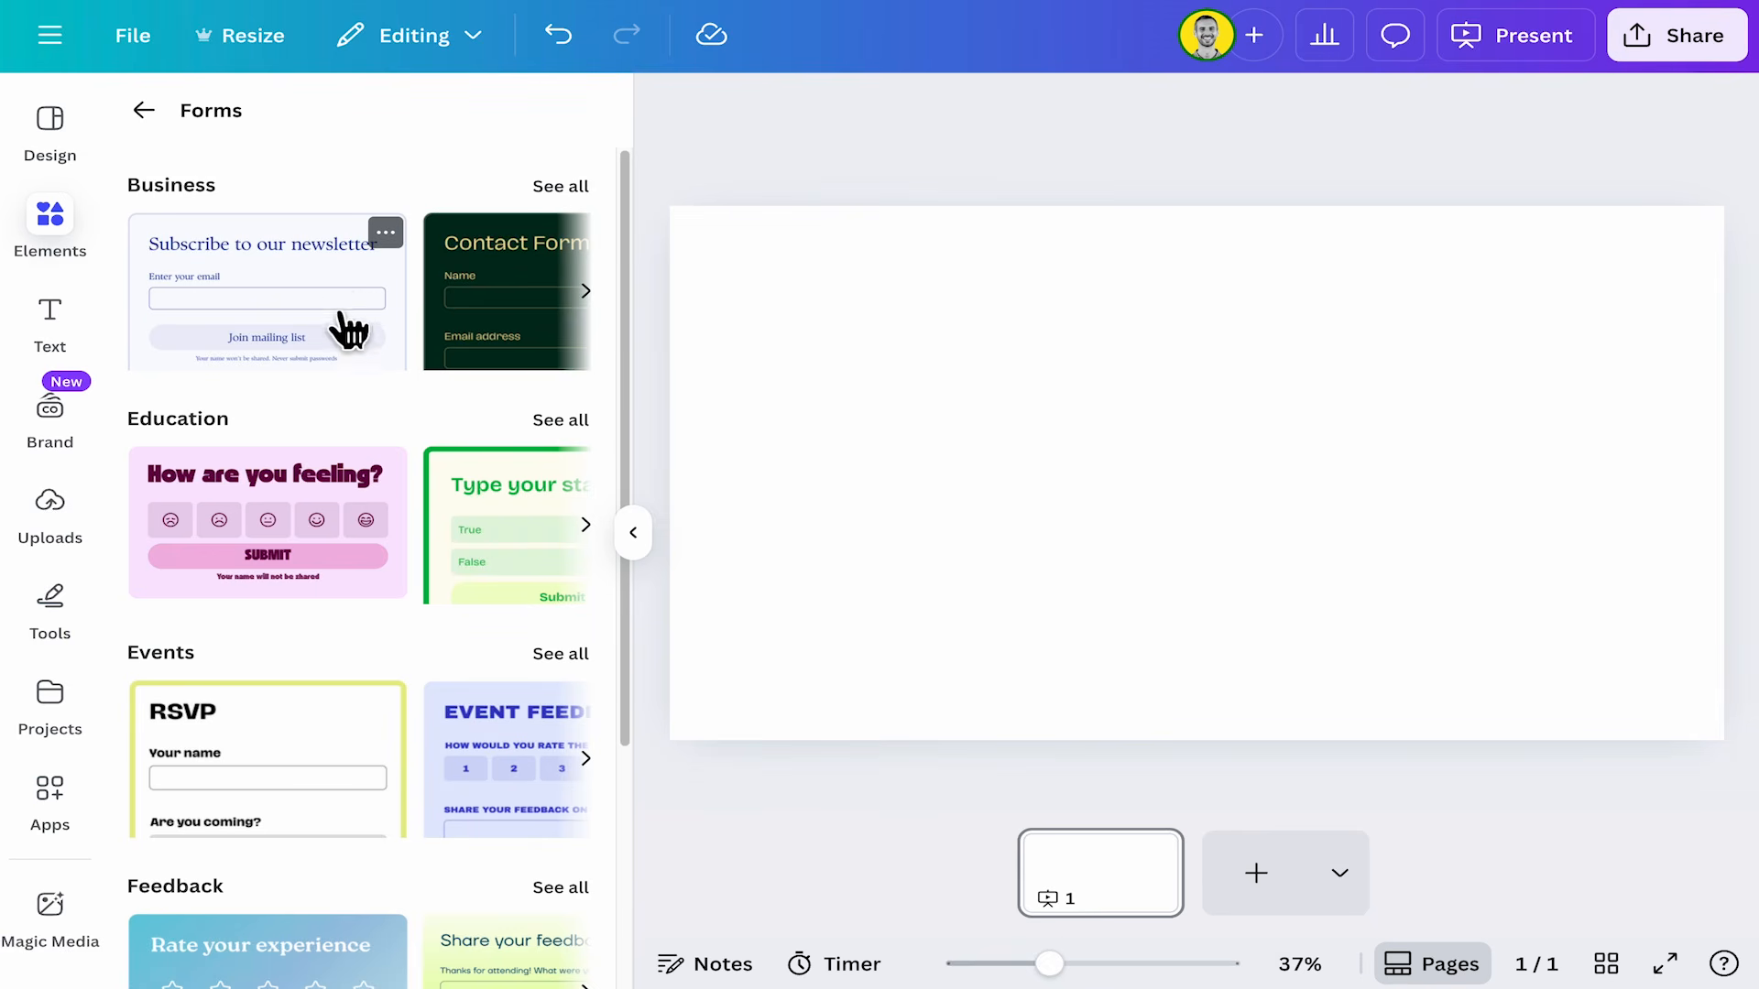
Browse the full set of Business form templates.
{"action": "scroll", "coordinate": [369, 502], "scroll_direction": "down", "scroll_amount": 3}
{"action": "scroll", "coordinate": [380, 494], "scroll_direction": "up", "scroll_amount": 3}
{"action": "left_click", "coordinate": [561, 186]}
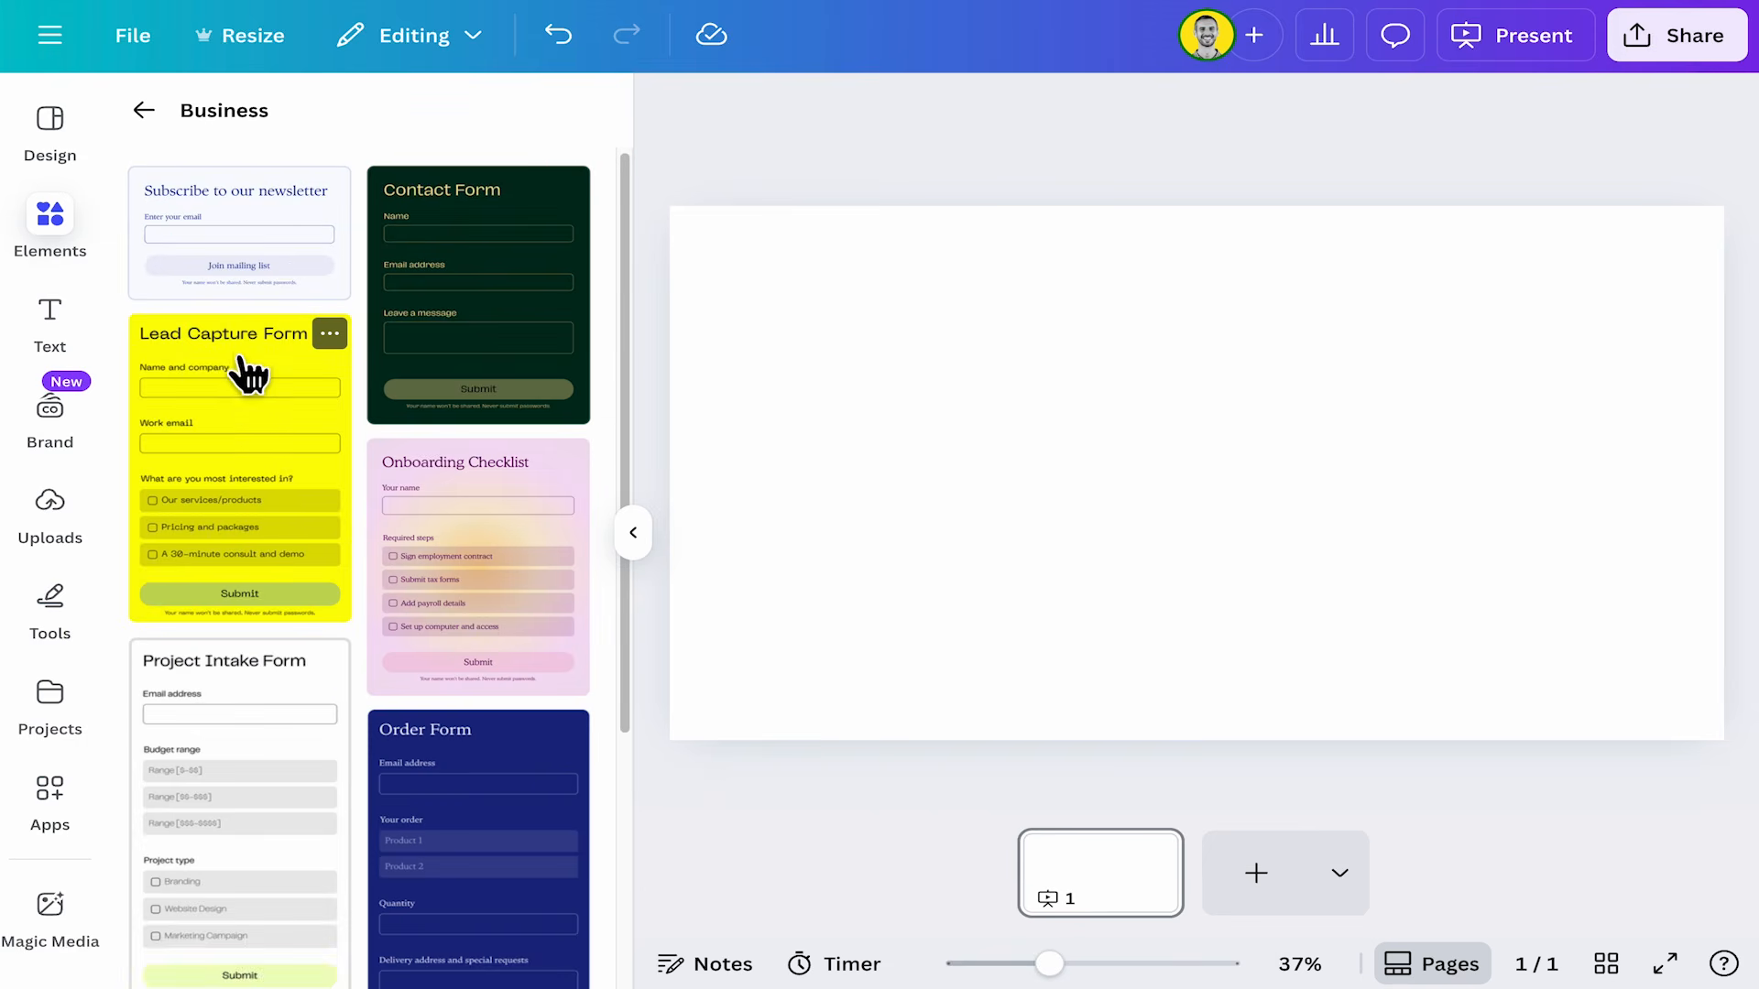
{"action": "scroll", "coordinate": [247, 394], "scroll_direction": "down", "scroll_amount": 2}
{"action": "scroll", "coordinate": [252, 453], "scroll_direction": "down", "scroll_amount": 3}
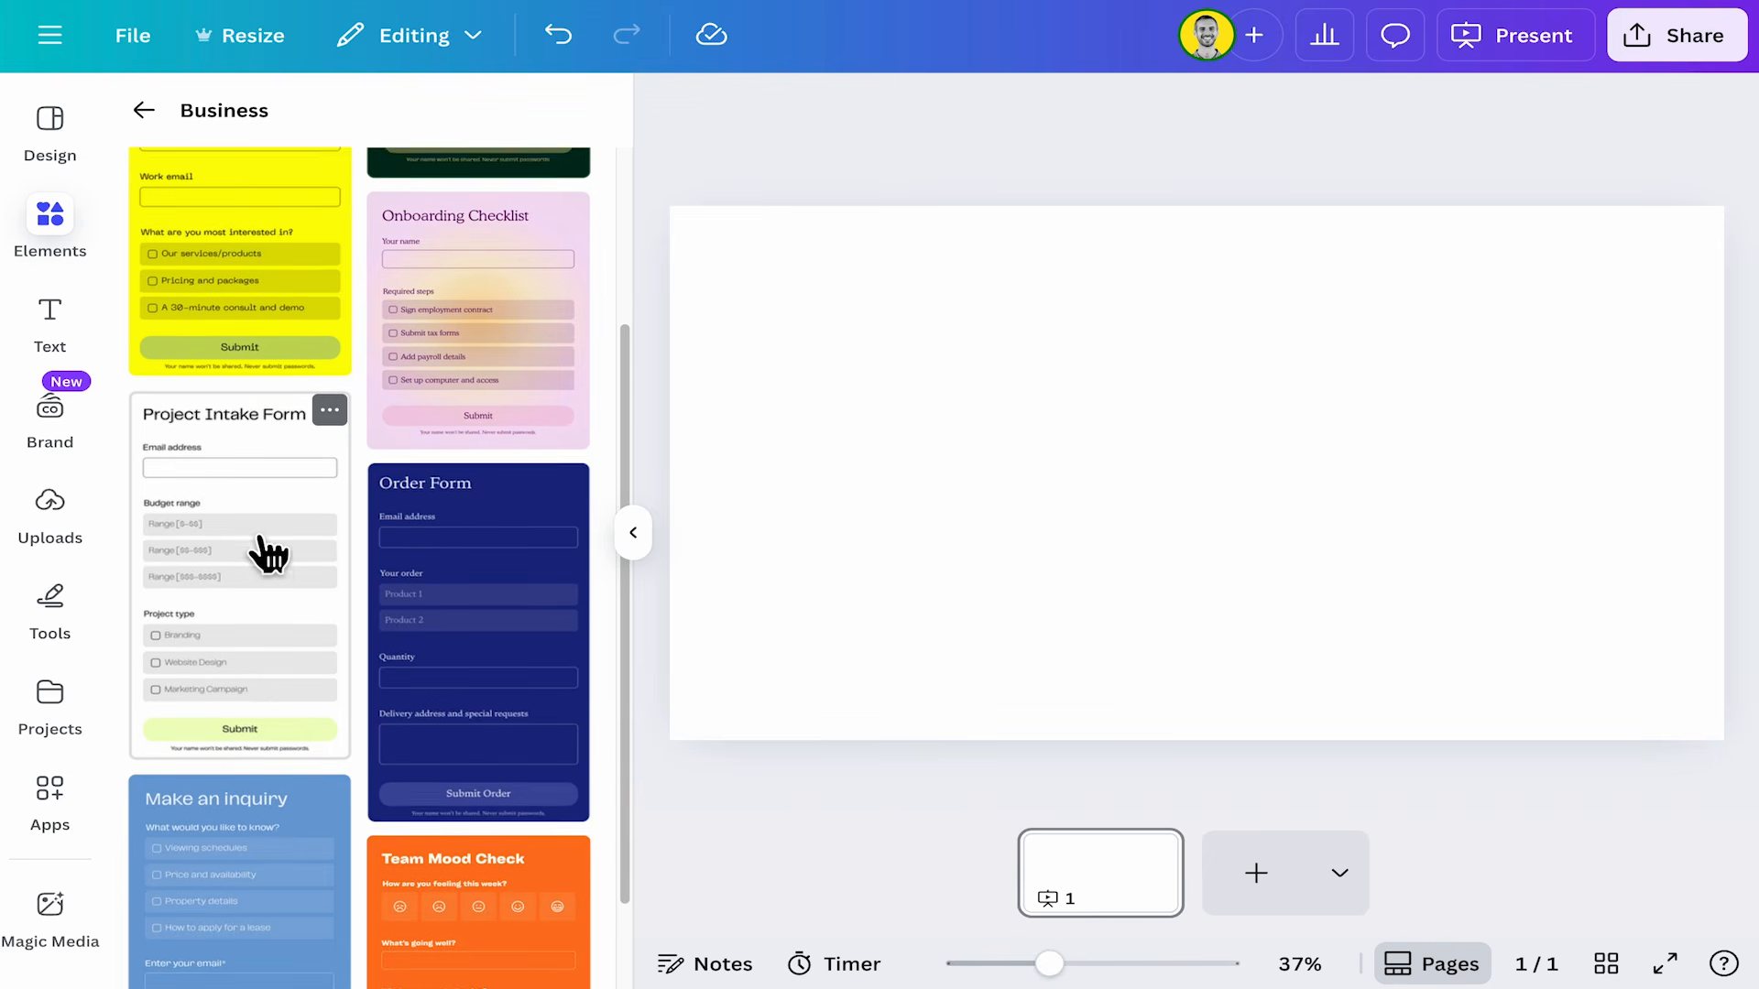
{"action": "scroll", "coordinate": [293, 573], "scroll_direction": "up", "scroll_amount": 4}
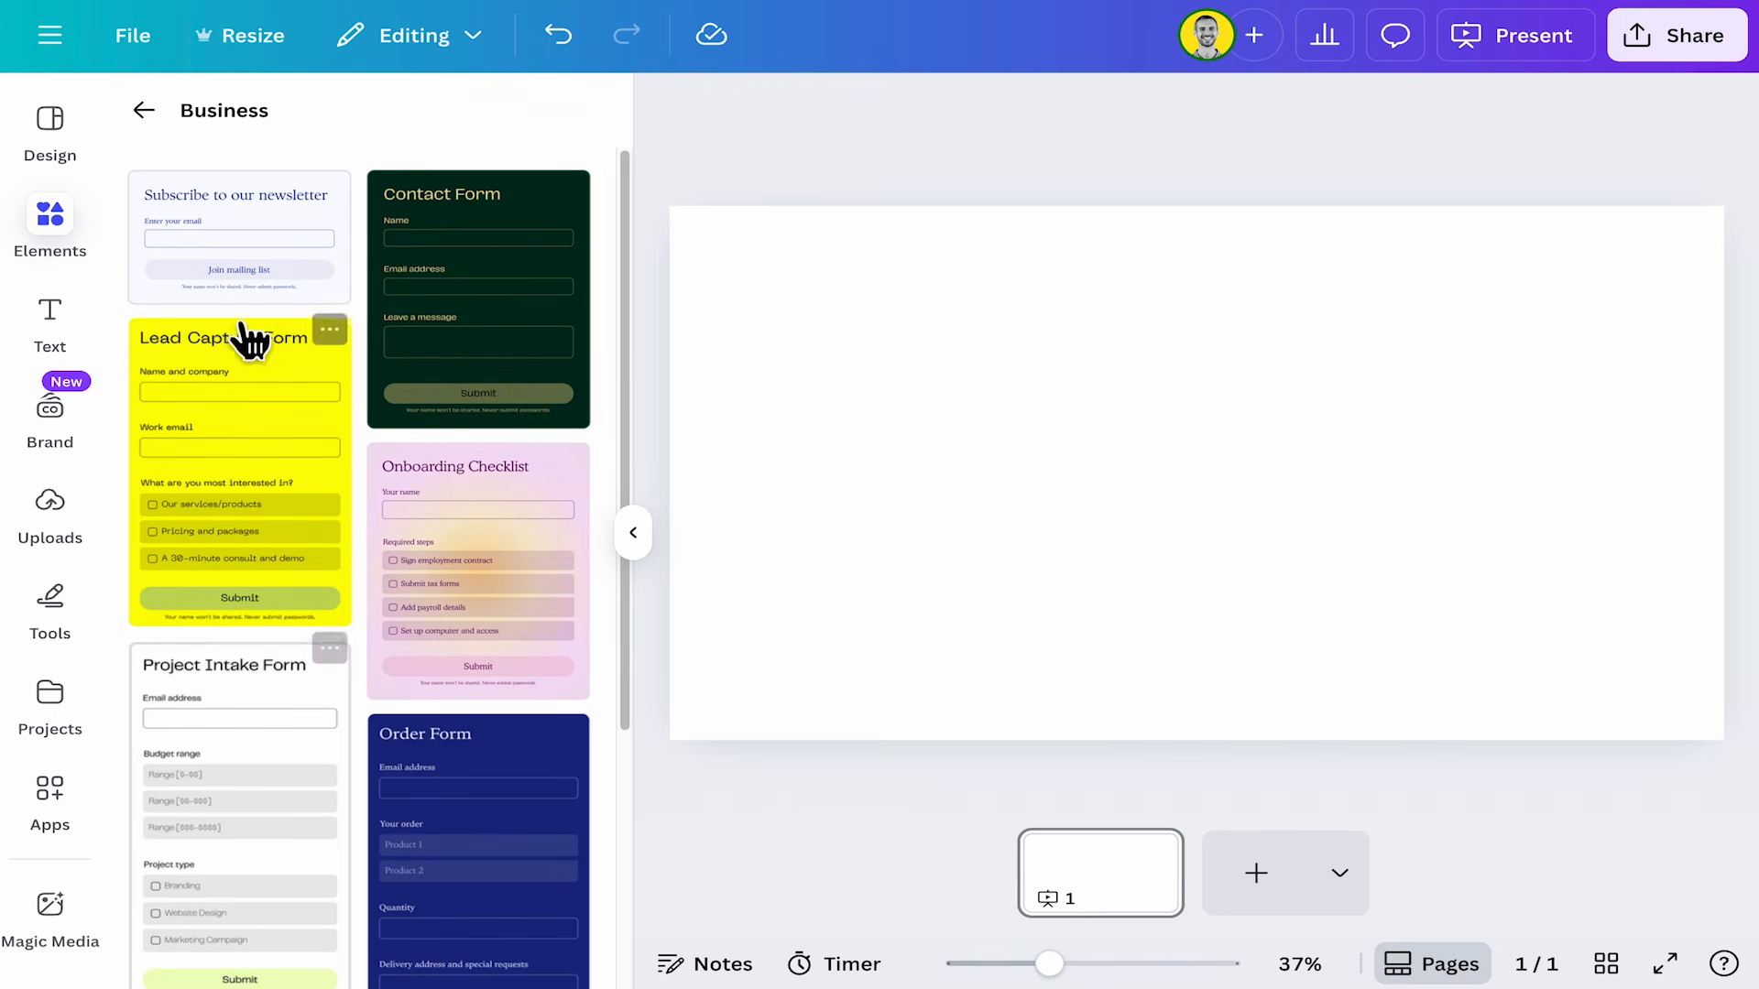
{"action": "scroll", "coordinate": [481, 540], "scroll_direction": "down", "scroll_amount": 3}
{"action": "scroll", "coordinate": [480, 540], "scroll_direction": "down", "scroll_amount": 1}
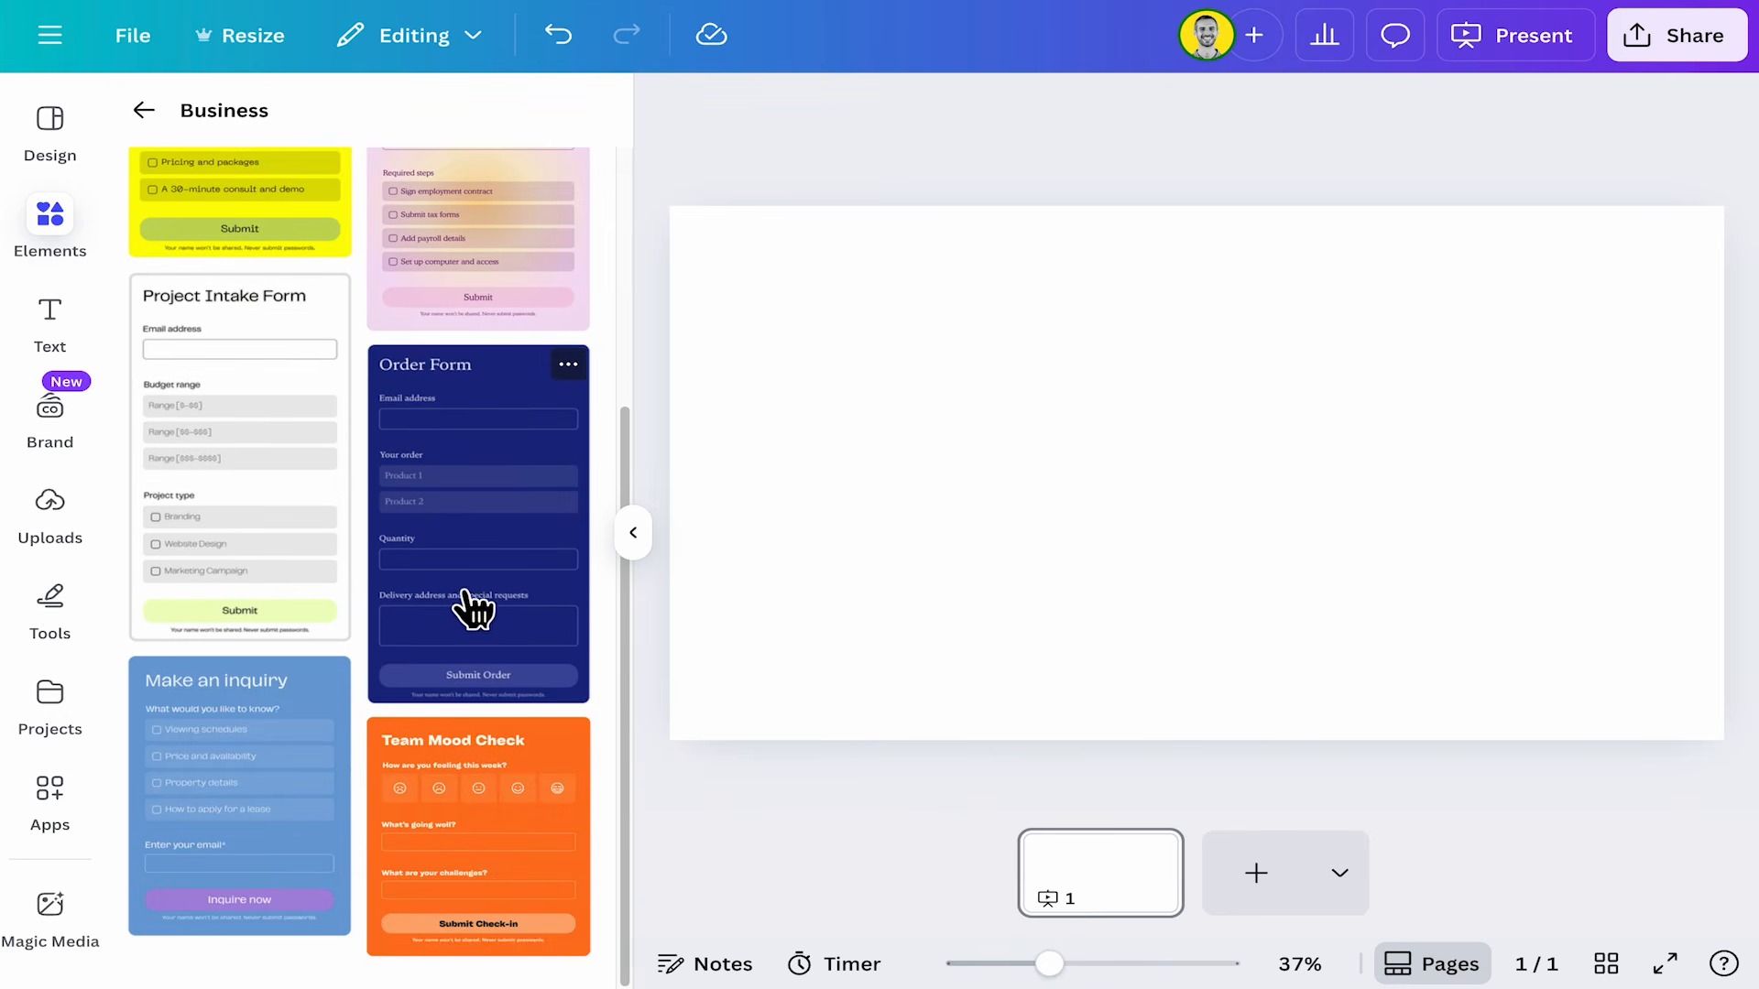
{"action": "left_click", "coordinate": [144, 110]}
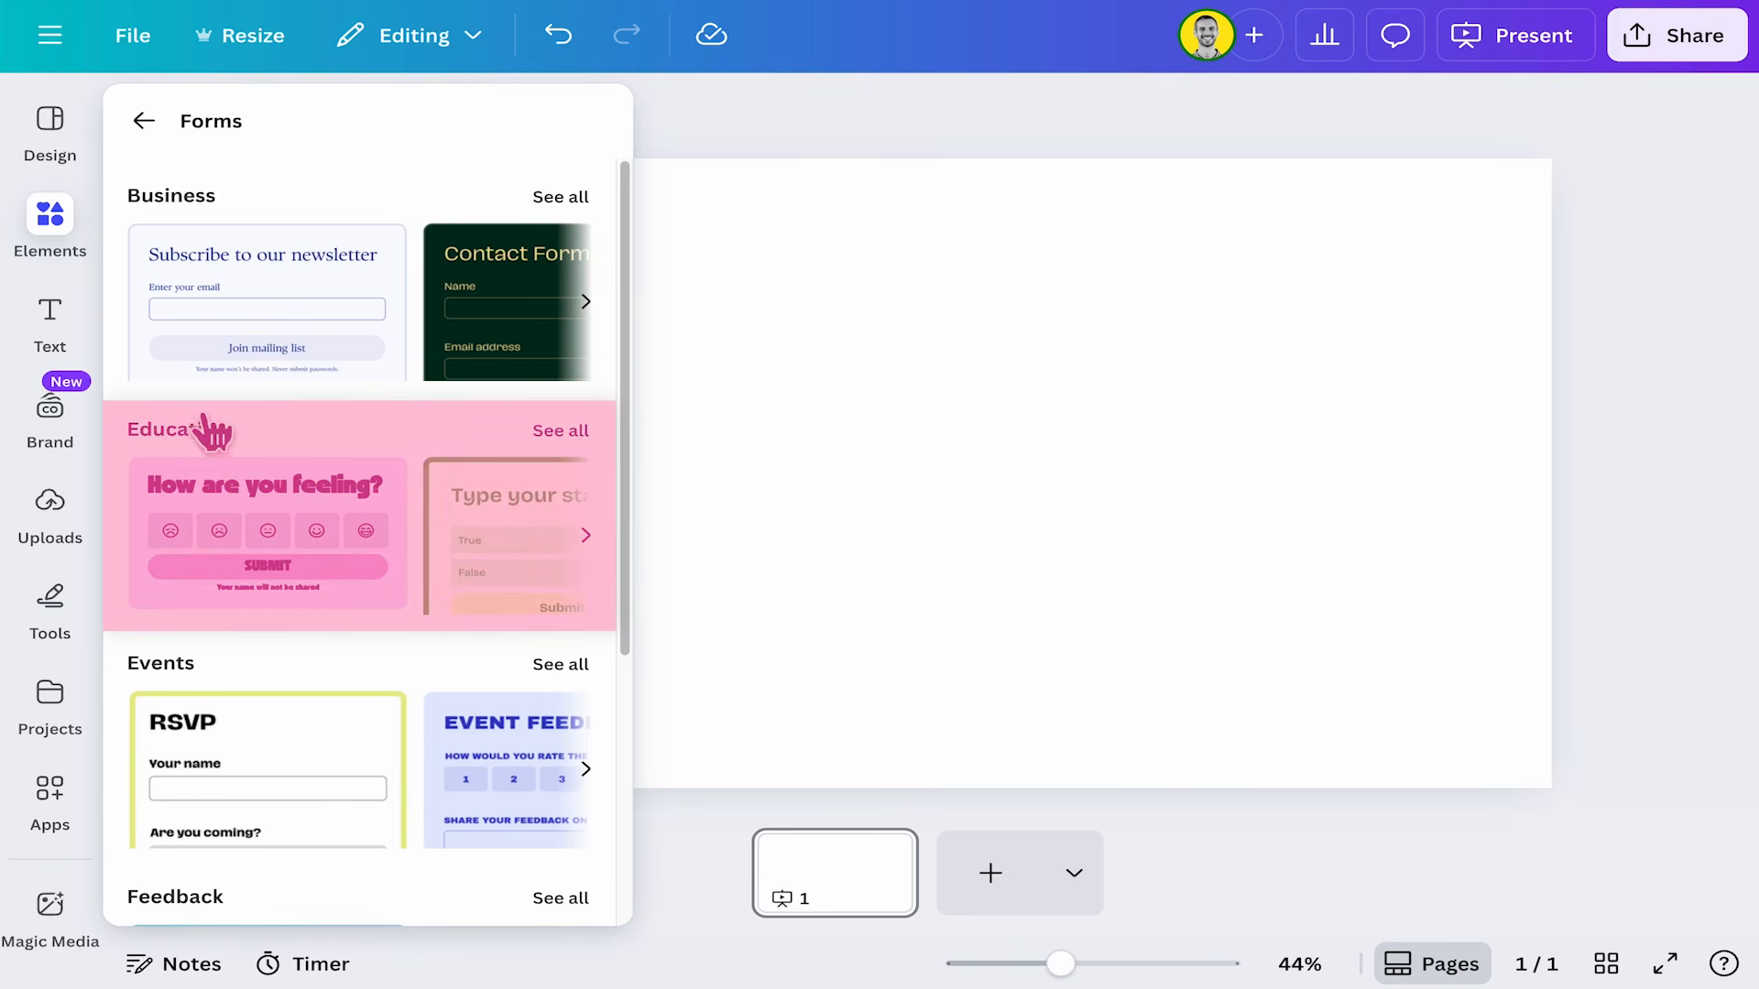
Add the "How are you feeling?" form from the Education templates to the page.
{"action": "left_click", "coordinate": [561, 431]}
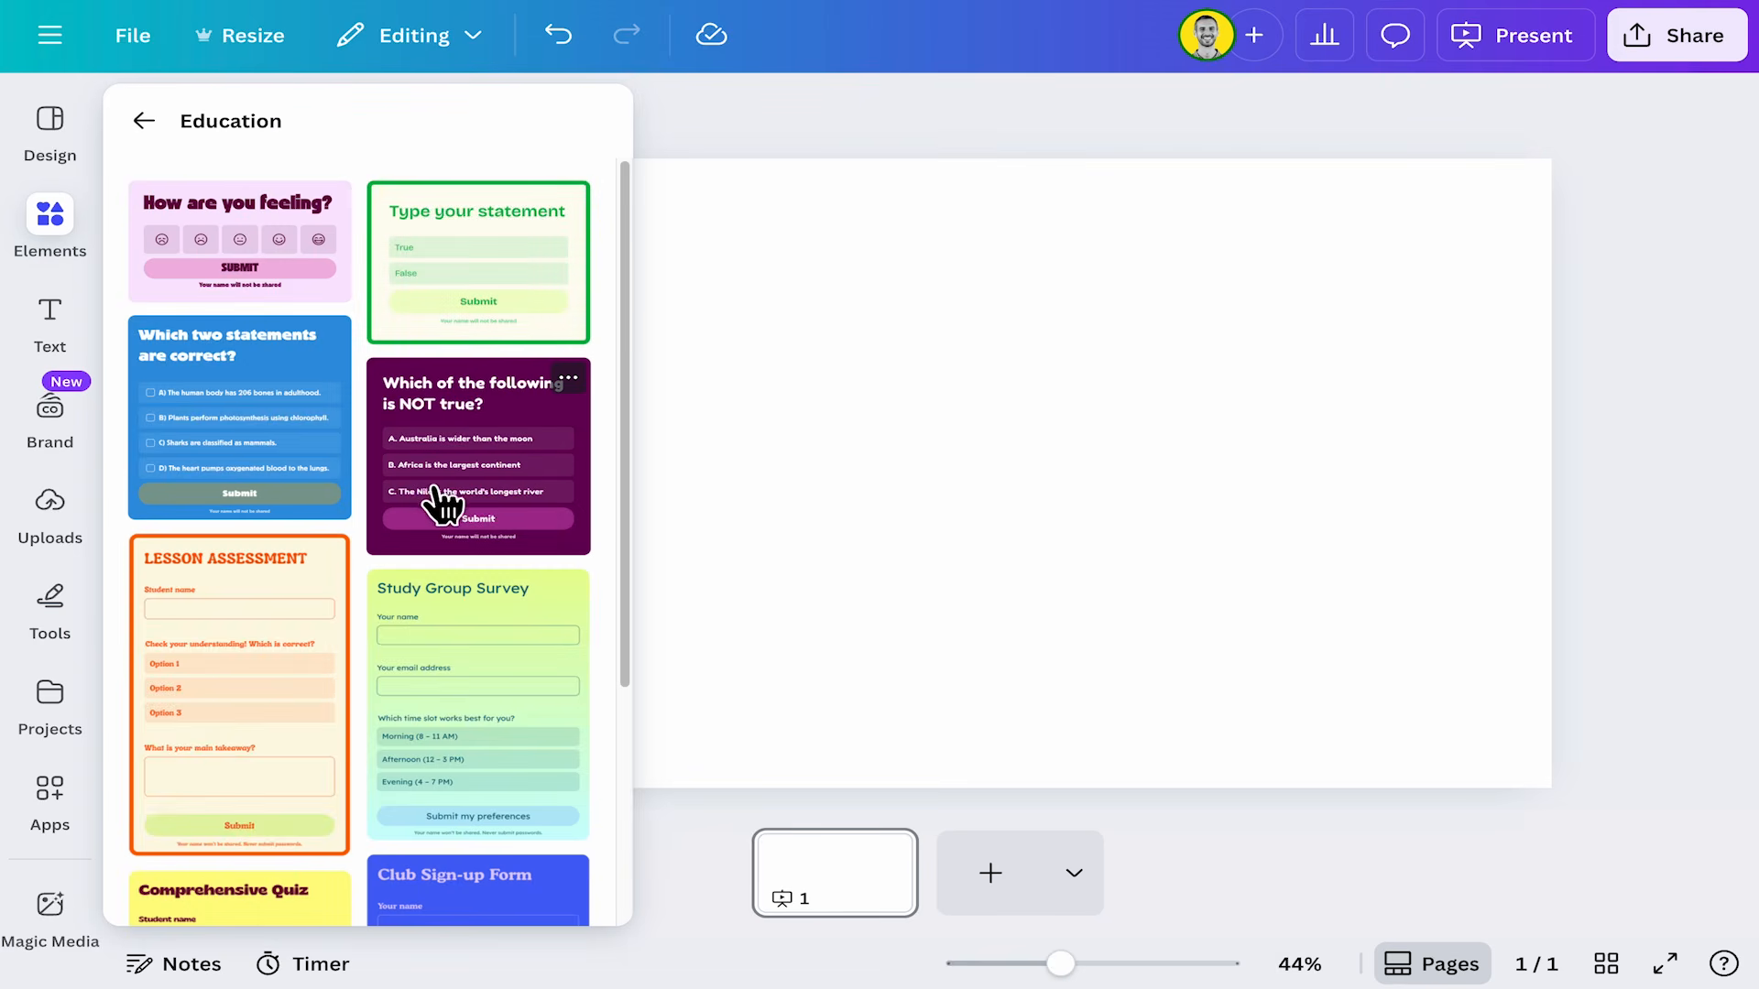
{"action": "left_click", "coordinate": [205, 233]}
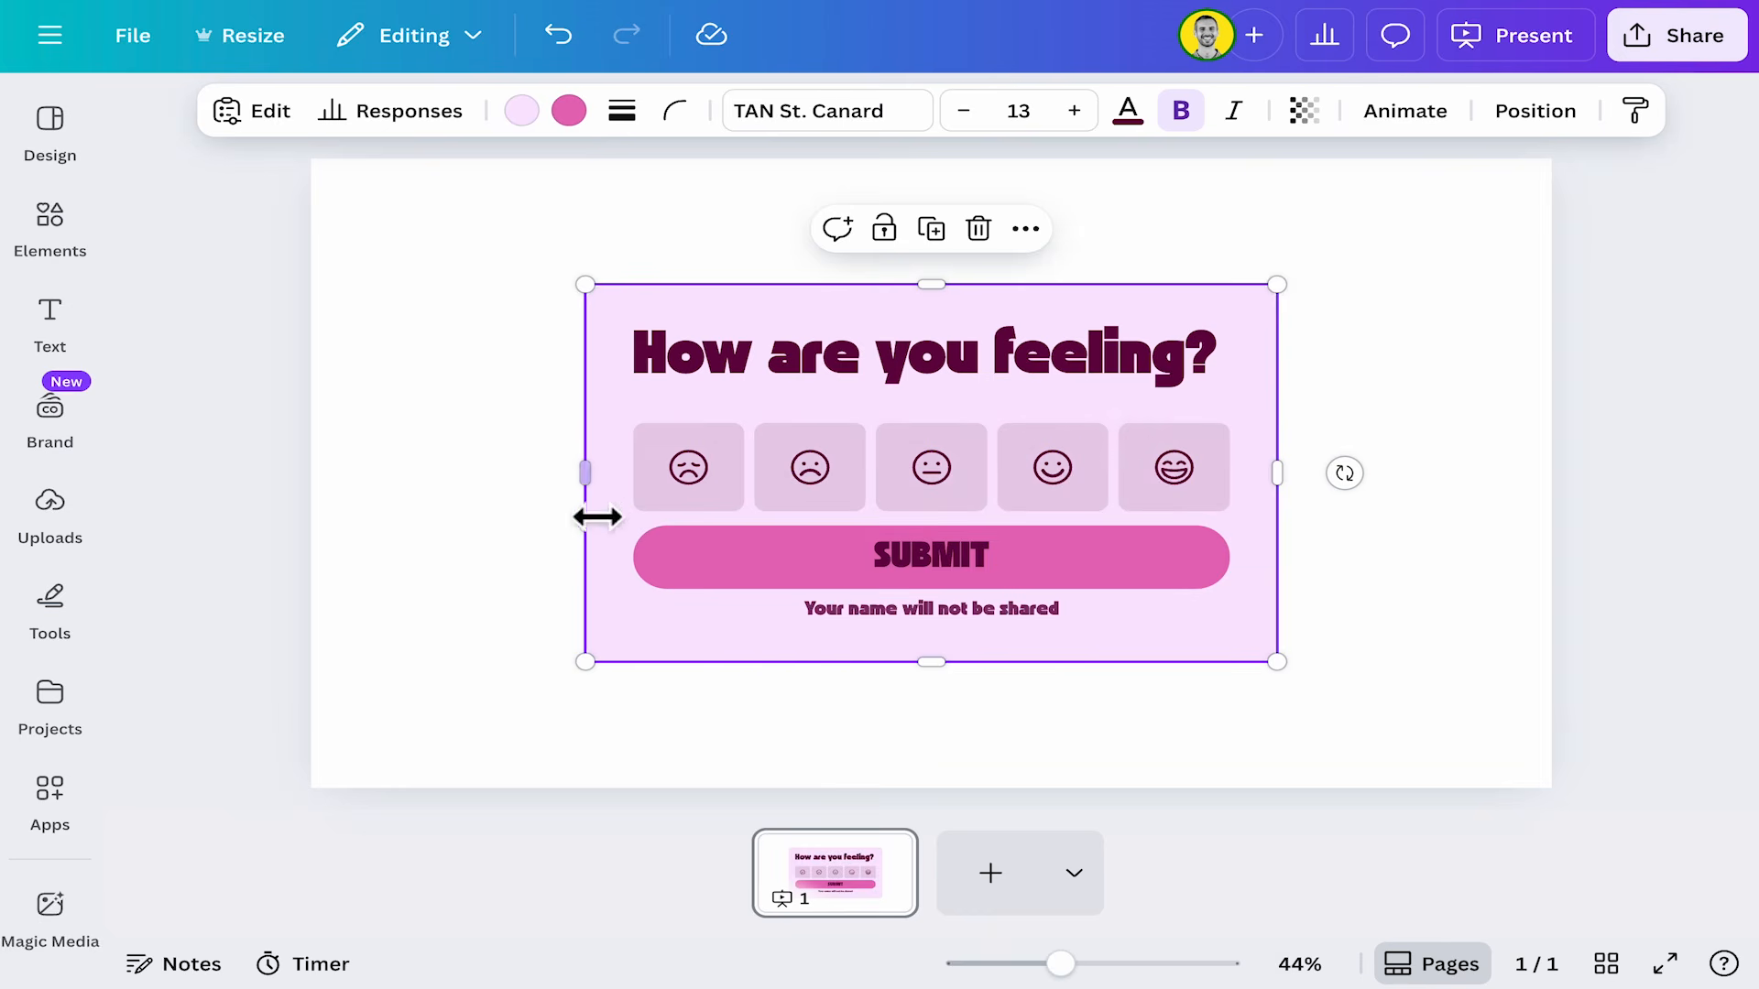
Submit a test response on the form by choosing the happiest face.
{"action": "left_click", "coordinate": [574, 513]}
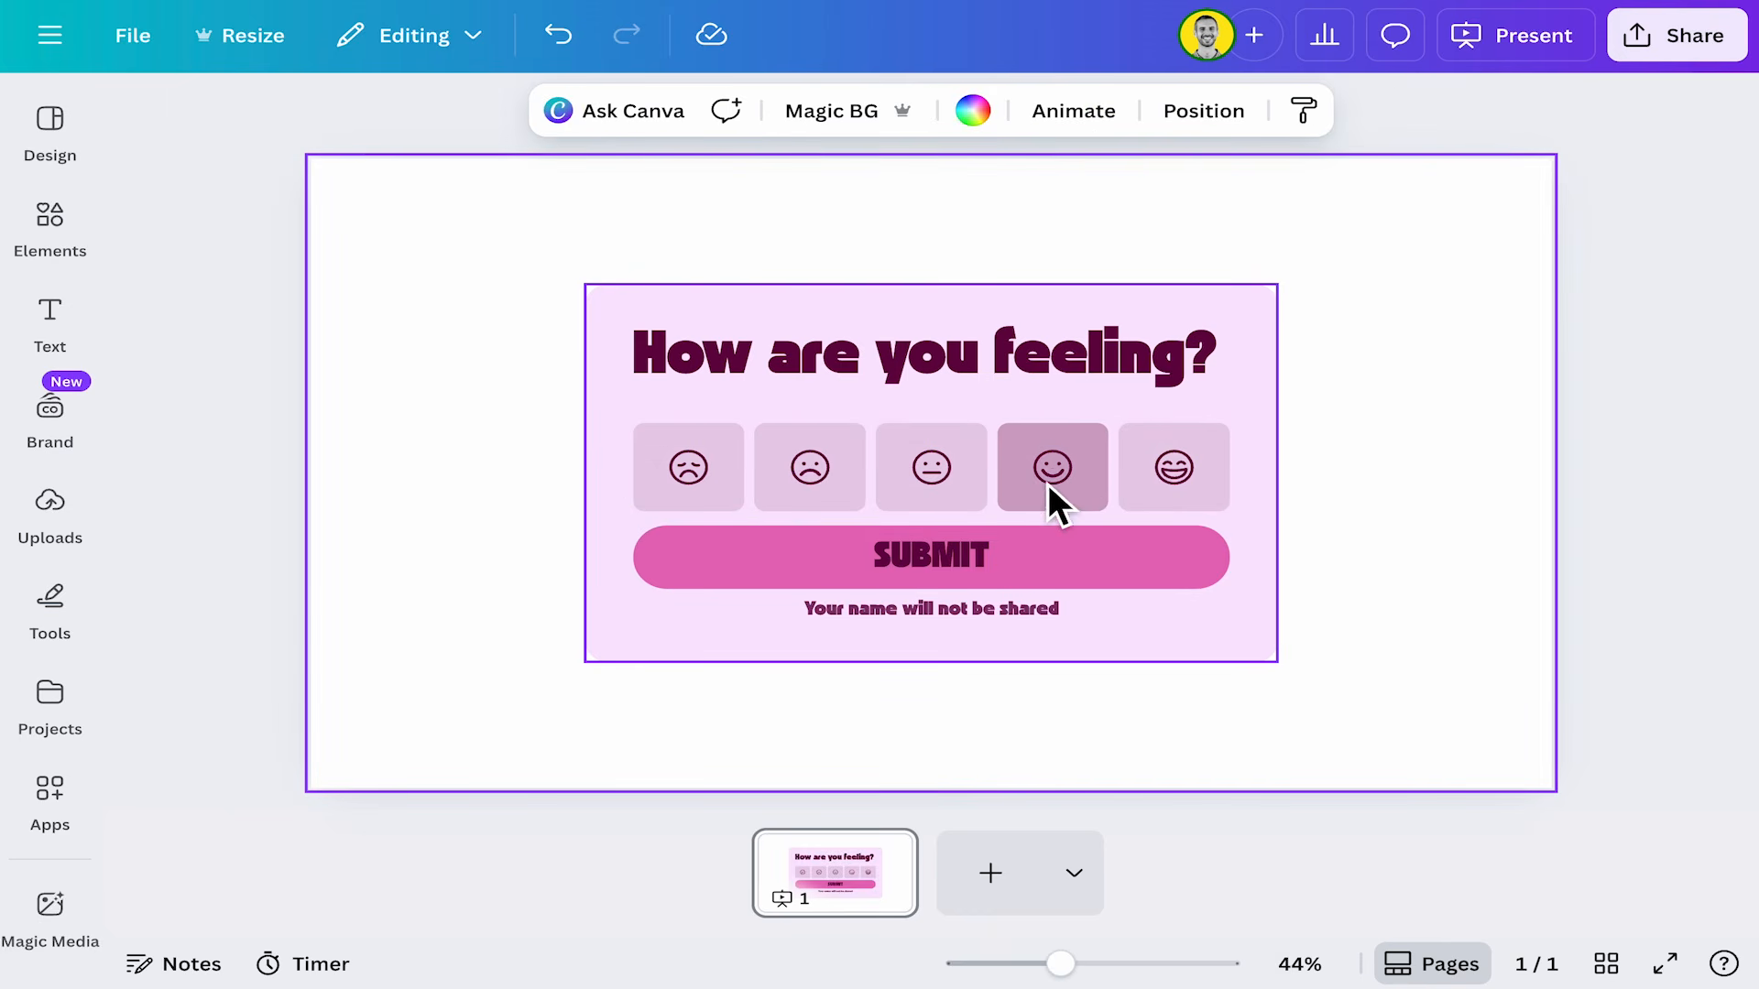
{"action": "left_click", "coordinate": [1180, 498]}
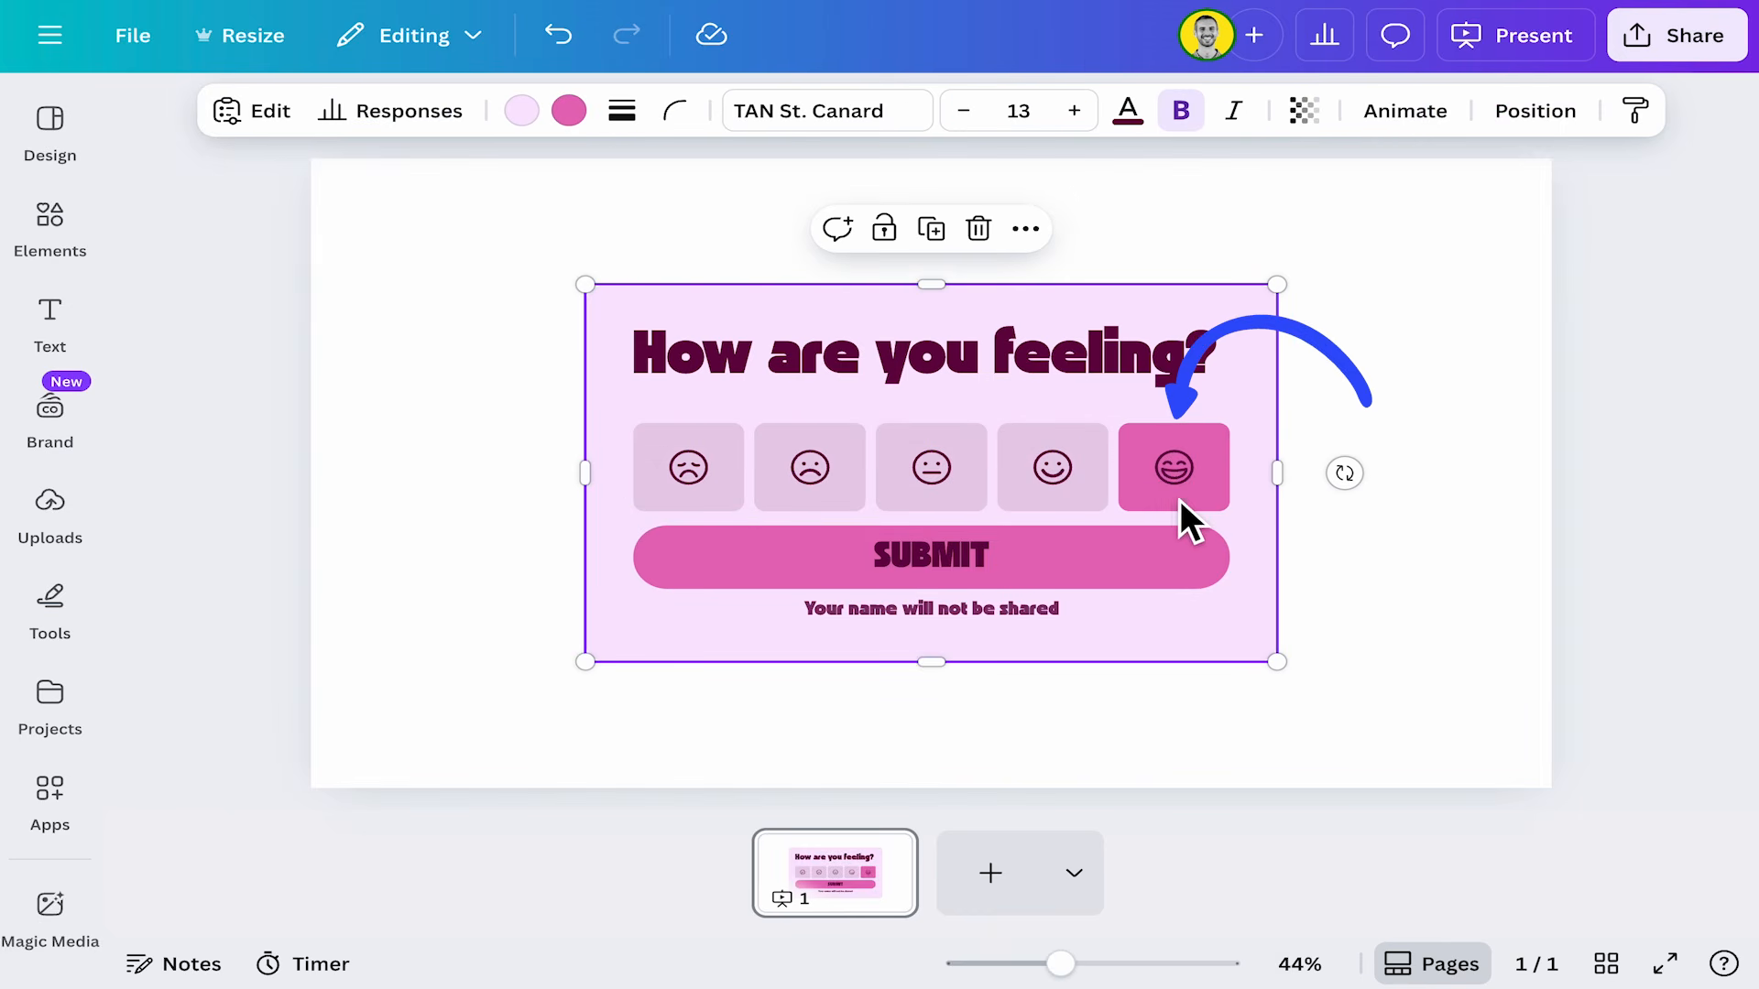
{"action": "left_click", "coordinate": [944, 573]}
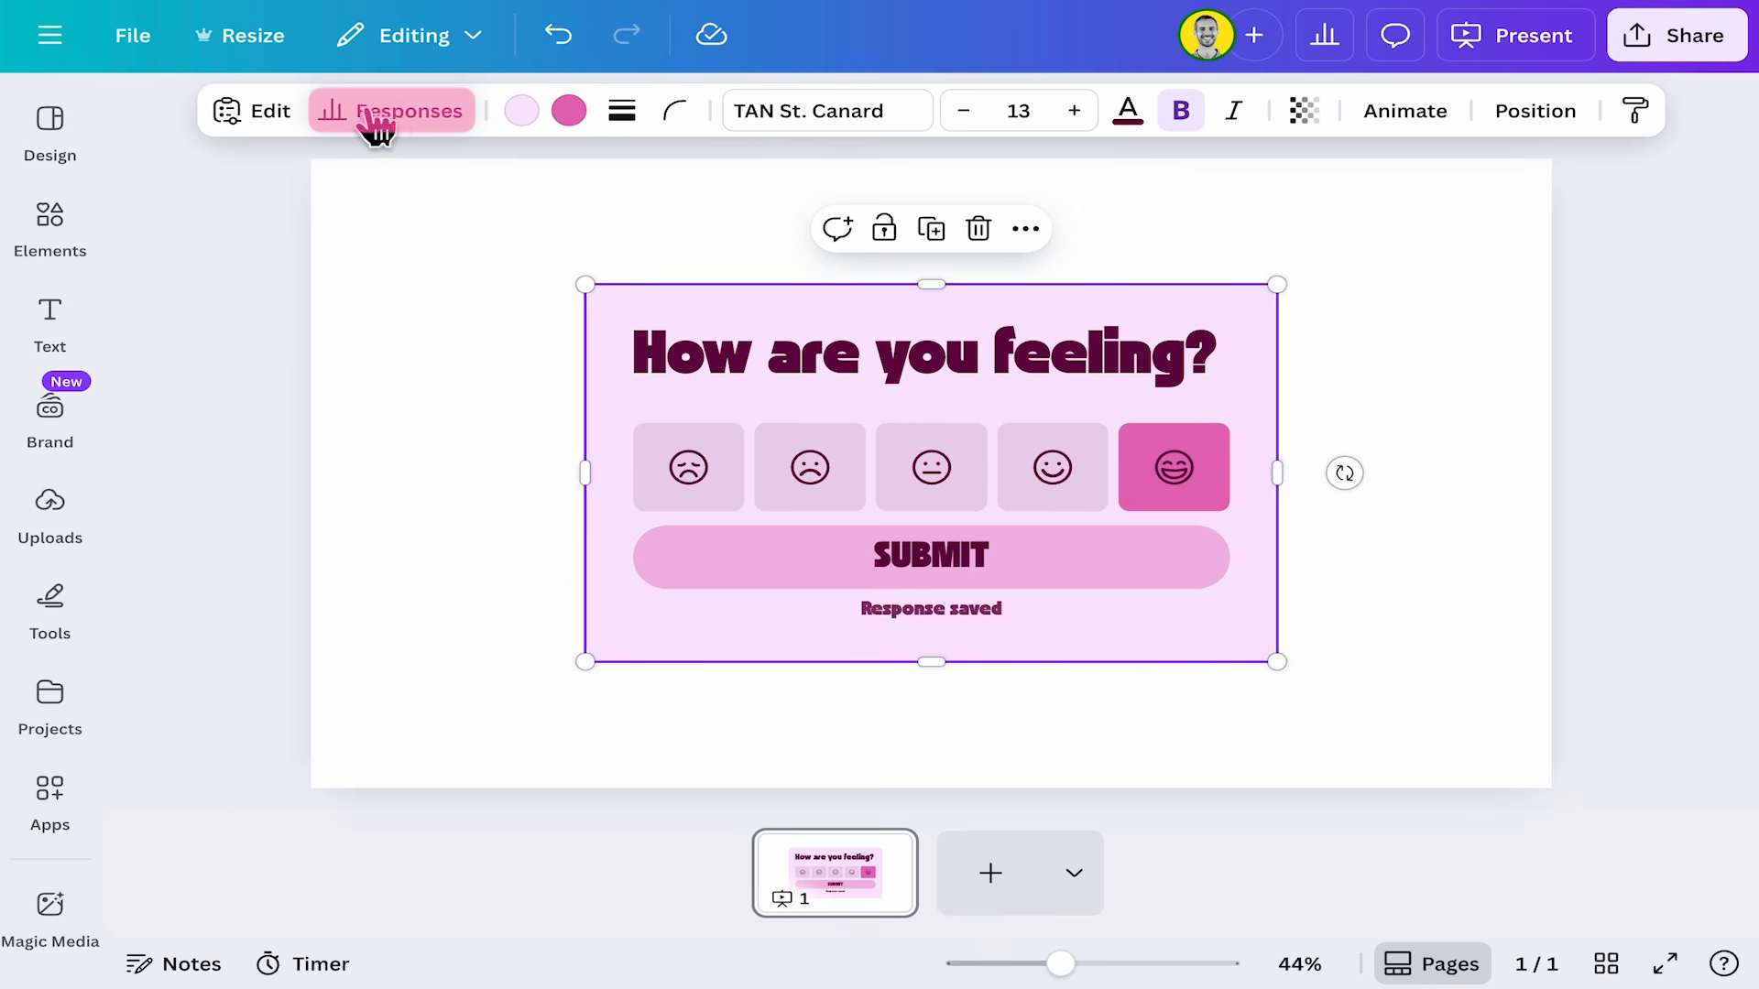
Open the form's responses and scroll through the responses table.
{"action": "left_click", "coordinate": [371, 115]}
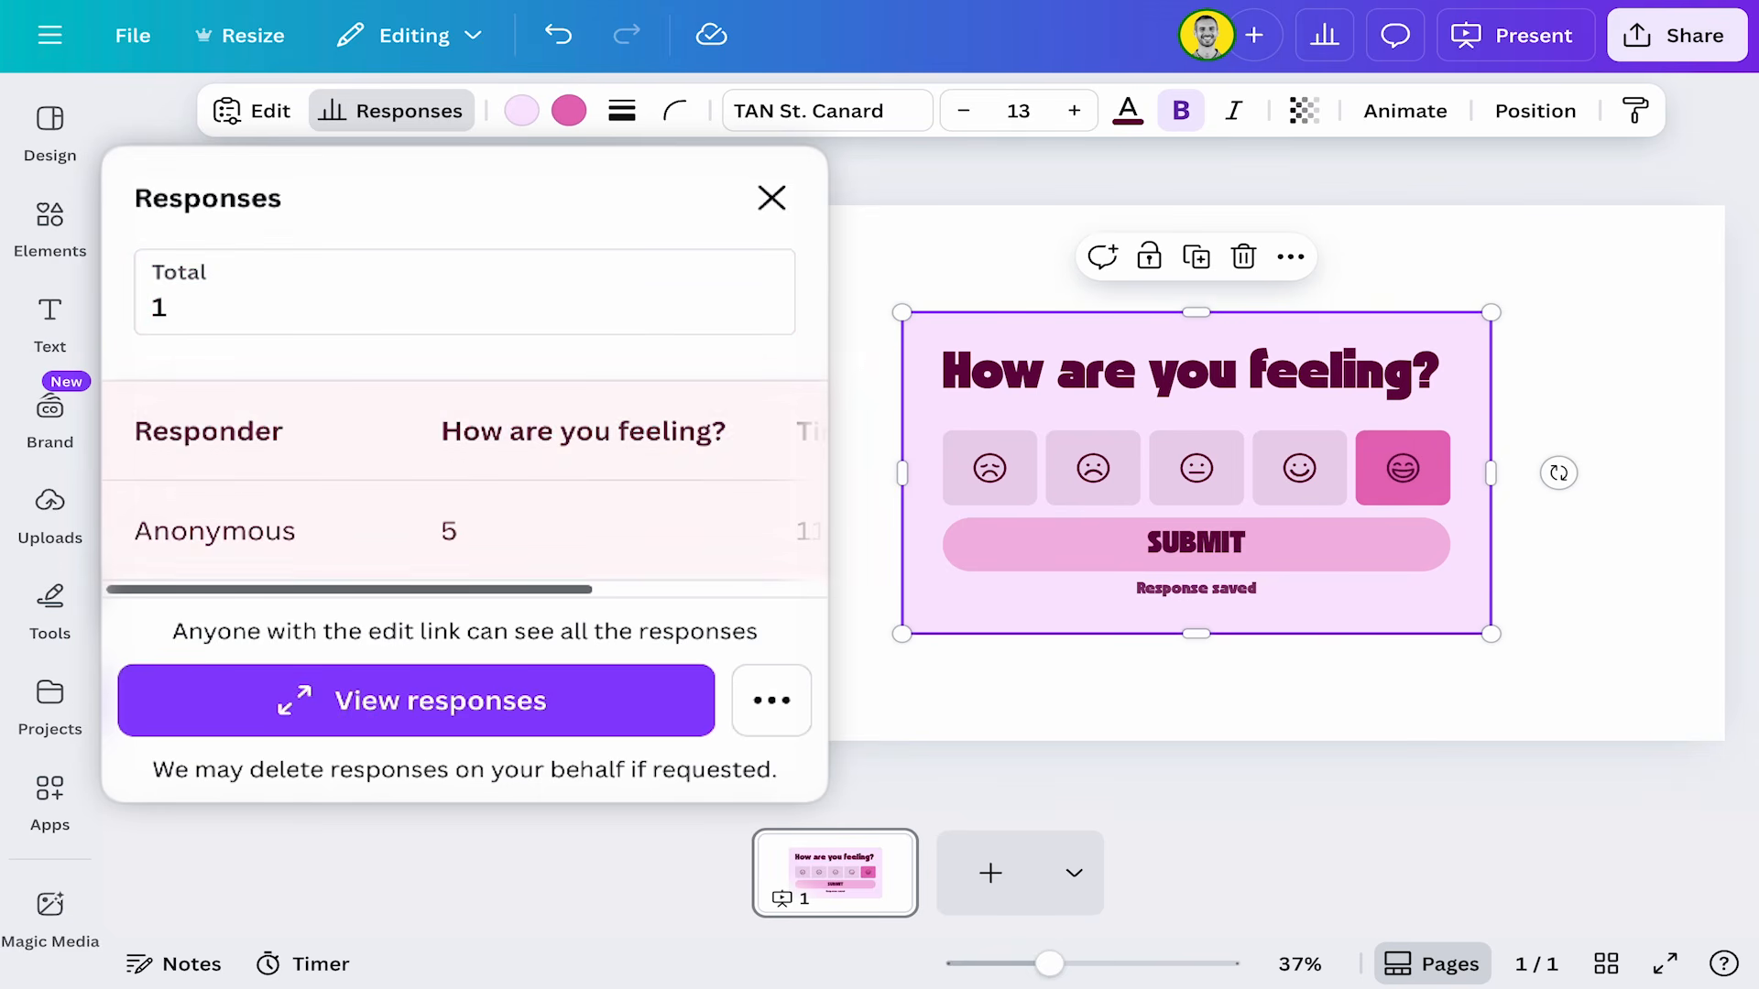
{"action": "left_click_drag", "start_coordinate": [560, 590], "coordinate": [502, 598]}
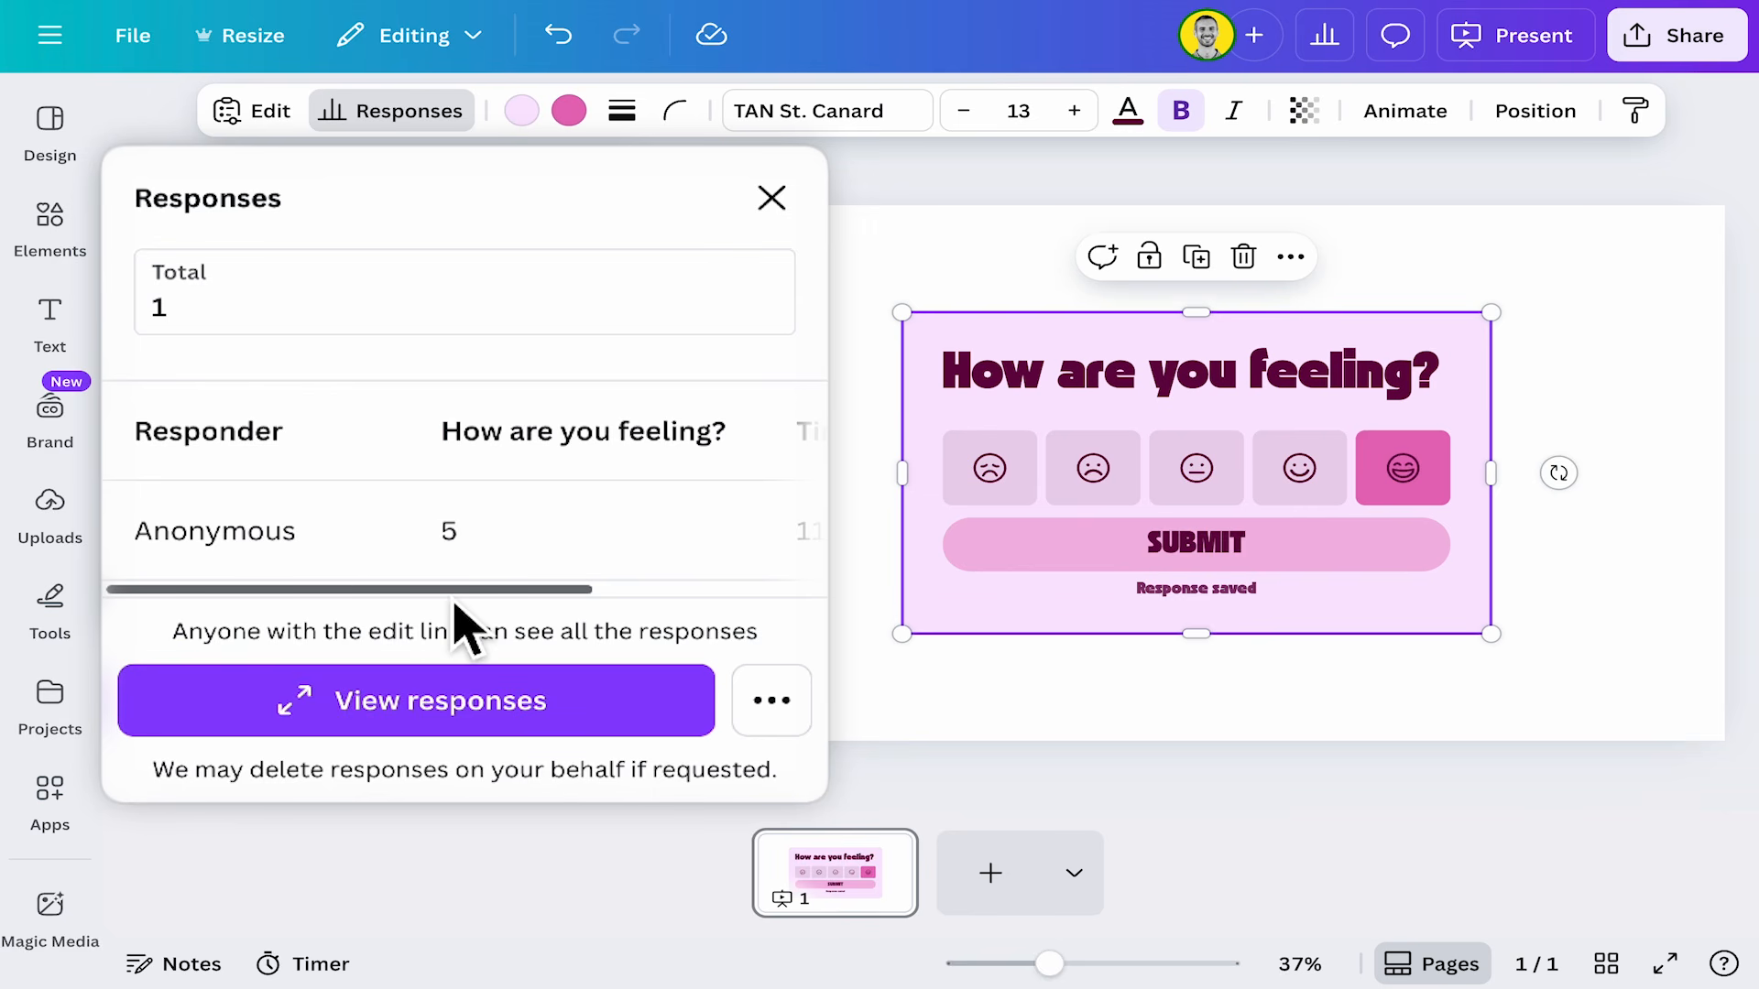
{"action": "left_click_drag", "start_coordinate": [453, 591], "coordinate": [412, 582]}
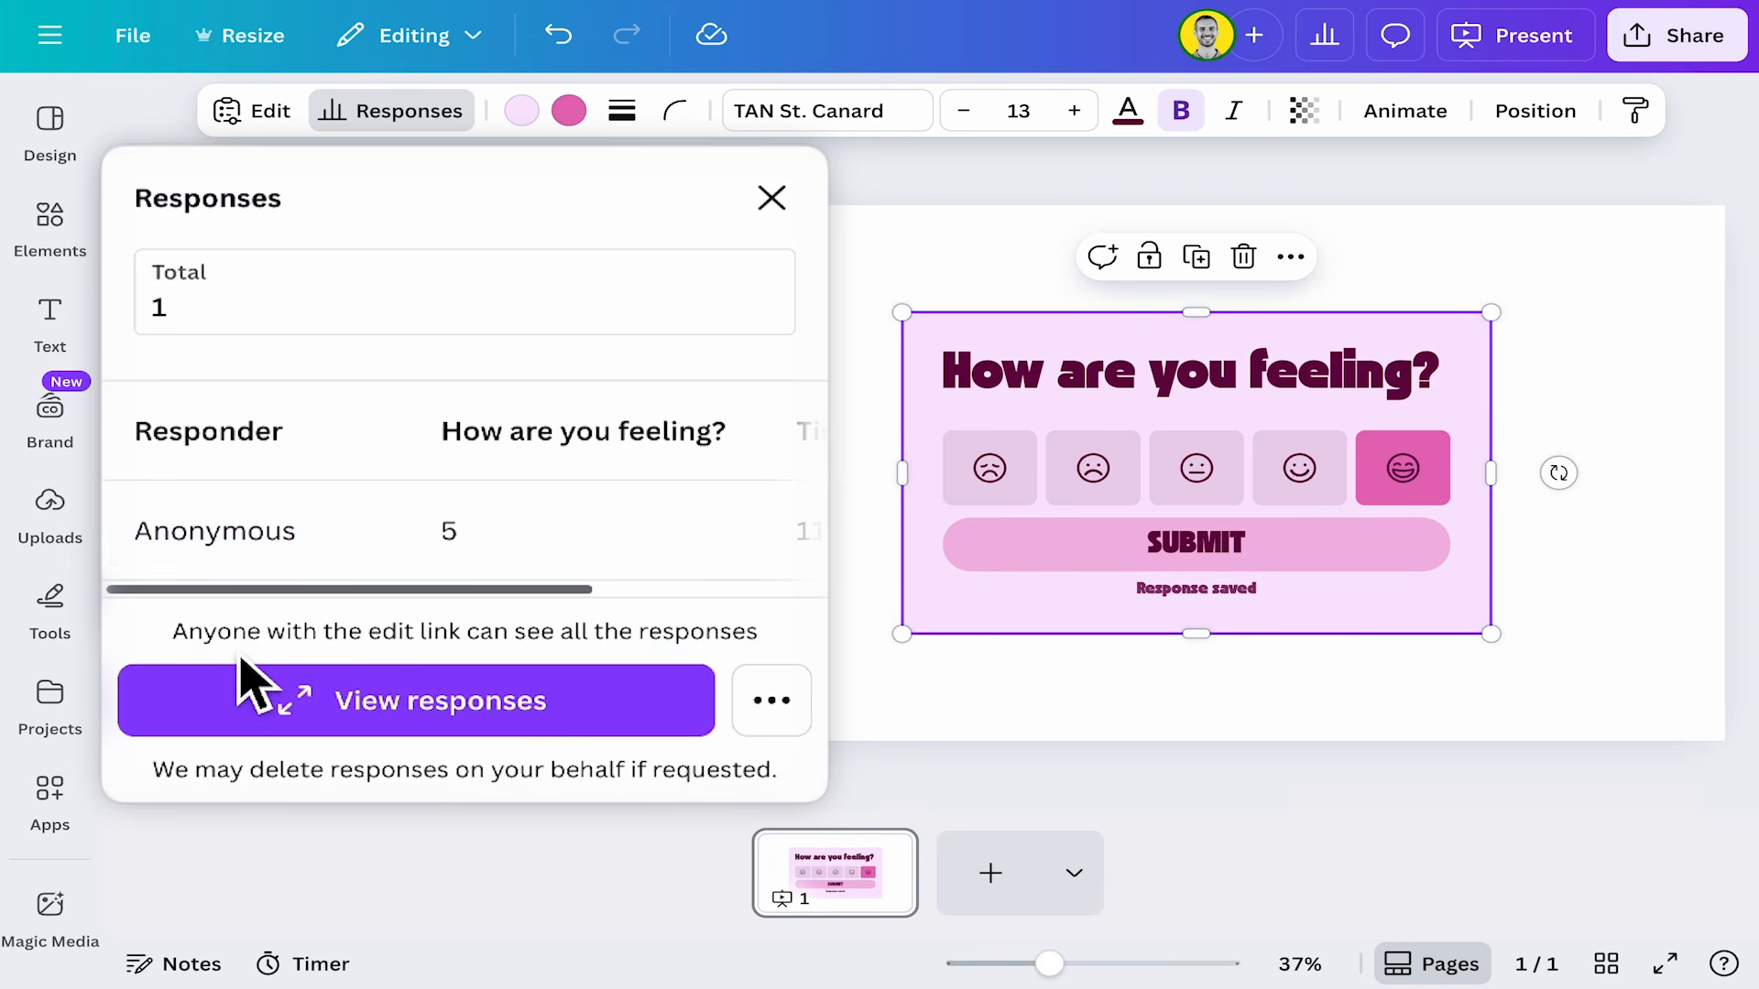
{"action": "left_click_drag", "start_coordinate": [574, 591], "coordinate": [648, 591]}
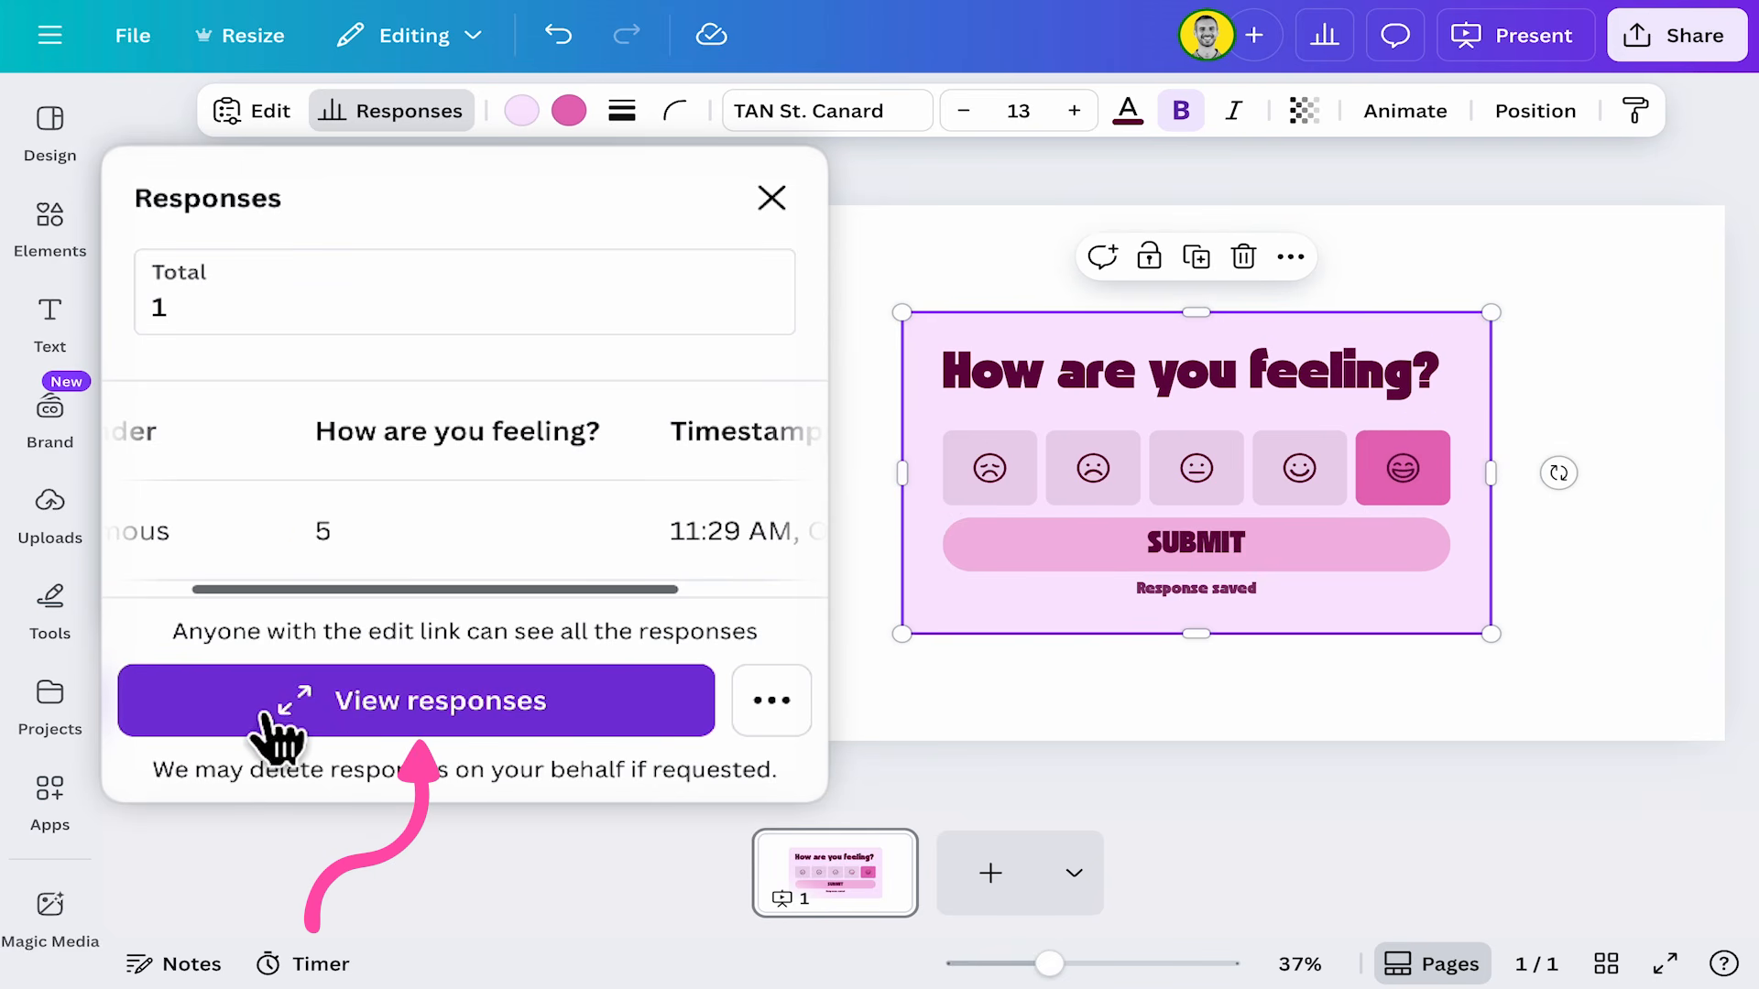
Open the full responses view and link the form data to a new sheet.
{"action": "left_click", "coordinate": [394, 723]}
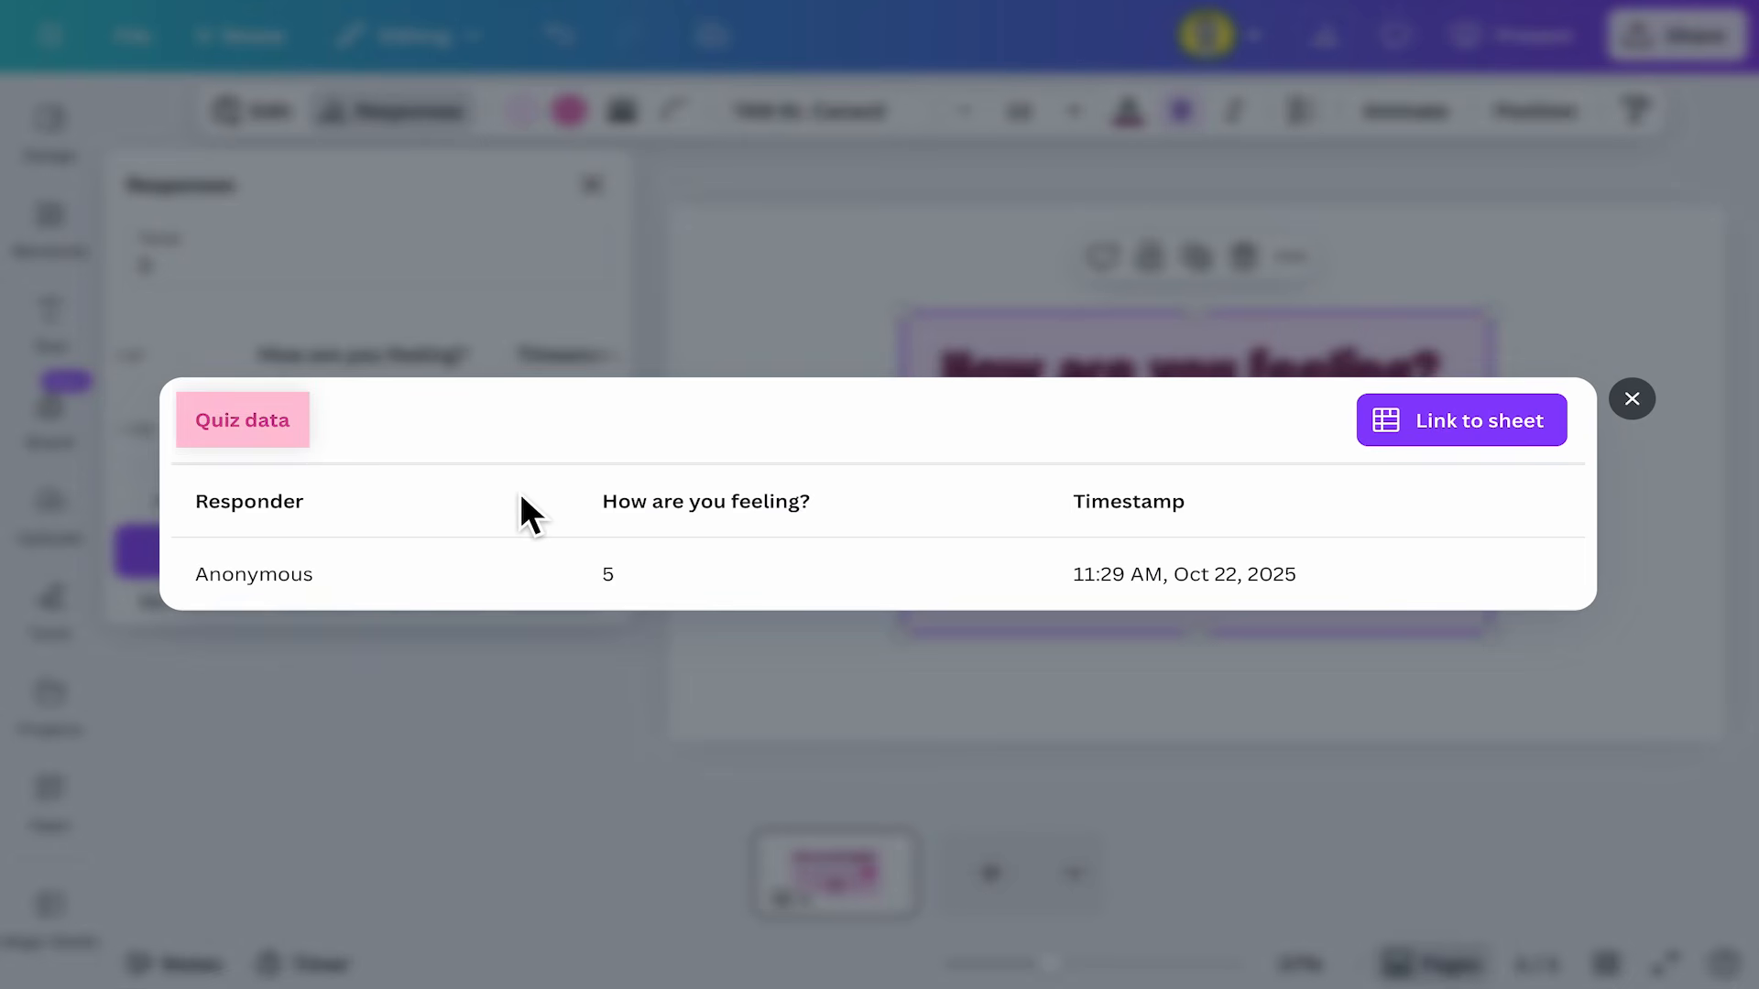
{"action": "left_click", "coordinate": [1520, 420]}
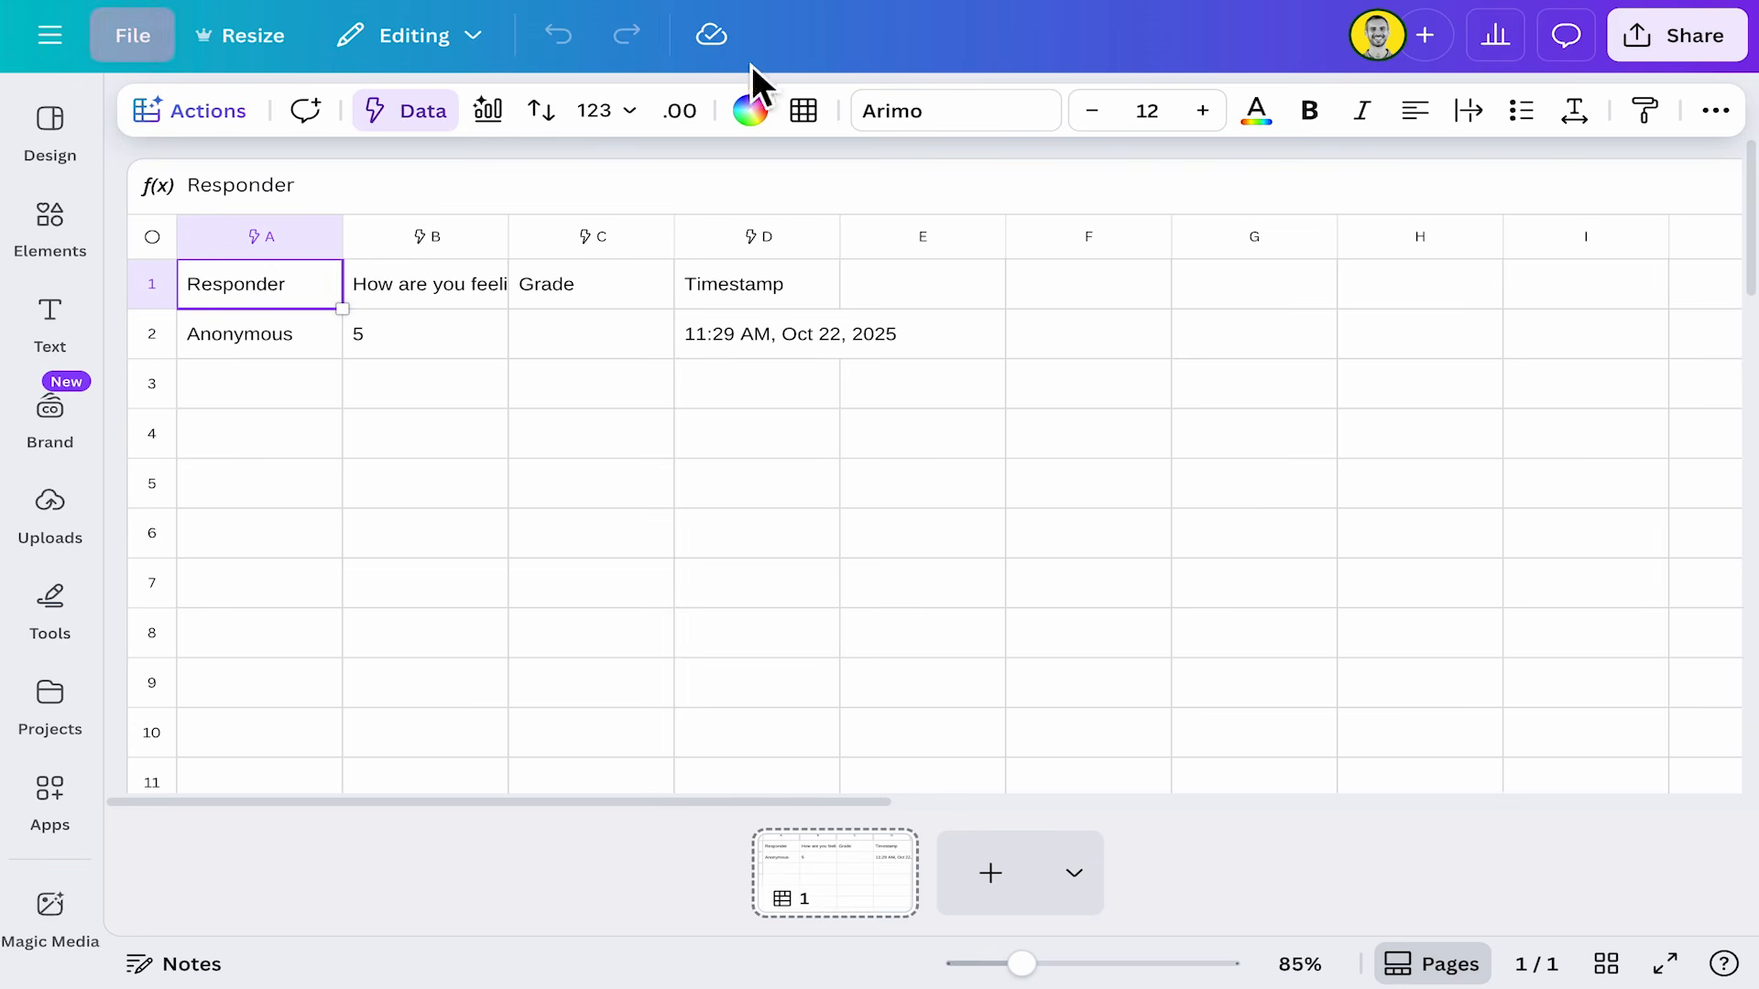
Rename the sheet design as "Mood Check Class 4B".
{"action": "left_click", "coordinate": [146, 46]}
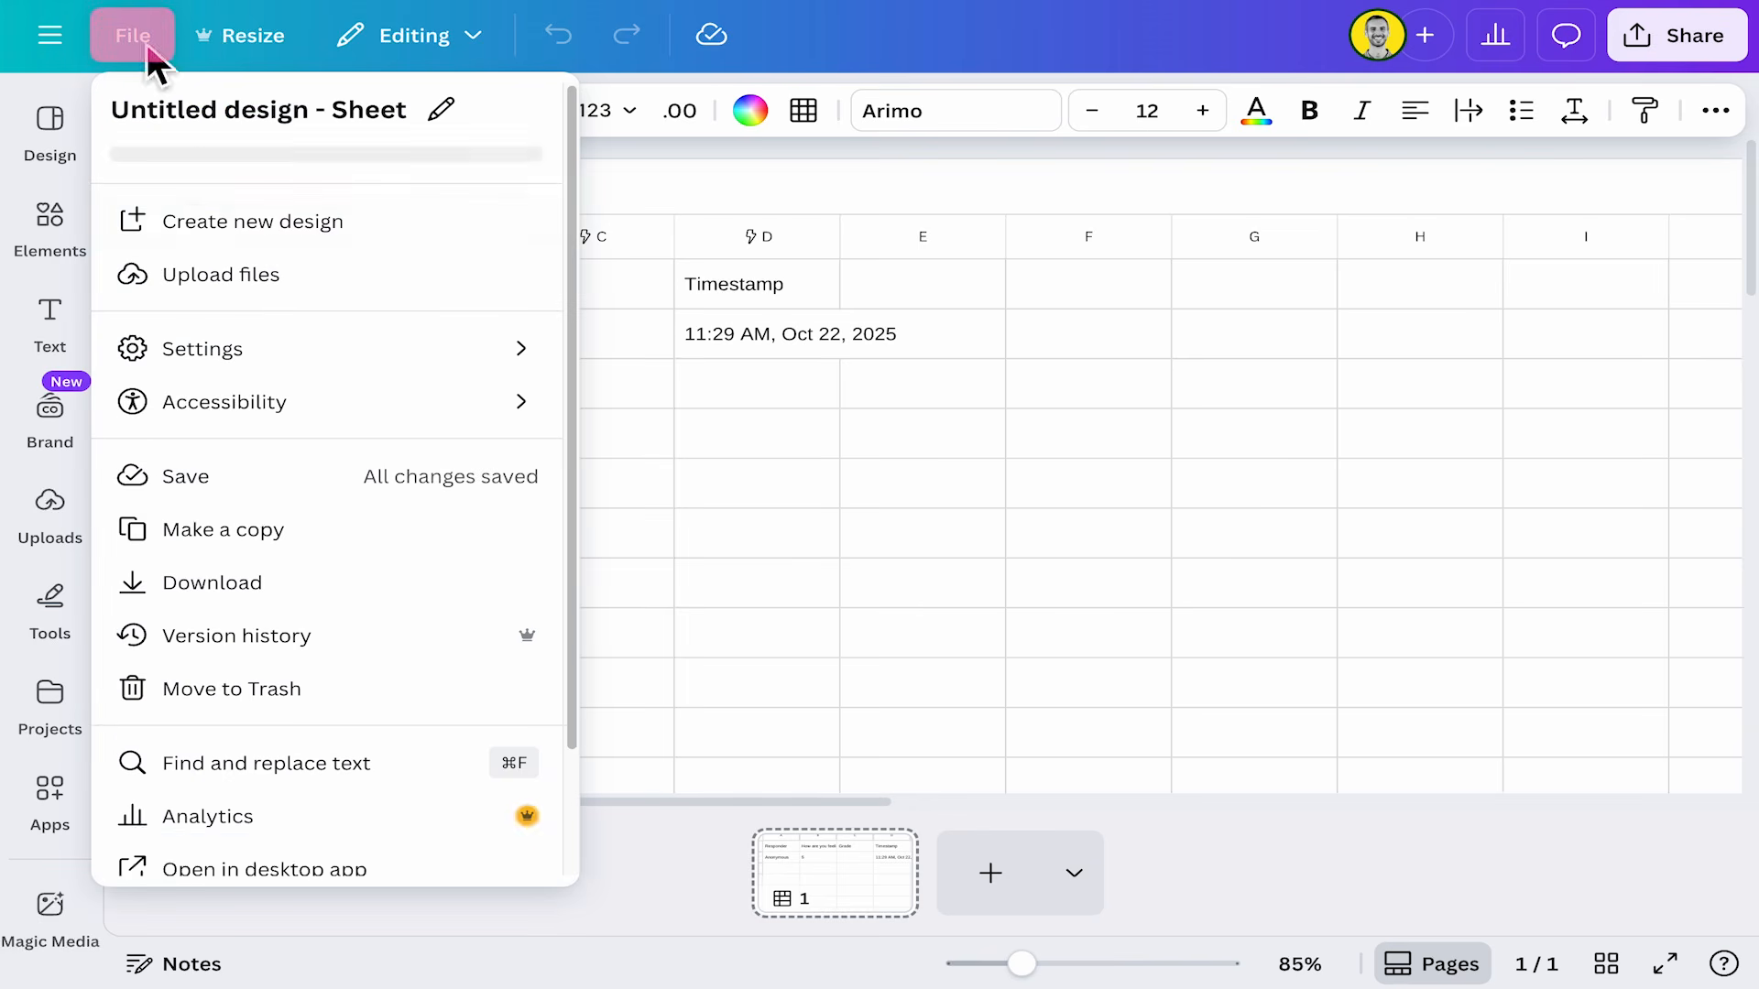
{"action": "left_click", "coordinate": [447, 117]}
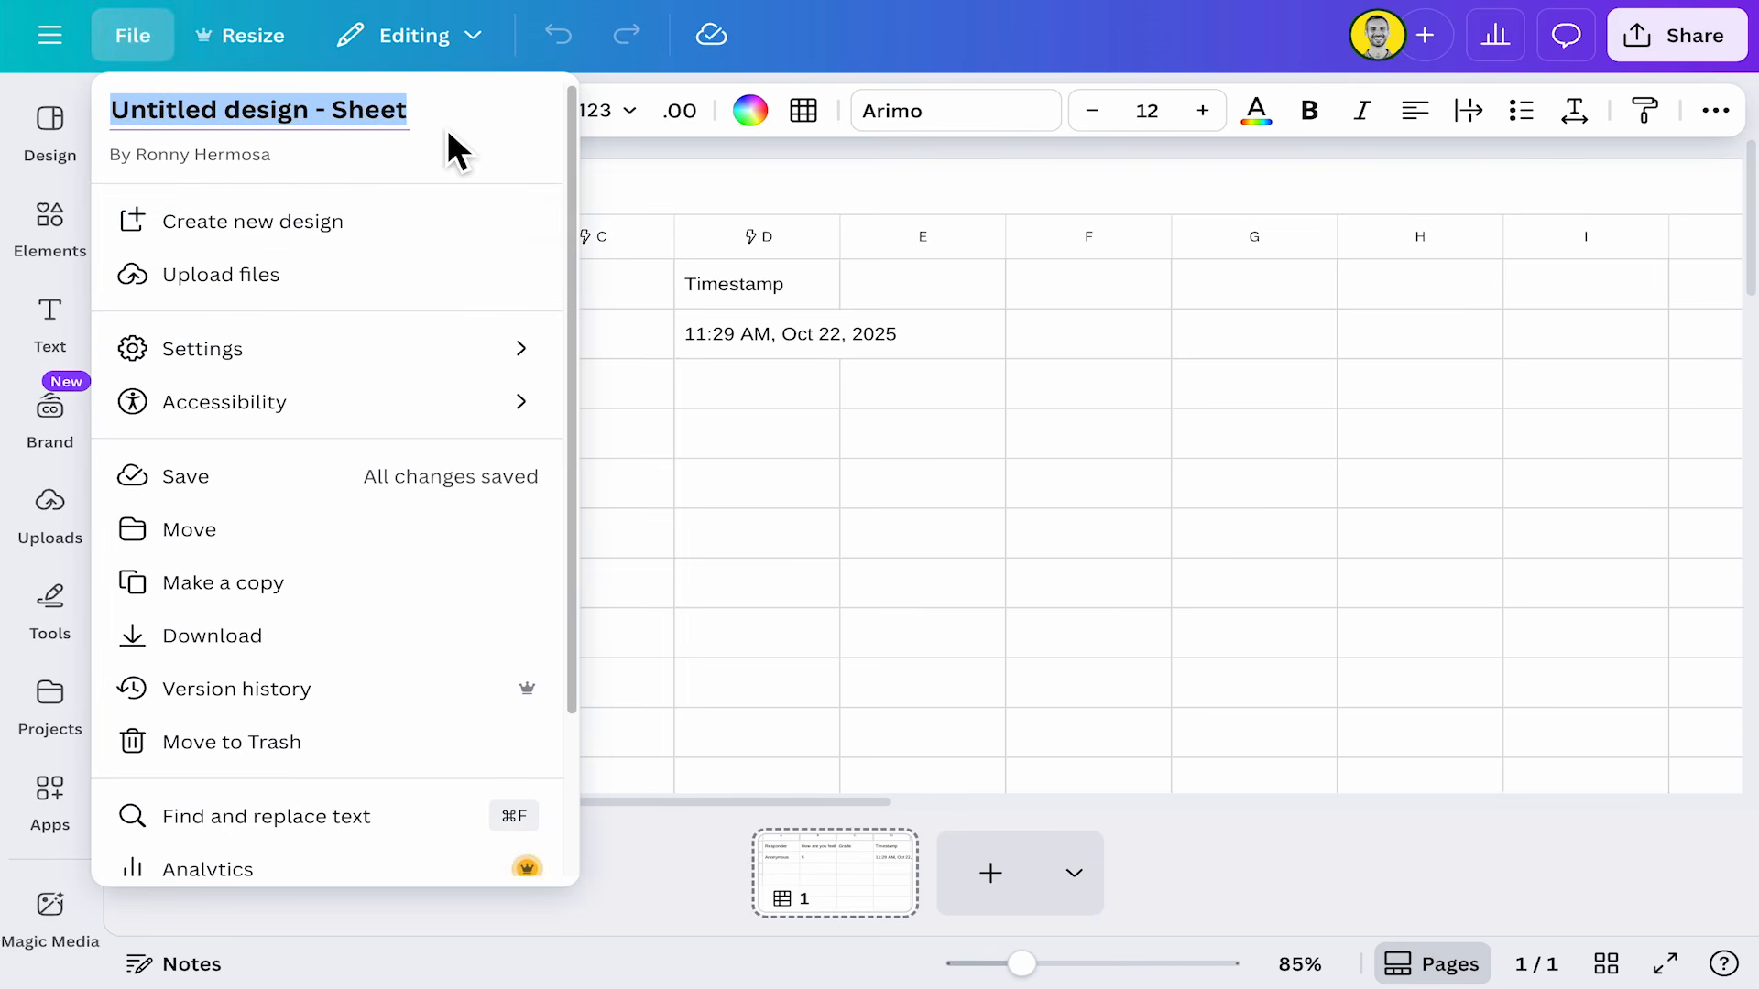
{"action": "type", "text": "Mood Check Class 4B"}
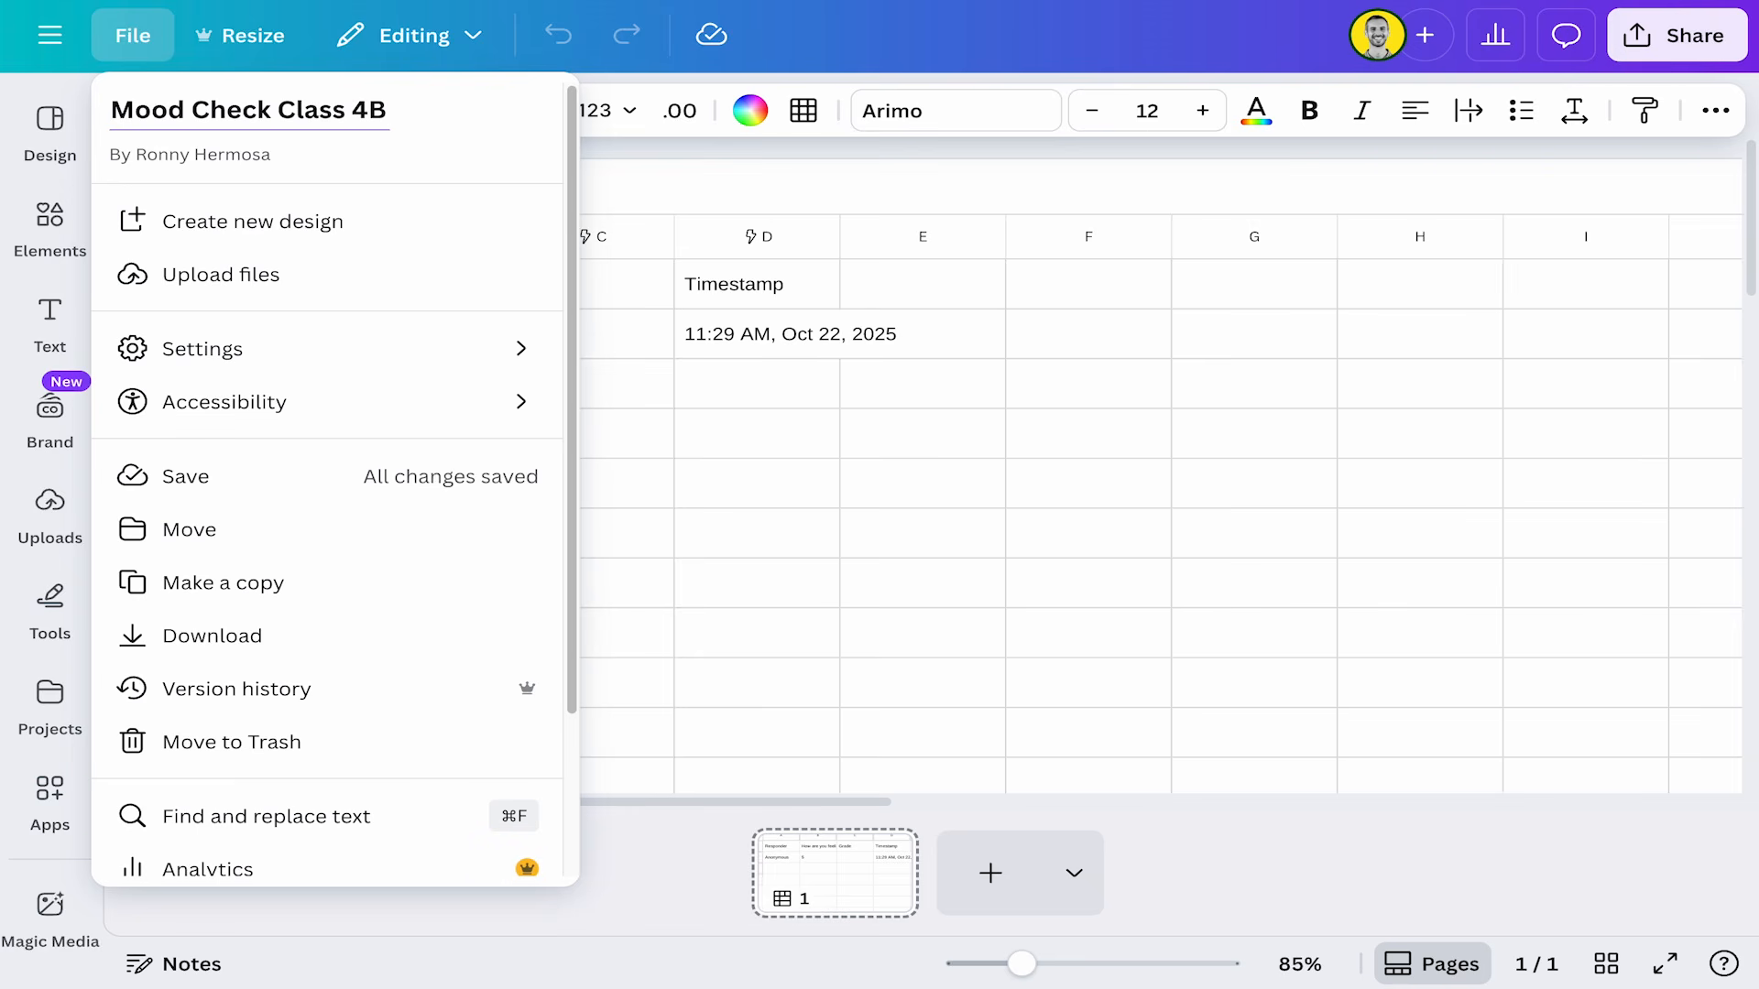
{"action": "key", "text": "Return"}
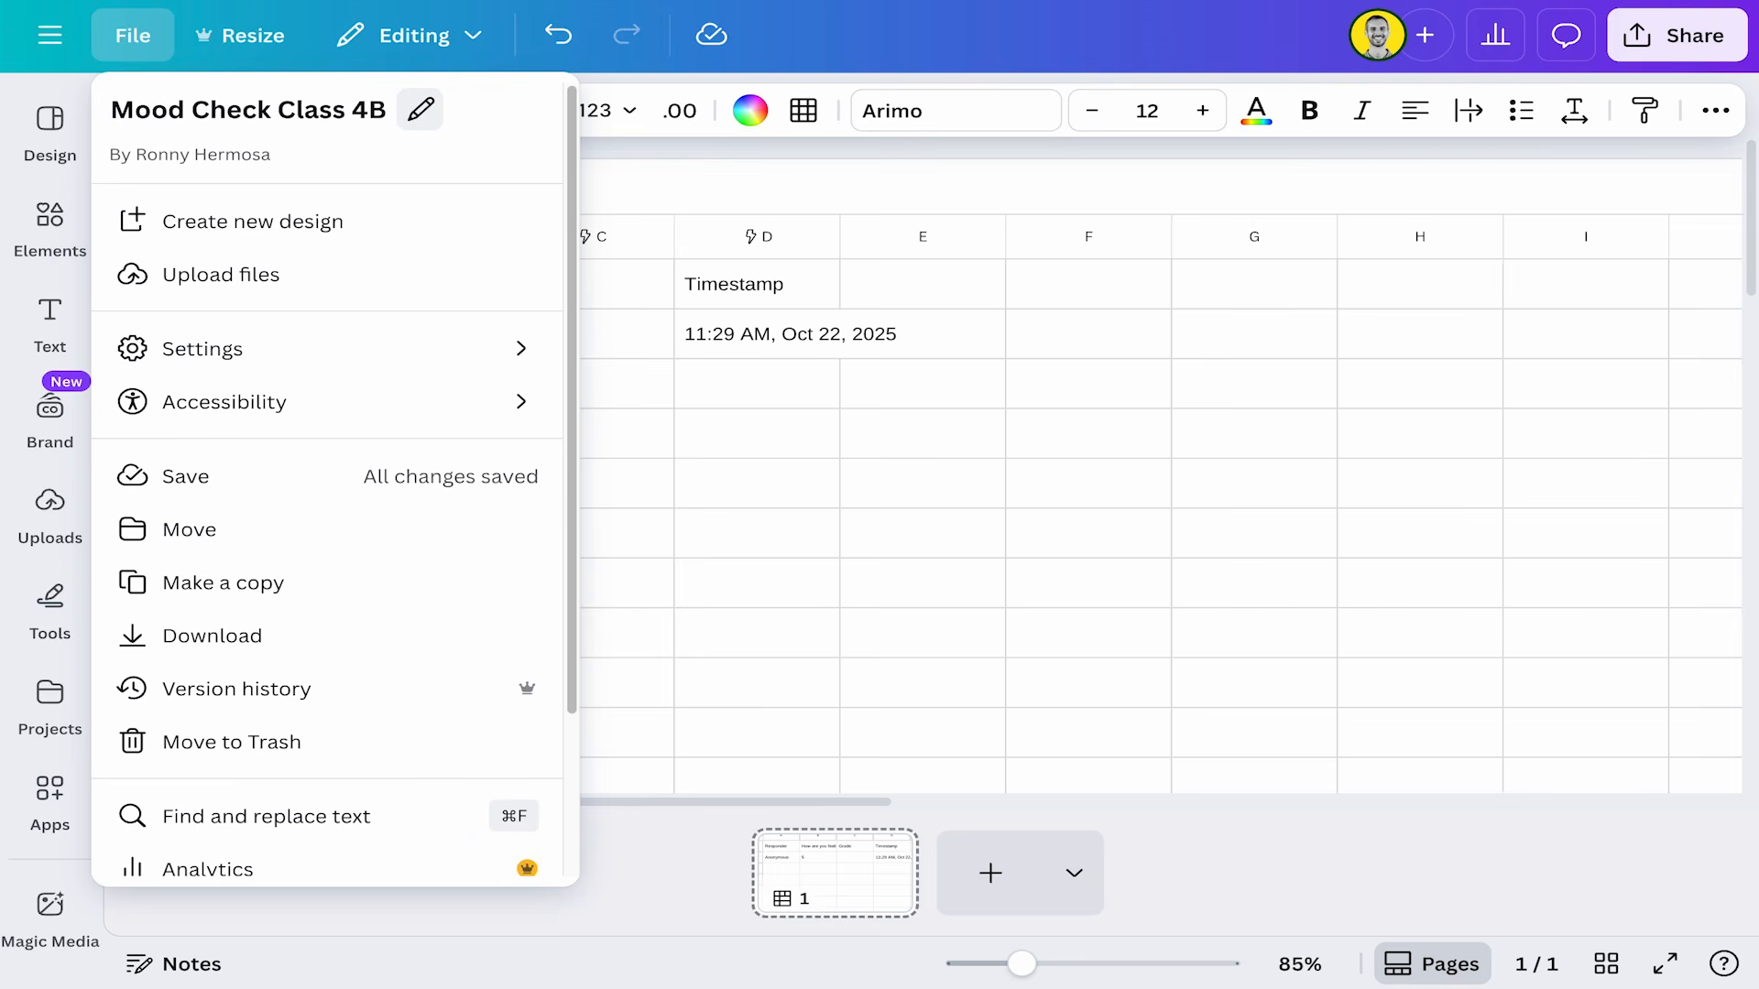
Widen the Timestamp column and the "How are you feeling?" column in the sheet.
{"action": "left_click", "coordinate": [817, 471]}
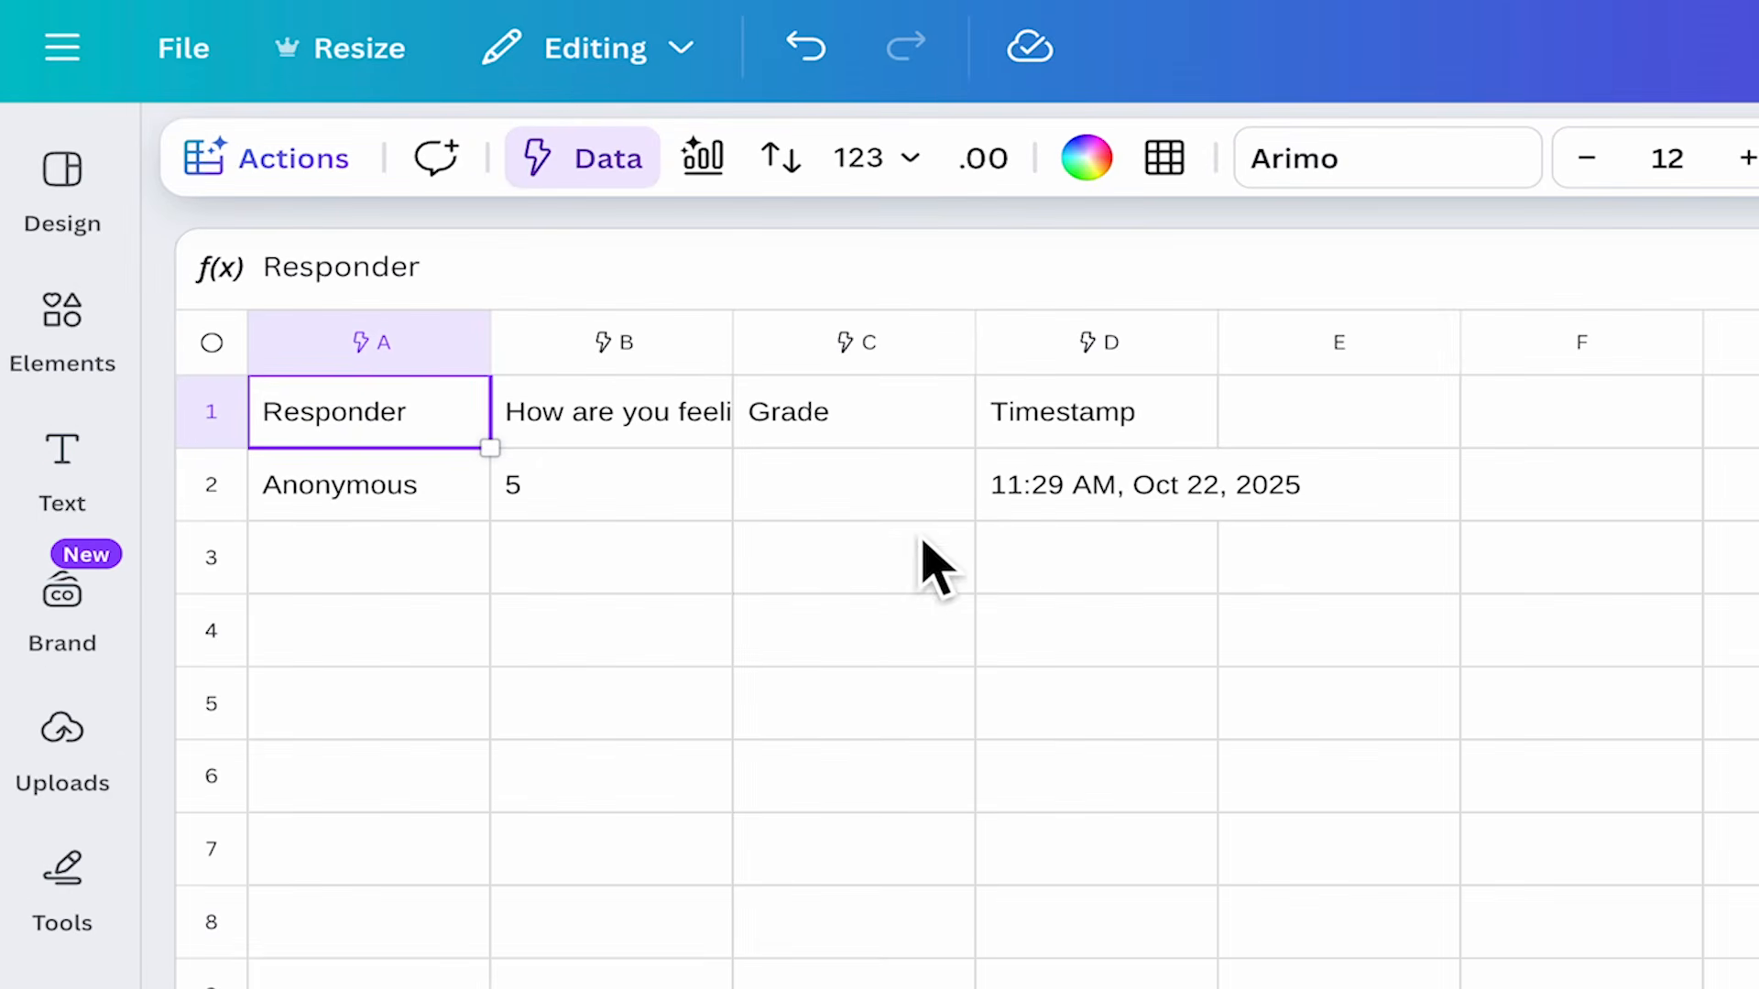
{"action": "left_click_drag", "start_coordinate": [1221, 353], "coordinate": [1365, 404]}
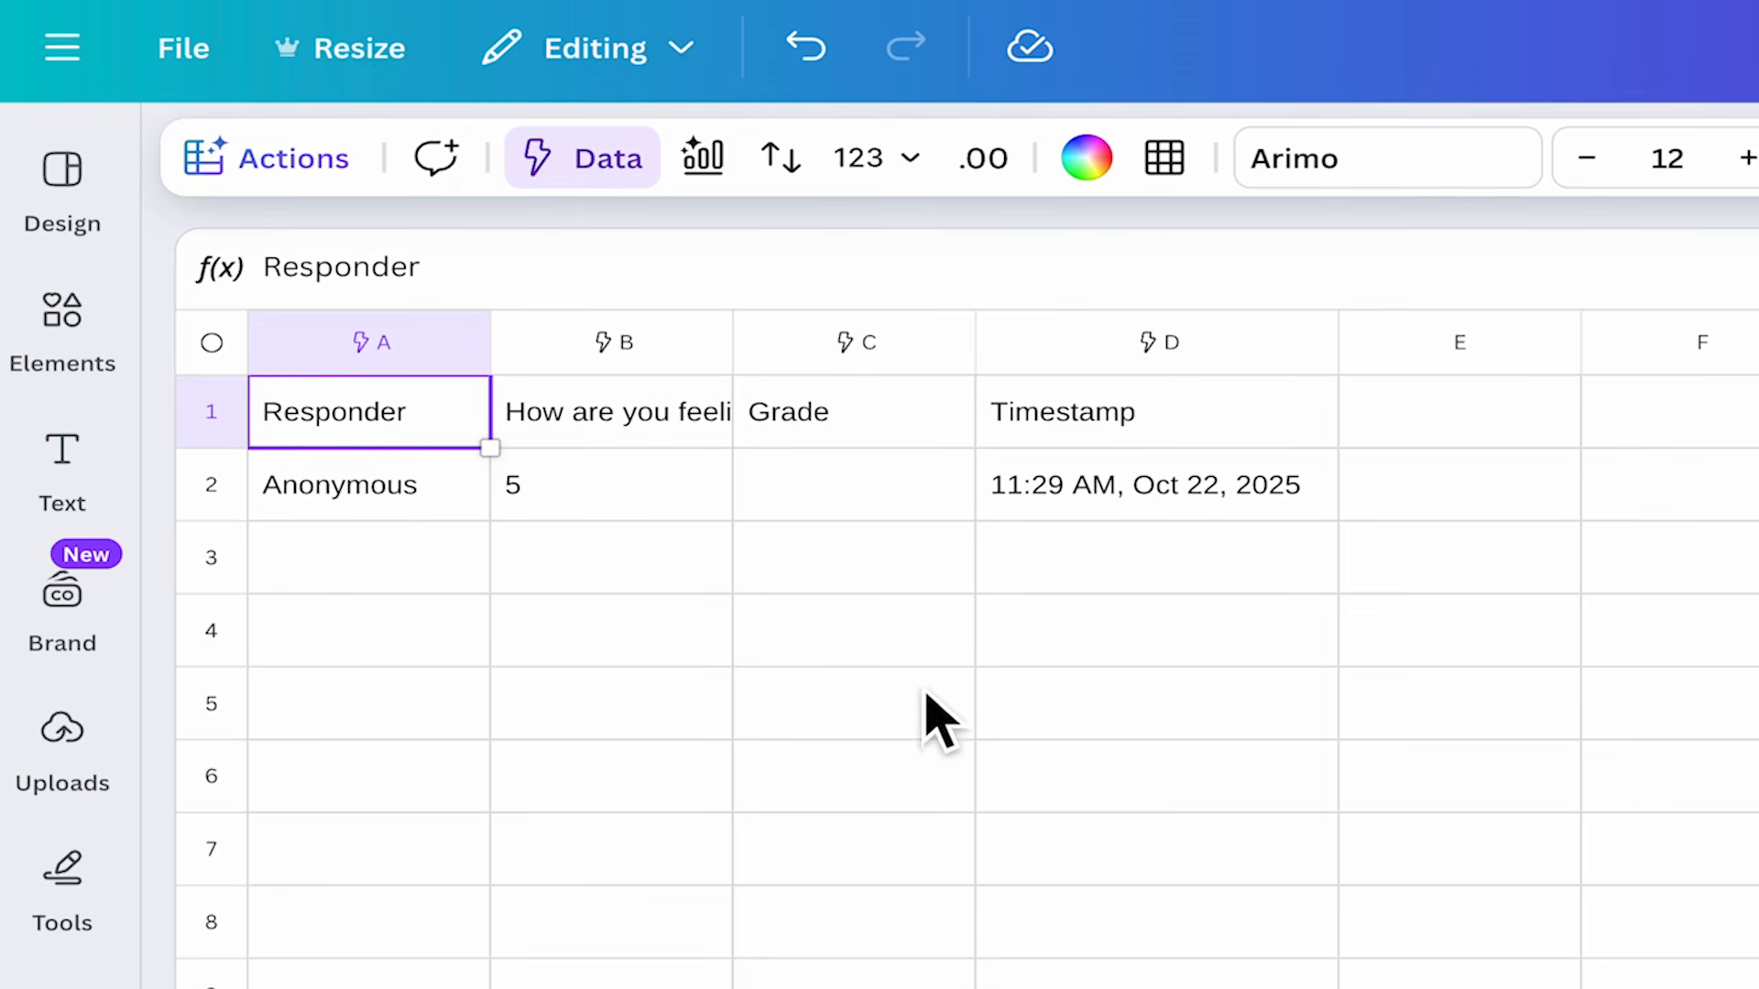
{"action": "left_click_drag", "start_coordinate": [761, 377], "coordinate": [934, 376]}
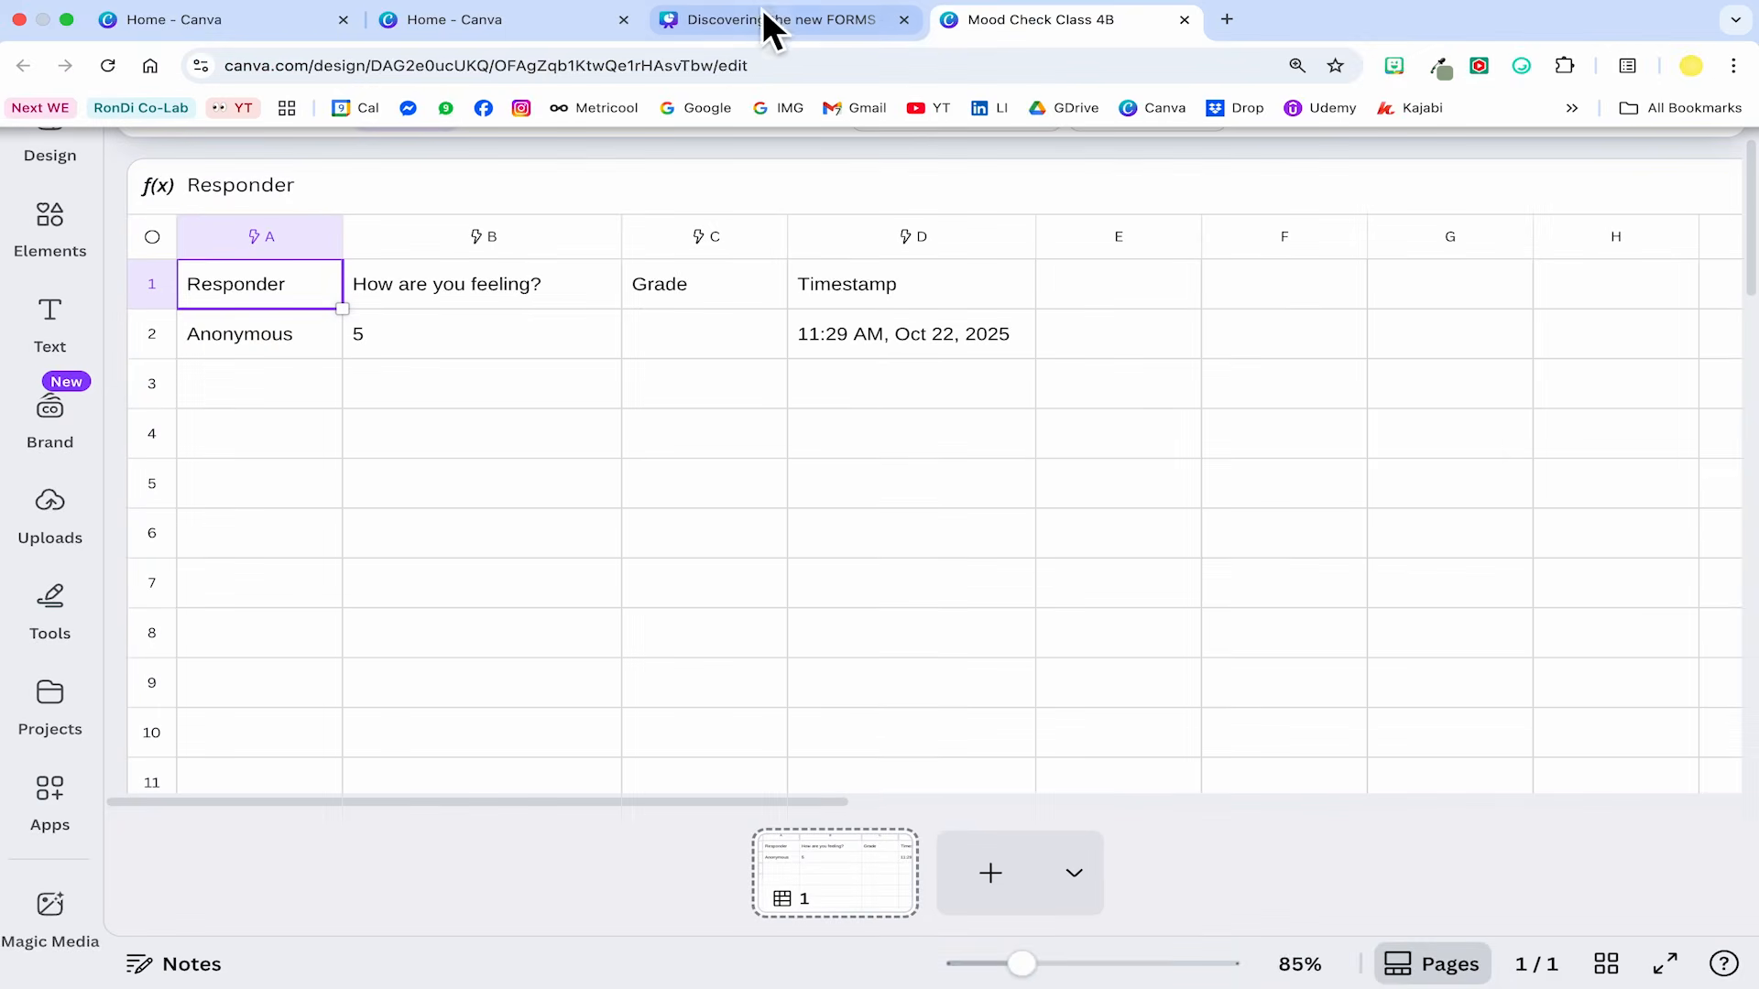
Switch back to the form design tab and delete the mood form from the page.
{"action": "left_click", "coordinate": [729, 24]}
{"action": "left_click", "coordinate": [1632, 401]}
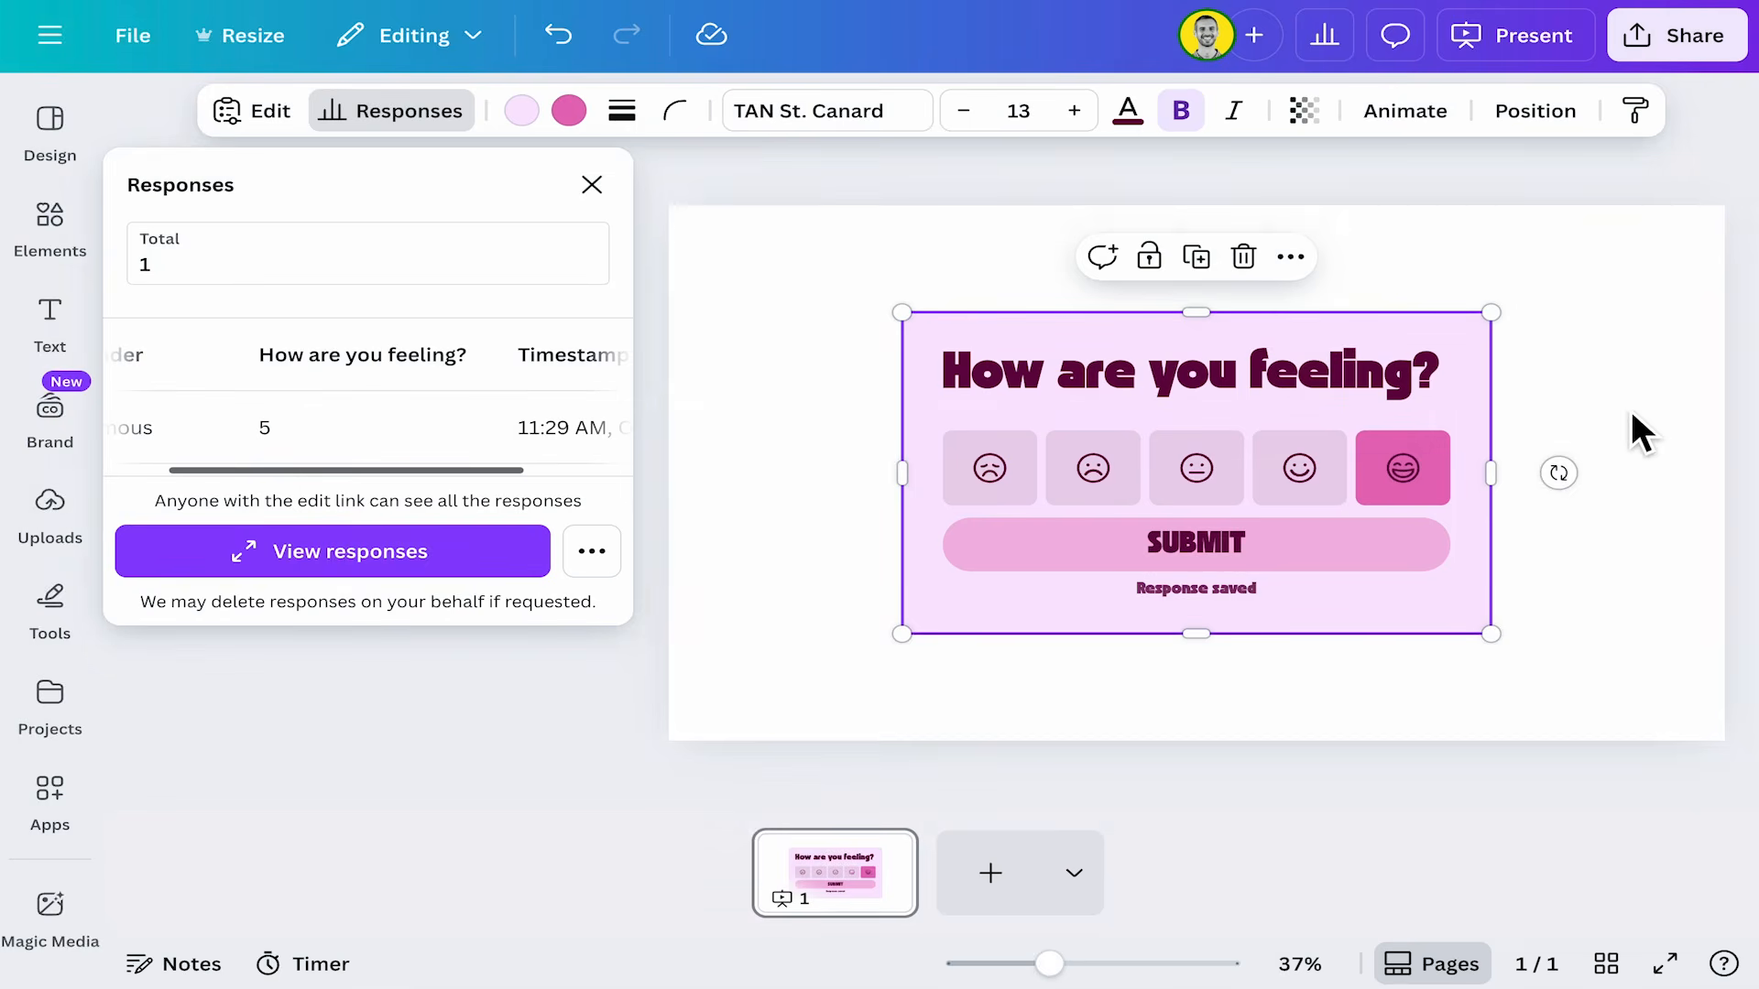
{"action": "left_click", "coordinate": [1672, 473]}
{"action": "left_click", "coordinate": [742, 469]}
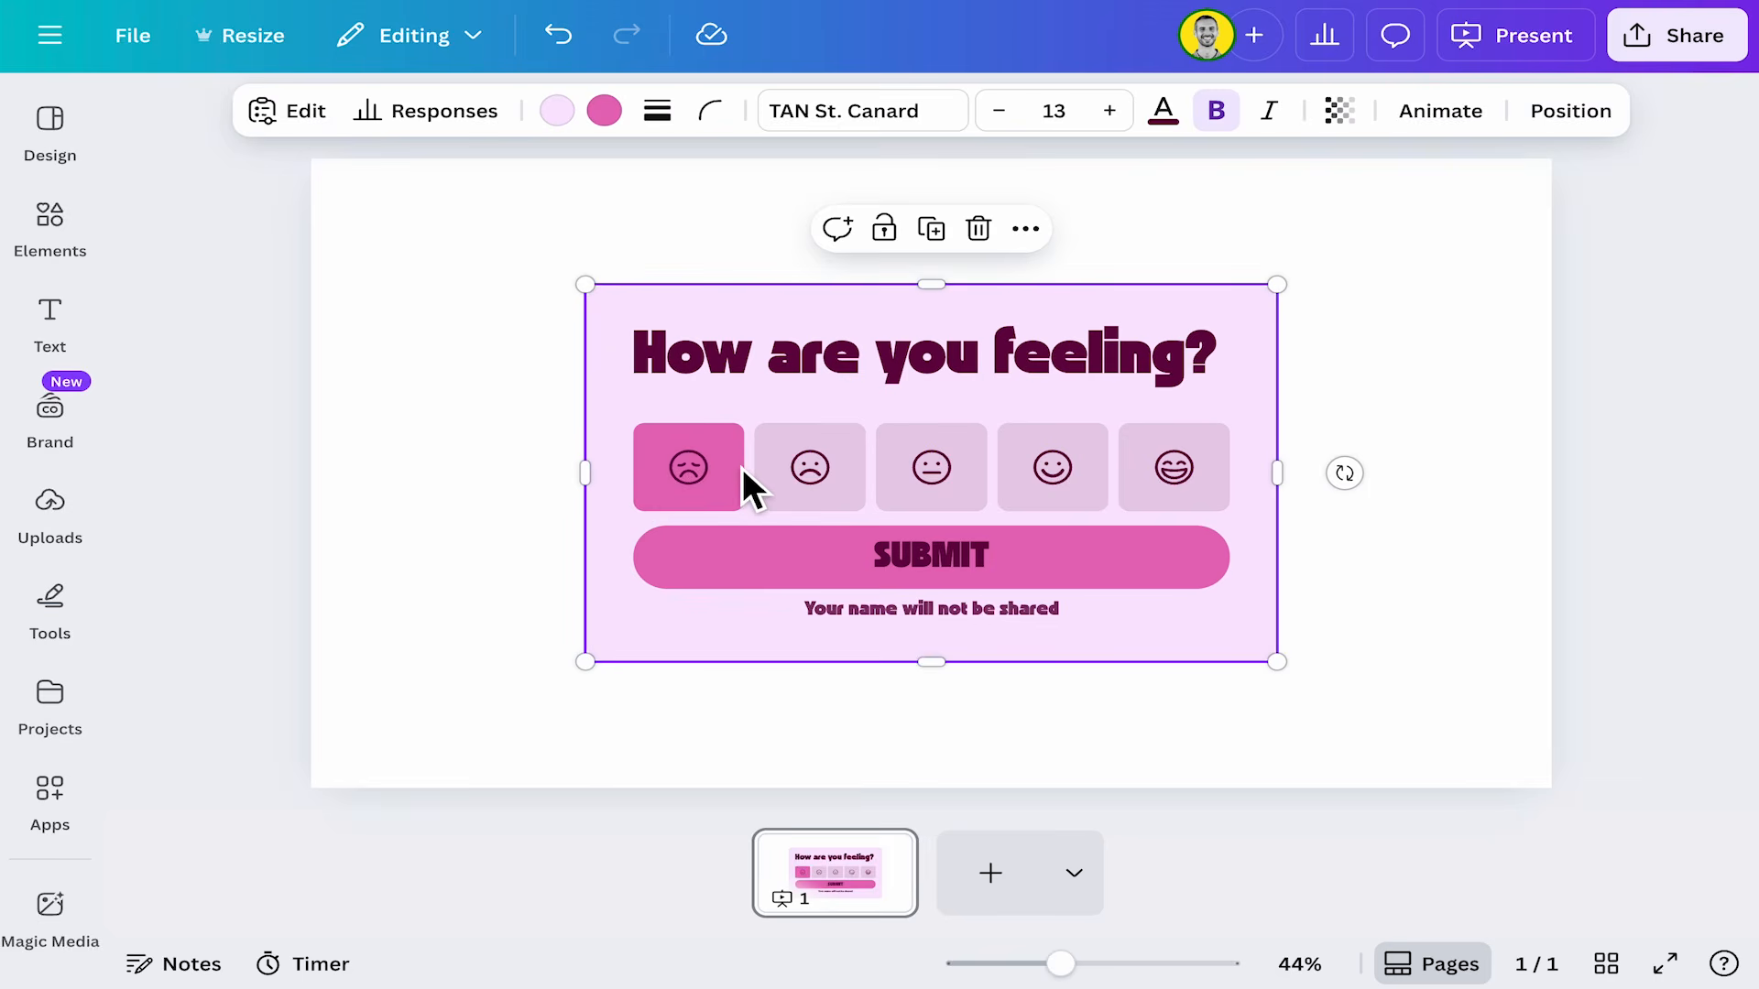
{"action": "key", "text": "Delete"}
Browse the Events form templates and add the Event Feedback form to the page, repositioning it.
{"action": "left_click", "coordinate": [53, 261]}
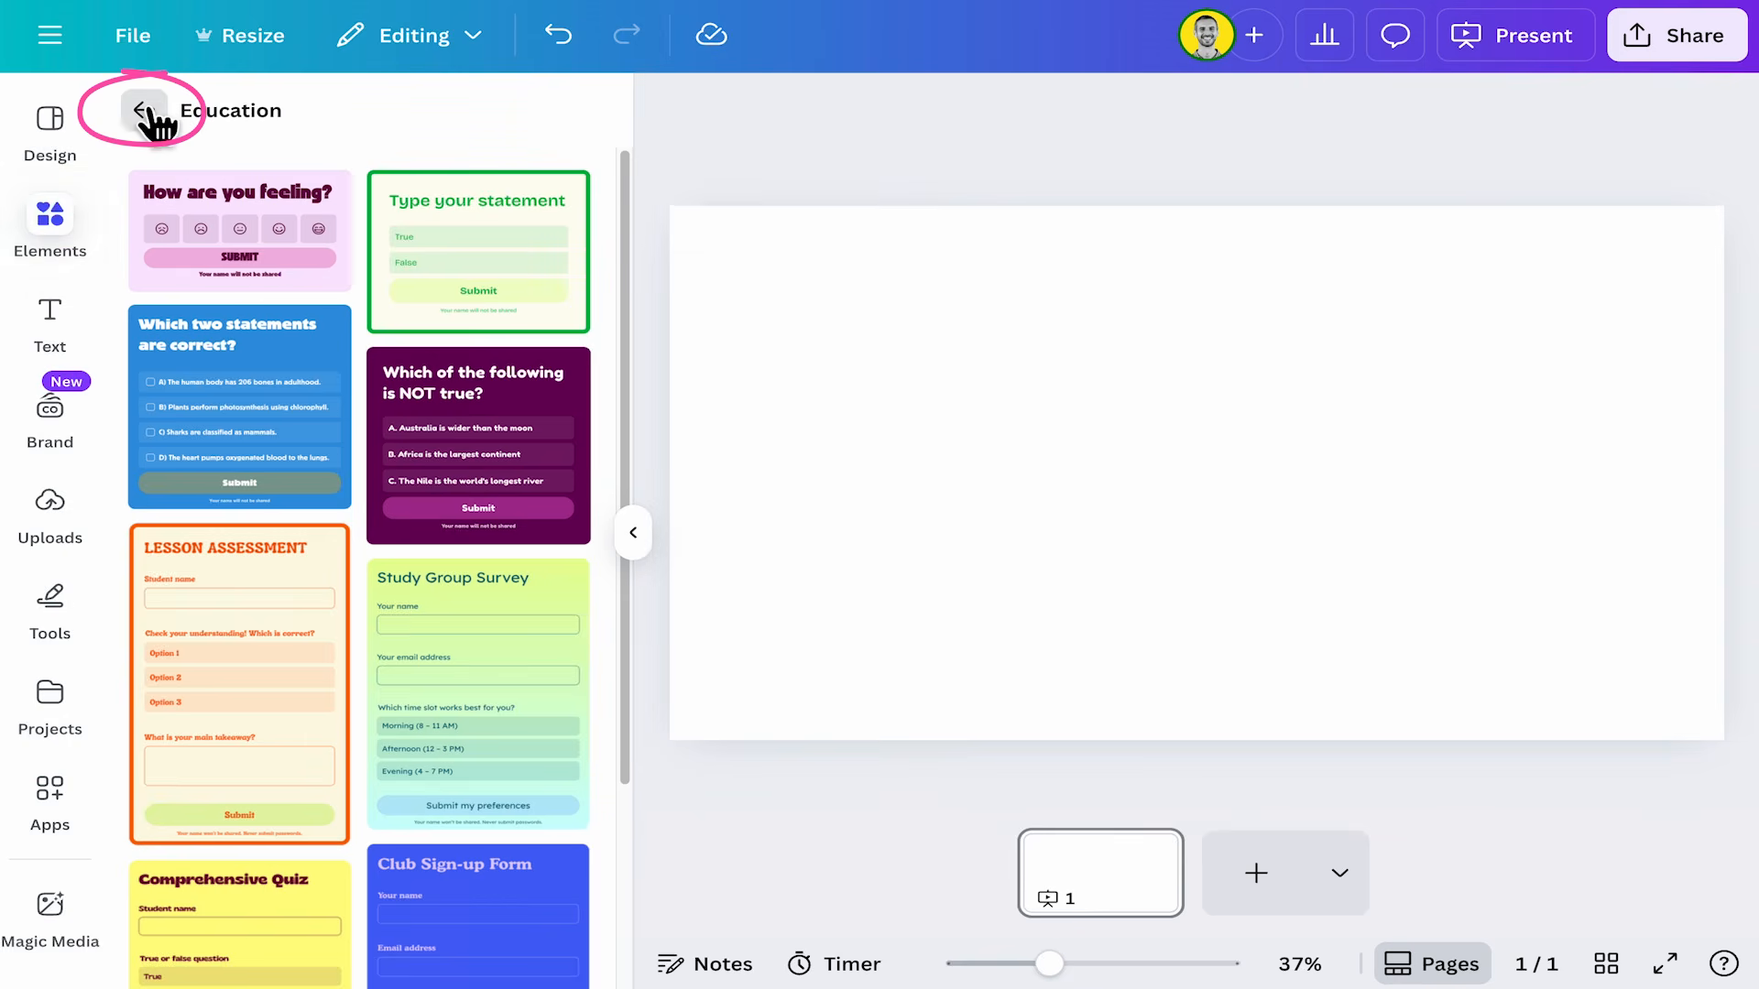
{"action": "left_click", "coordinate": [144, 110]}
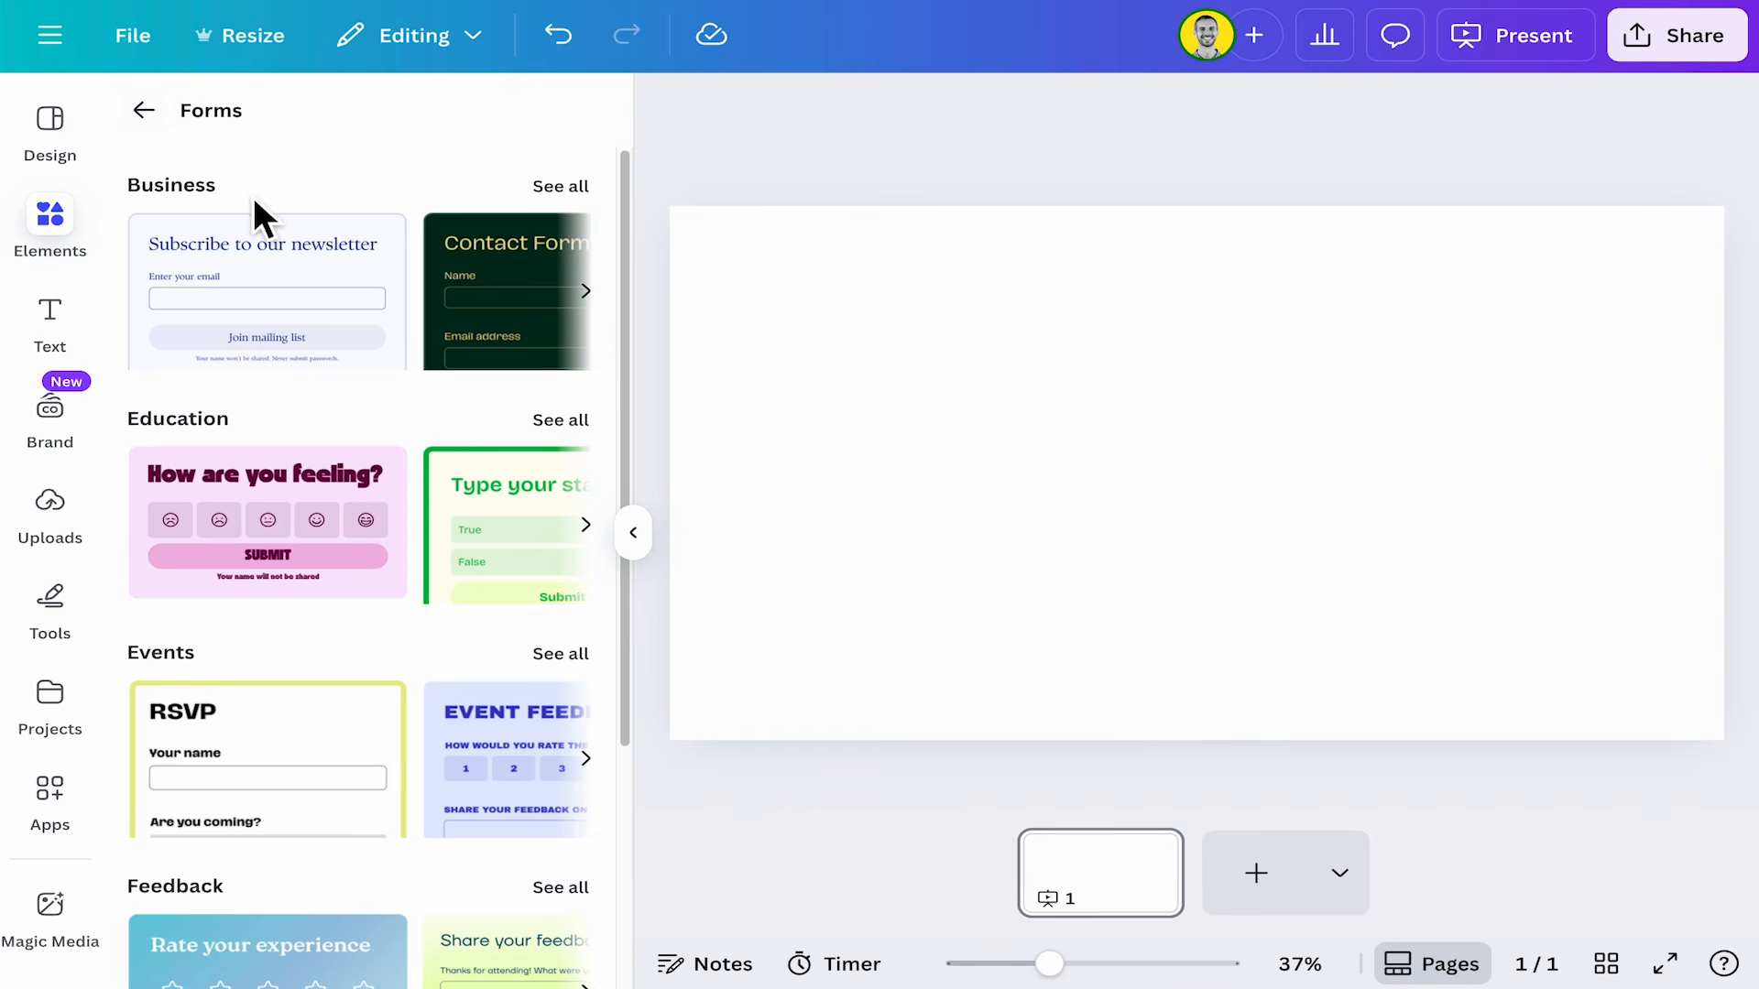
{"action": "scroll", "coordinate": [235, 562], "scroll_direction": "down", "scroll_amount": 4}
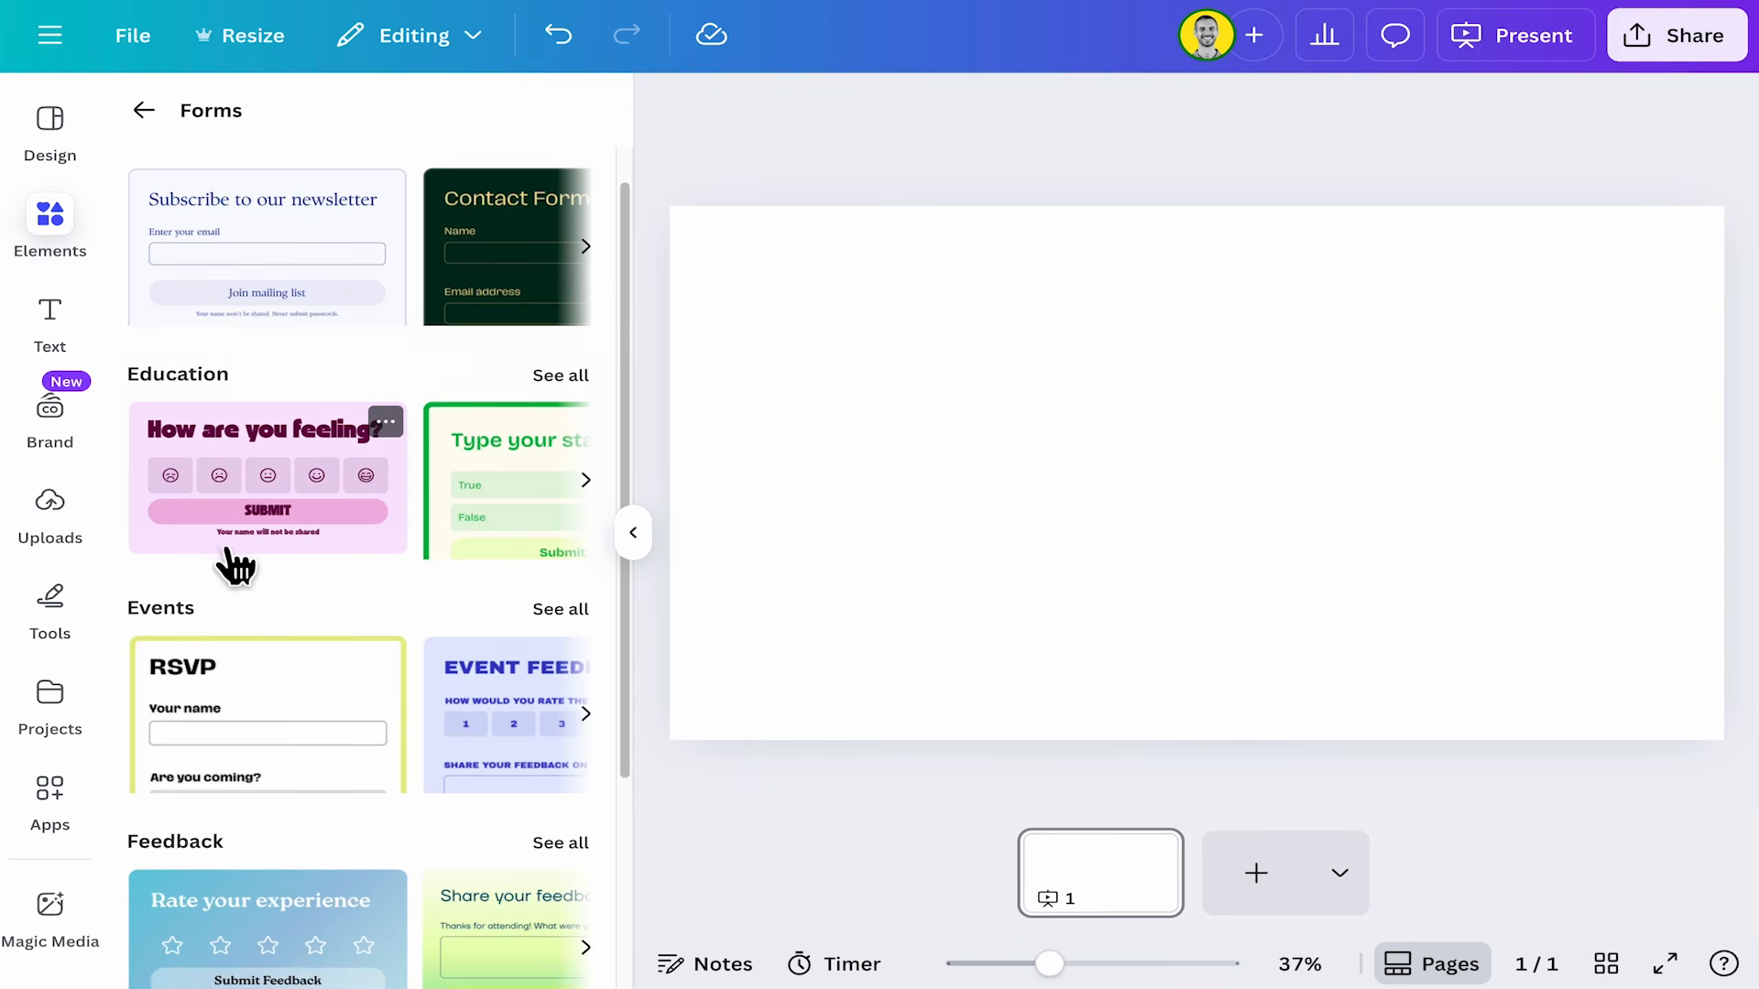
{"action": "left_click", "coordinate": [560, 325]}
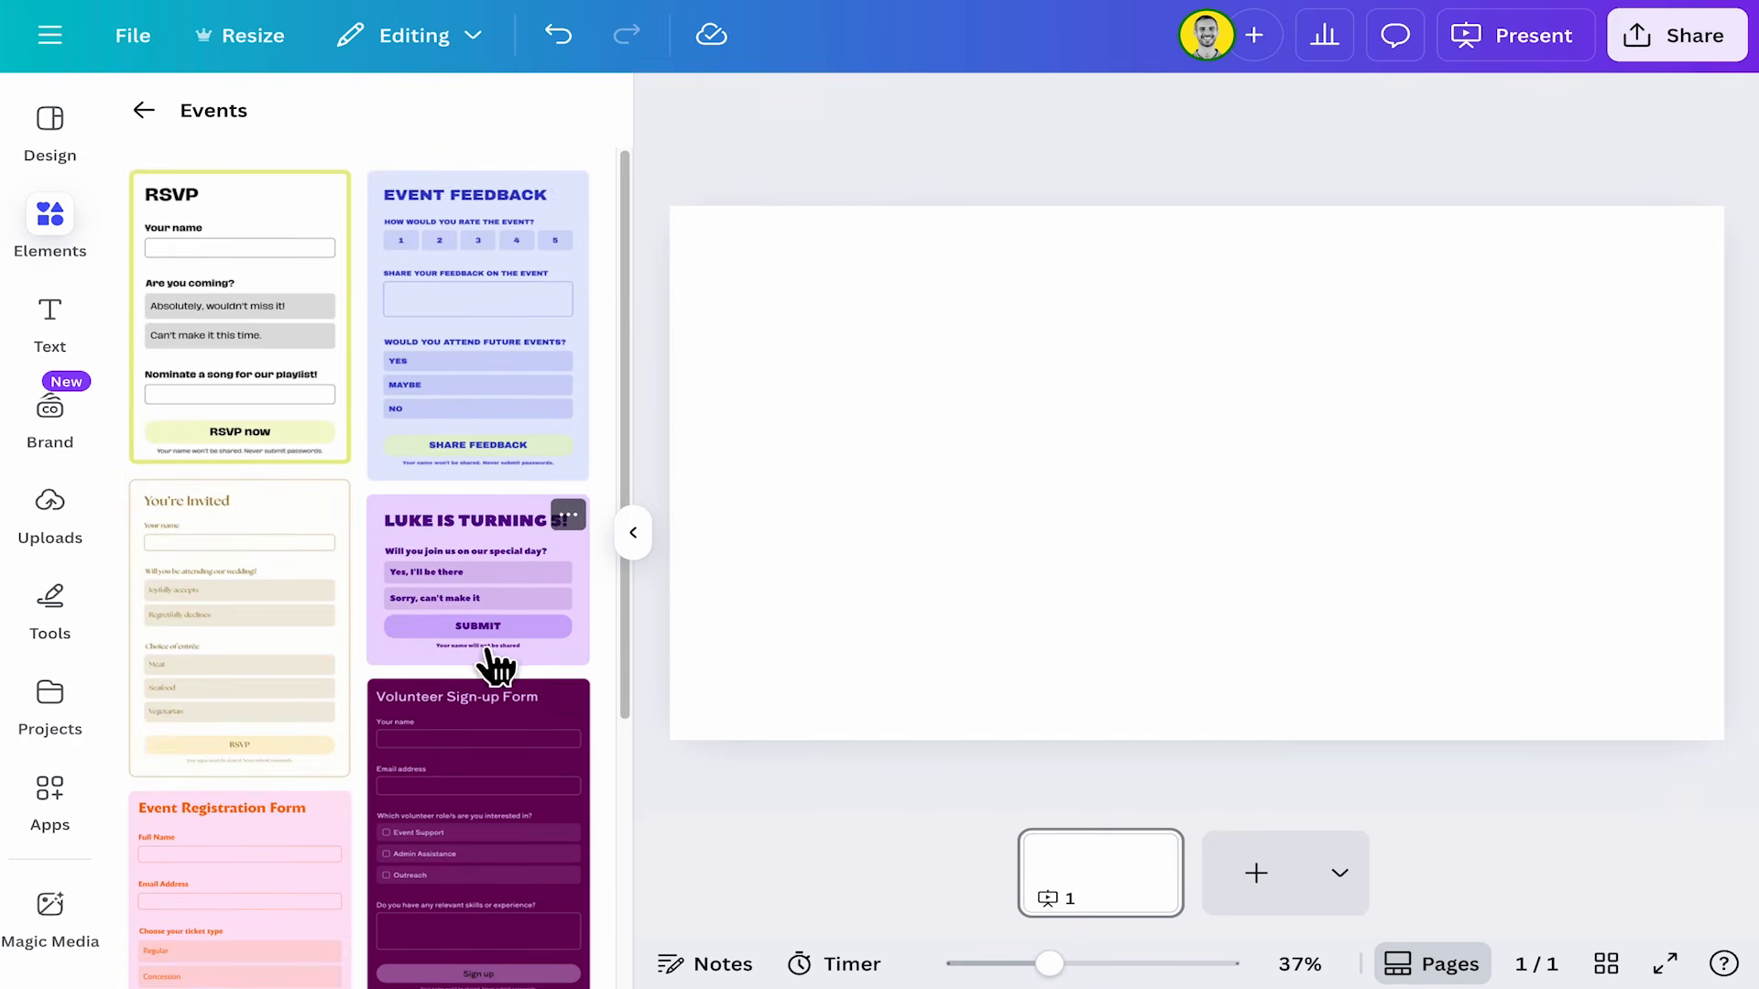
{"action": "scroll", "coordinate": [494, 655], "scroll_direction": "down", "scroll_amount": 2}
{"action": "scroll", "coordinate": [495, 667], "scroll_direction": "down", "scroll_amount": 2}
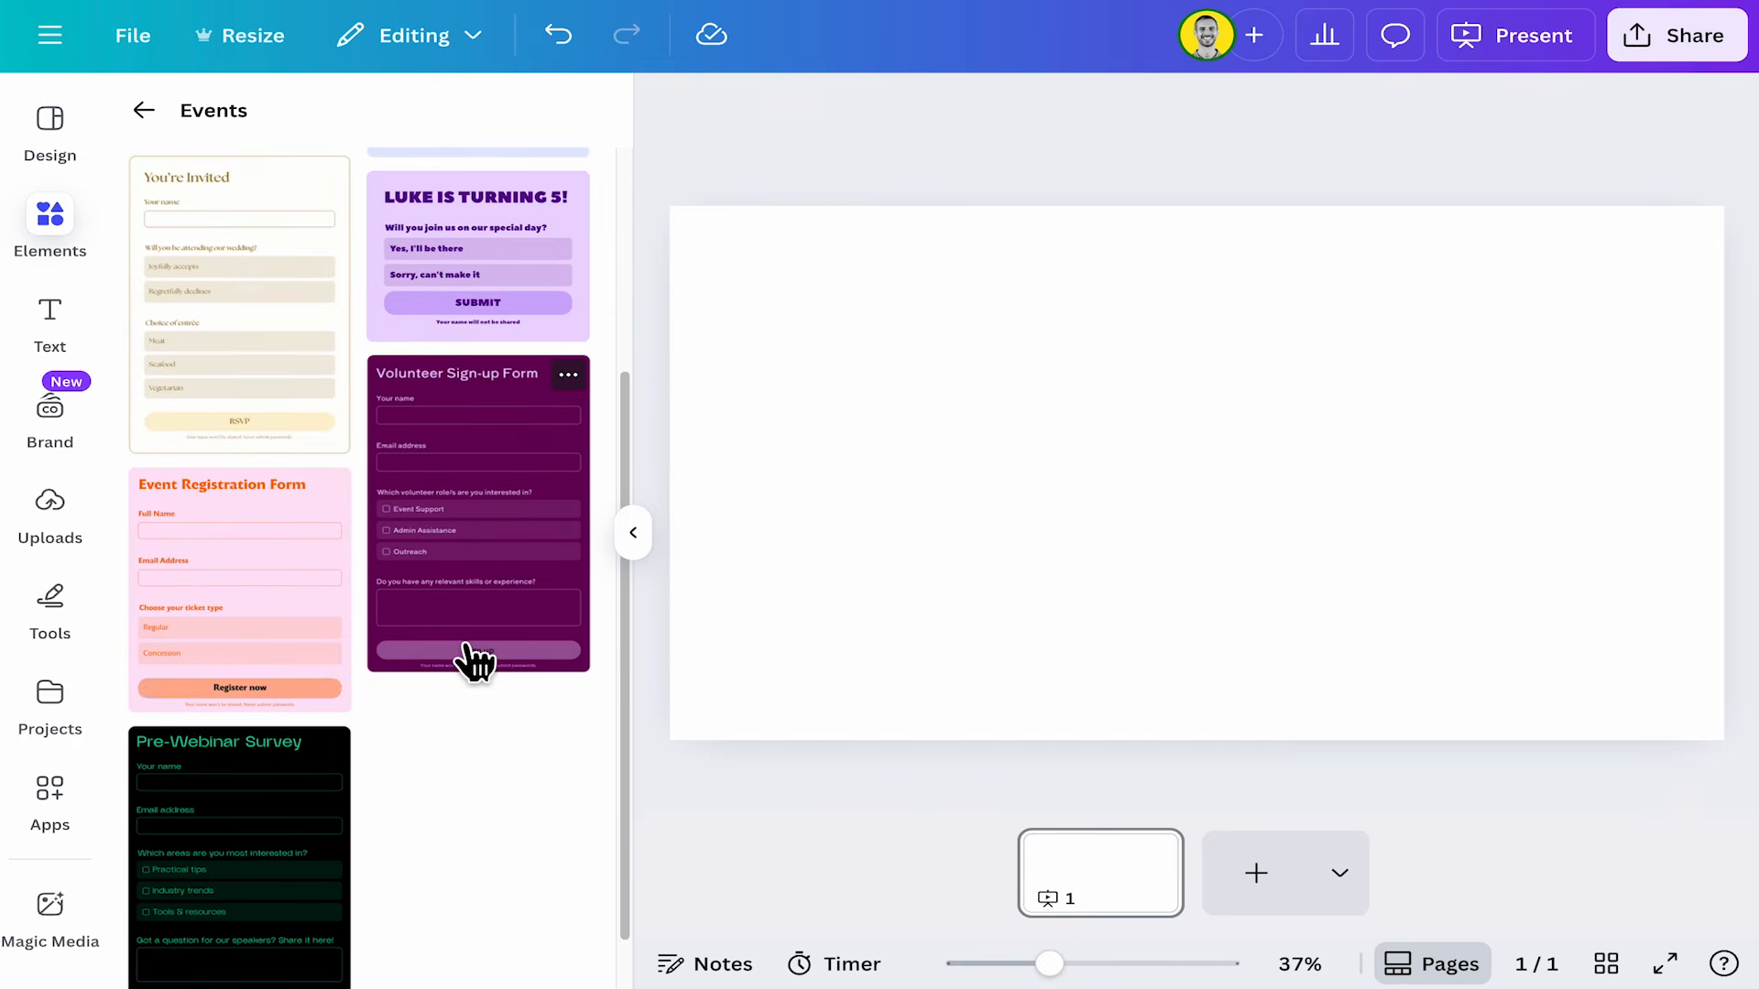
{"action": "scroll", "coordinate": [471, 664], "scroll_direction": "down", "scroll_amount": 1}
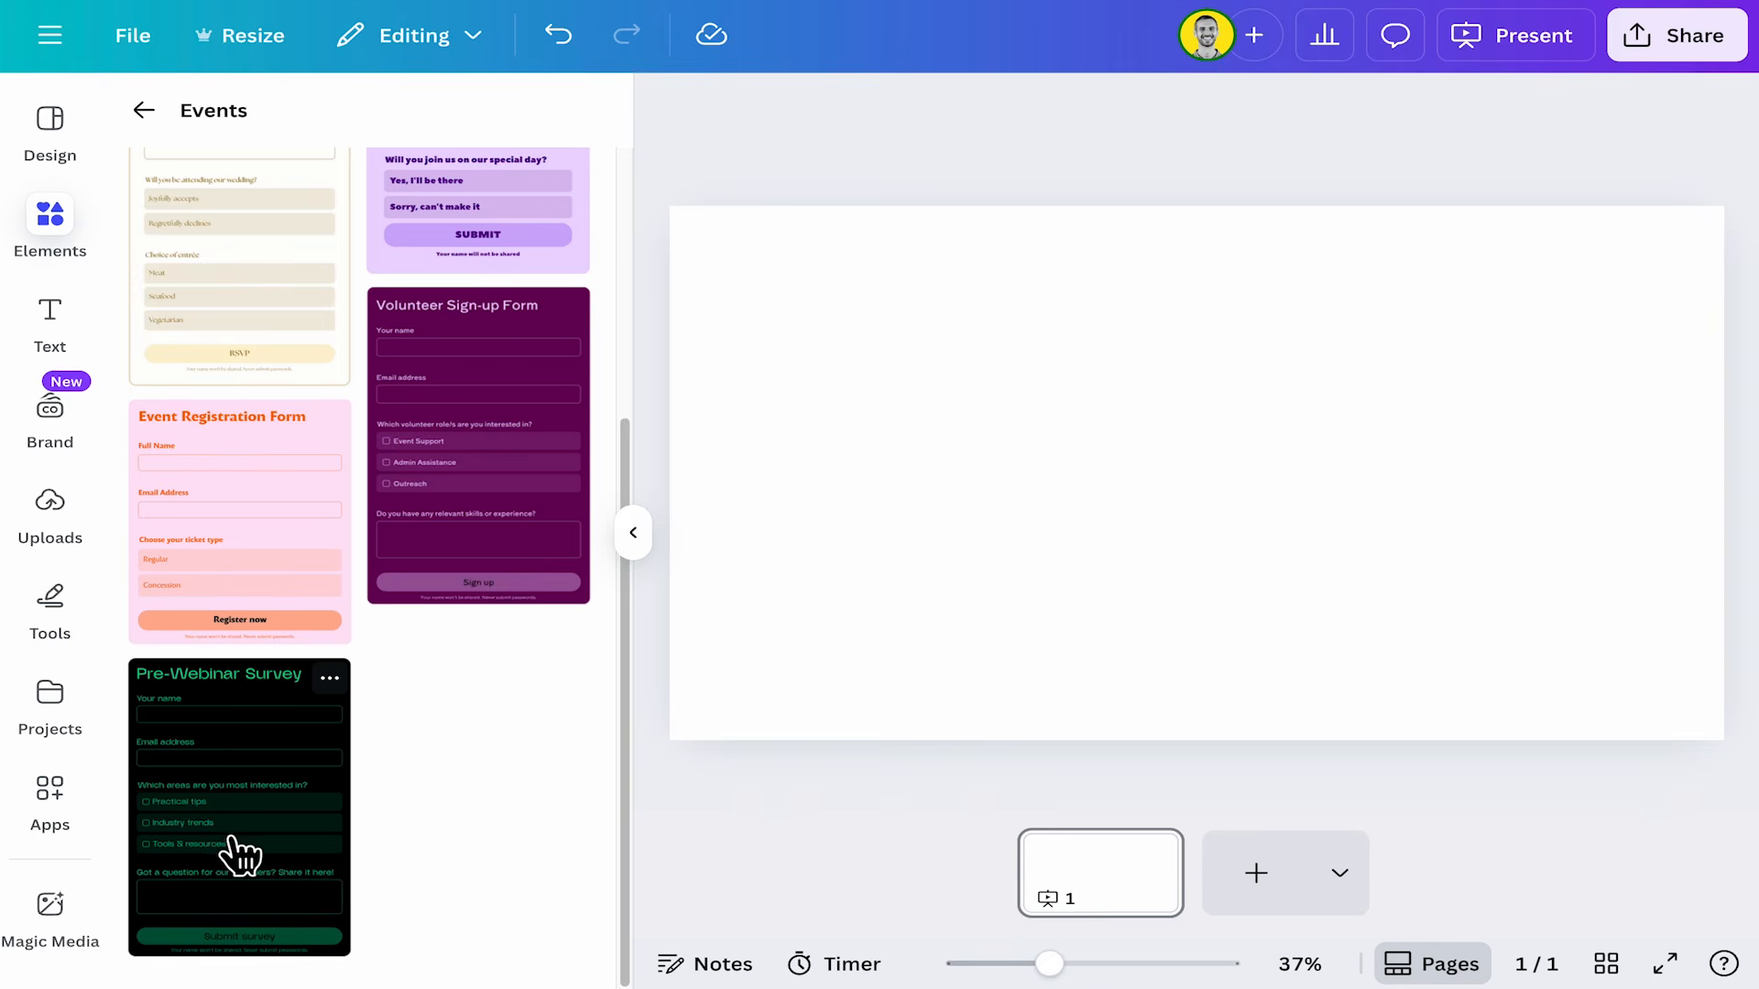
{"action": "scroll", "coordinate": [287, 499], "scroll_direction": "up", "scroll_amount": 5}
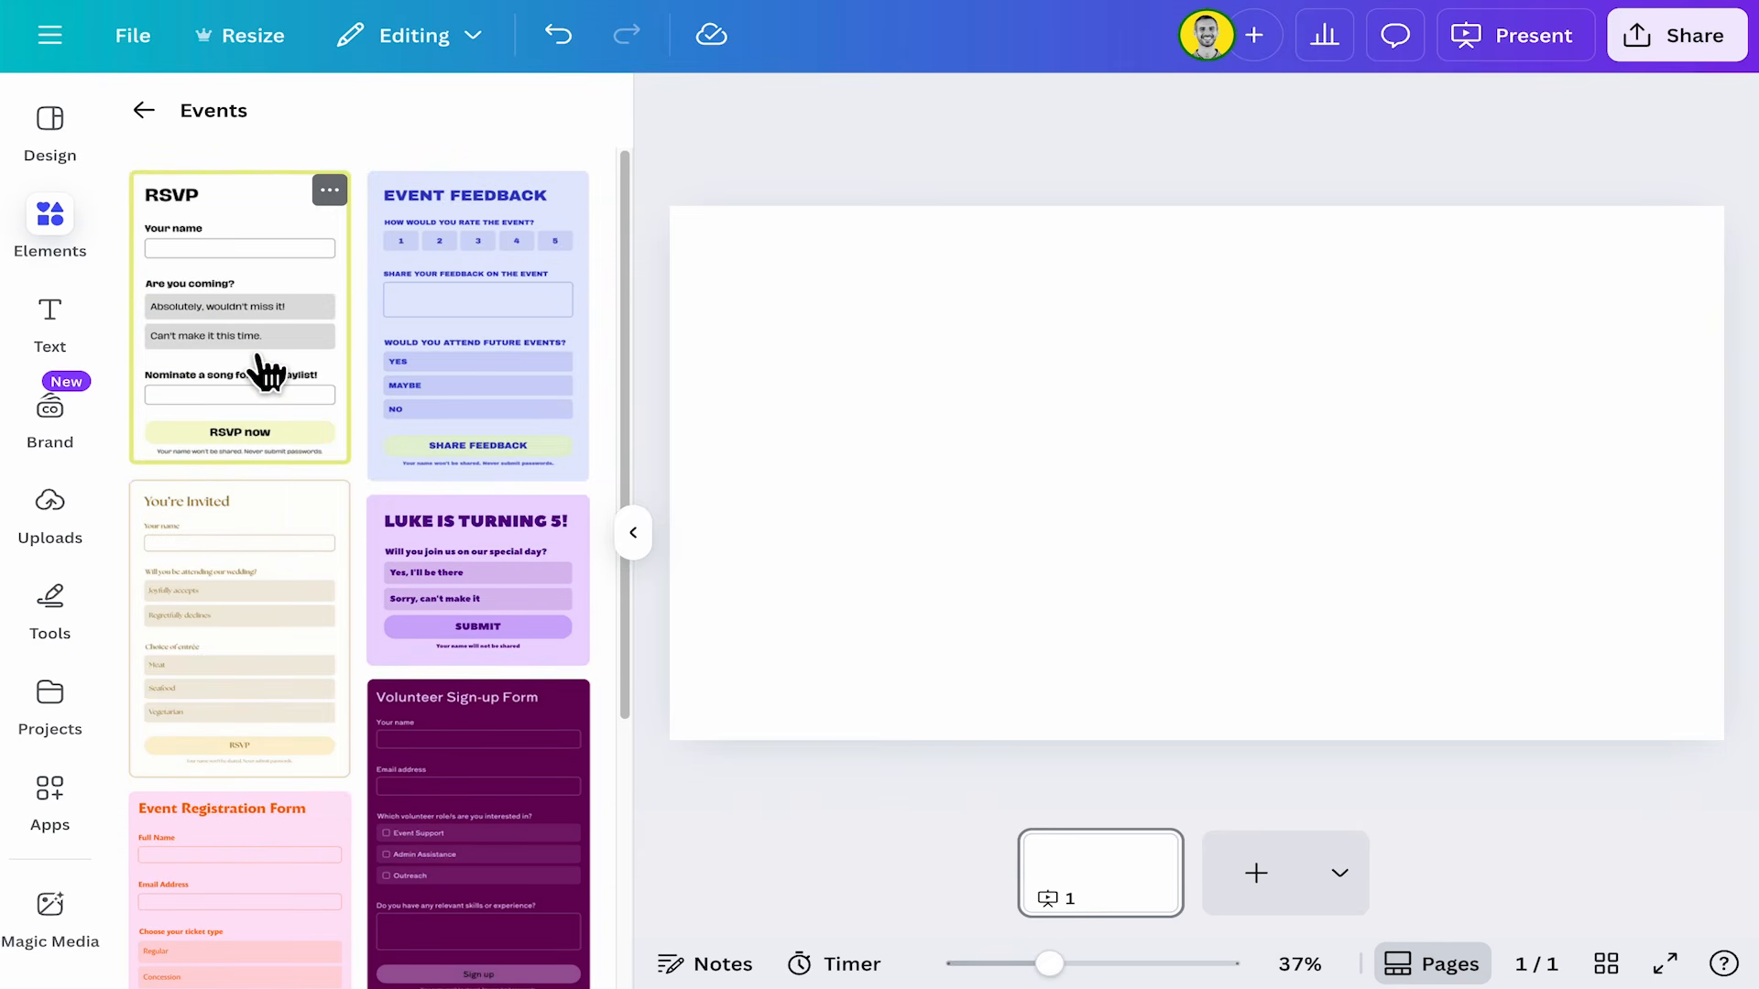
{"action": "left_click", "coordinate": [545, 366]}
{"action": "left_click_drag", "start_coordinate": [1079, 317], "coordinate": [948, 254]}
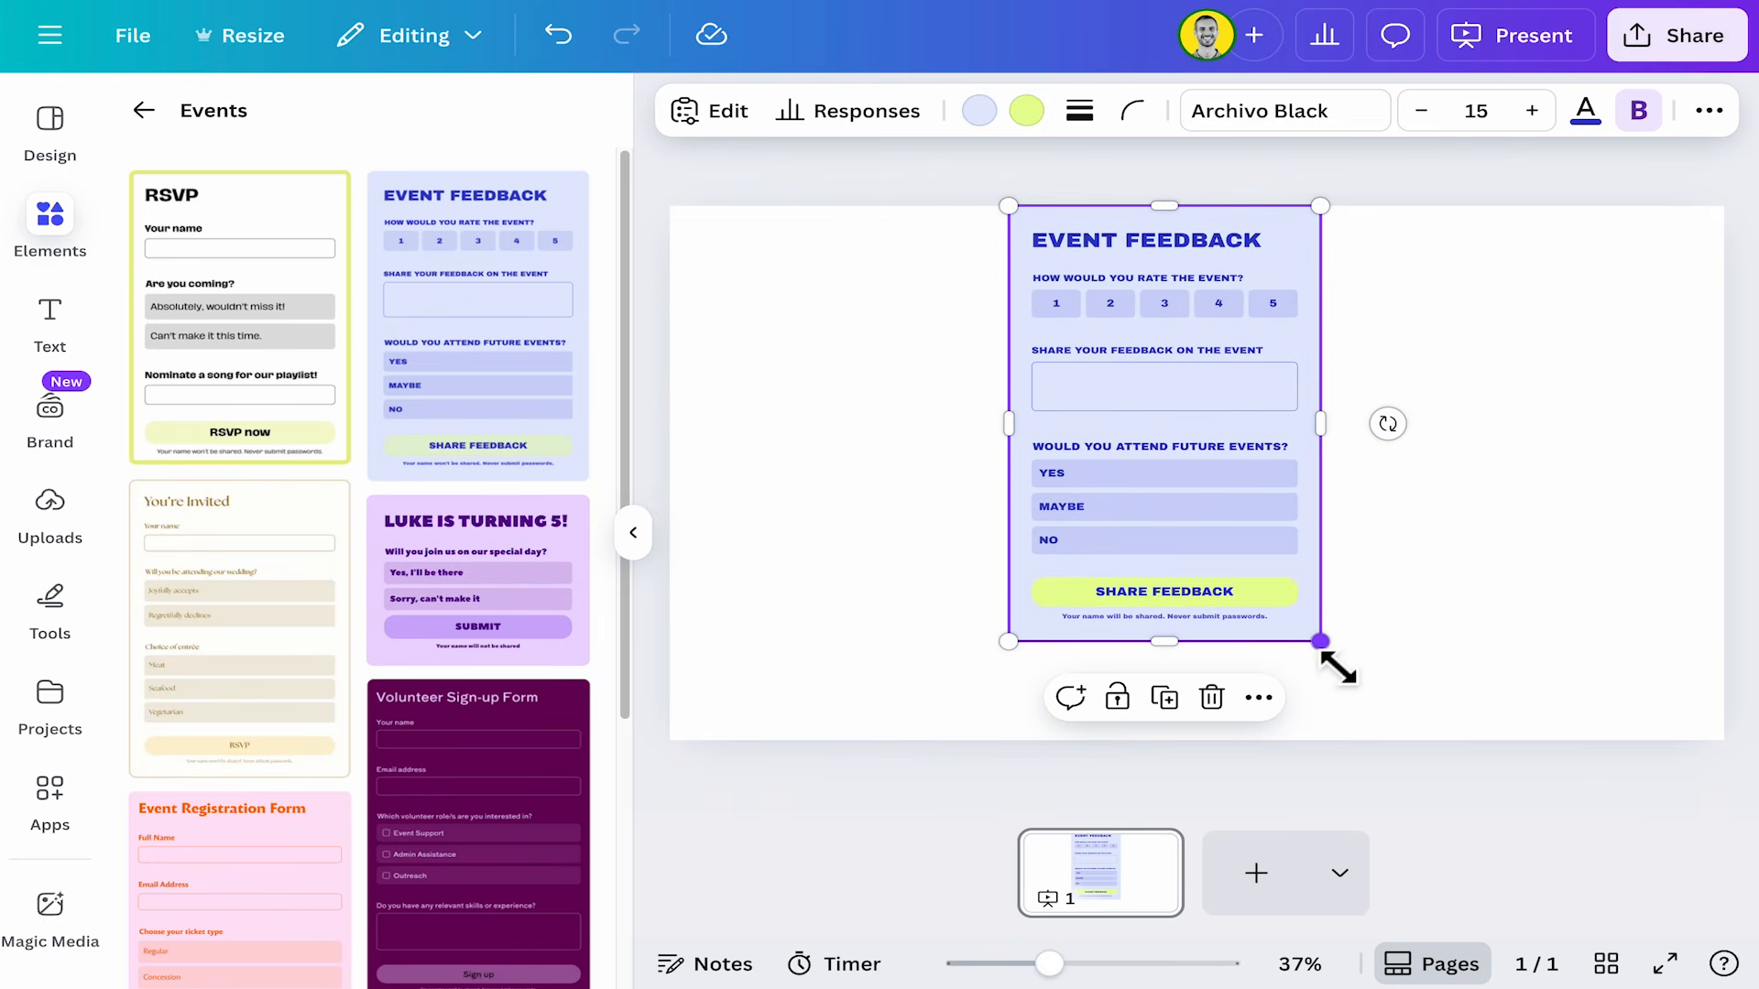
Enlarge the Event Feedback form on the page and collapse the elements panel.
{"action": "left_click_drag", "start_coordinate": [1320, 642], "coordinate": [1390, 740]}
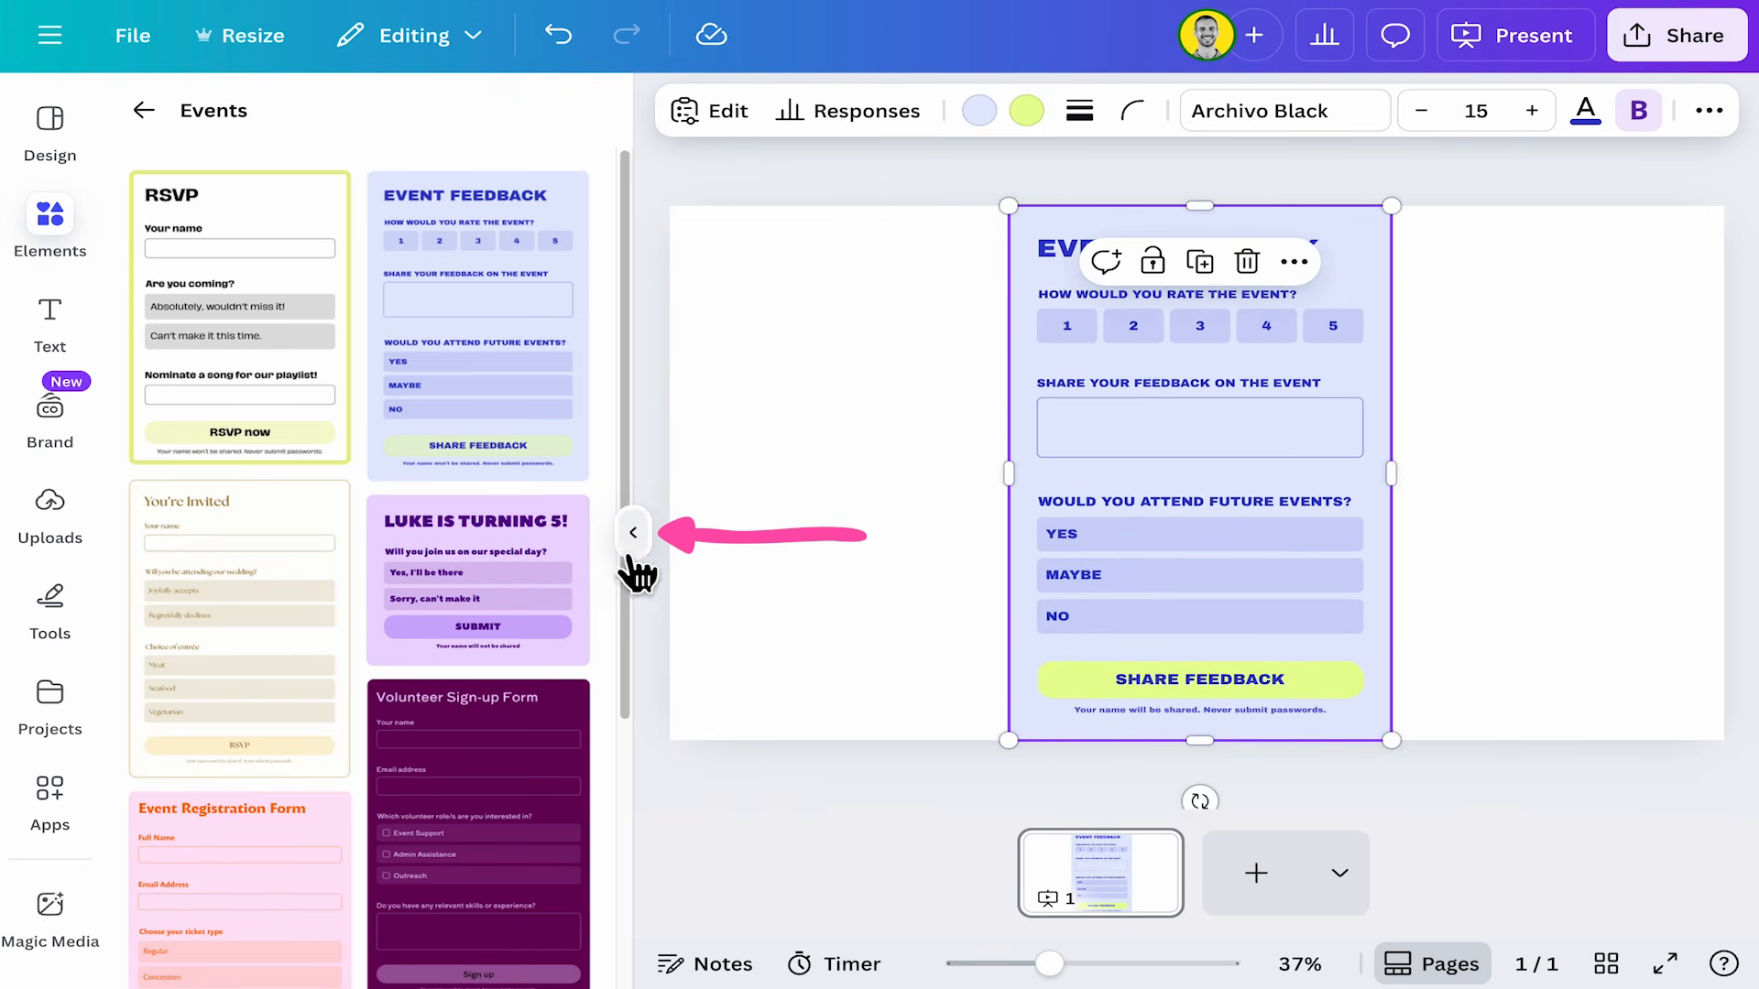
{"action": "left_click", "coordinate": [632, 540]}
{"action": "left_click", "coordinate": [1589, 643]}
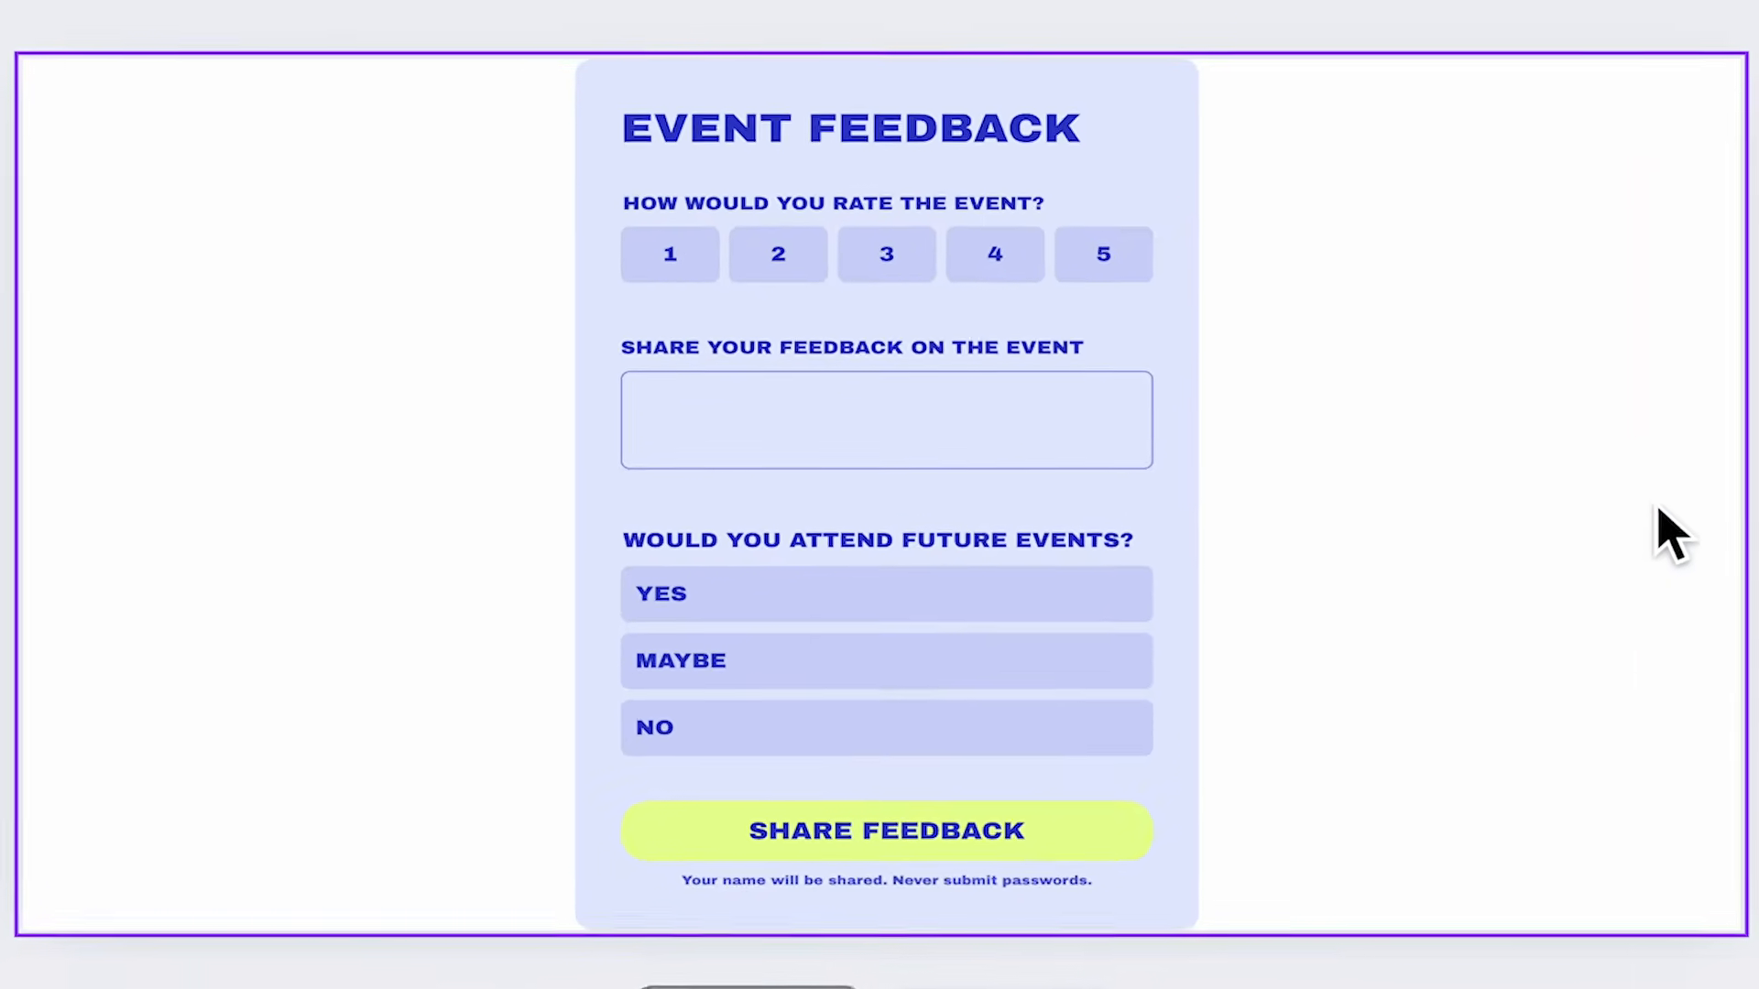
Nudge the Event Feedback form slightly to reposition it on the page.
{"action": "left_click", "coordinate": [1118, 317]}
{"action": "left_click_drag", "start_coordinate": [1169, 143], "coordinate": [1162, 169]}
{"action": "left_click_drag", "start_coordinate": [1195, 106], "coordinate": [1178, 132]}
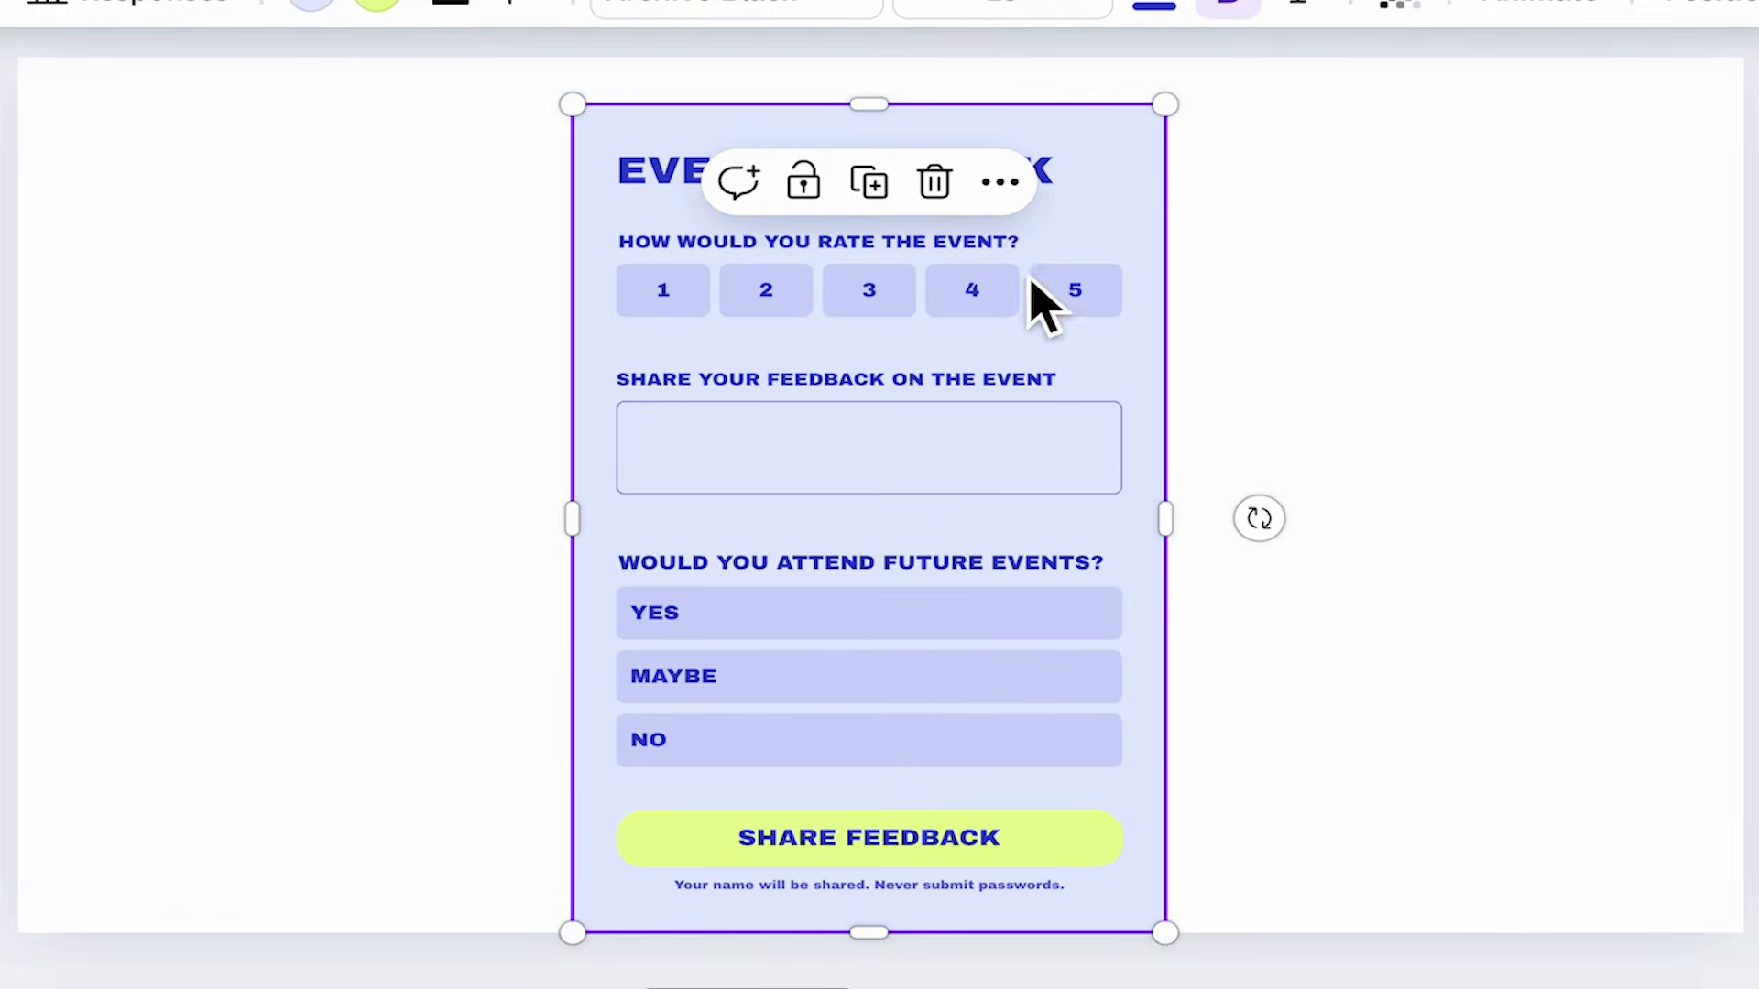
{"action": "mouse_move", "coordinate": [1014, 283]}
{"action": "left_mouse_down"}
{"action": "mouse_move", "coordinate": [1000, 264]}
{"action": "mouse_move", "coordinate": [1018, 267]}
{"action": "left_mouse_up"}
{"action": "left_click", "coordinate": [1411, 435]}
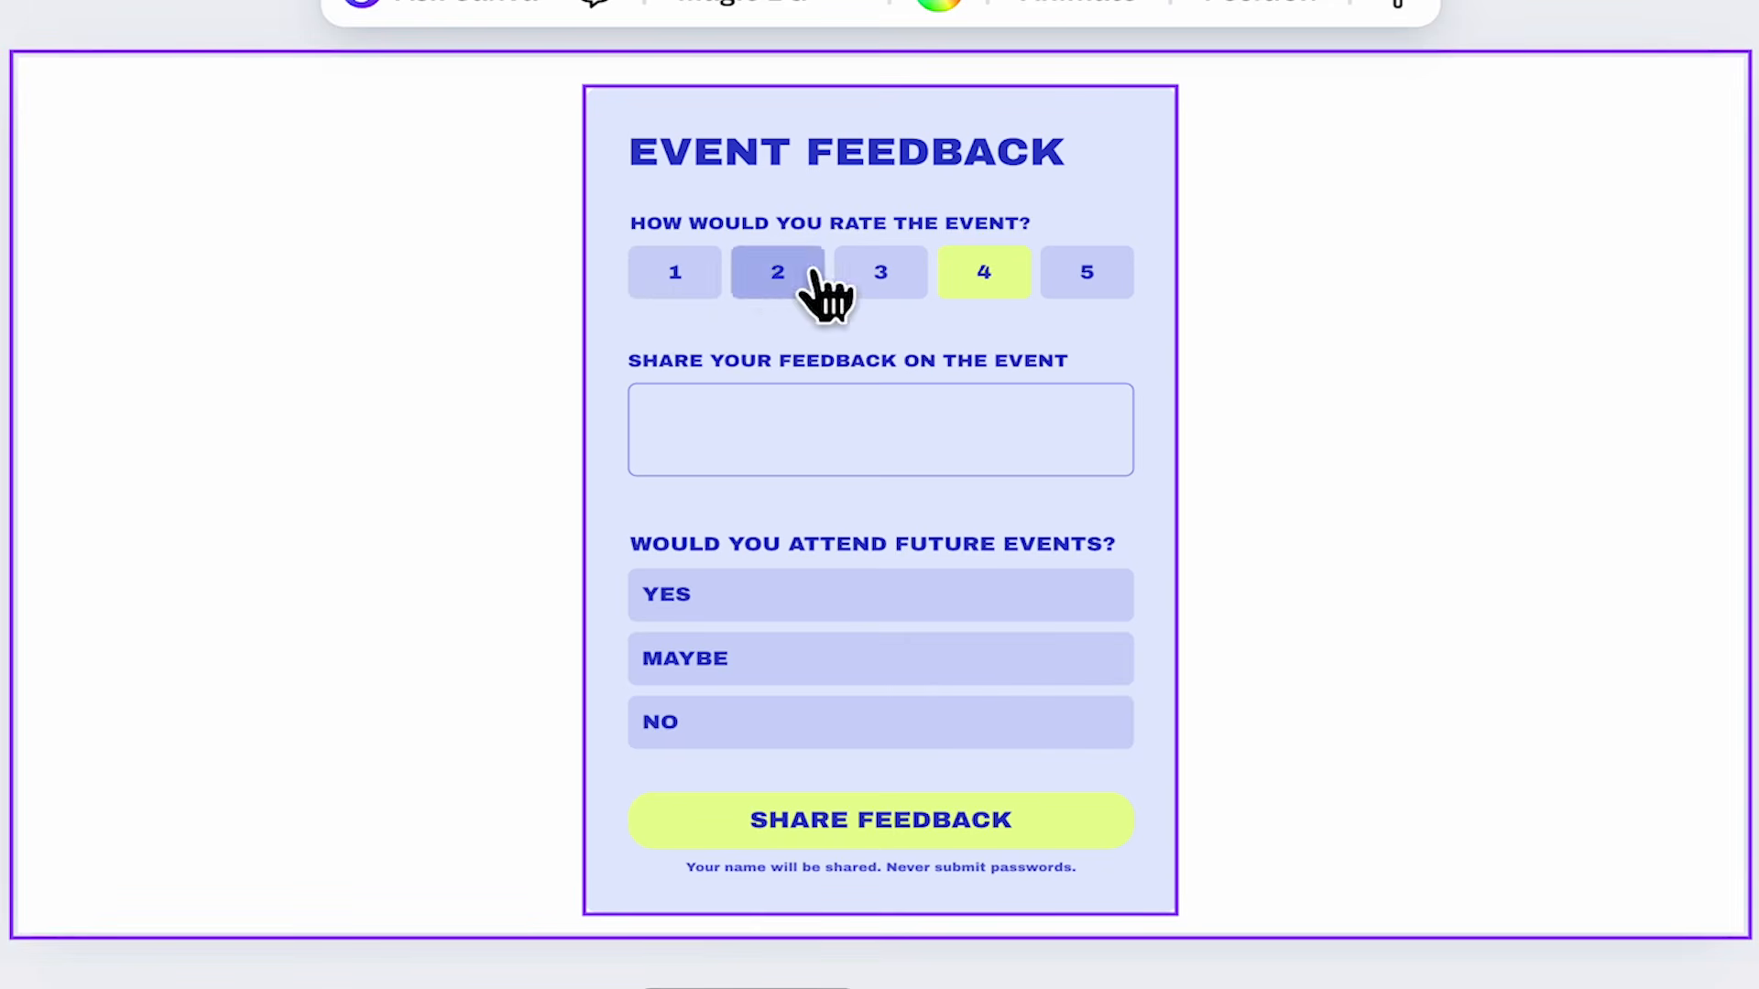
Submit a test response rating the event 3, with feedback "Event was good, but food could be better." and Maybe.
{"action": "left_click", "coordinate": [881, 275]}
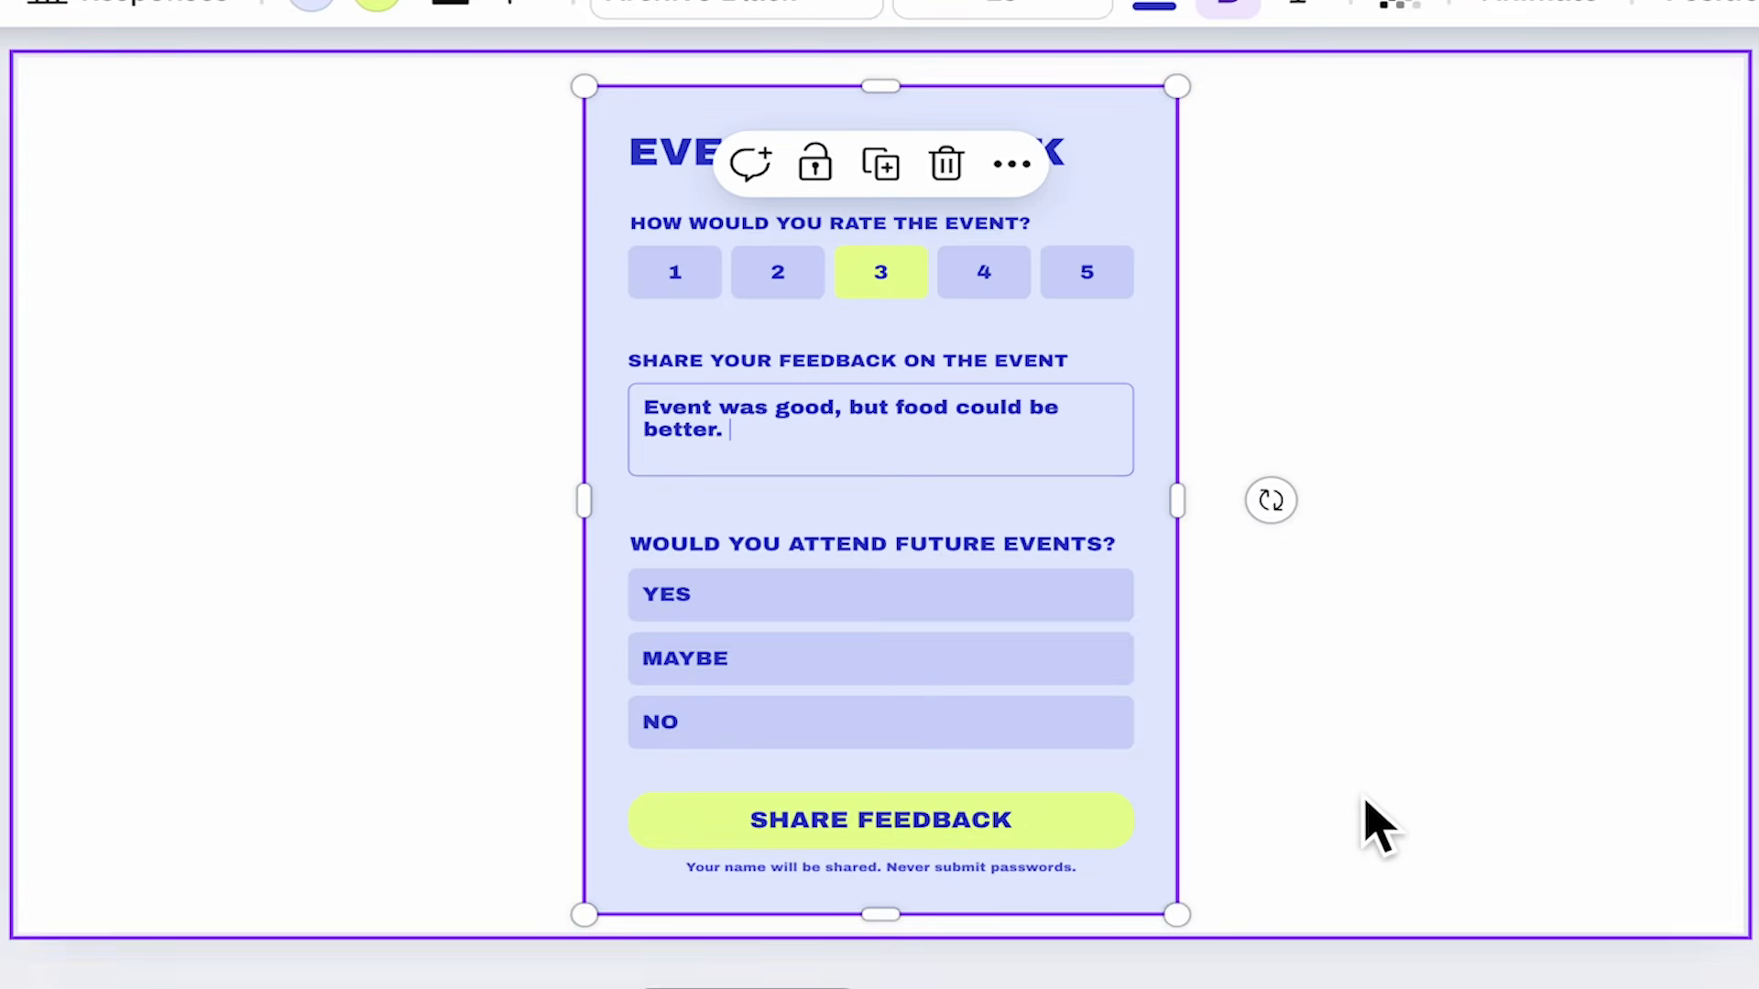
{"action": "left_click", "coordinate": [1378, 811]}
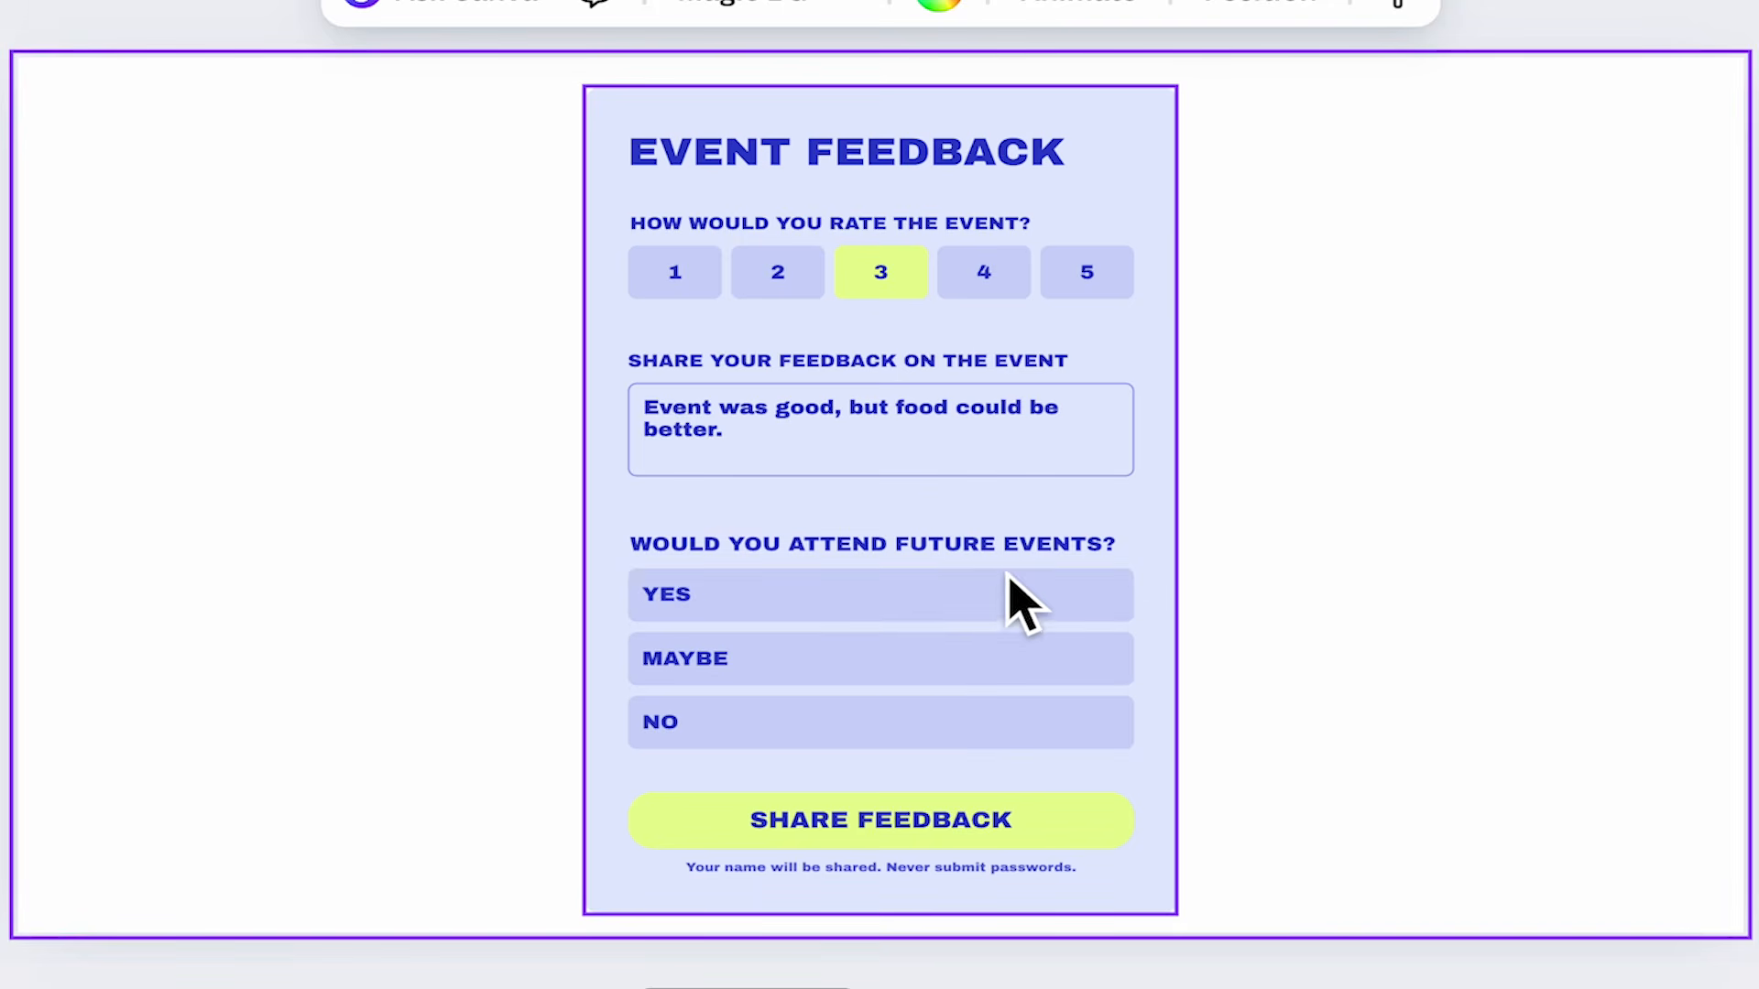
{"action": "left_click", "coordinate": [732, 661]}
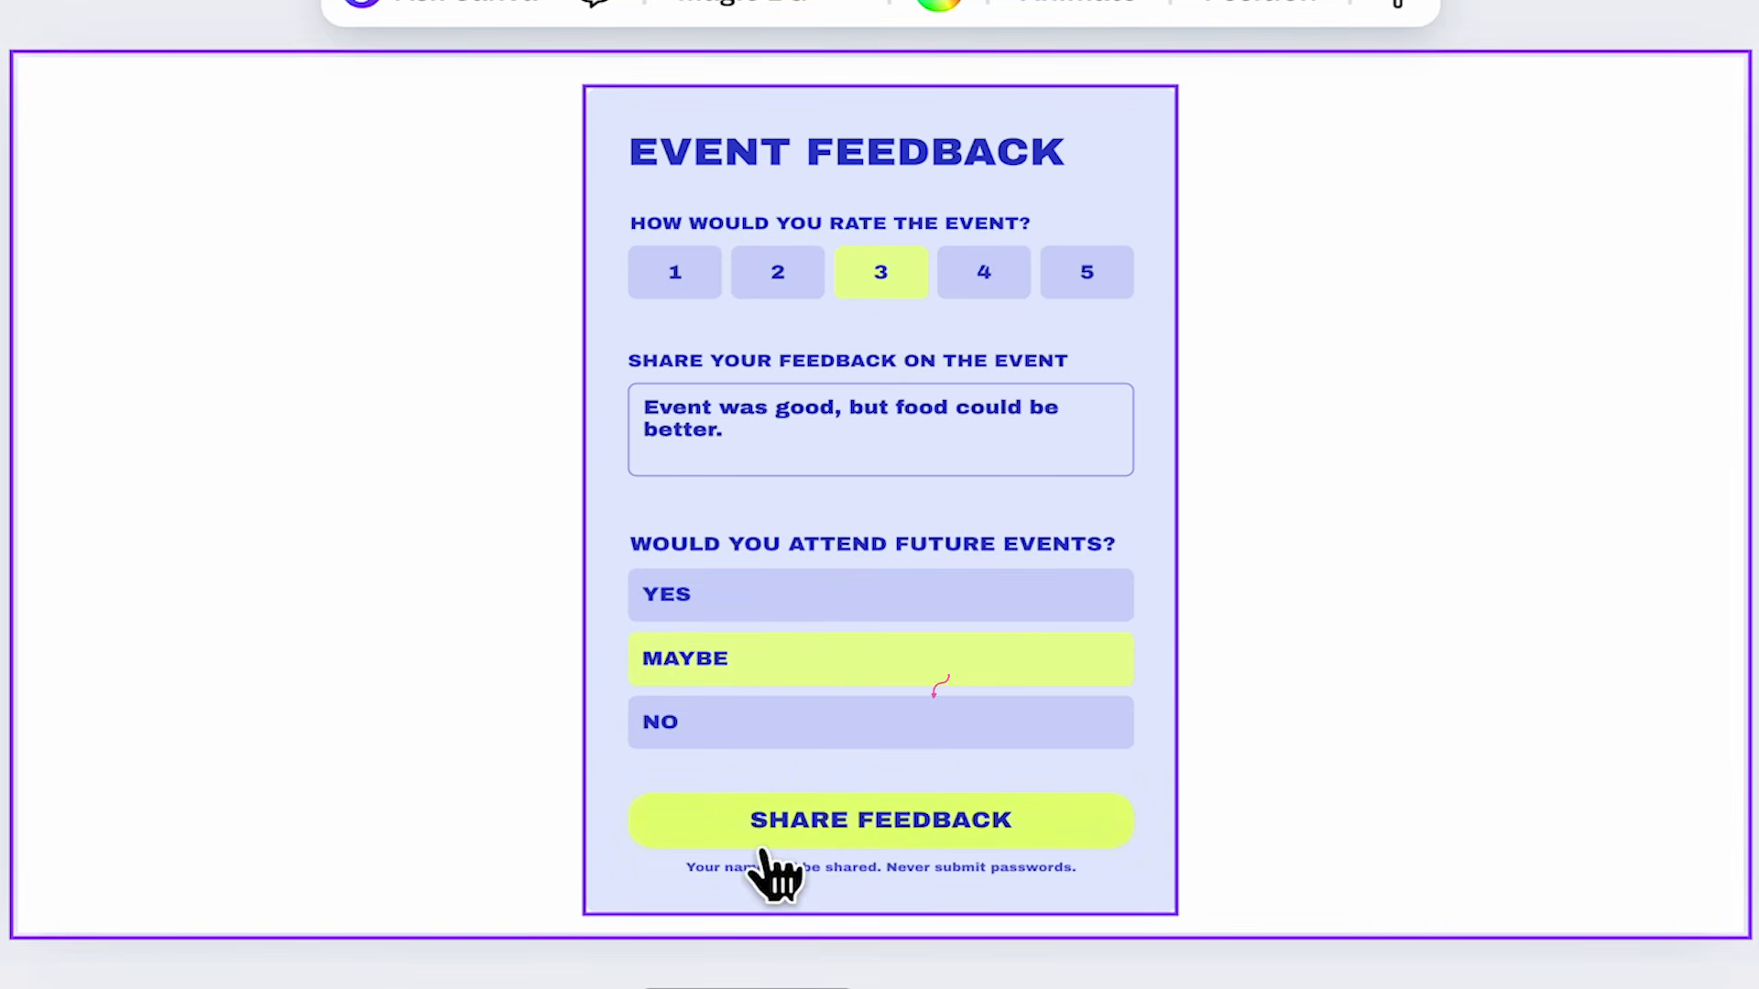
{"action": "left_click", "coordinate": [939, 829]}
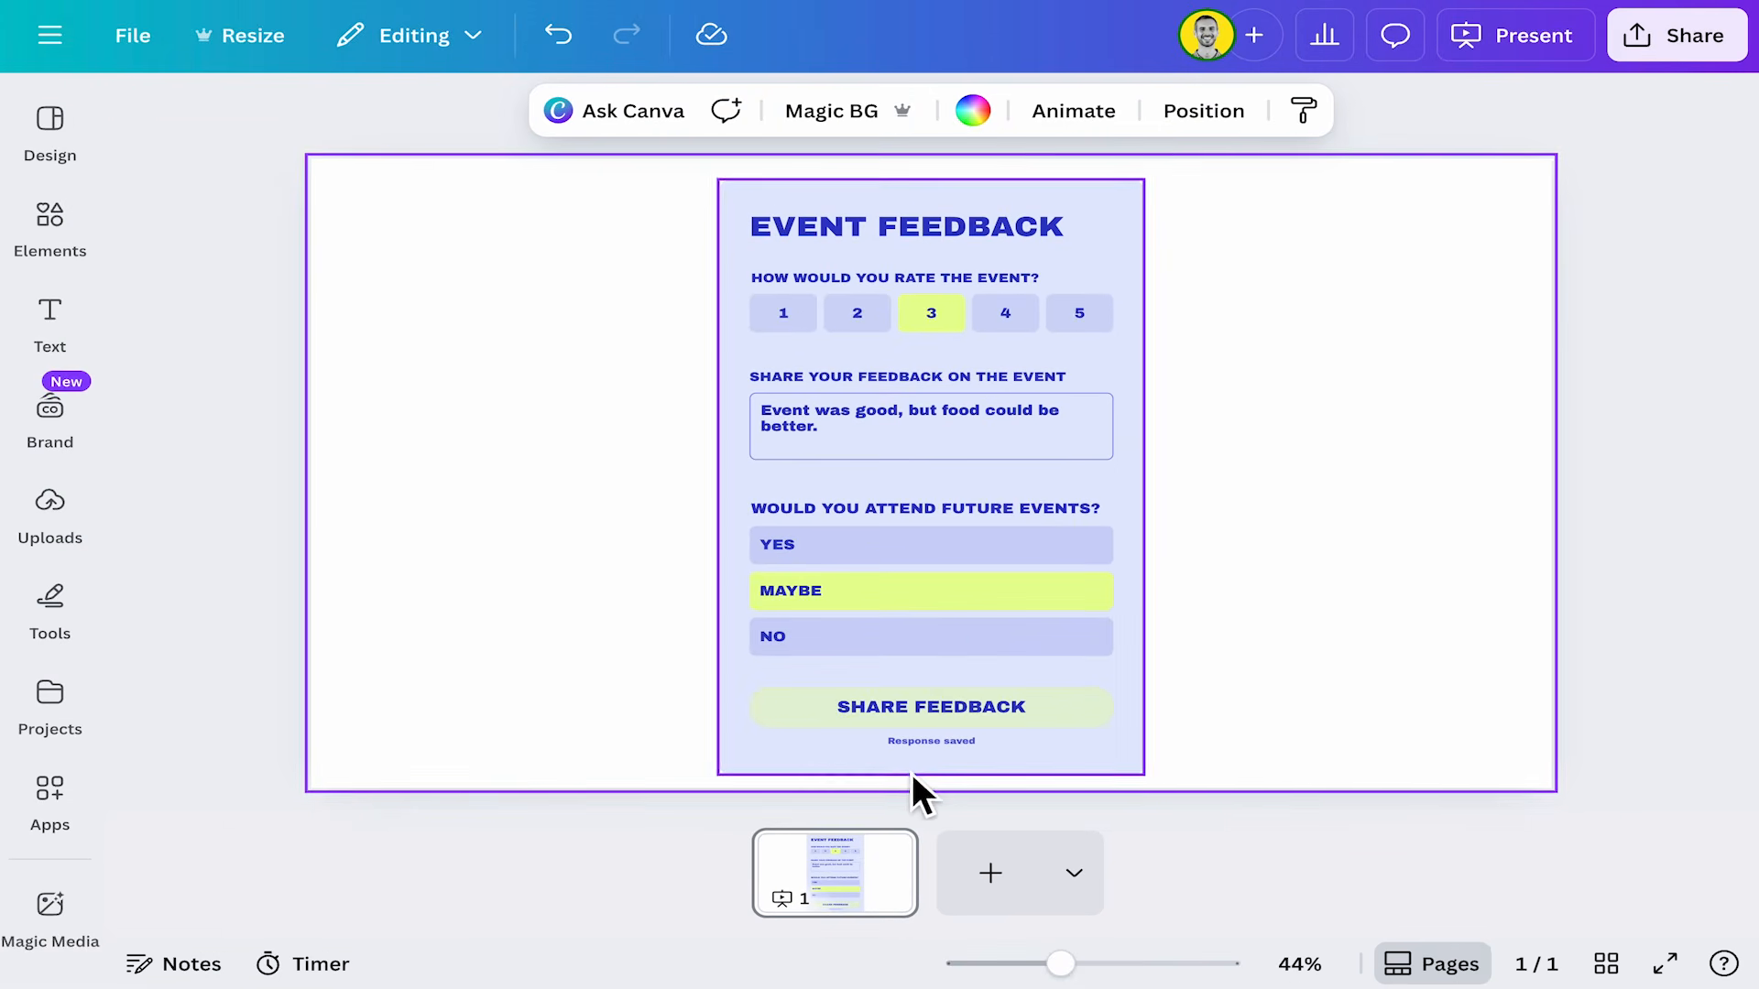
Open the form's responses and expand them into the full response view.
{"action": "left_click", "coordinate": [1448, 551]}
{"action": "left_click", "coordinate": [1111, 266]}
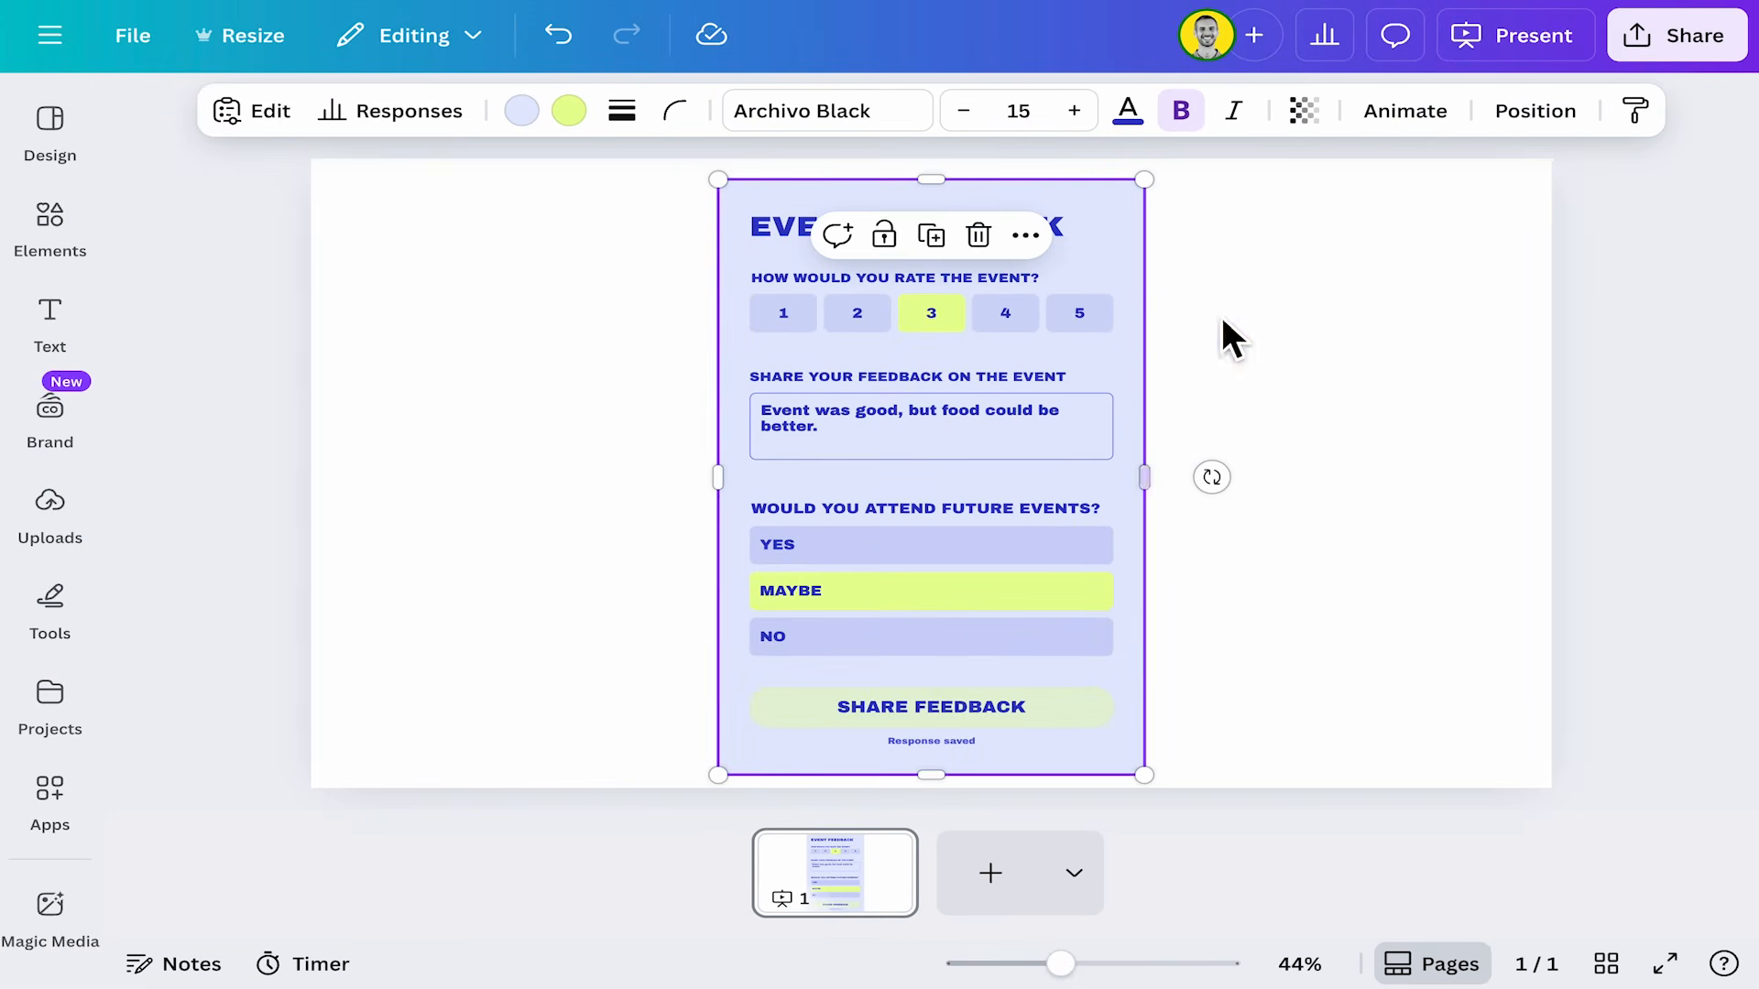
{"action": "left_click", "coordinate": [392, 111]}
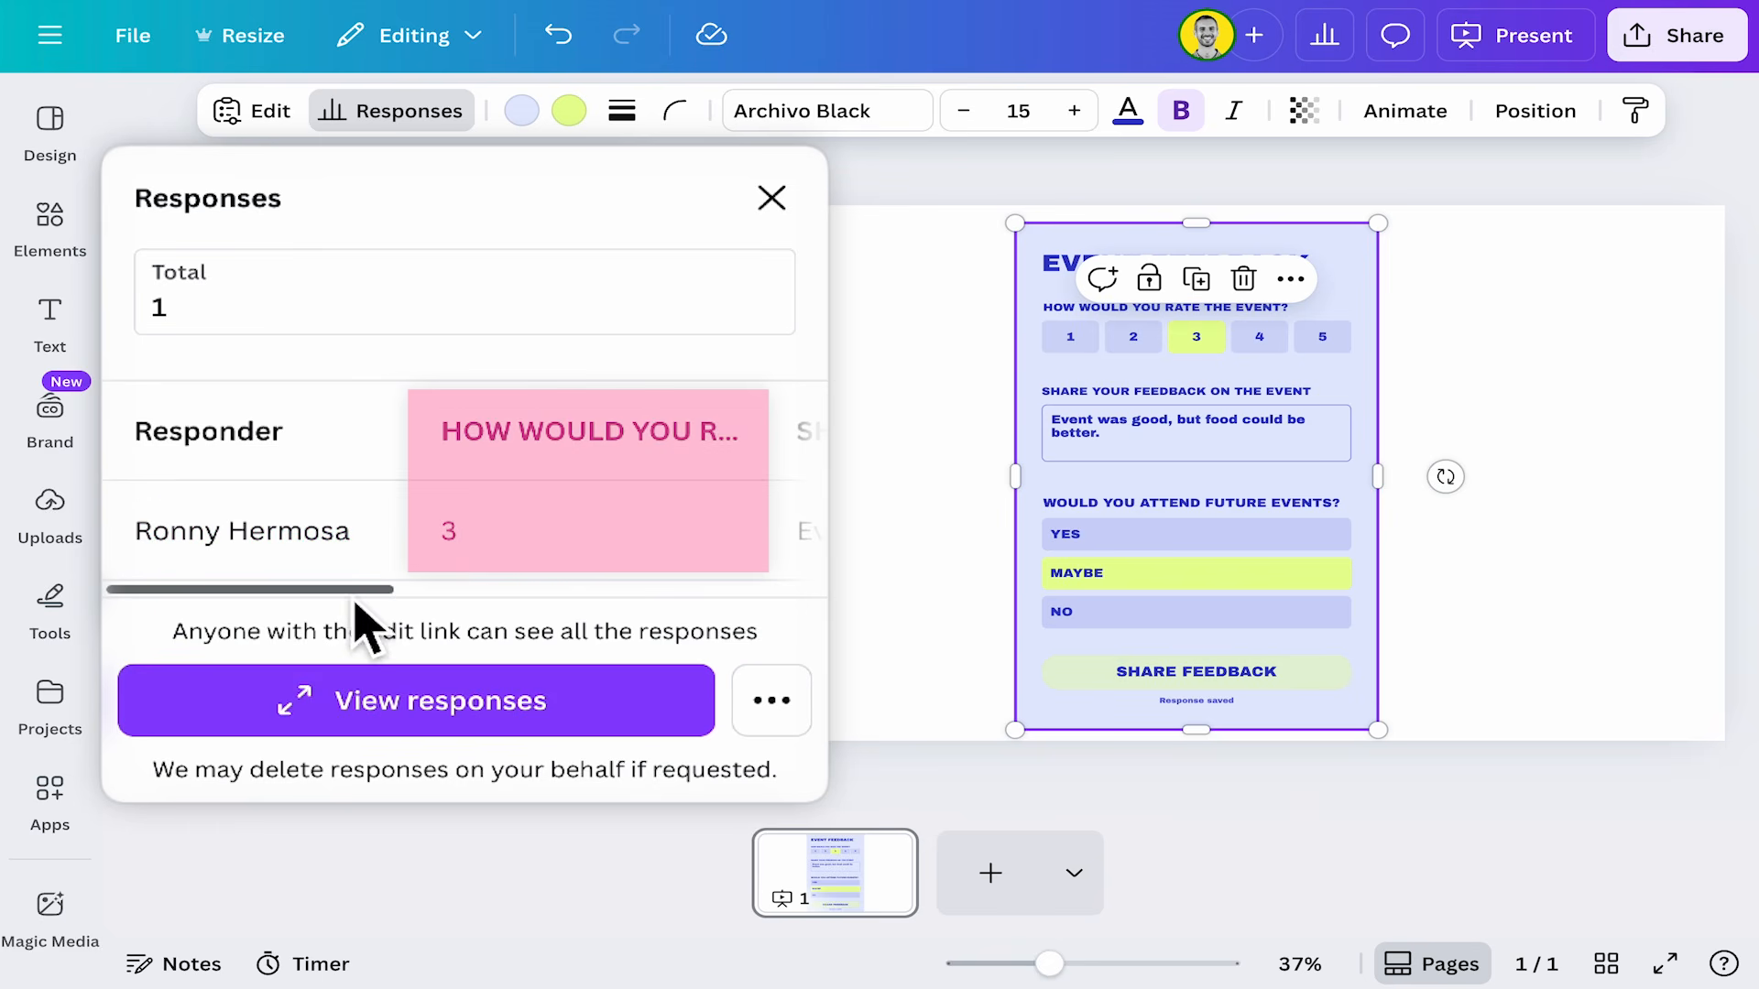
{"action": "left_click_drag", "start_coordinate": [358, 601], "coordinate": [655, 588]}
{"action": "left_click", "coordinate": [538, 724]}
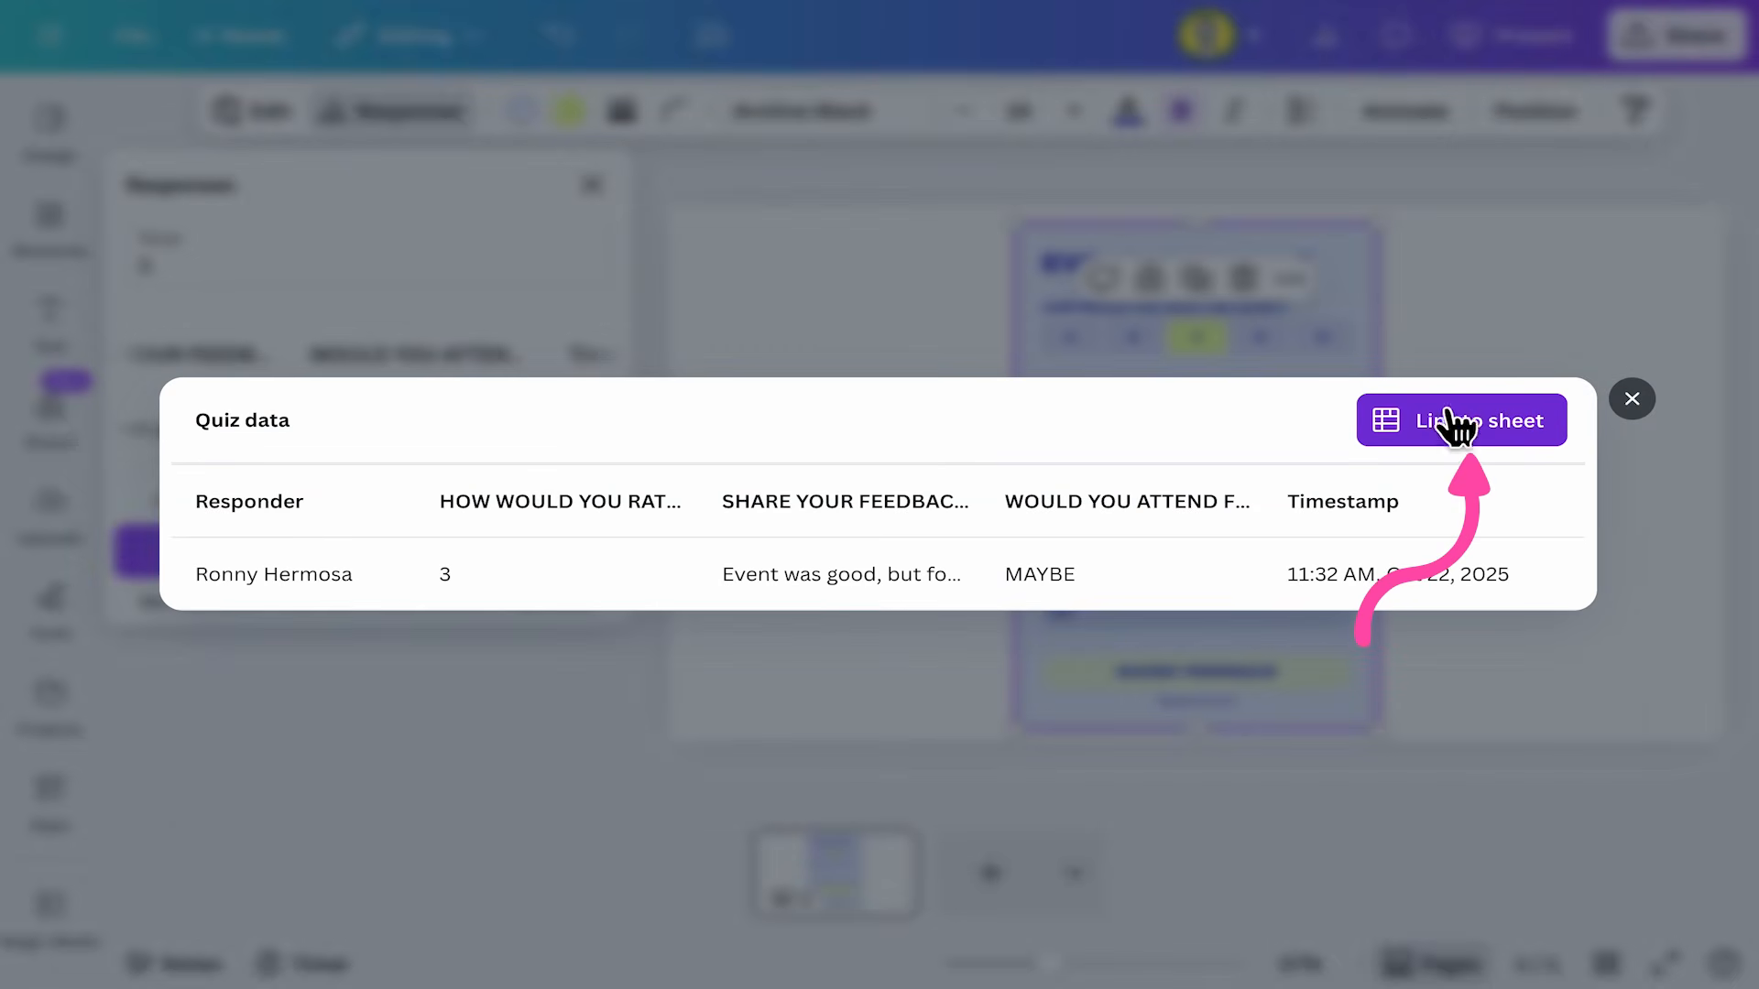
Link the form responses to a new sheet.
{"action": "left_click", "coordinate": [1498, 421]}
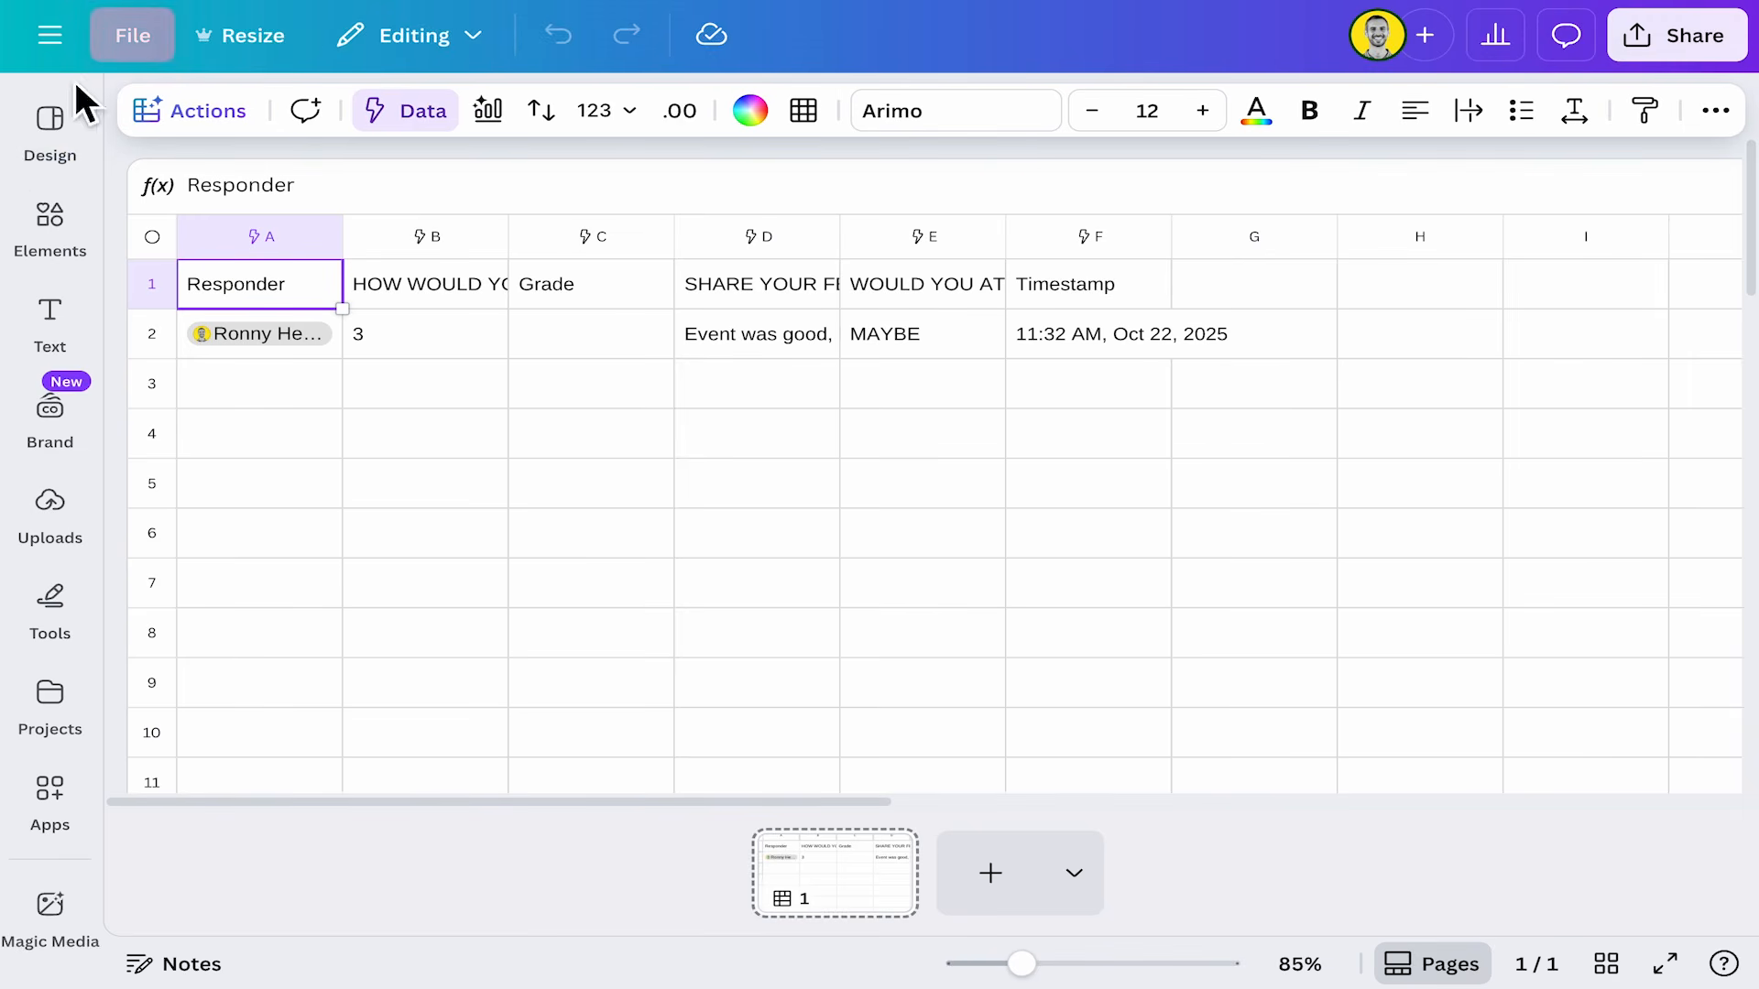
{"action": "left_click", "coordinate": [133, 37]}
{"action": "left_click", "coordinate": [156, 119]}
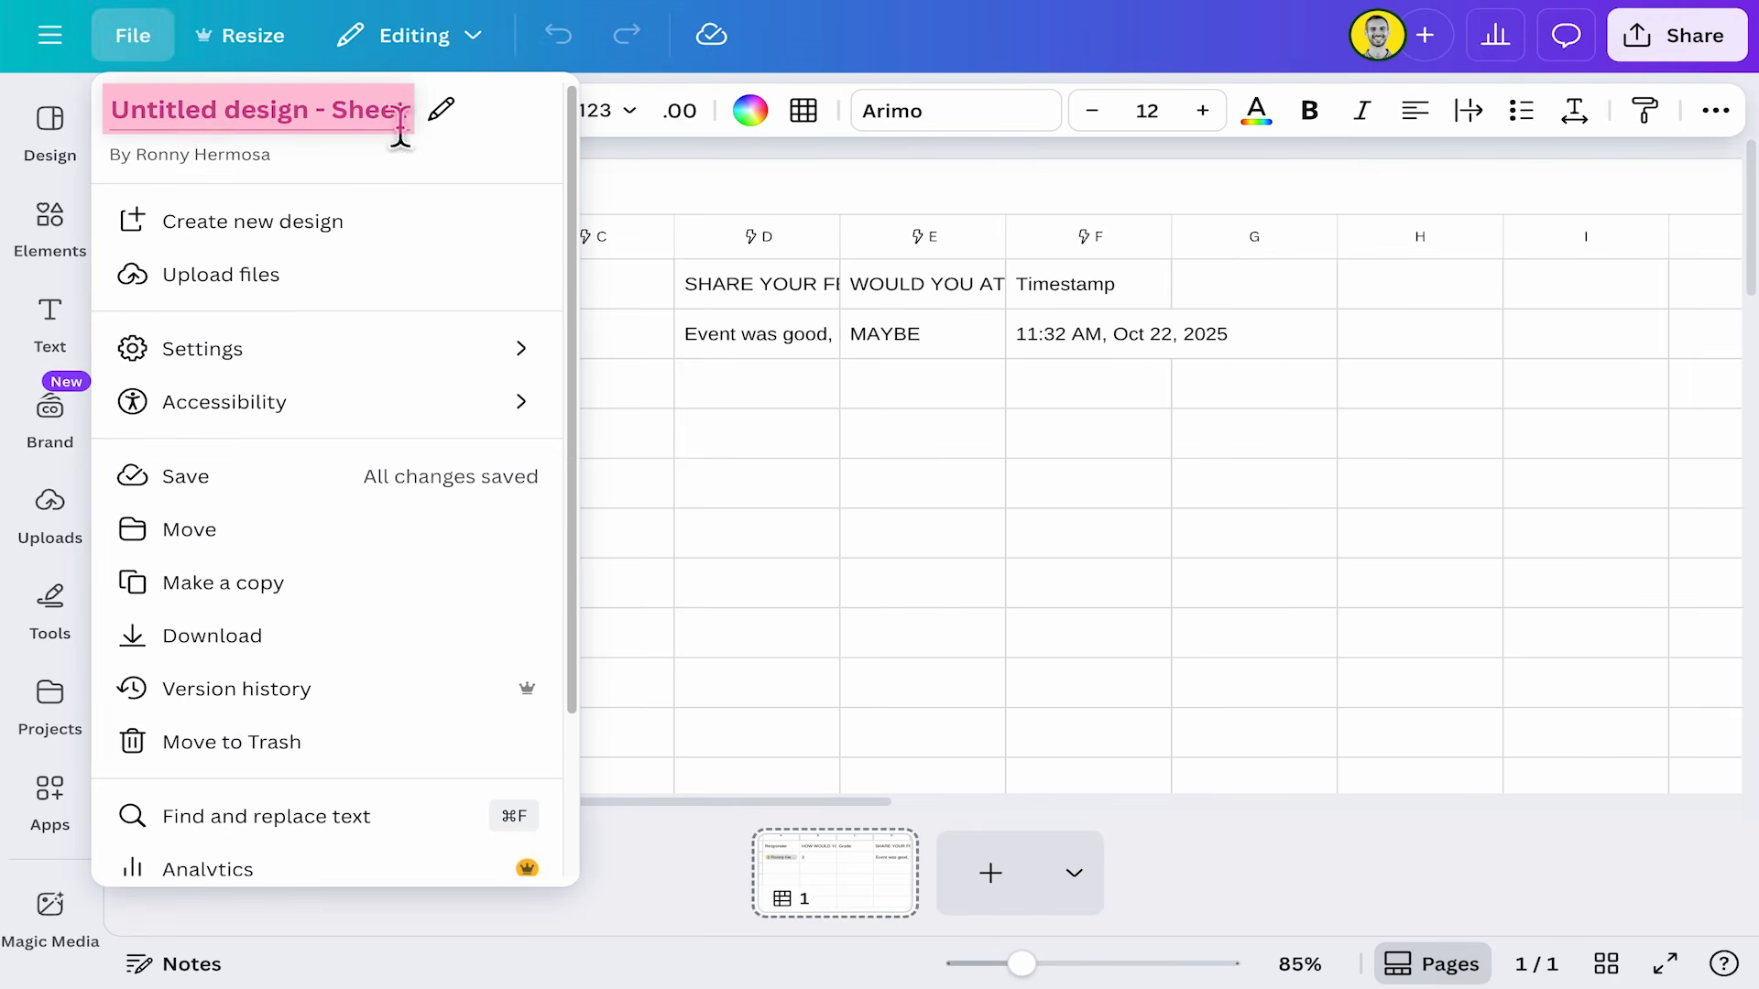
{"action": "left_click", "coordinate": [1038, 421]}
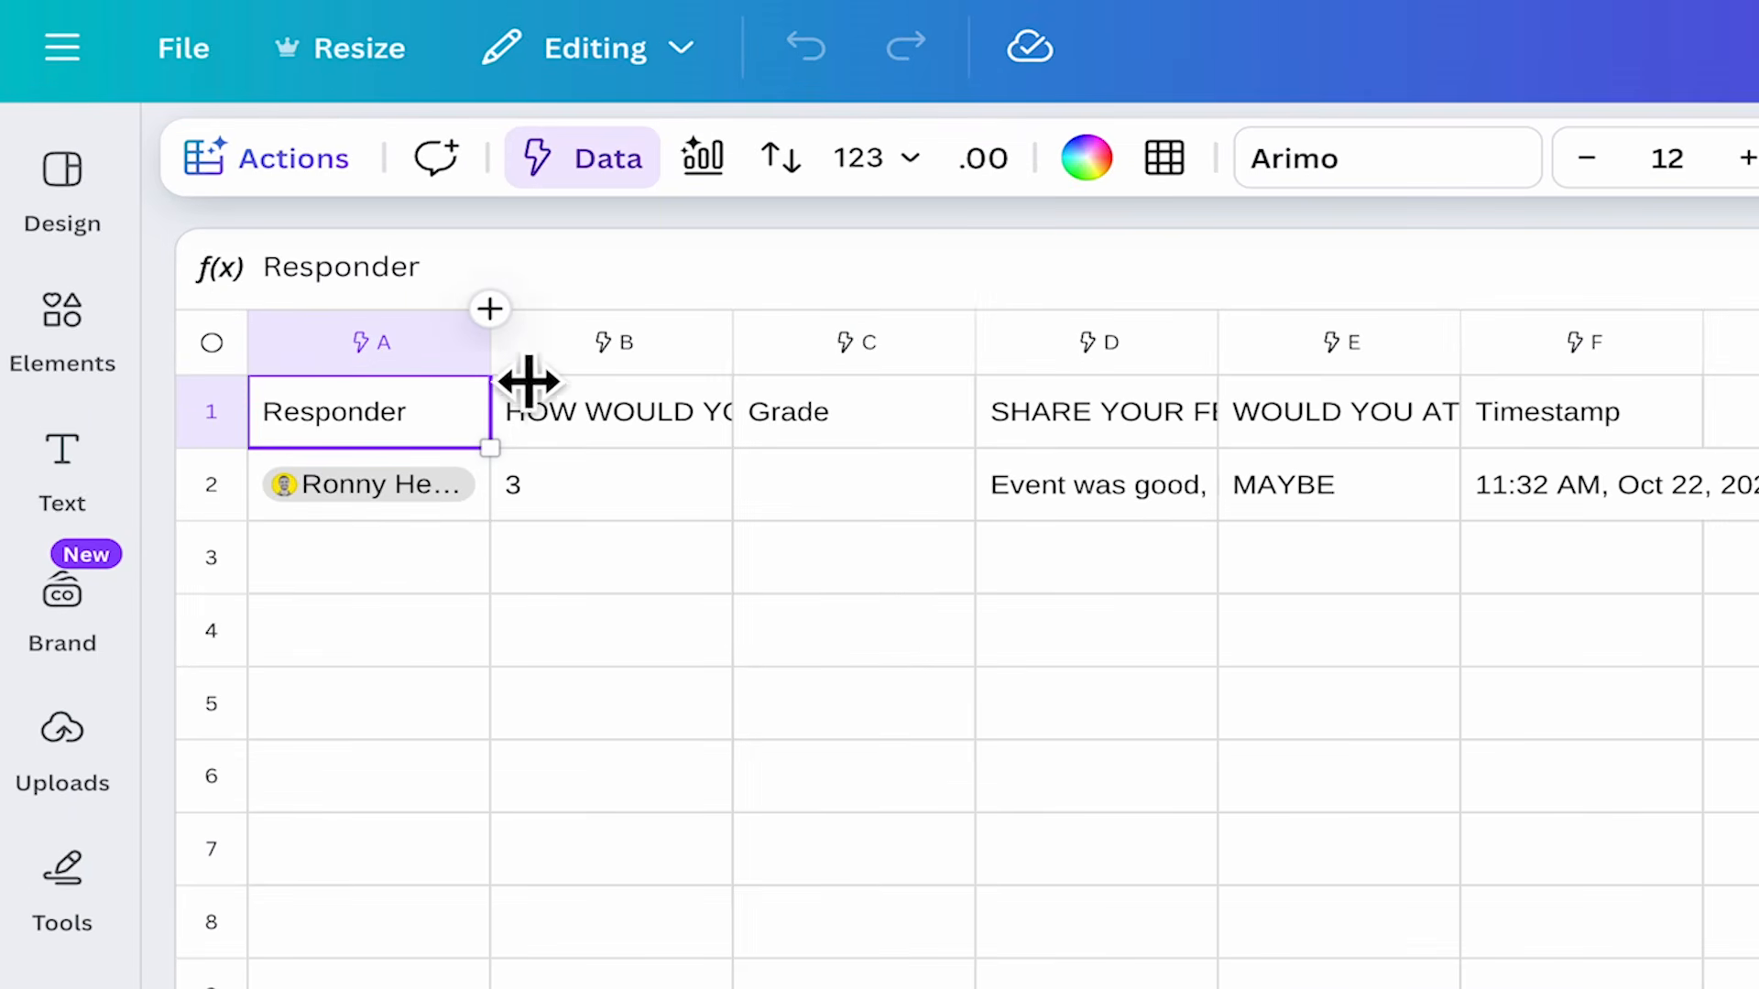
Widen the sheet's Responder column and return to the form design, closing the quiz data view.
{"action": "left_click_drag", "start_coordinate": [427, 332], "coordinate": [584, 328]}
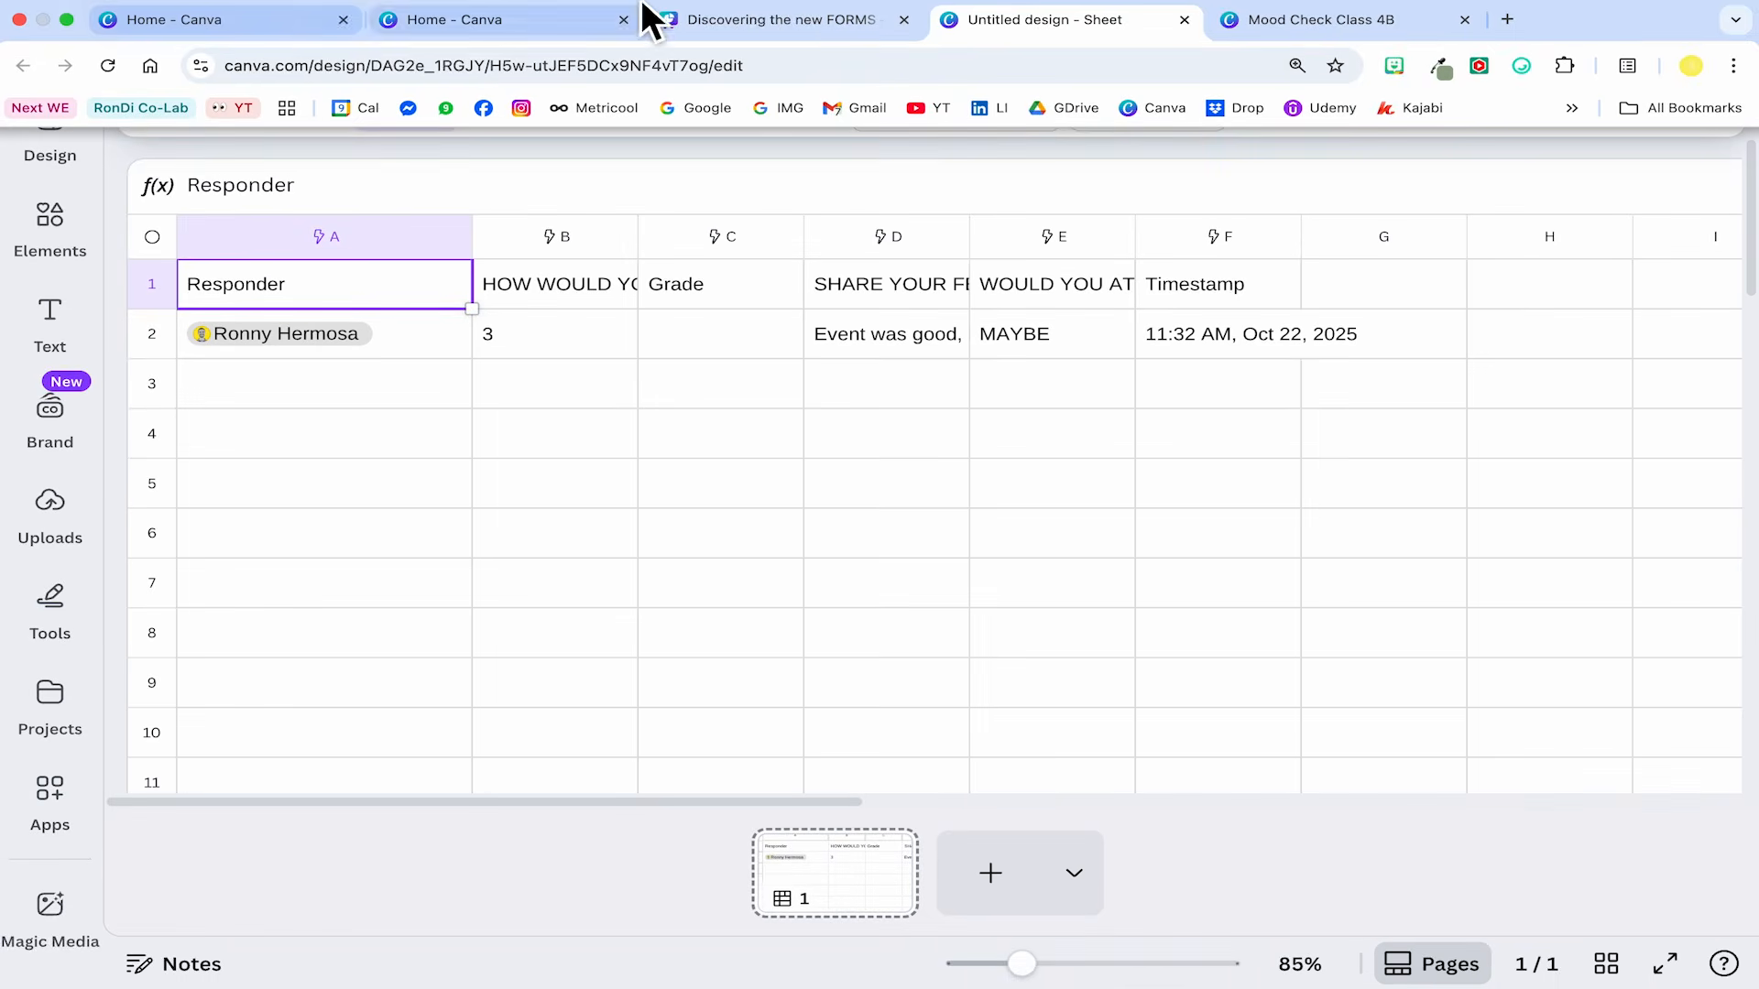
{"action": "left_click", "coordinate": [771, 17]}
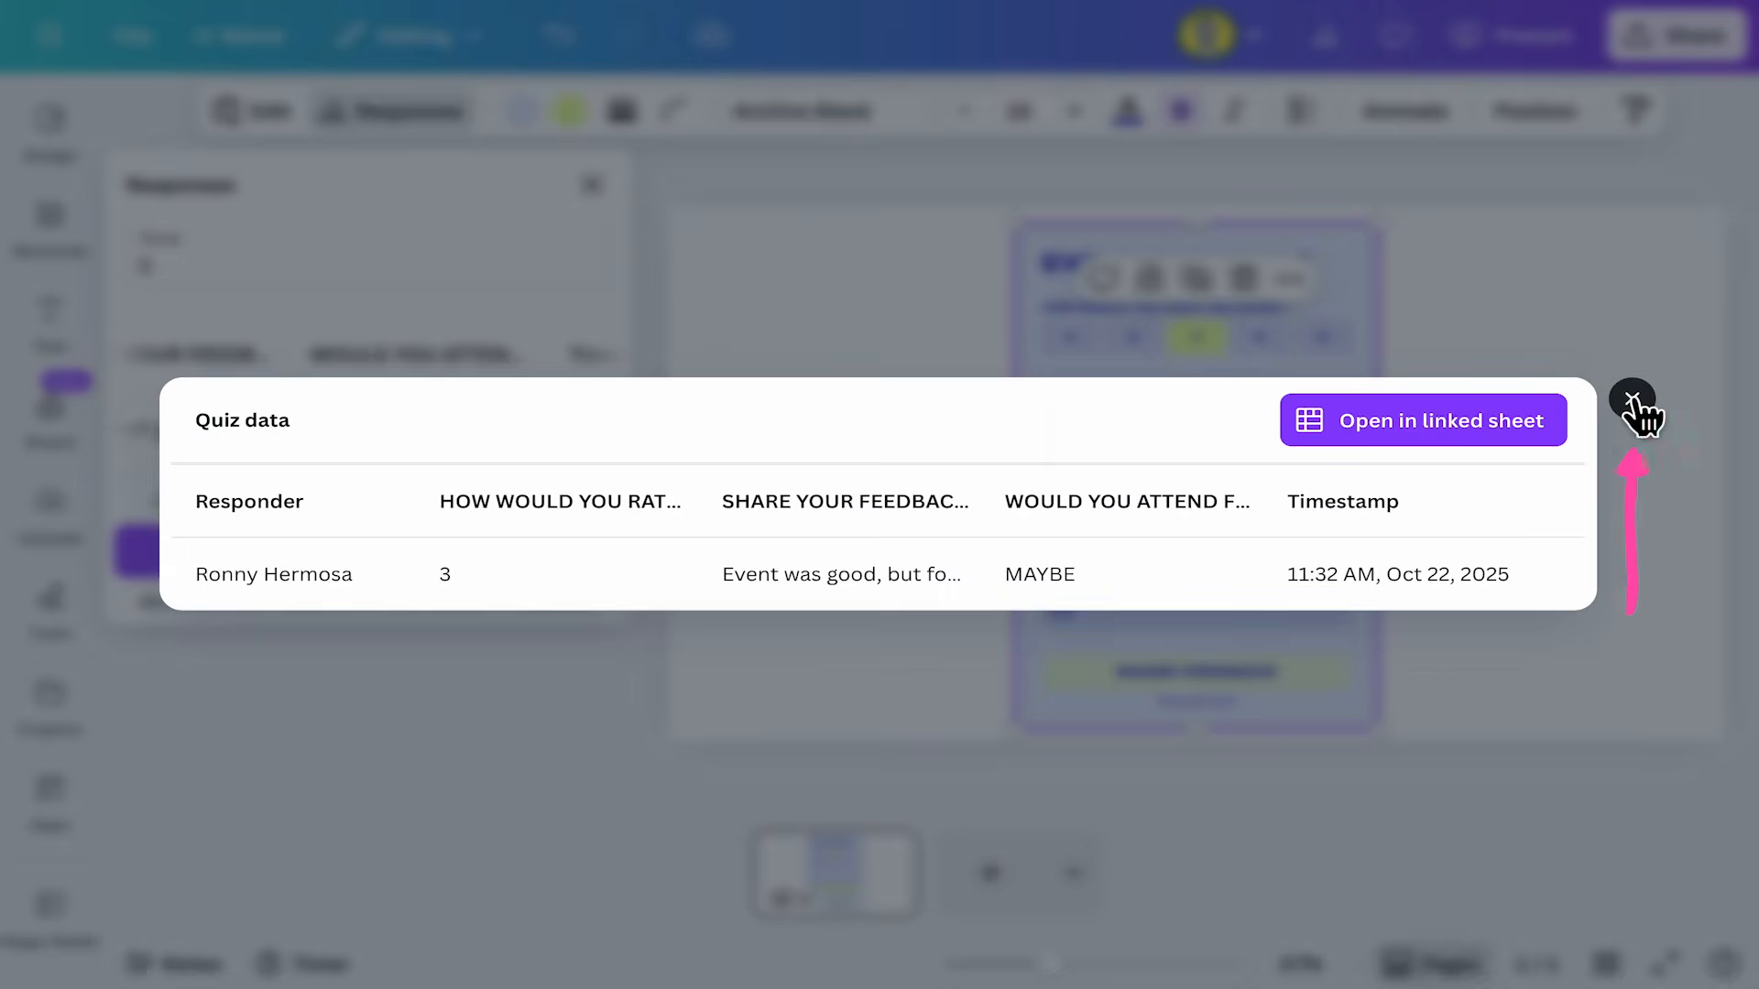
{"action": "left_click", "coordinate": [1633, 401]}
{"action": "left_click", "coordinate": [1644, 414]}
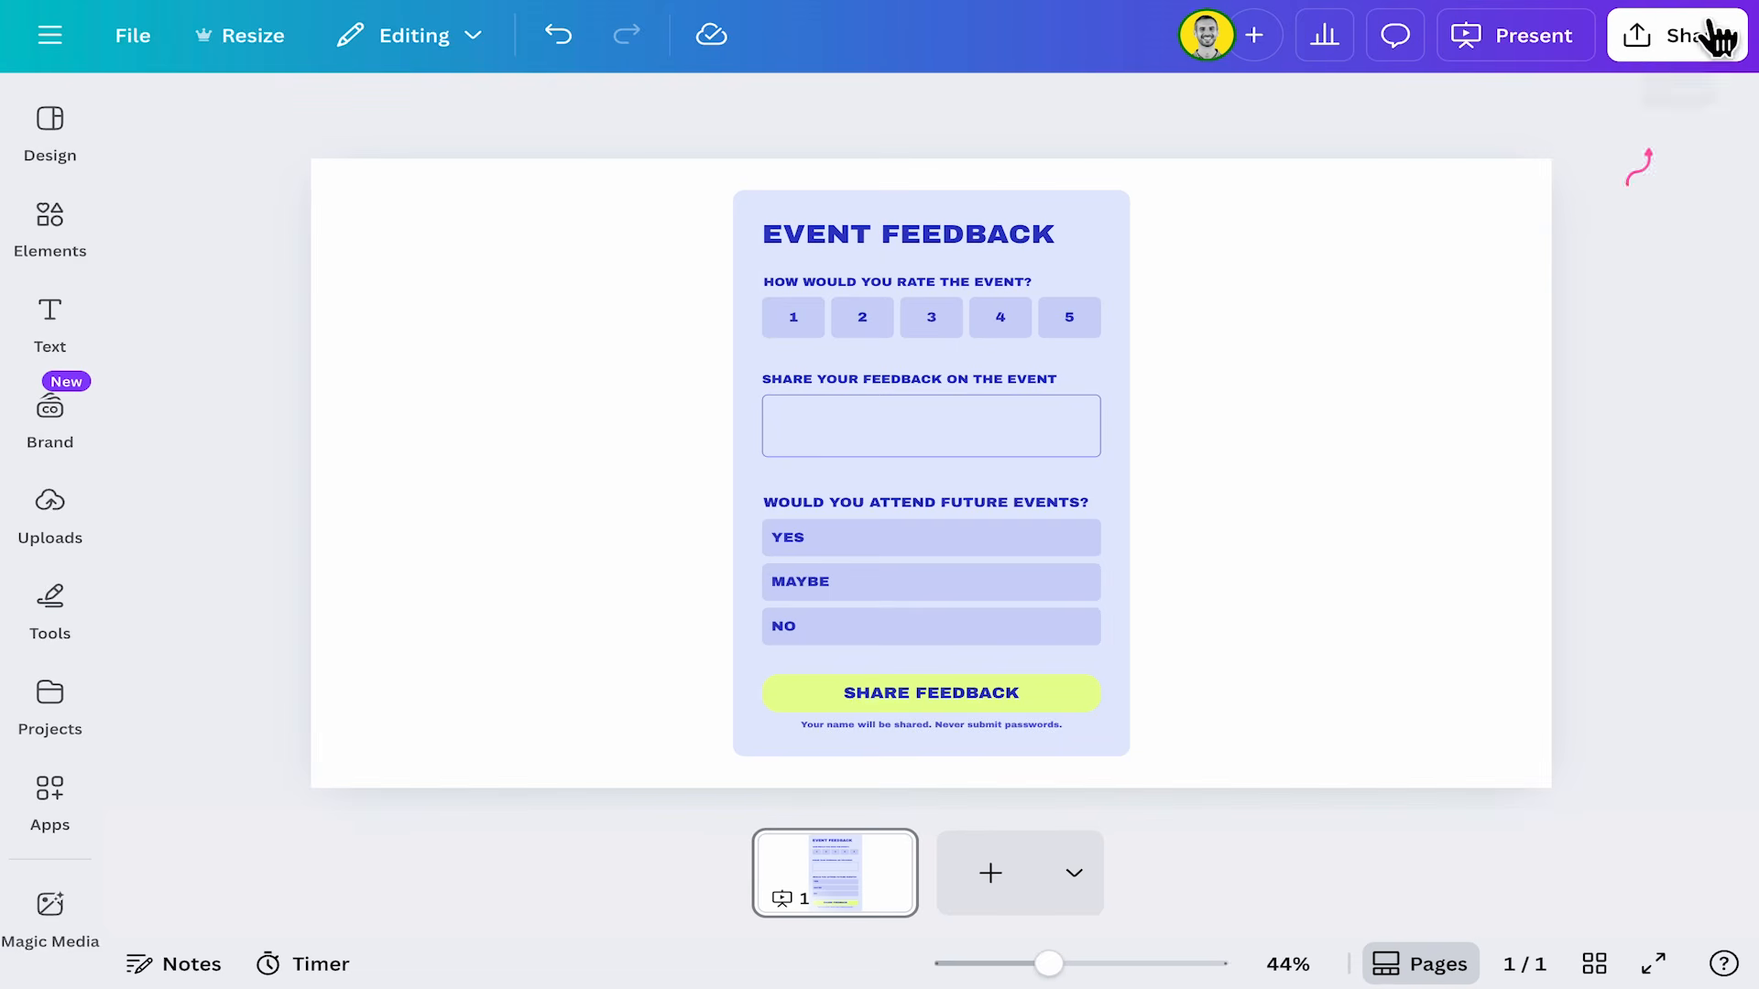
Create a public view link for the form design and copy it.
{"action": "left_click", "coordinate": [1688, 46]}
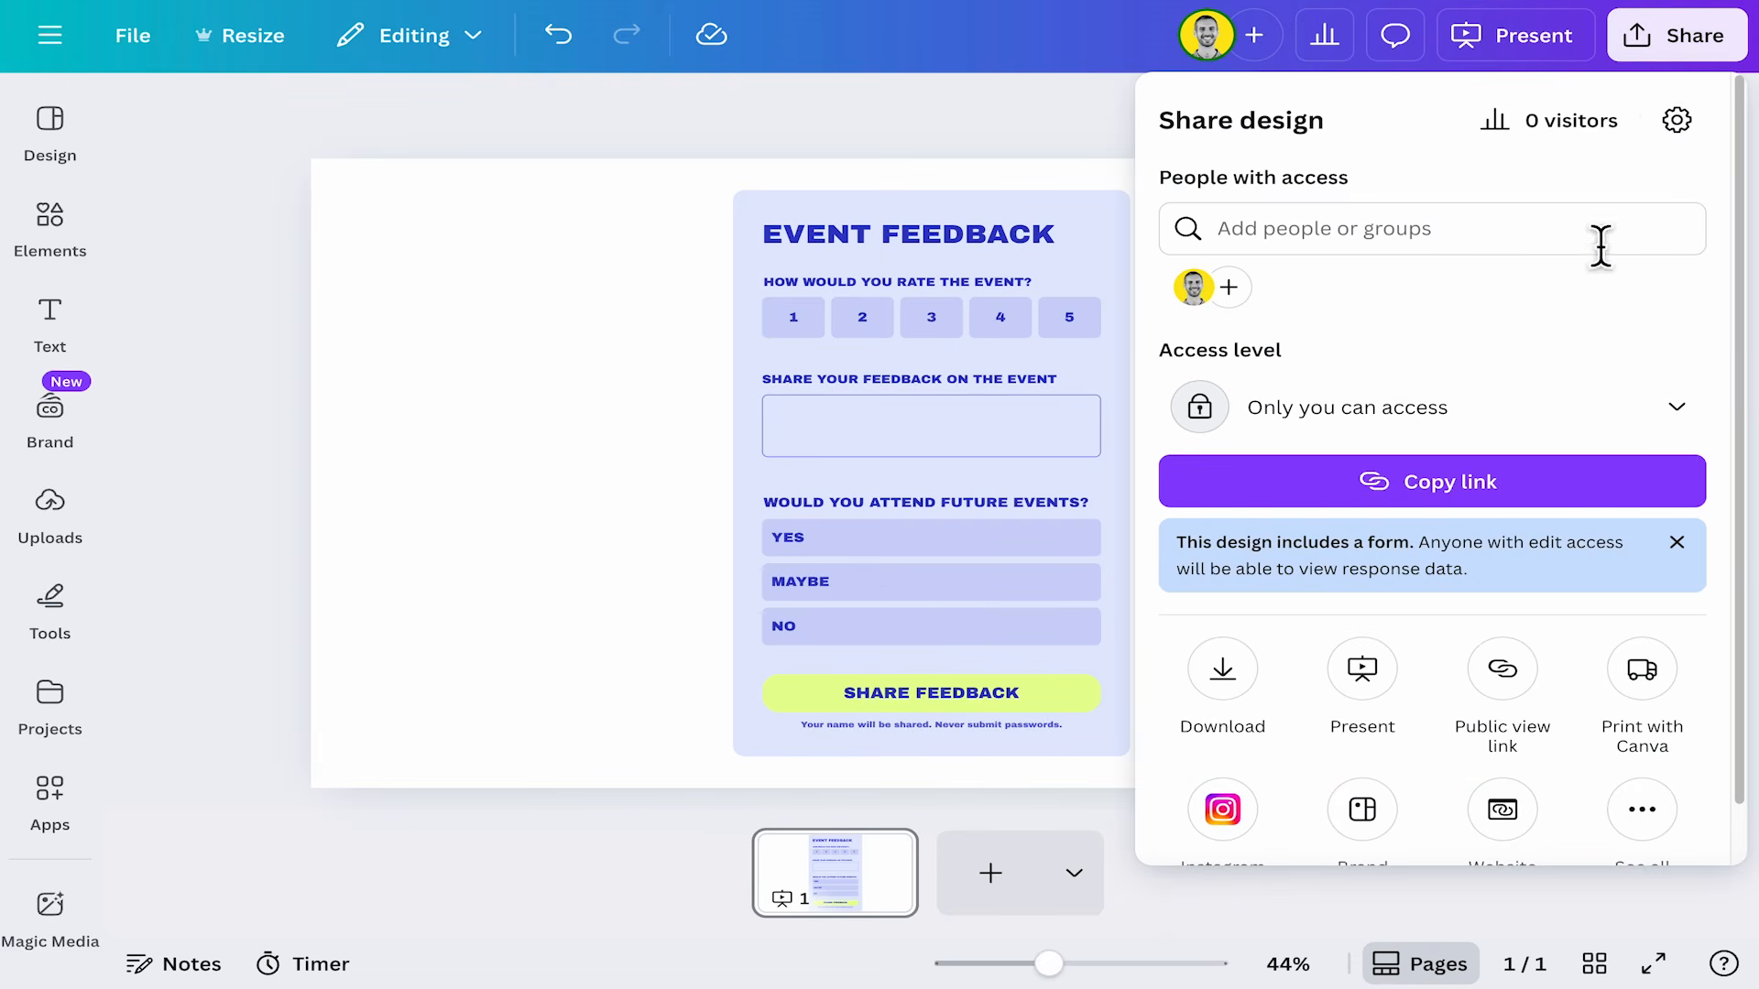
{"action": "scroll", "coordinate": [1385, 550], "scroll_direction": "down", "scroll_amount": 1}
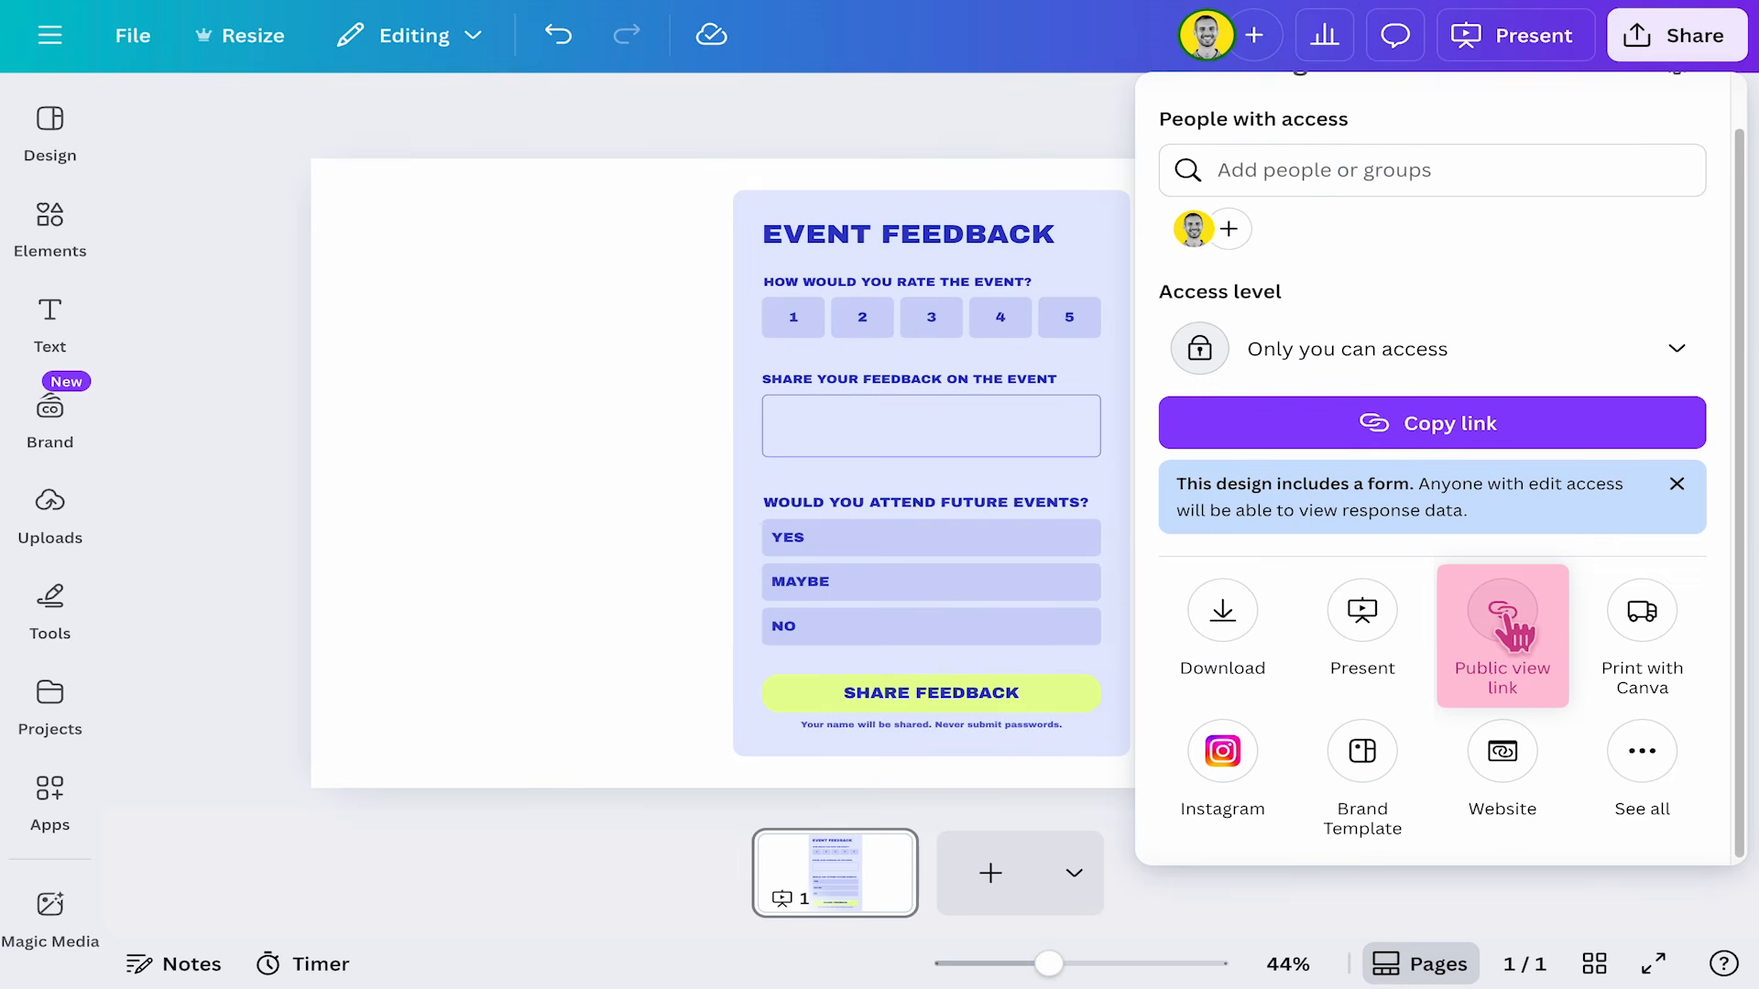
{"action": "left_click", "coordinate": [1504, 614]}
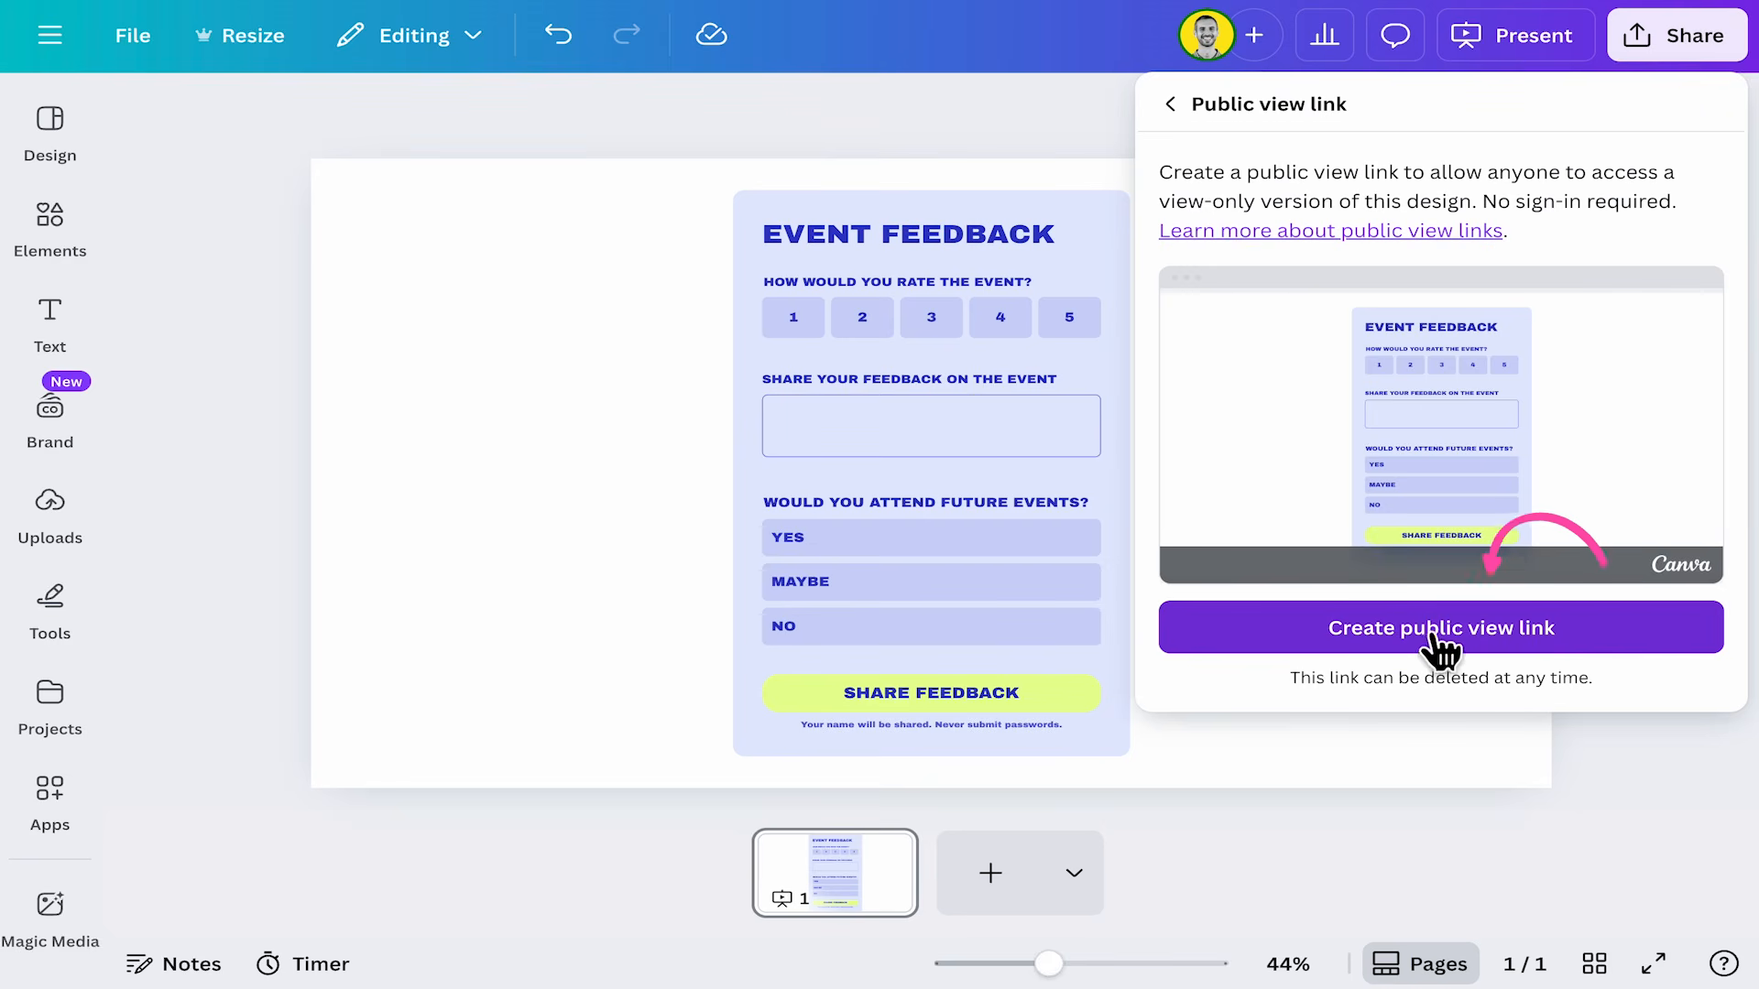
{"action": "left_click", "coordinate": [1614, 628]}
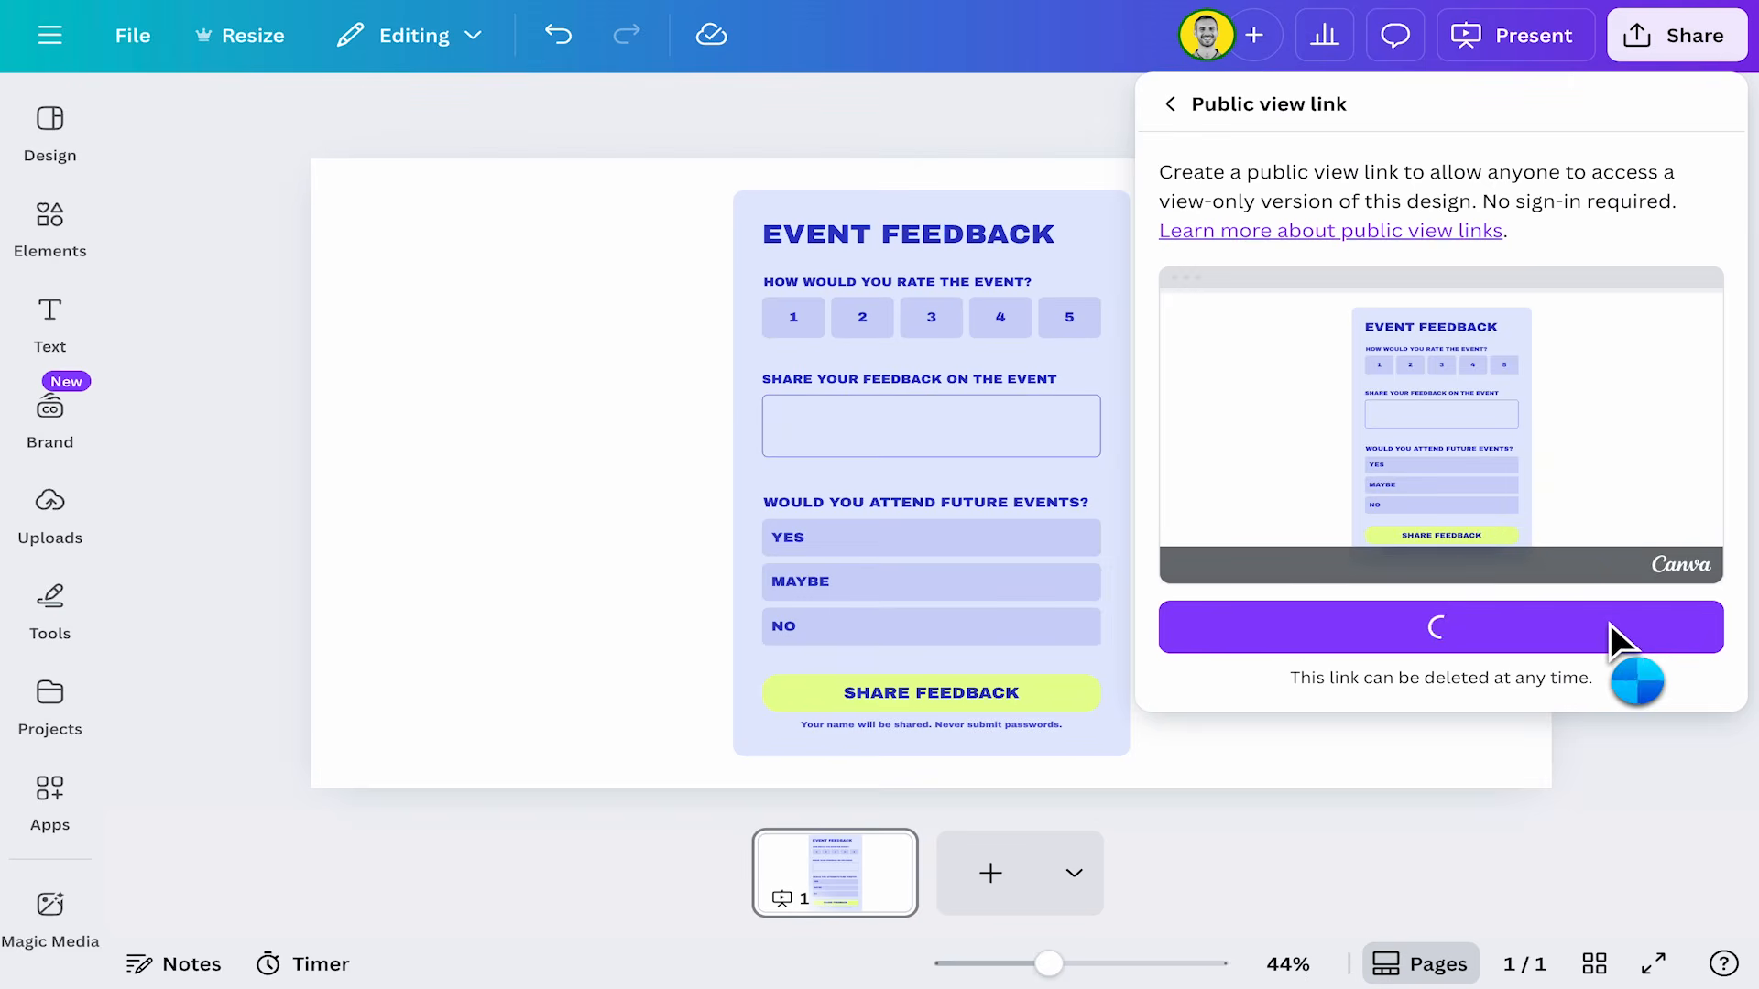
{"action": "left_click", "coordinate": [1654, 585]}
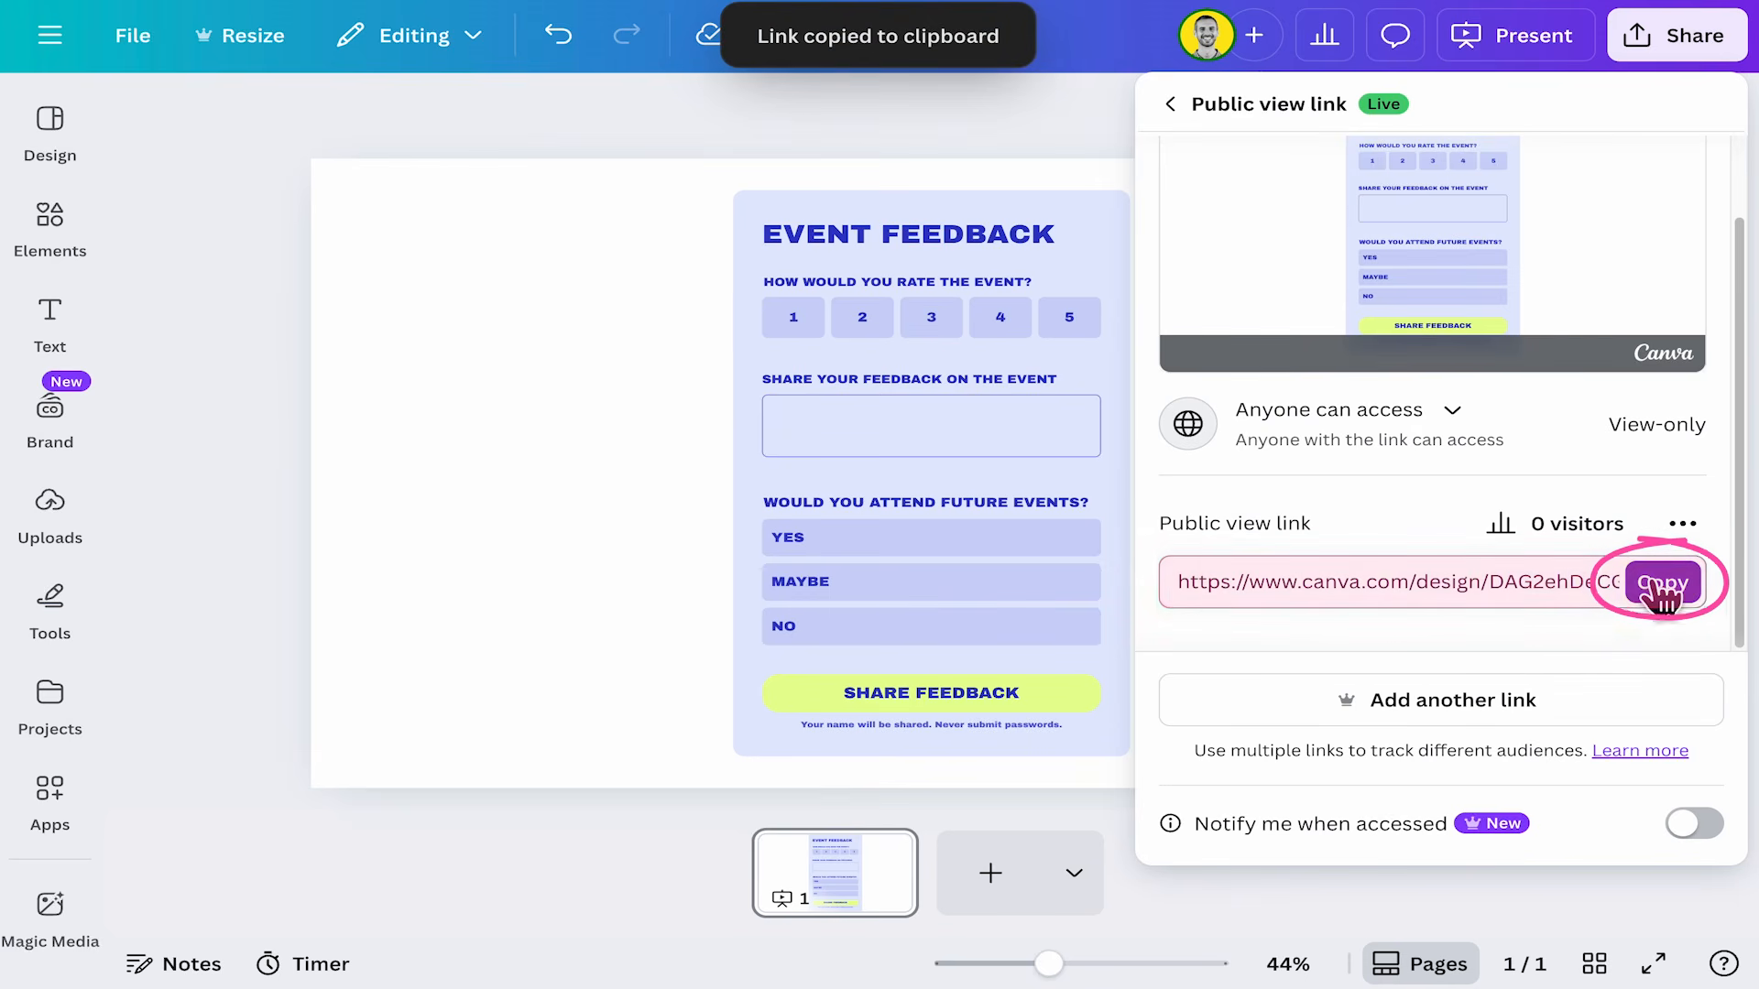
Open the copied public view link in a new browser tab.
{"action": "key", "text": "ctrl+t"}
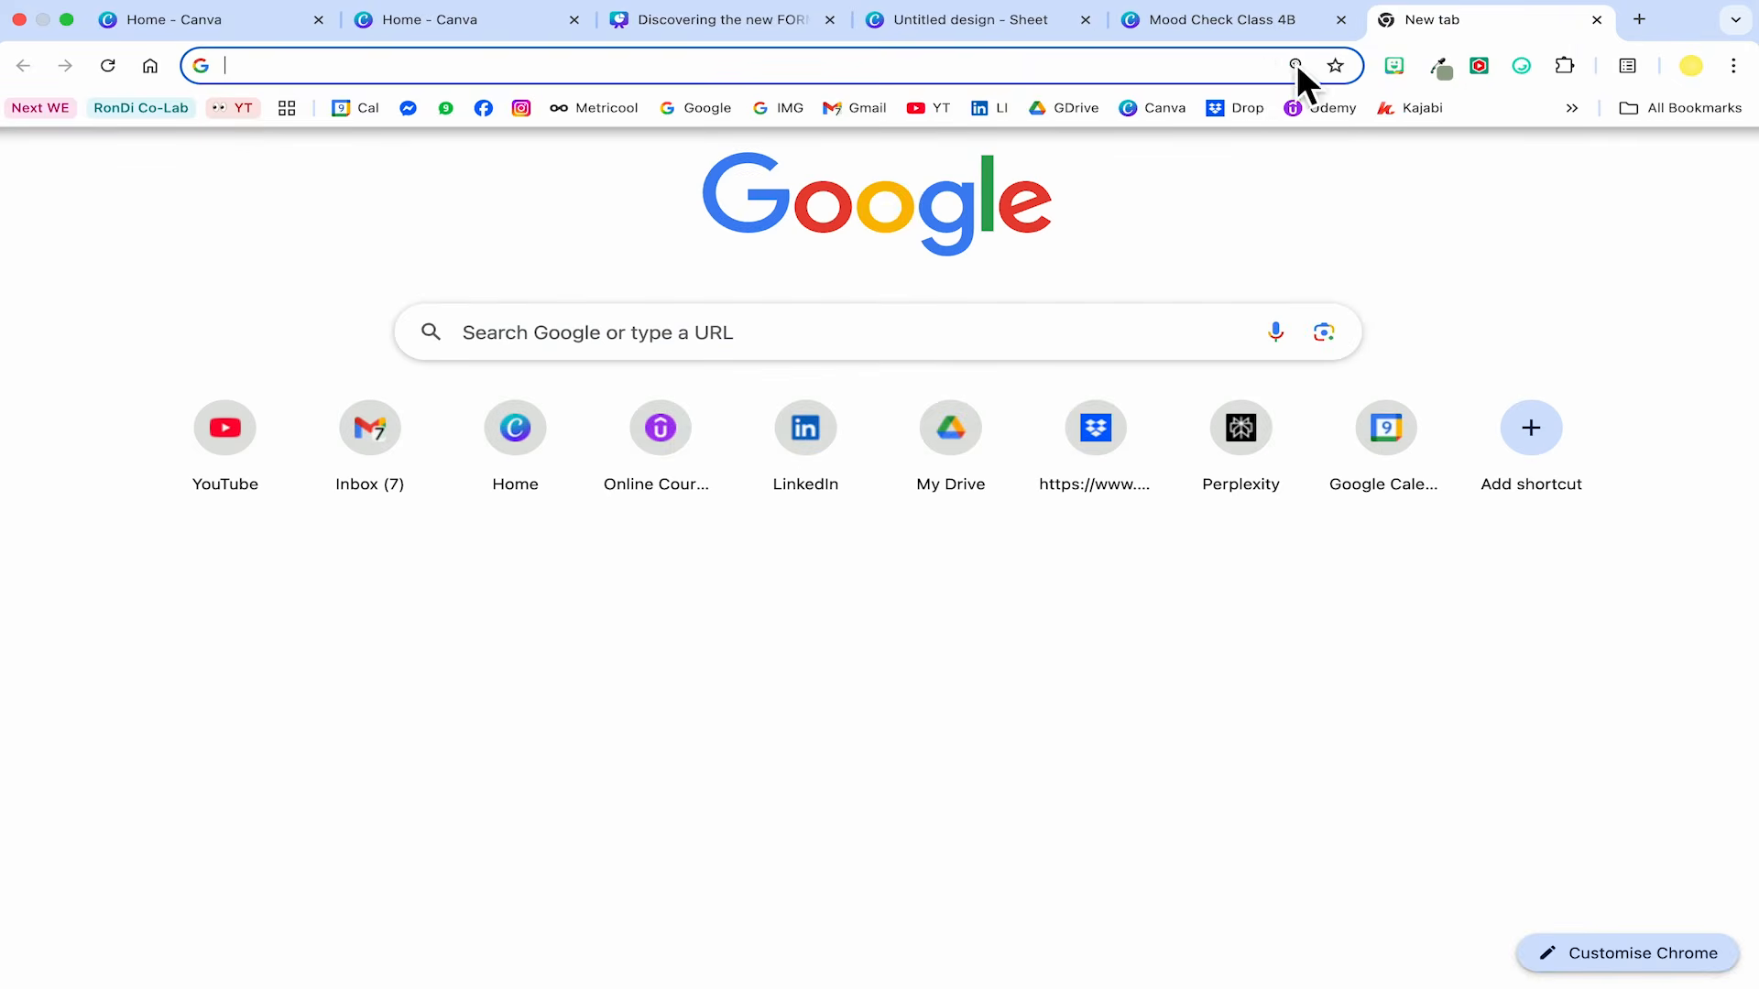
{"action": "left_click", "coordinate": [1249, 71]}
{"action": "key", "text": "ctrl+v"}
{"action": "key", "text": "Return"}
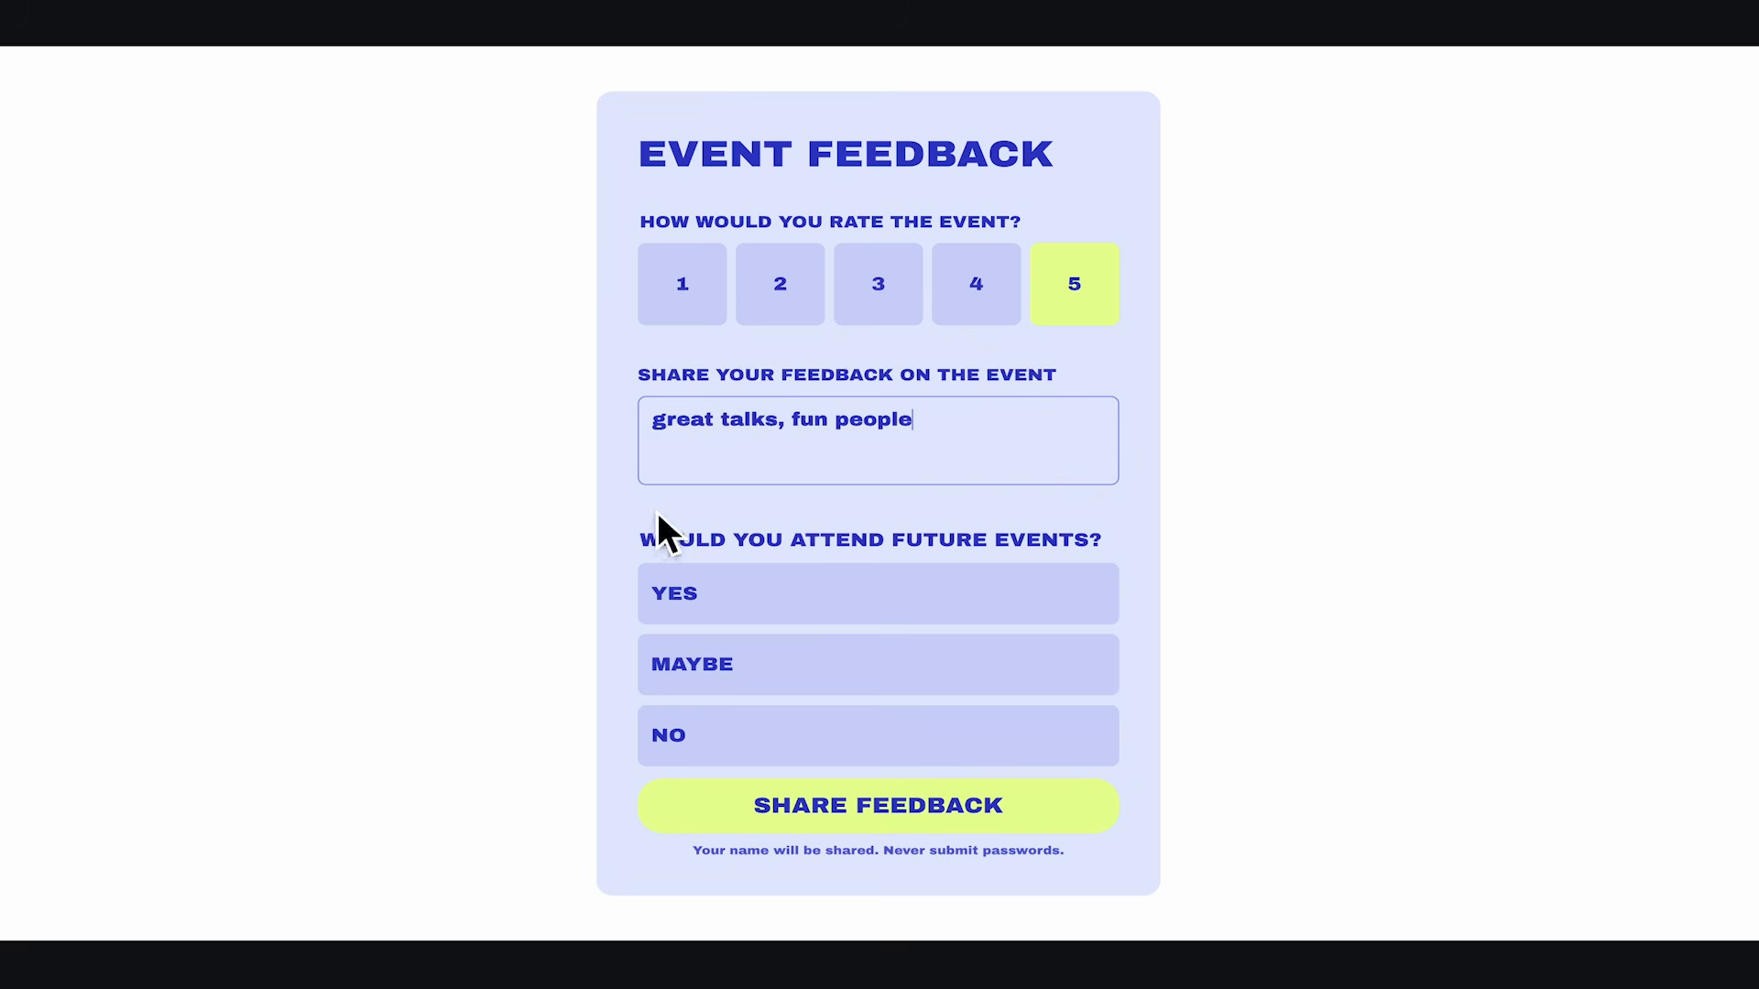
Submit a public test response rating 5, with feedback "great talks, fun people" and Yes.
{"action": "left_click", "coordinate": [834, 607]}
{"action": "left_click", "coordinate": [878, 818]}
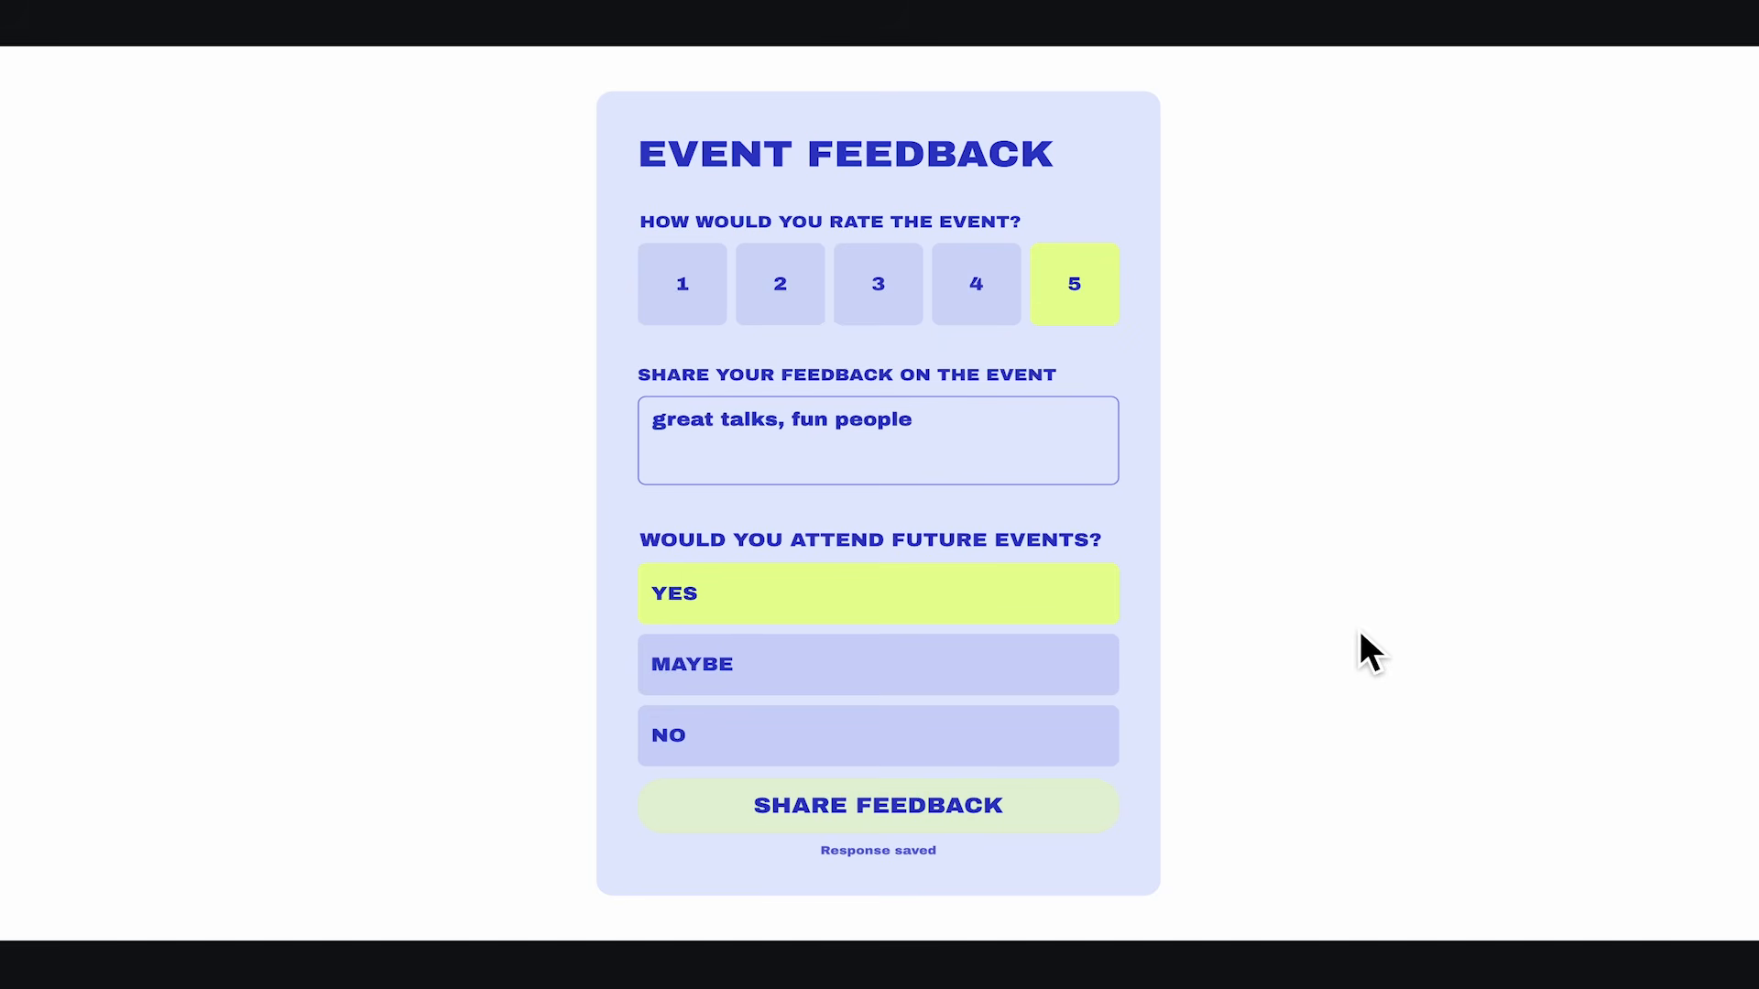
{"action": "key", "text": "Escape"}
Return to the form design tab and copy the public view link again.
{"action": "left_click", "coordinate": [739, 17]}
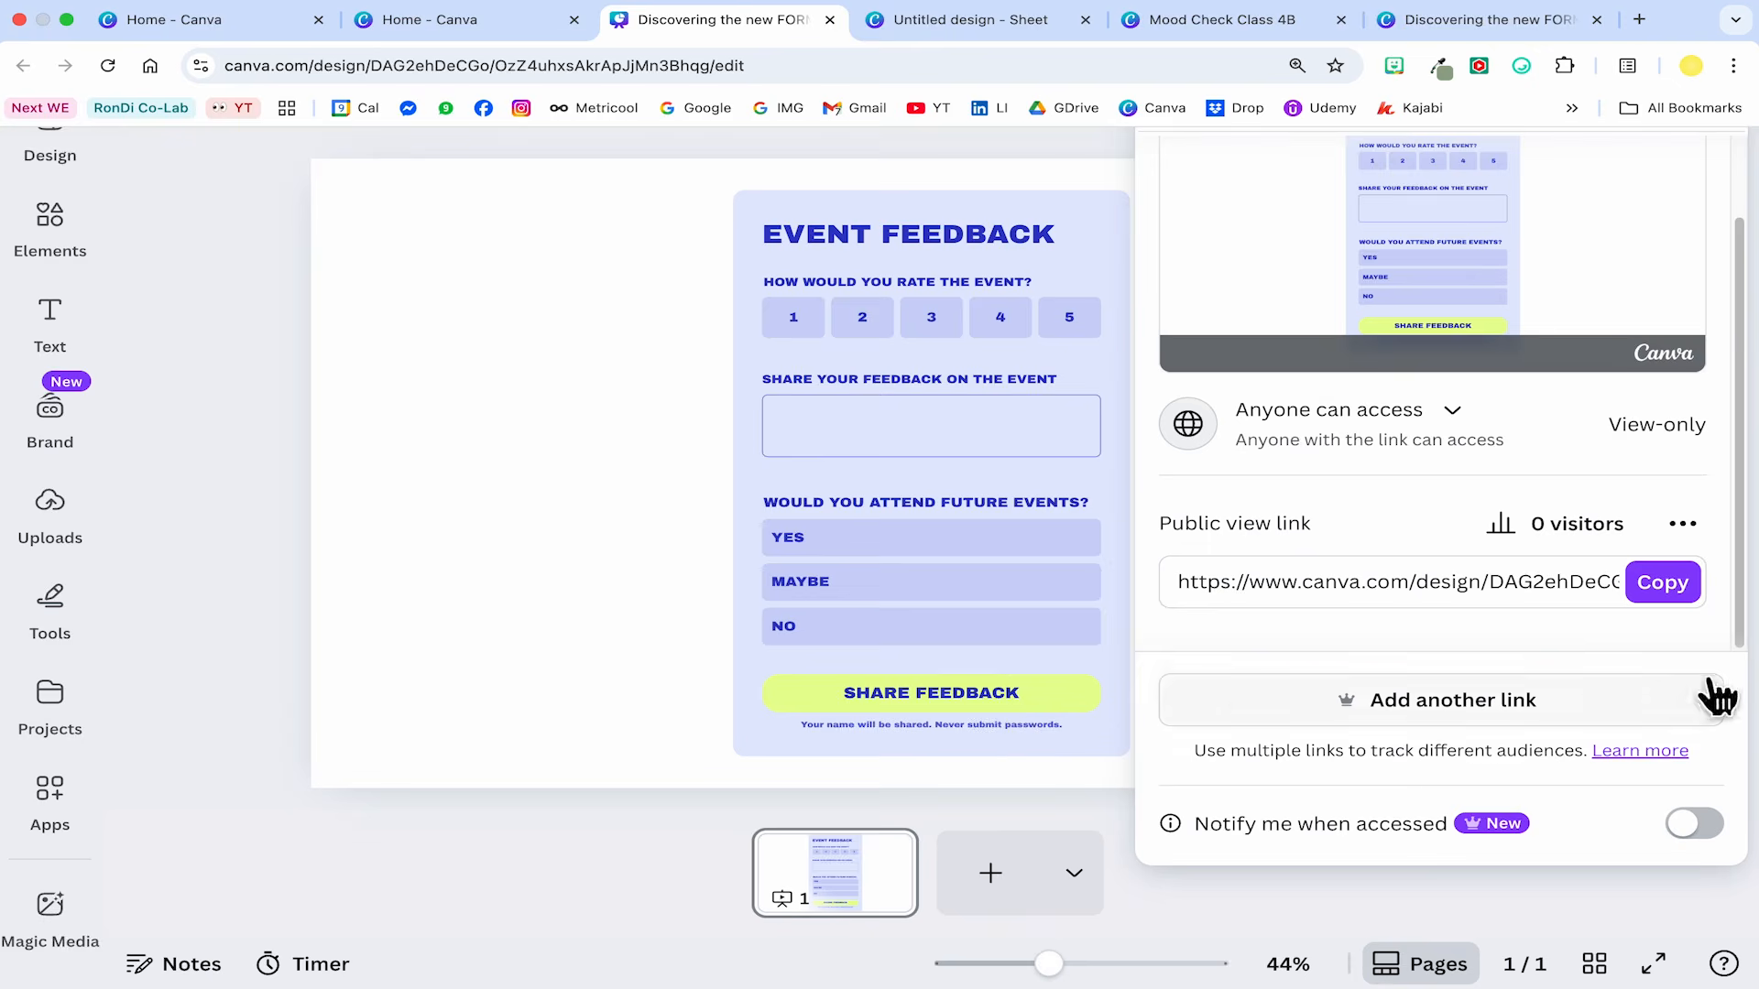
{"action": "left_click", "coordinate": [1663, 582]}
{"action": "left_click", "coordinate": [615, 578]}
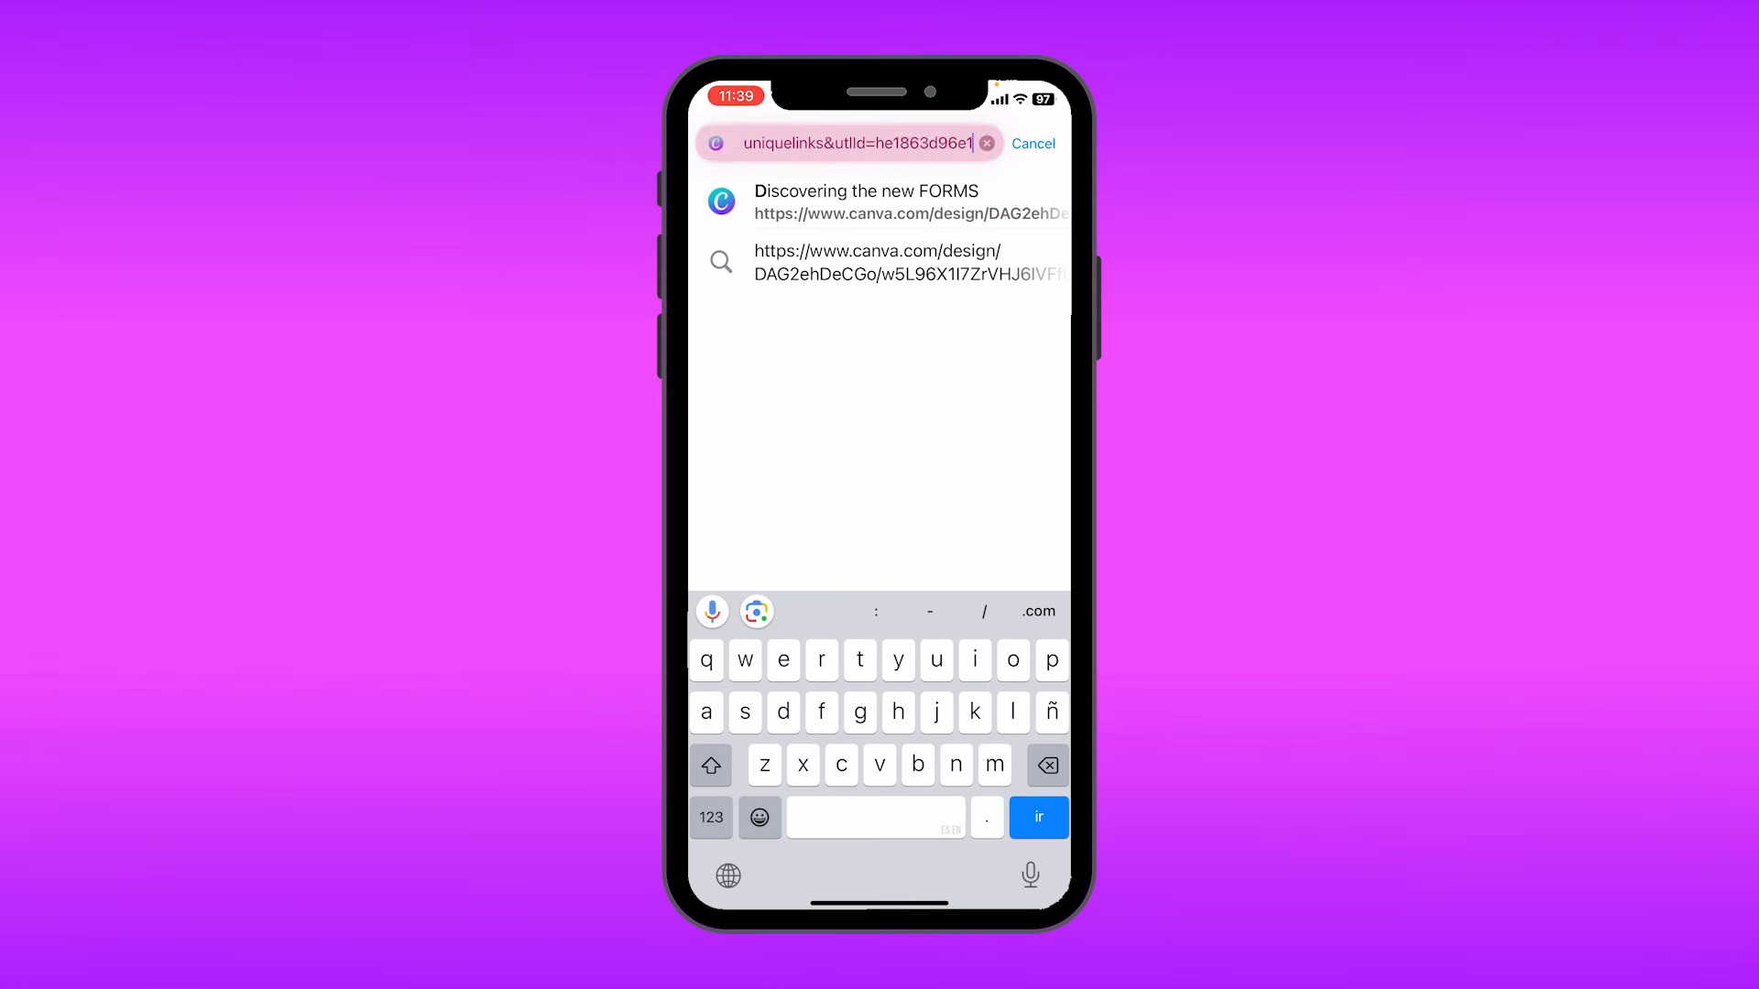
Open the public view link in a phone browser and scroll through the form.
{"action": "left_click", "coordinate": [879, 202]}
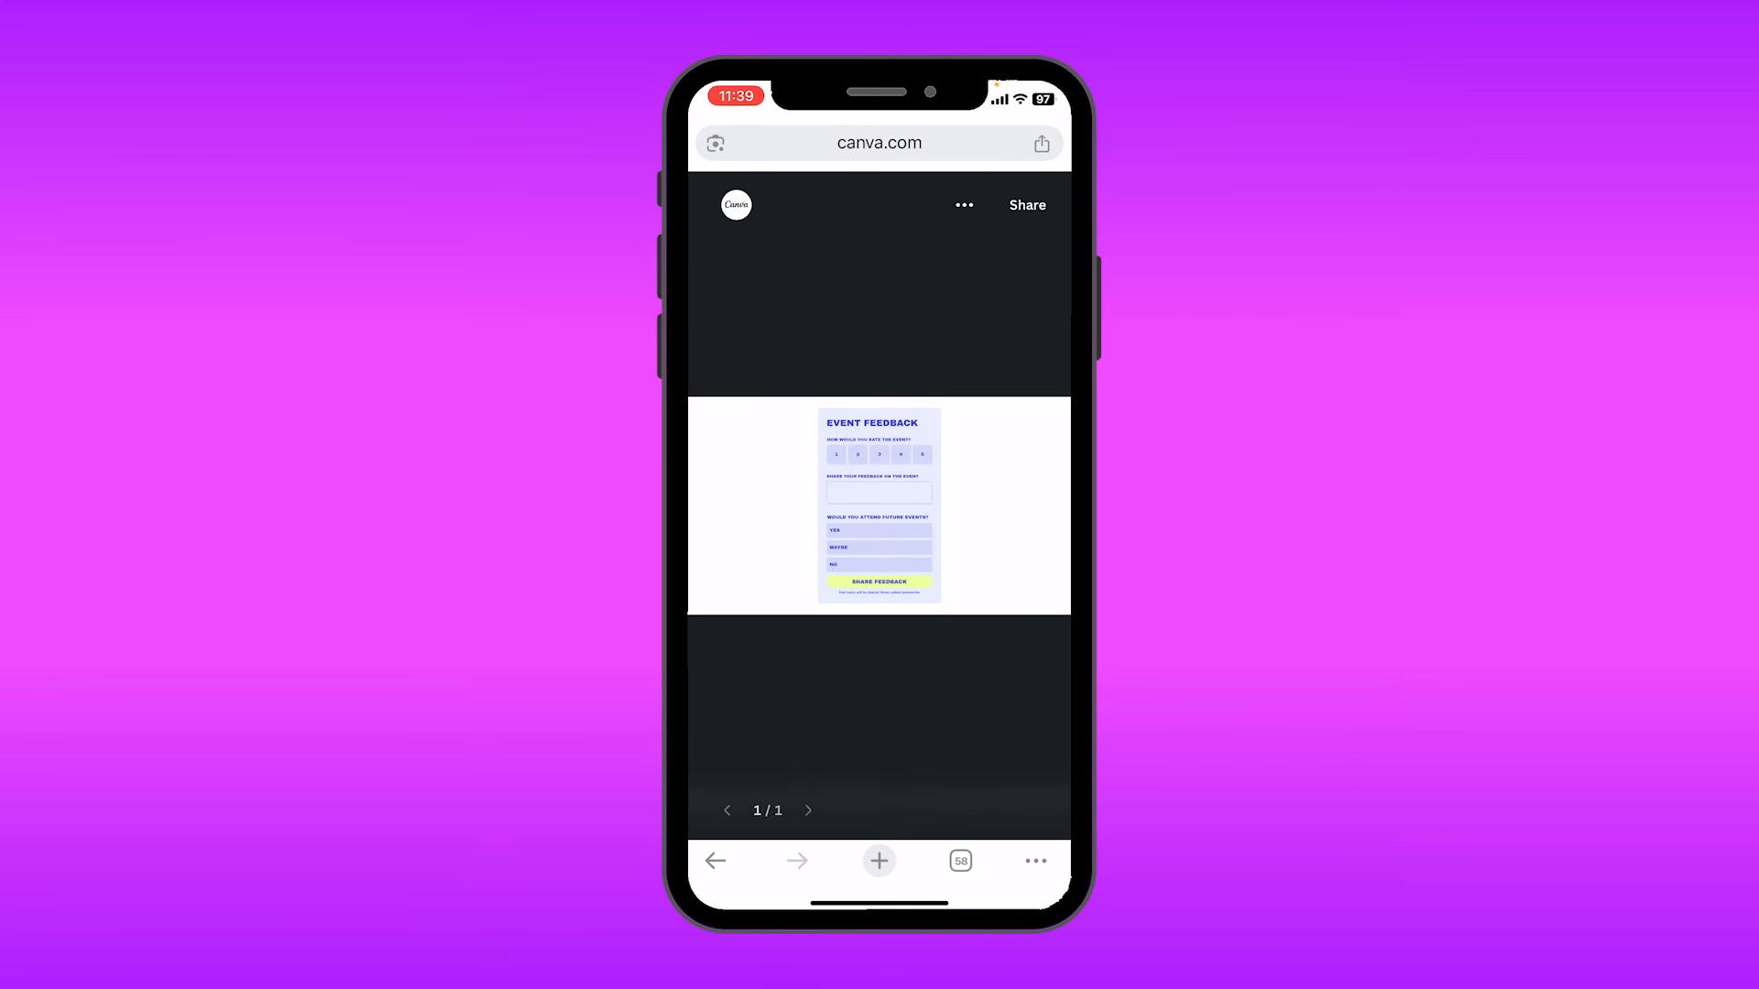
{"action": "scroll", "coordinate": [879, 505], "scroll_direction": "up", "scroll_amount": 5}
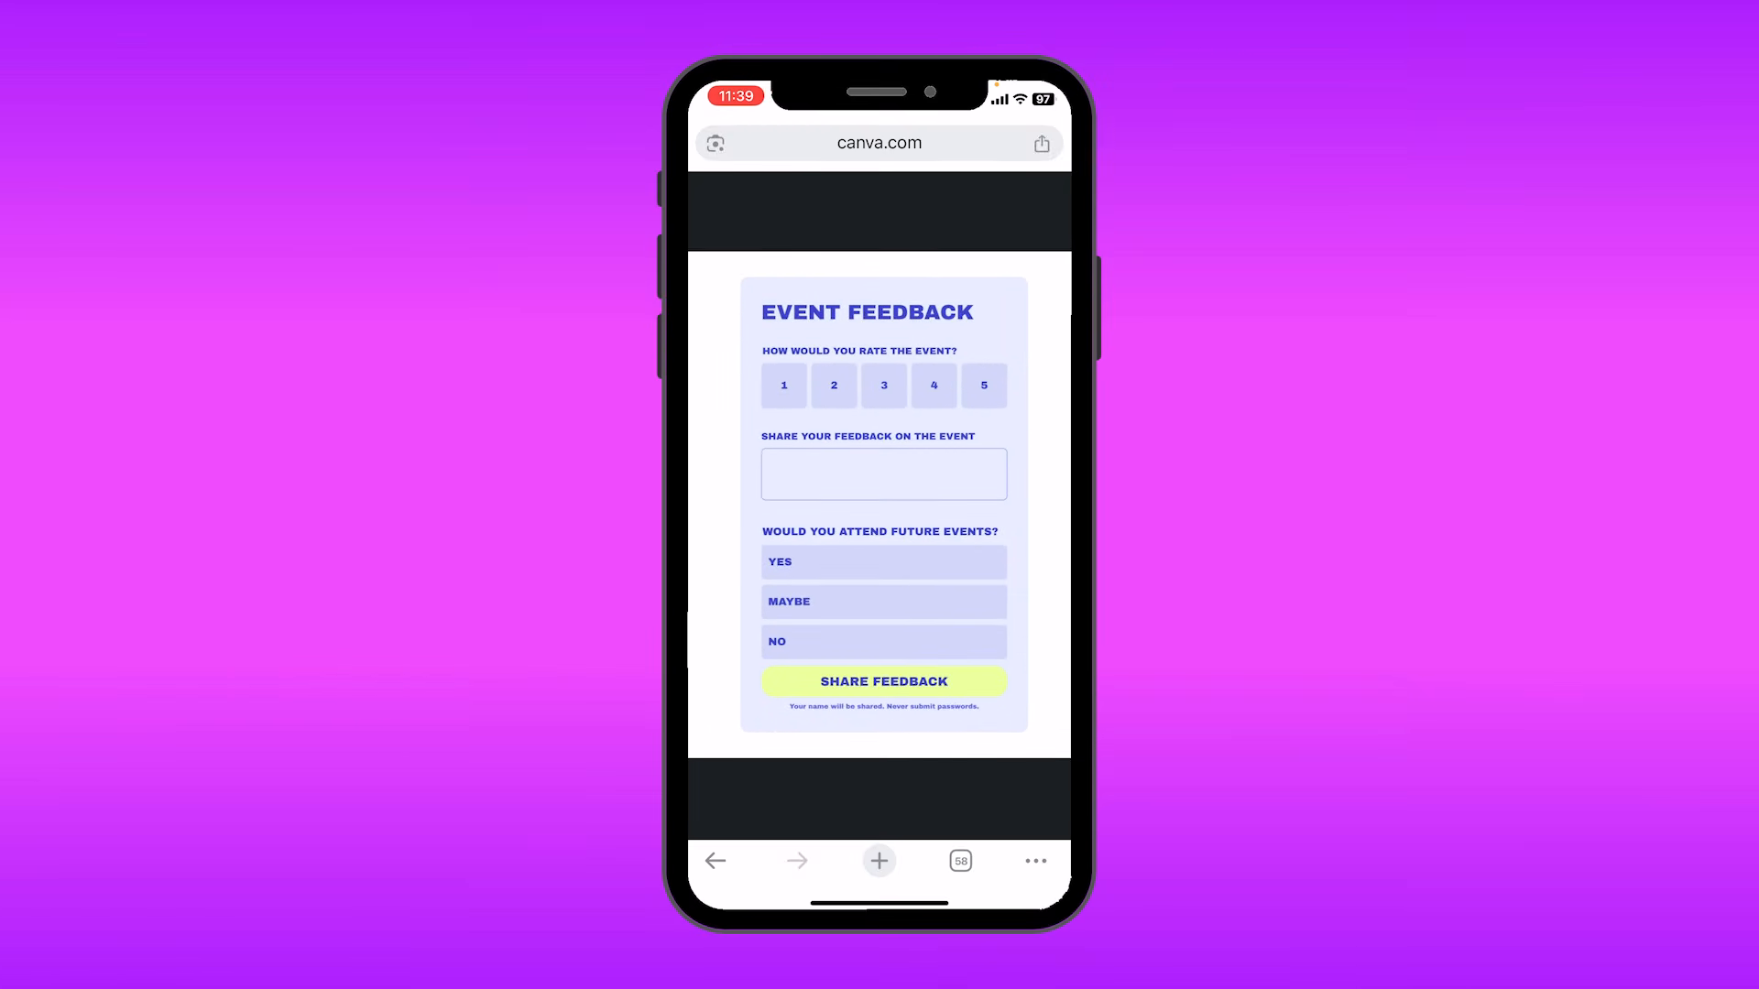
{"action": "scroll", "coordinate": [879, 506], "scroll_direction": "up", "scroll_amount": 5}
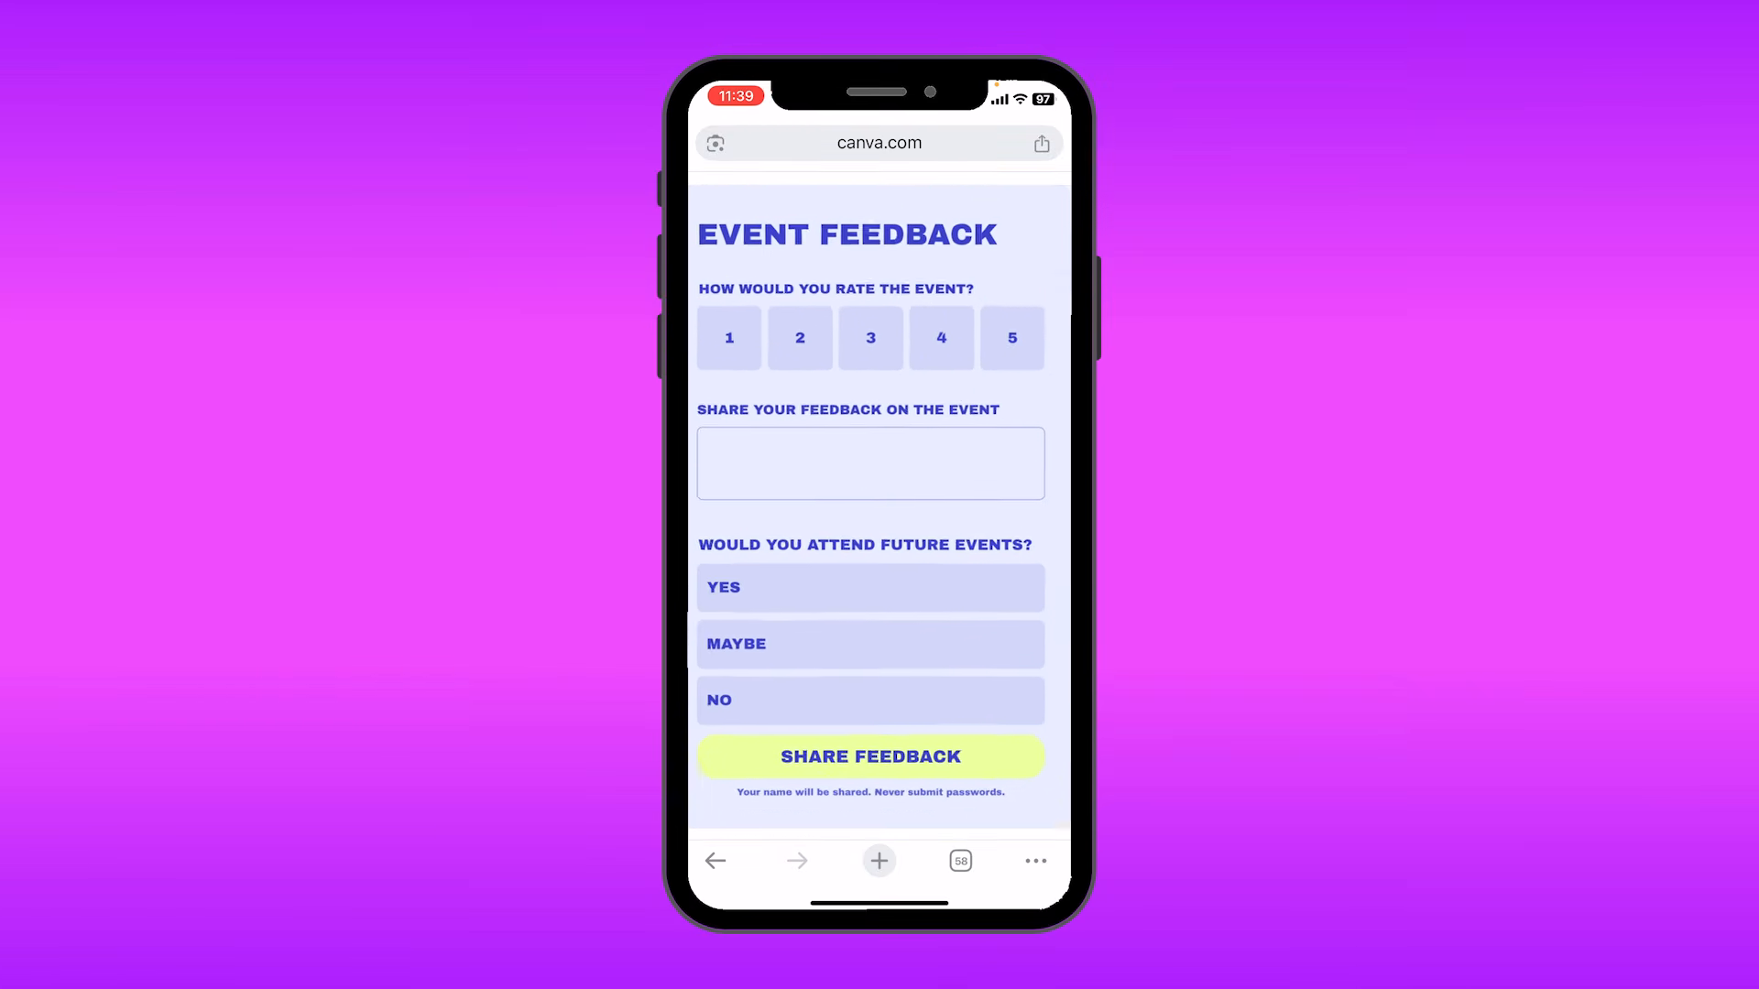
{"action": "scroll", "coordinate": [879, 505], "scroll_direction": "down", "scroll_amount": 3}
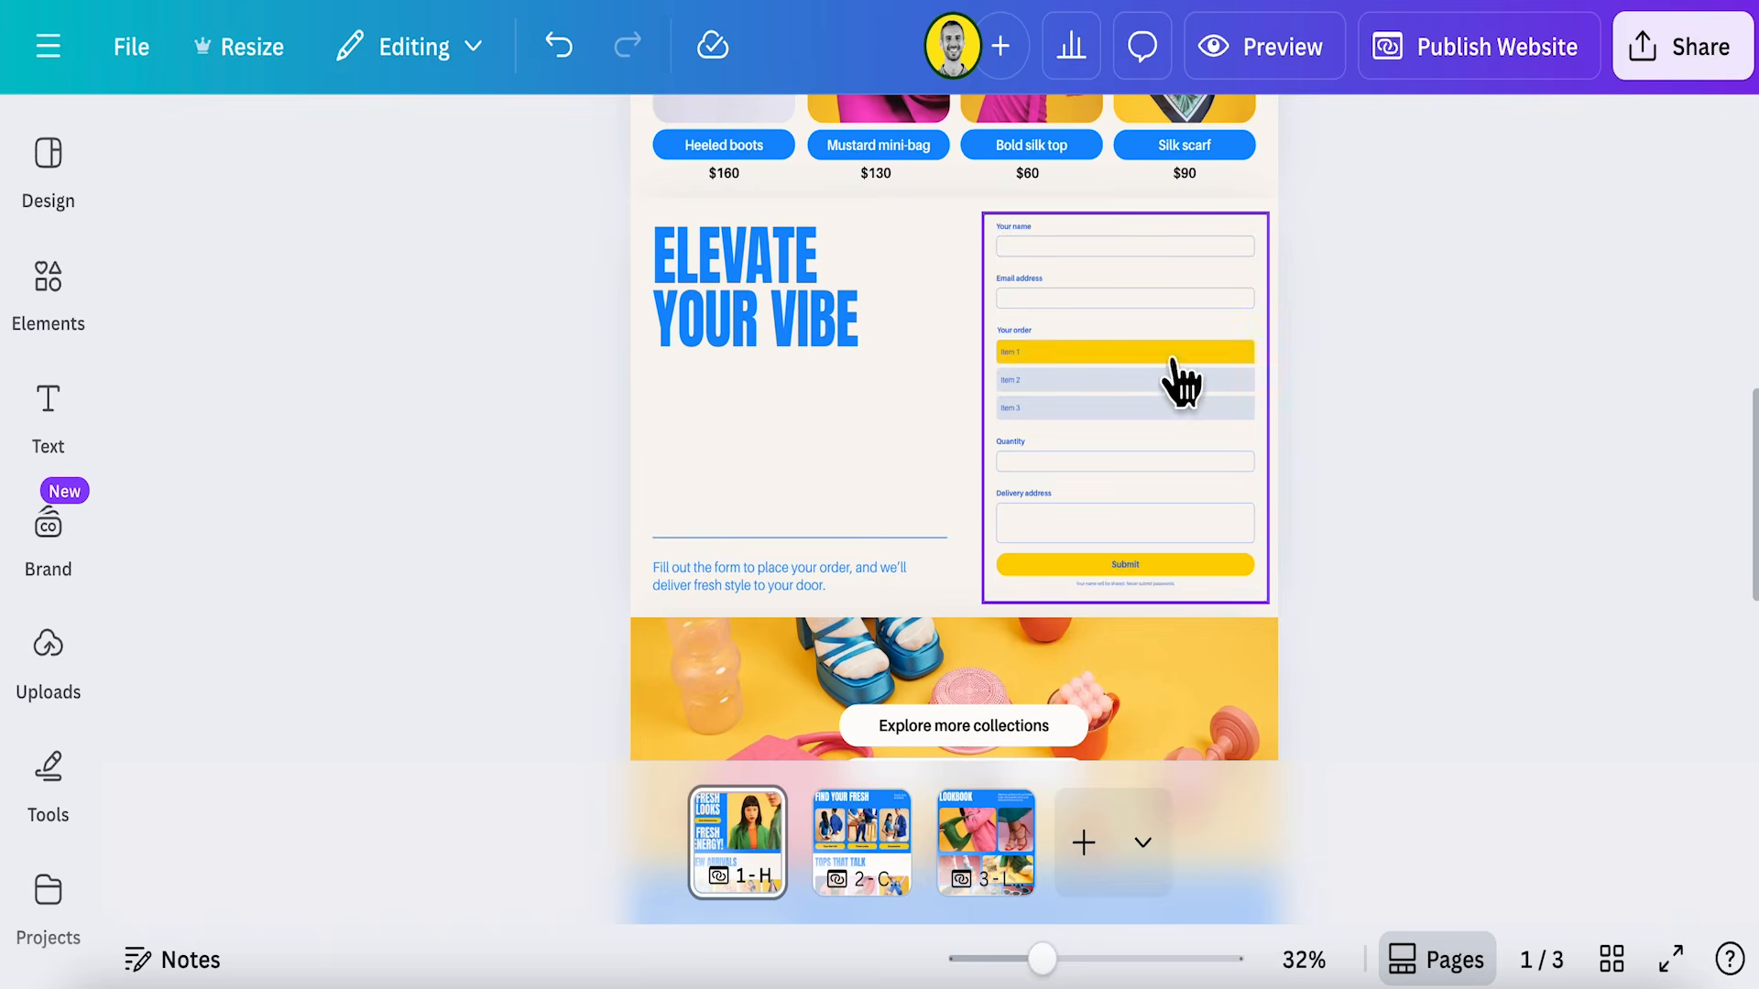
Replace the order form on the website design with the Event Feedback form template.
{"action": "left_click", "coordinate": [1178, 381]}
{"action": "key", "text": "Delete"}
{"action": "left_click", "coordinate": [48, 275]}
{"action": "scroll", "coordinate": [382, 641], "scroll_direction": "down", "scroll_amount": 2}
{"action": "left_click", "coordinate": [381, 687]}
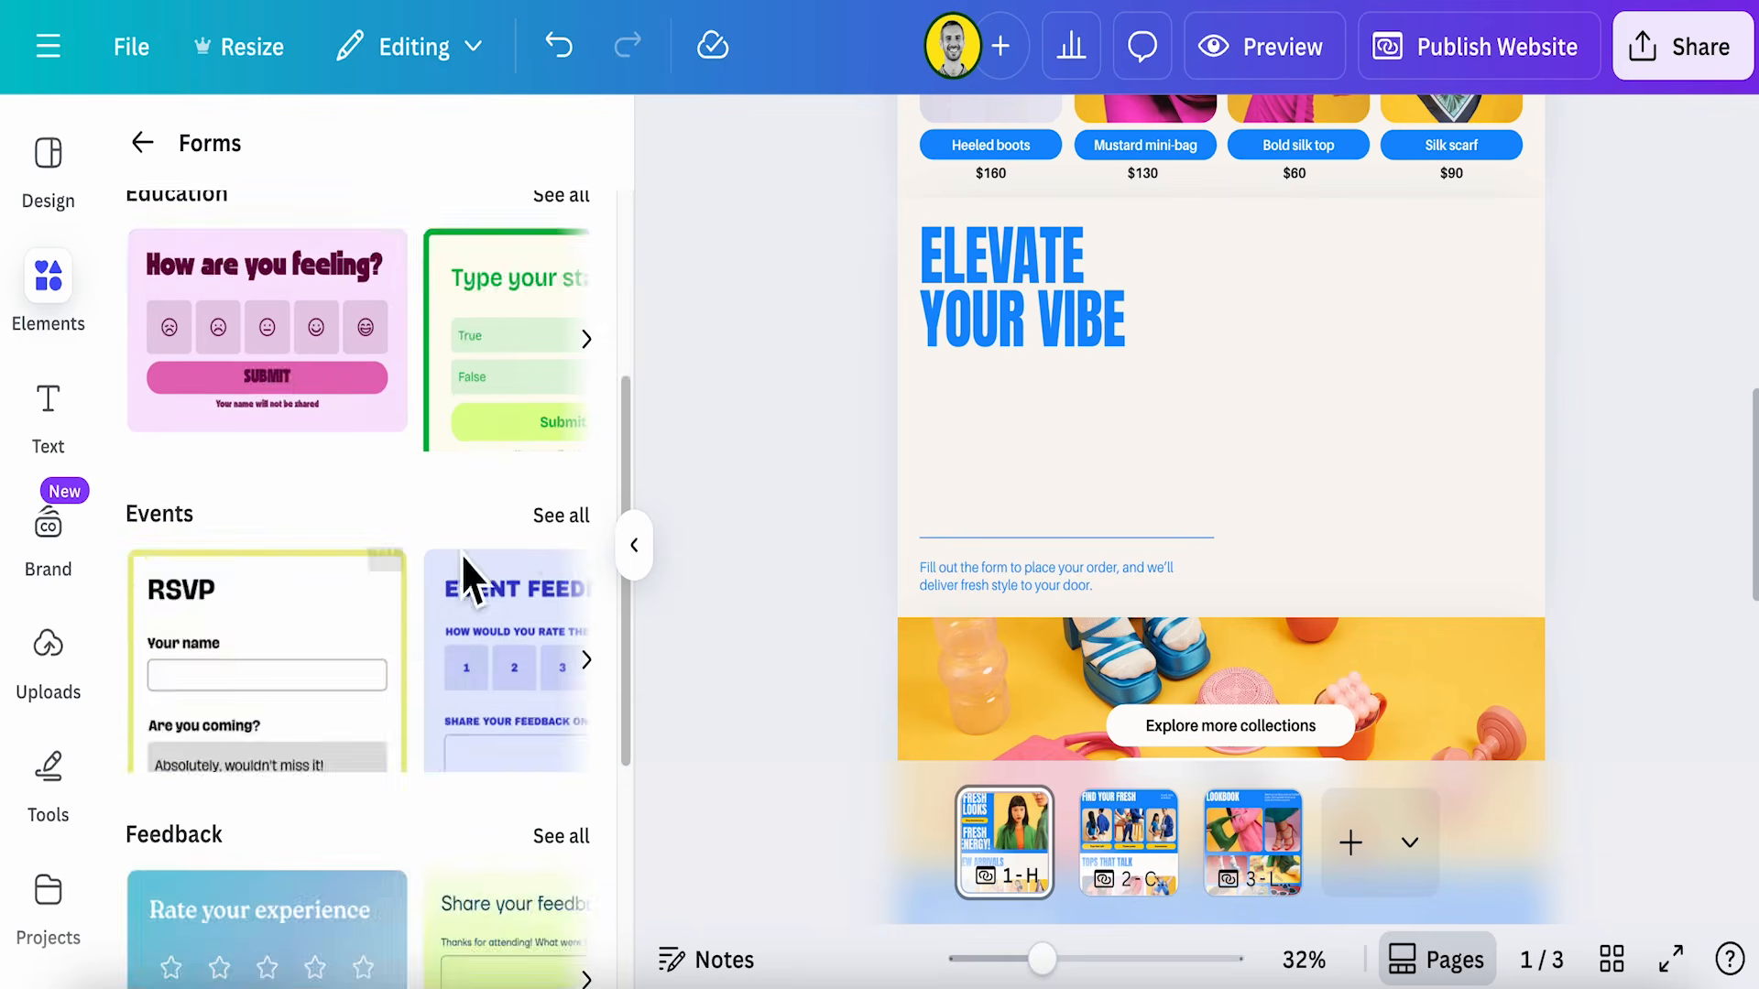
{"action": "left_click", "coordinate": [554, 510]}
{"action": "left_click", "coordinate": [502, 463]}
Publish the website and scroll to the feedback form on the live site.
{"action": "left_click", "coordinate": [1472, 71]}
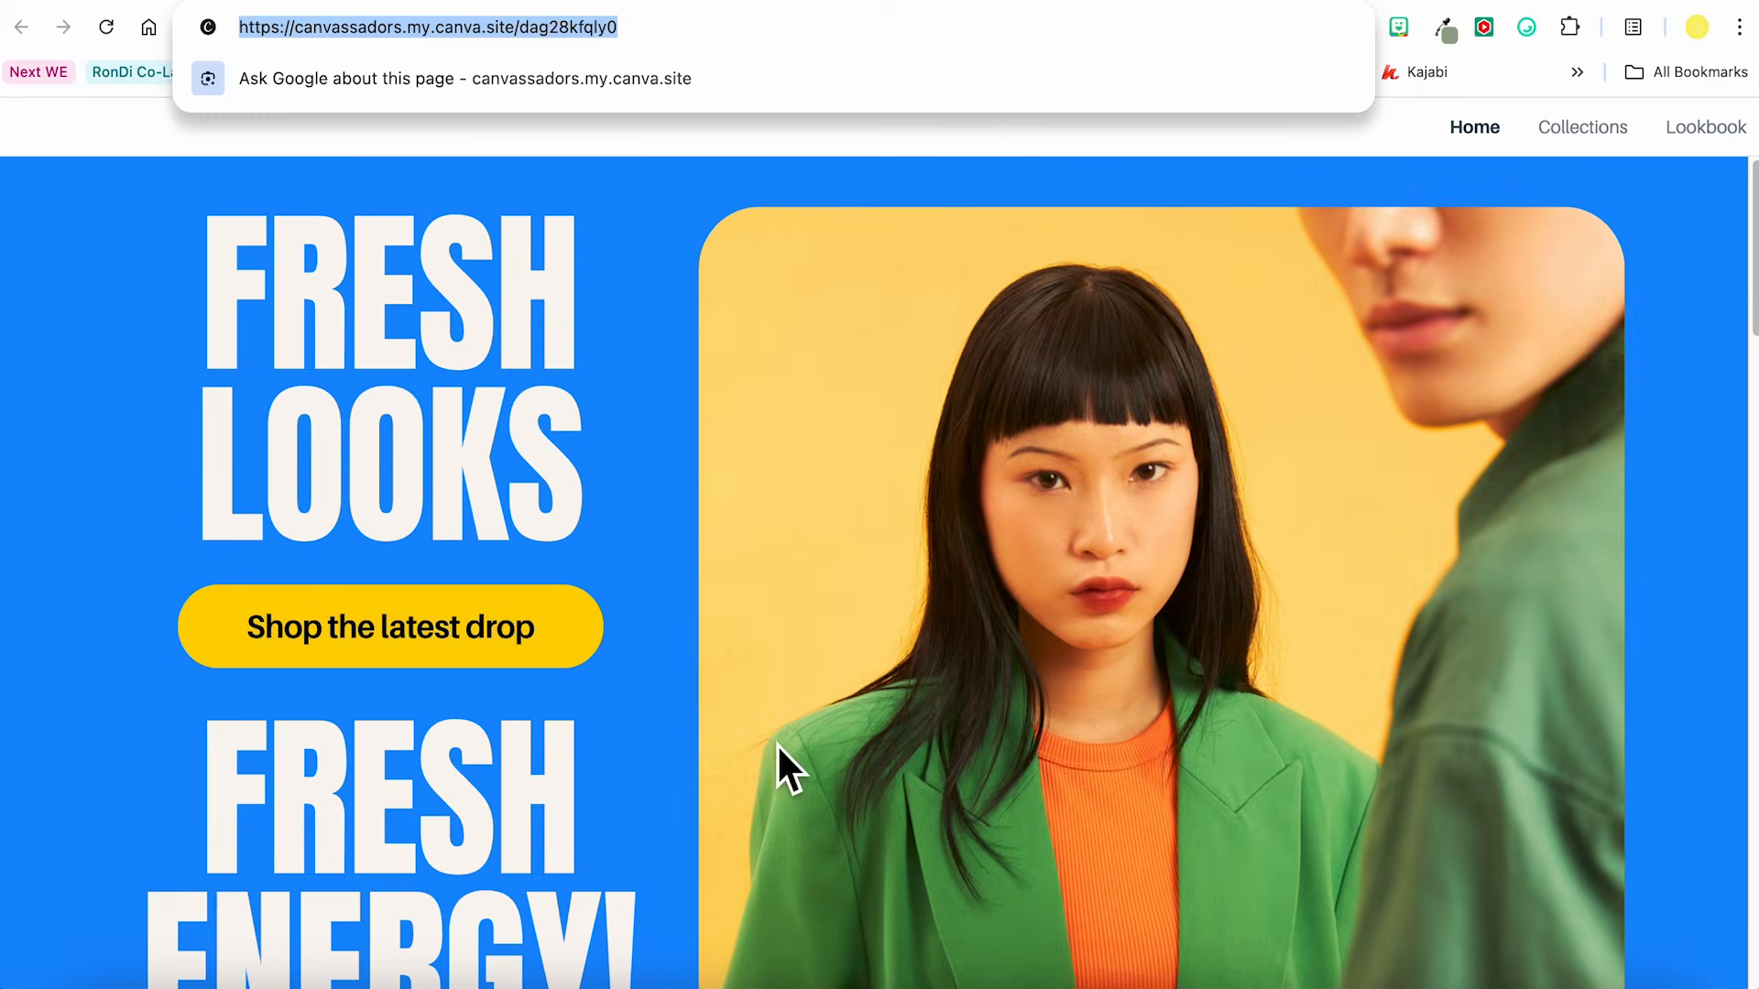
{"action": "scroll", "coordinate": [777, 744], "scroll_direction": "down", "scroll_amount": 20}
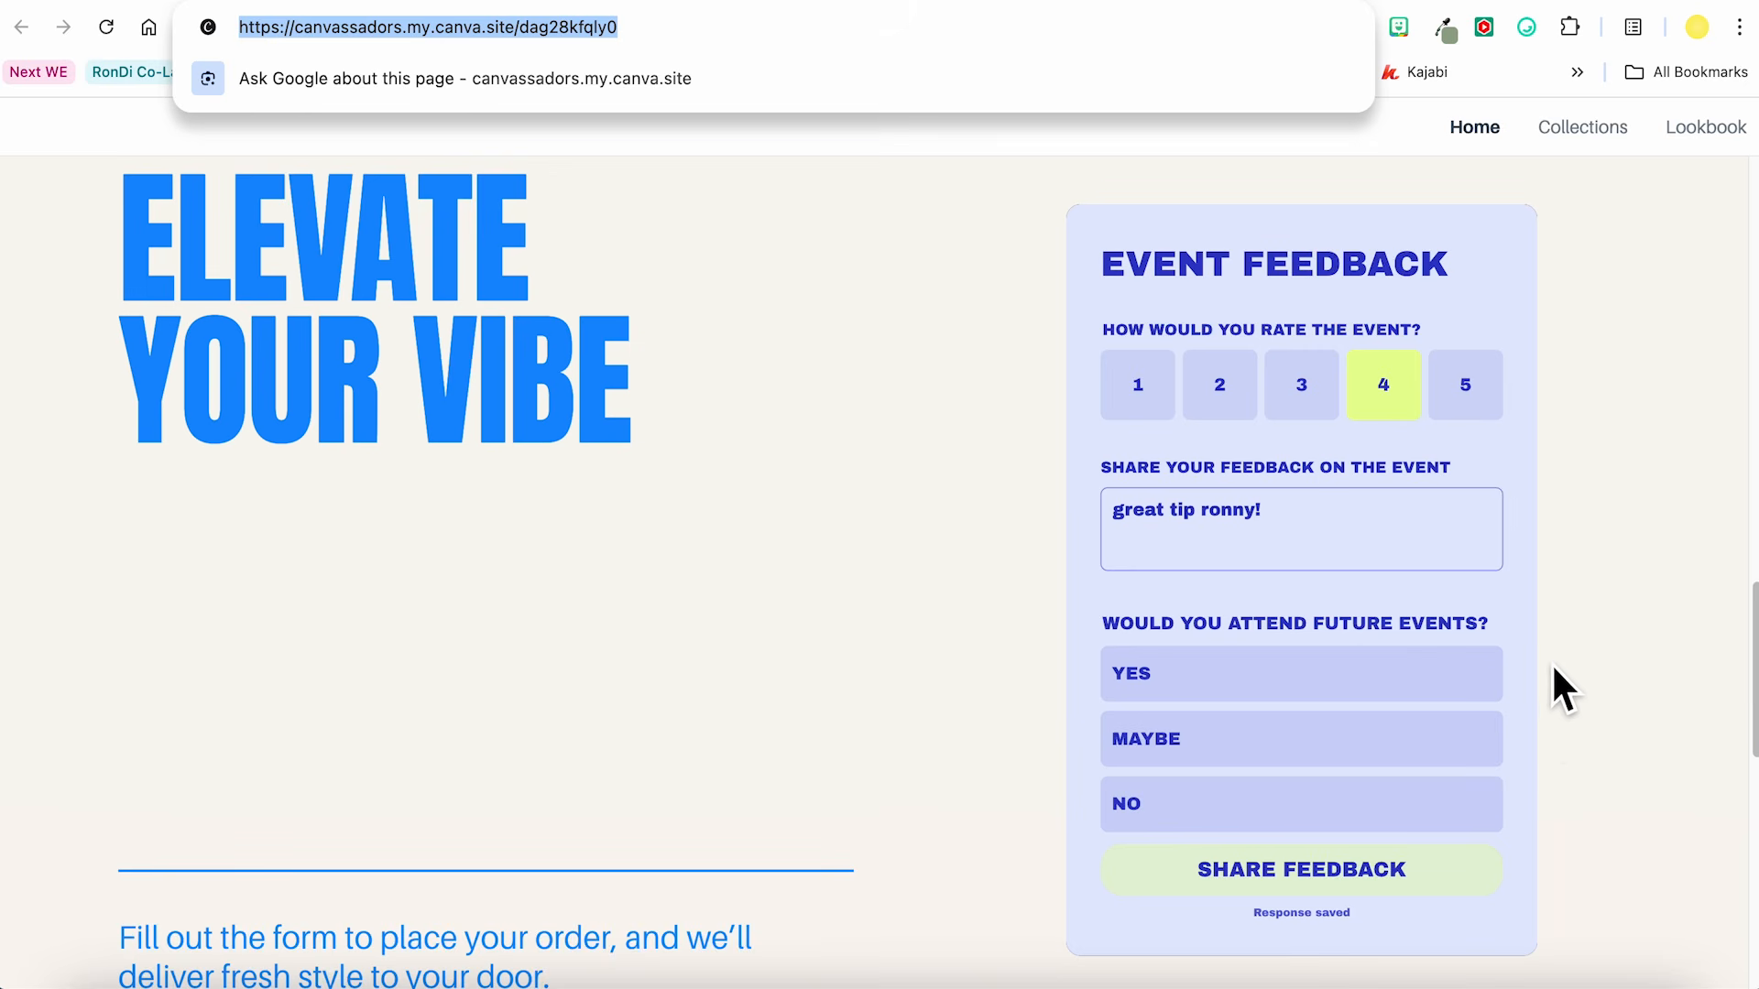
{"action": "scroll", "coordinate": [1163, 671], "scroll_direction": "up", "scroll_amount": 2}
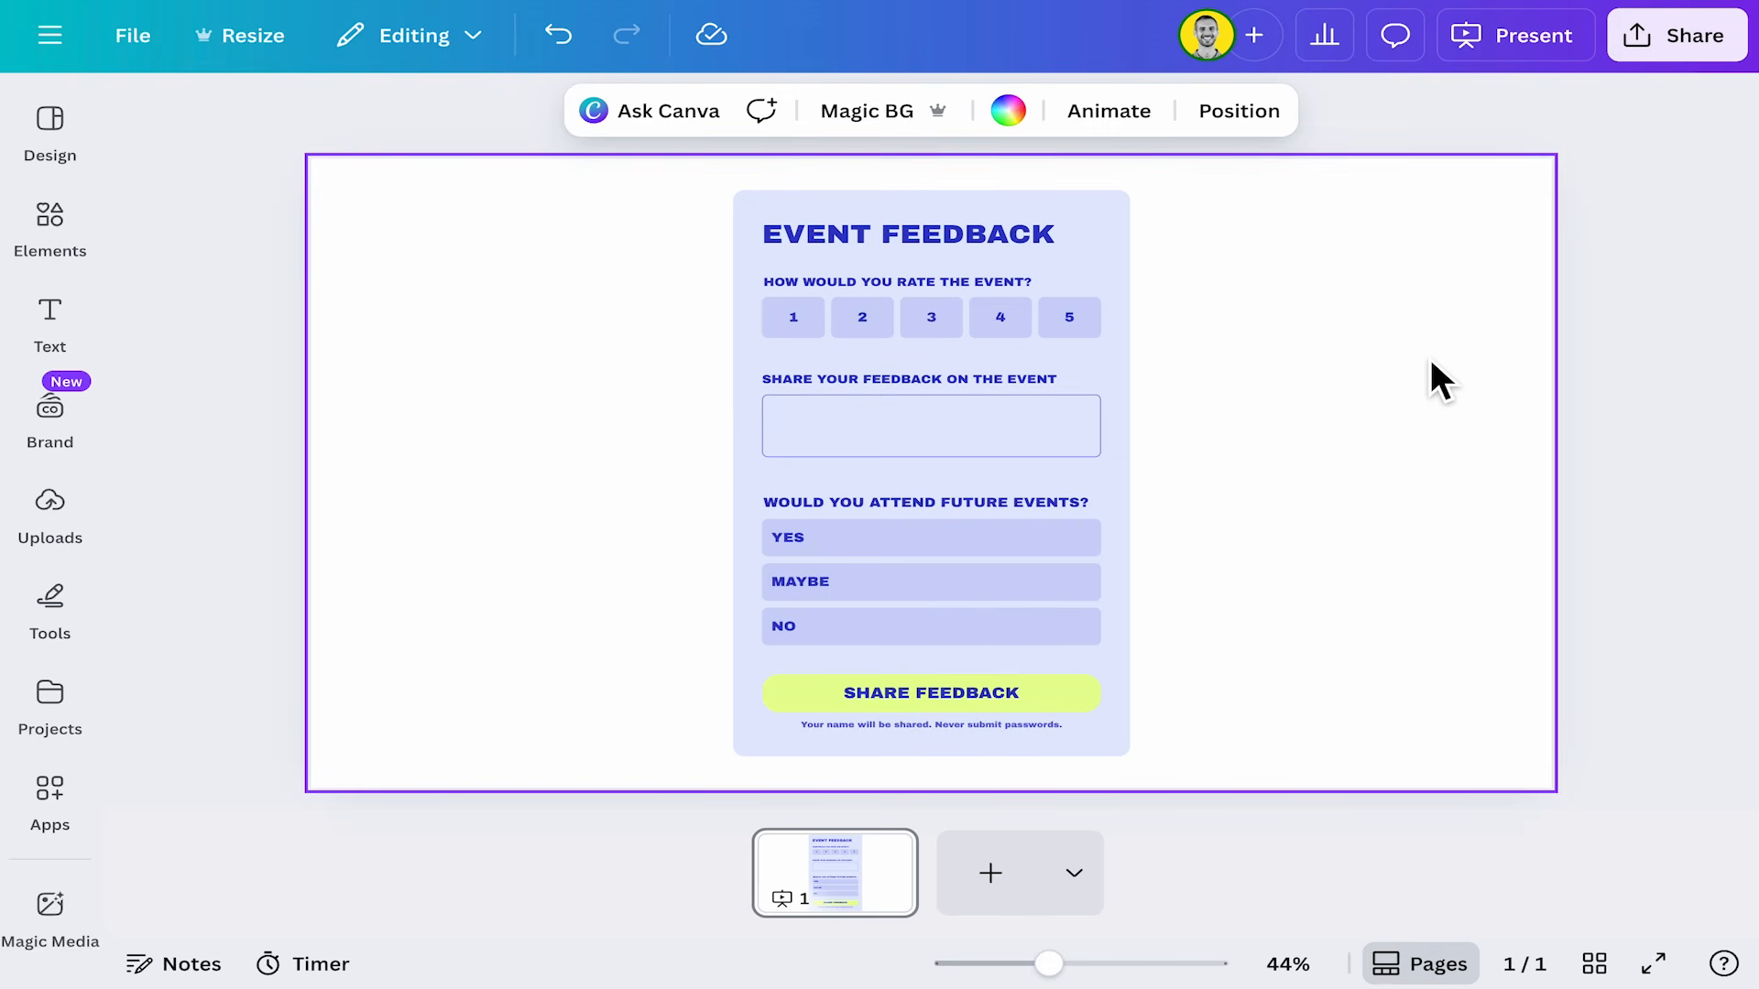
Delete the Event Feedback form from the page.
{"action": "left_click", "coordinate": [1024, 390]}
{"action": "left_click", "coordinate": [1231, 389]}
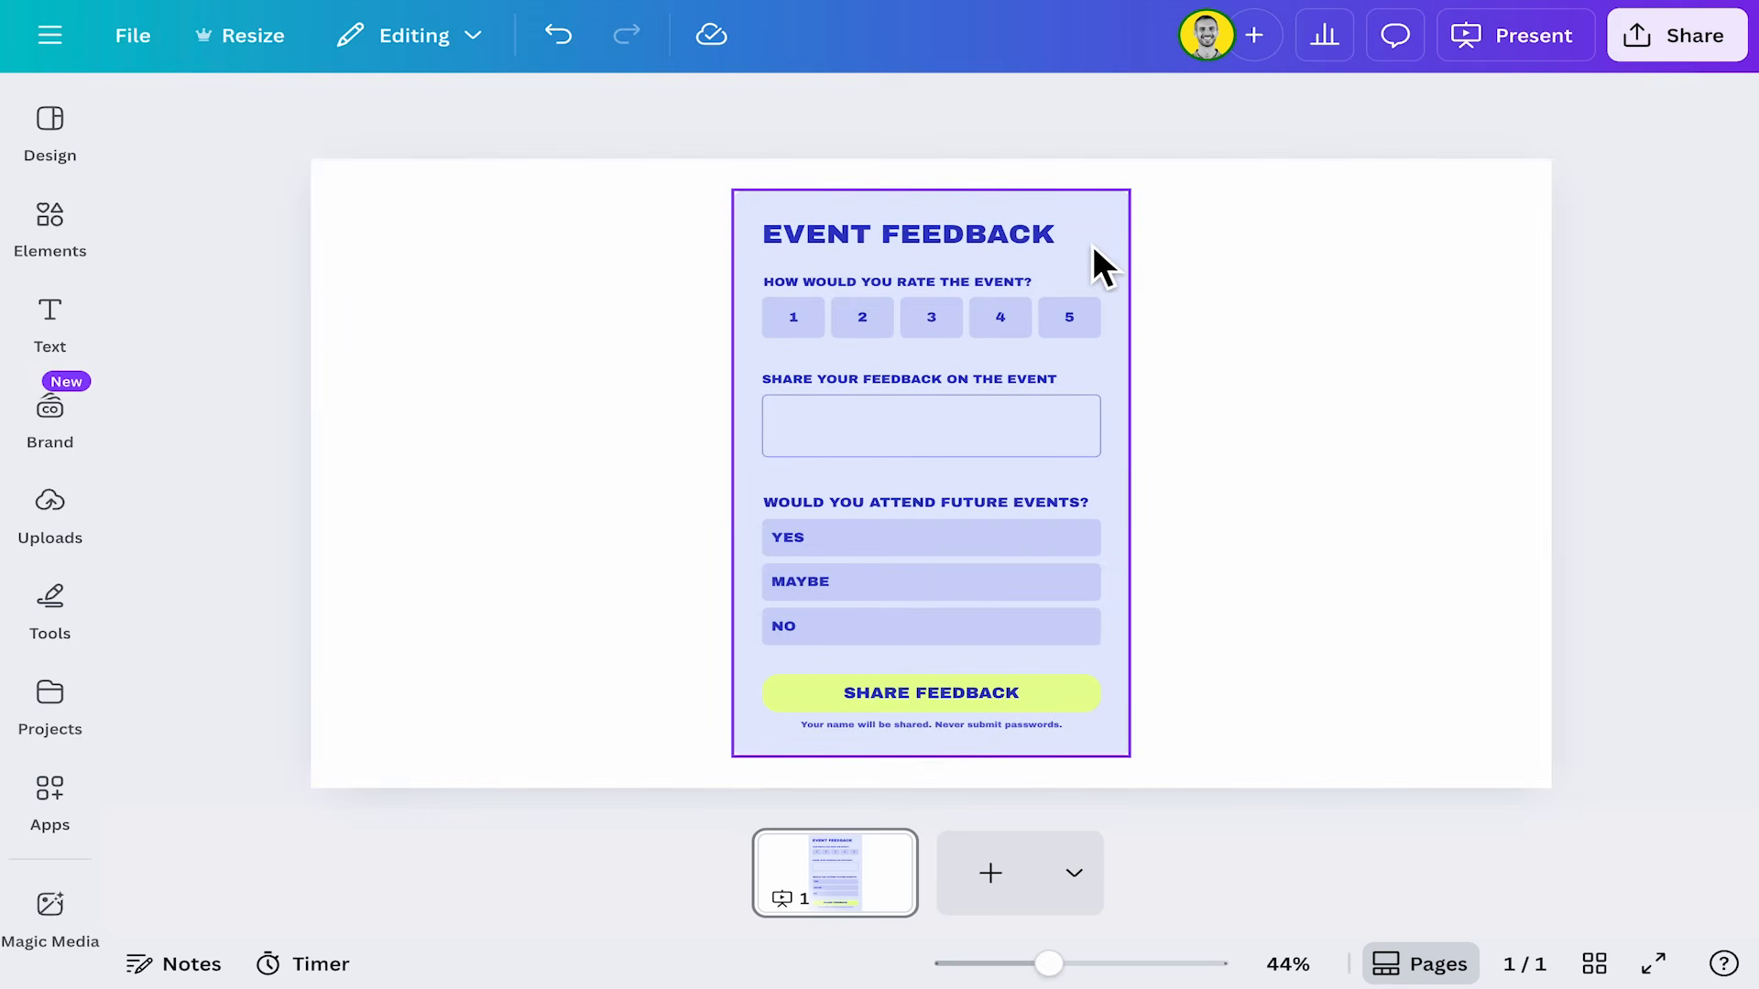
{"action": "left_click", "coordinate": [1092, 246]}
{"action": "key", "text": "Delete"}
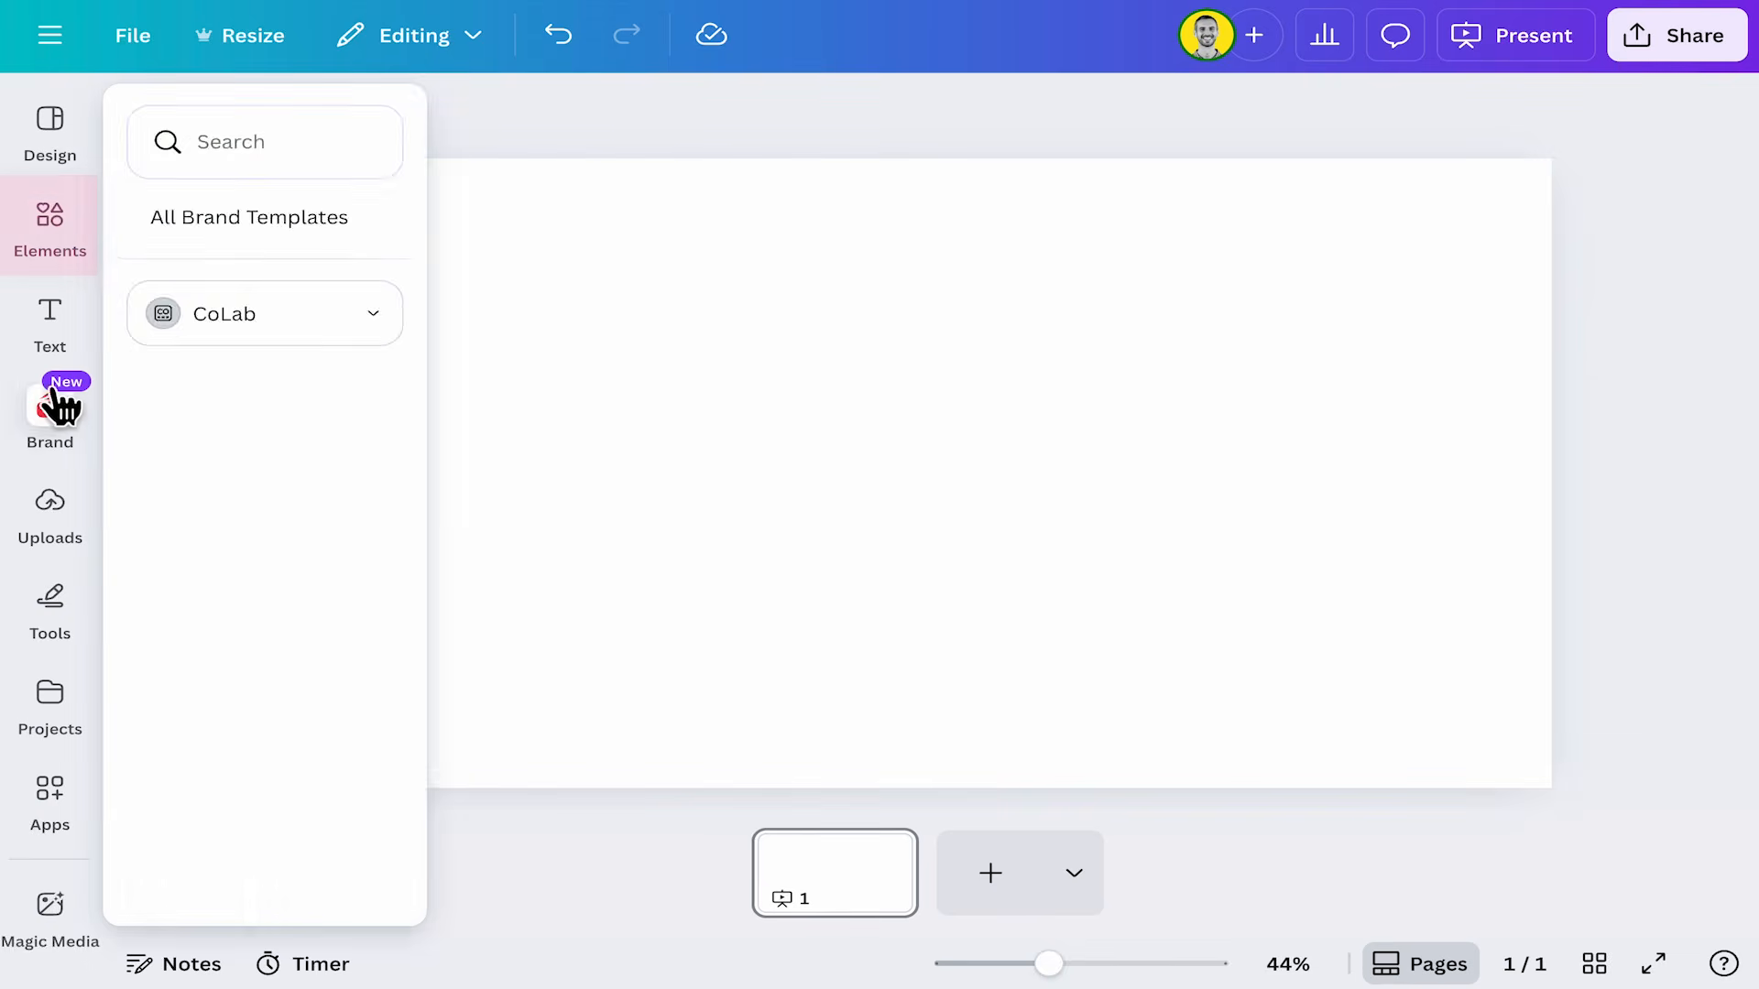
Add the Customer Feedback Survey template from the Feedback forms collection to the page.
{"action": "left_click", "coordinate": [55, 229]}
{"action": "scroll", "coordinate": [513, 623], "scroll_direction": "down", "scroll_amount": 3}
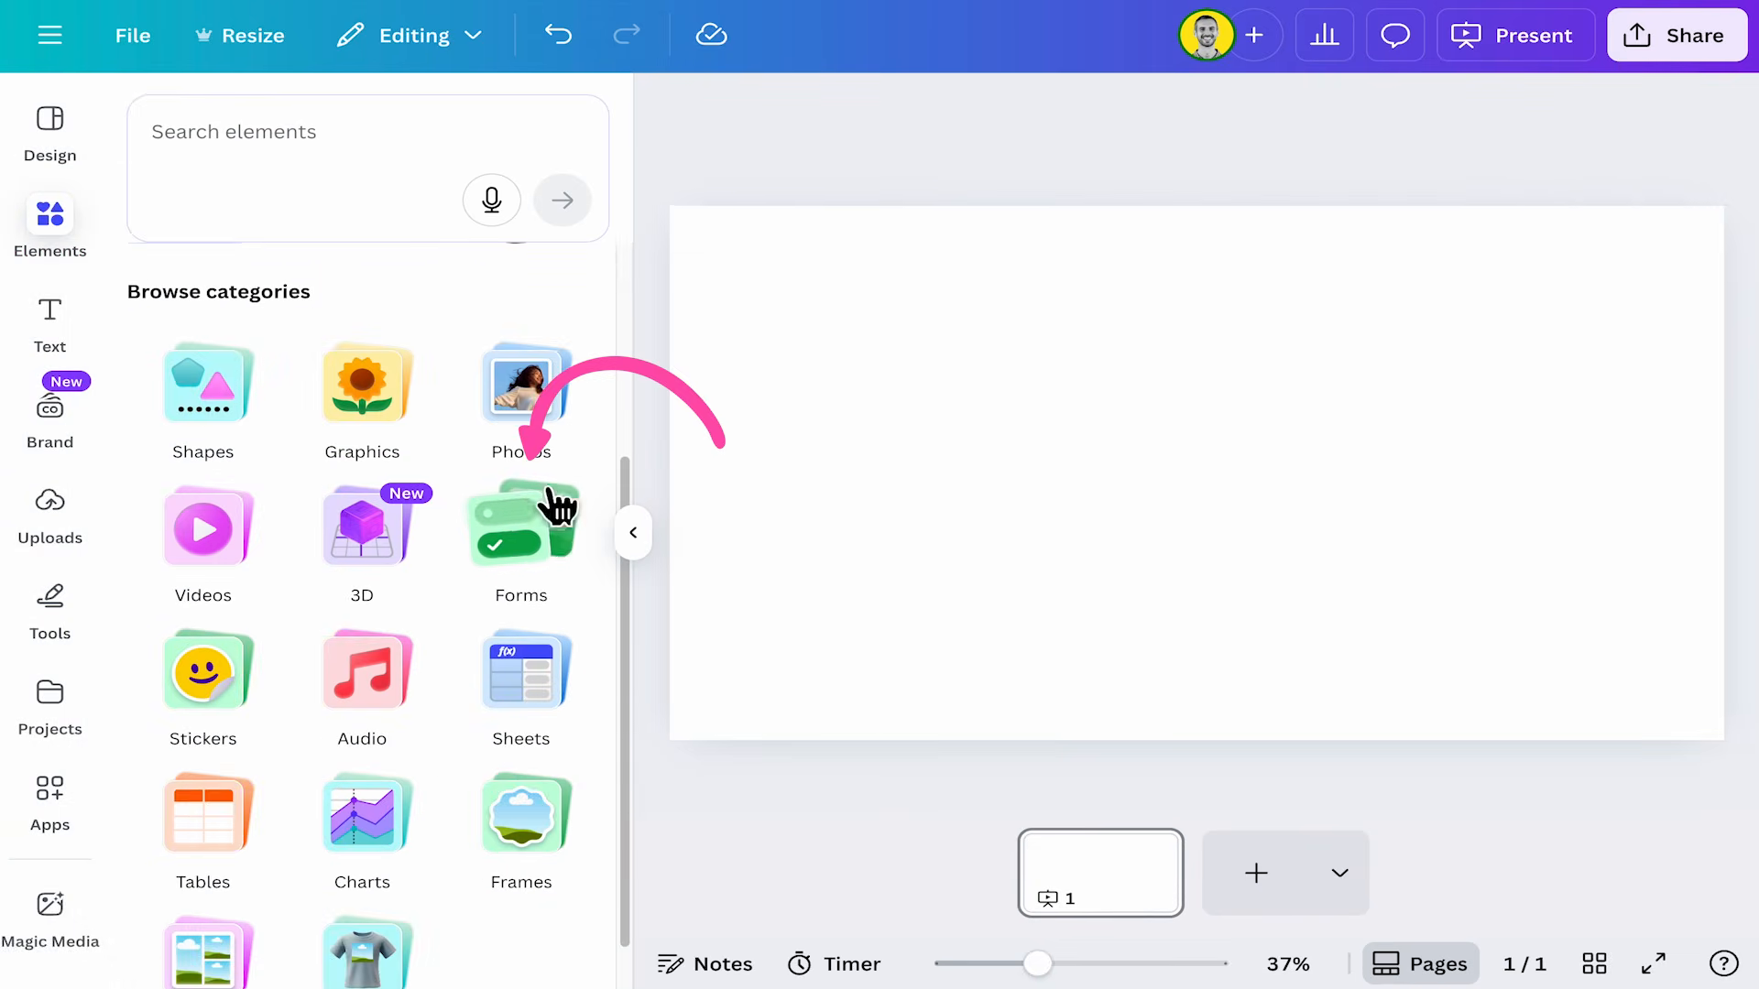
{"action": "left_click", "coordinate": [557, 503]}
{"action": "scroll", "coordinate": [440, 559], "scroll_direction": "down", "scroll_amount": 2}
{"action": "scroll", "coordinate": [466, 561], "scroll_direction": "down", "scroll_amount": 3}
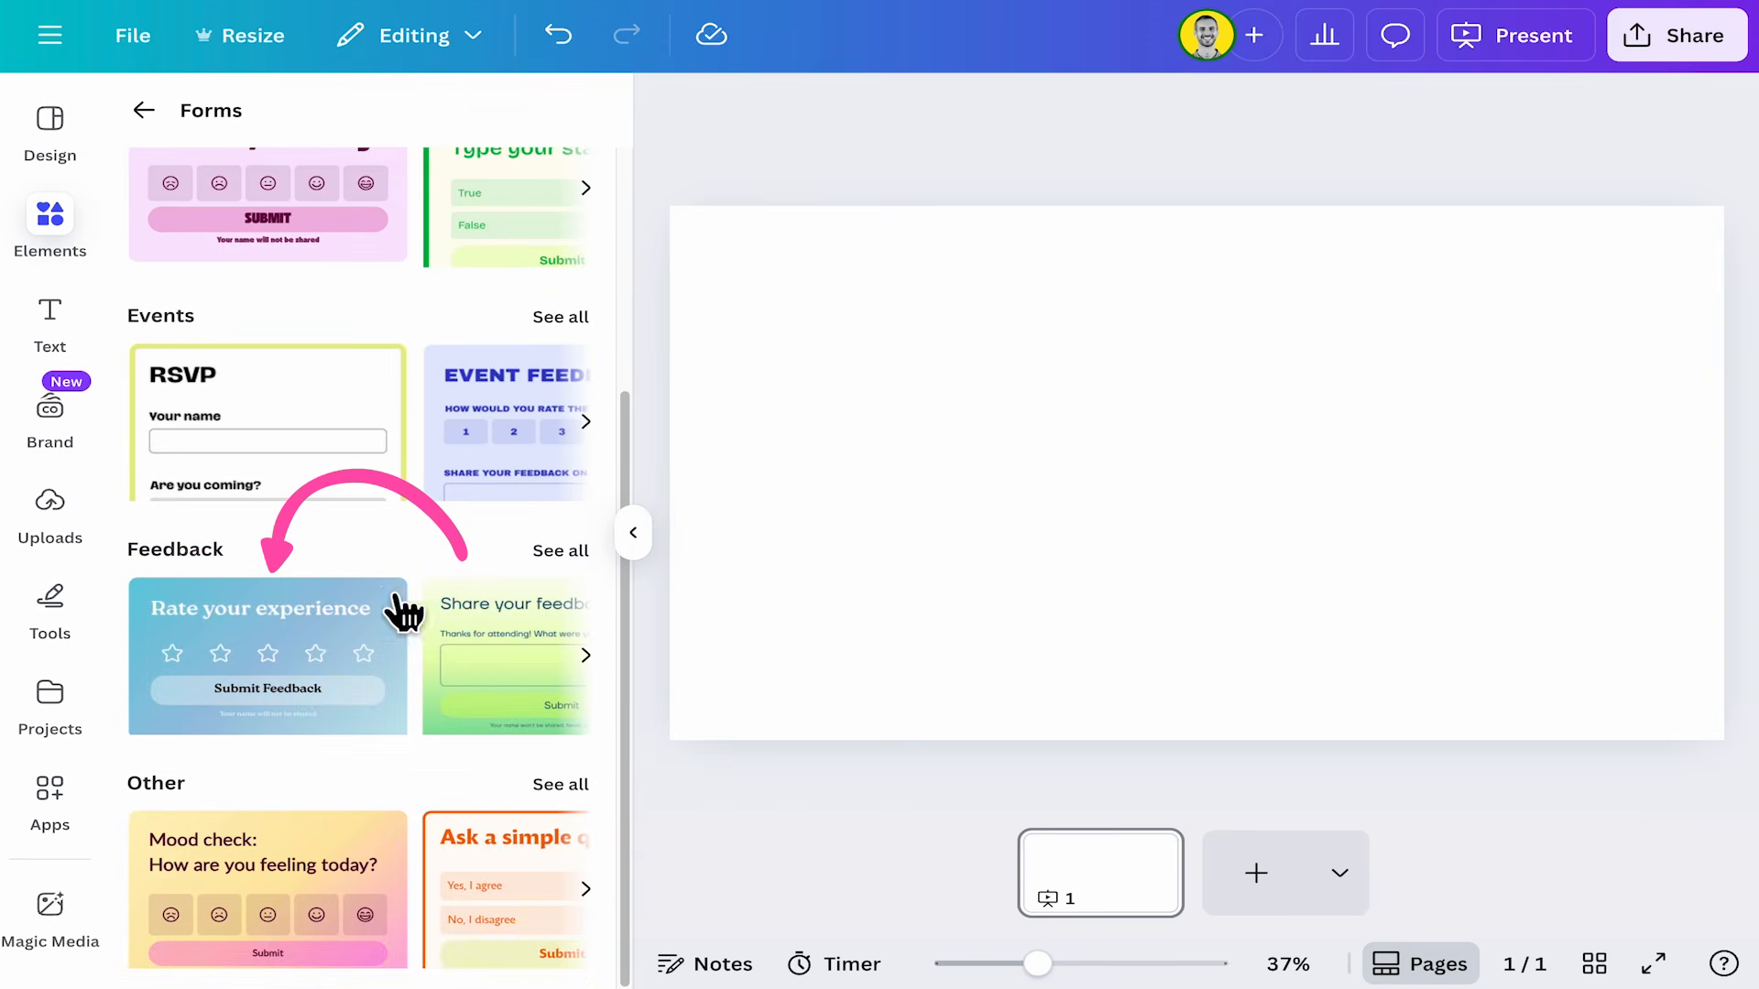
{"action": "left_click", "coordinate": [573, 559]}
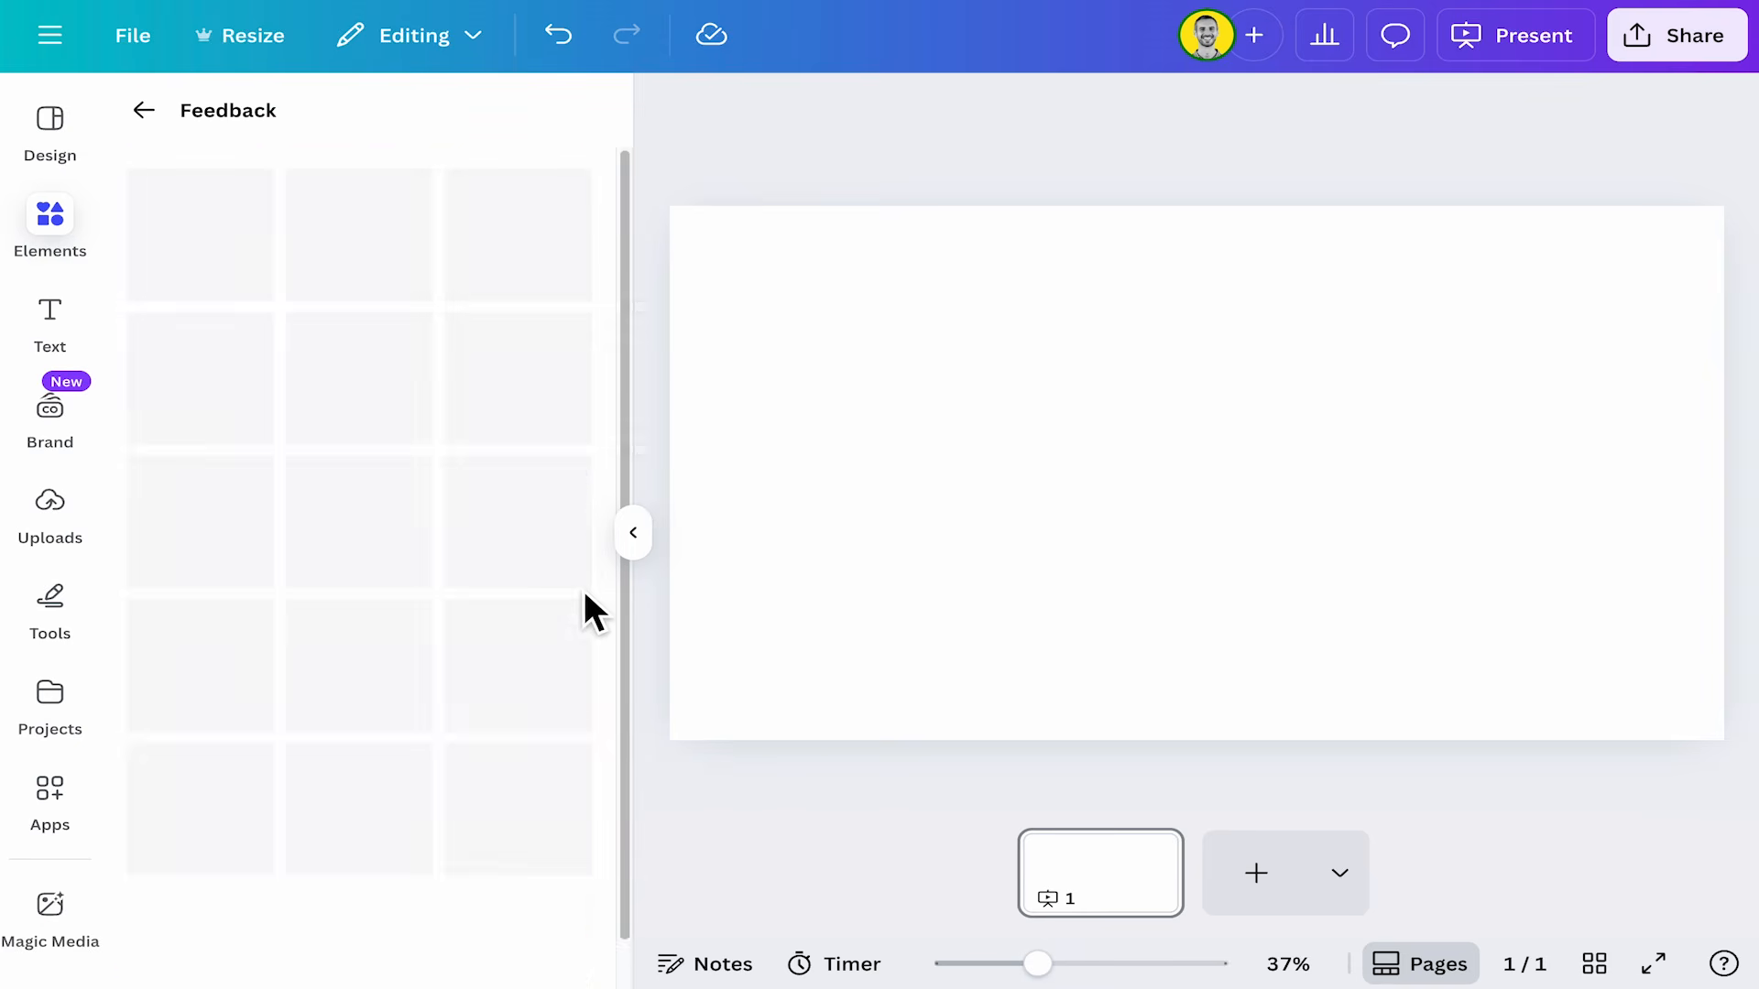
{"action": "scroll", "coordinate": [491, 641], "scroll_direction": "down", "scroll_amount": 1}
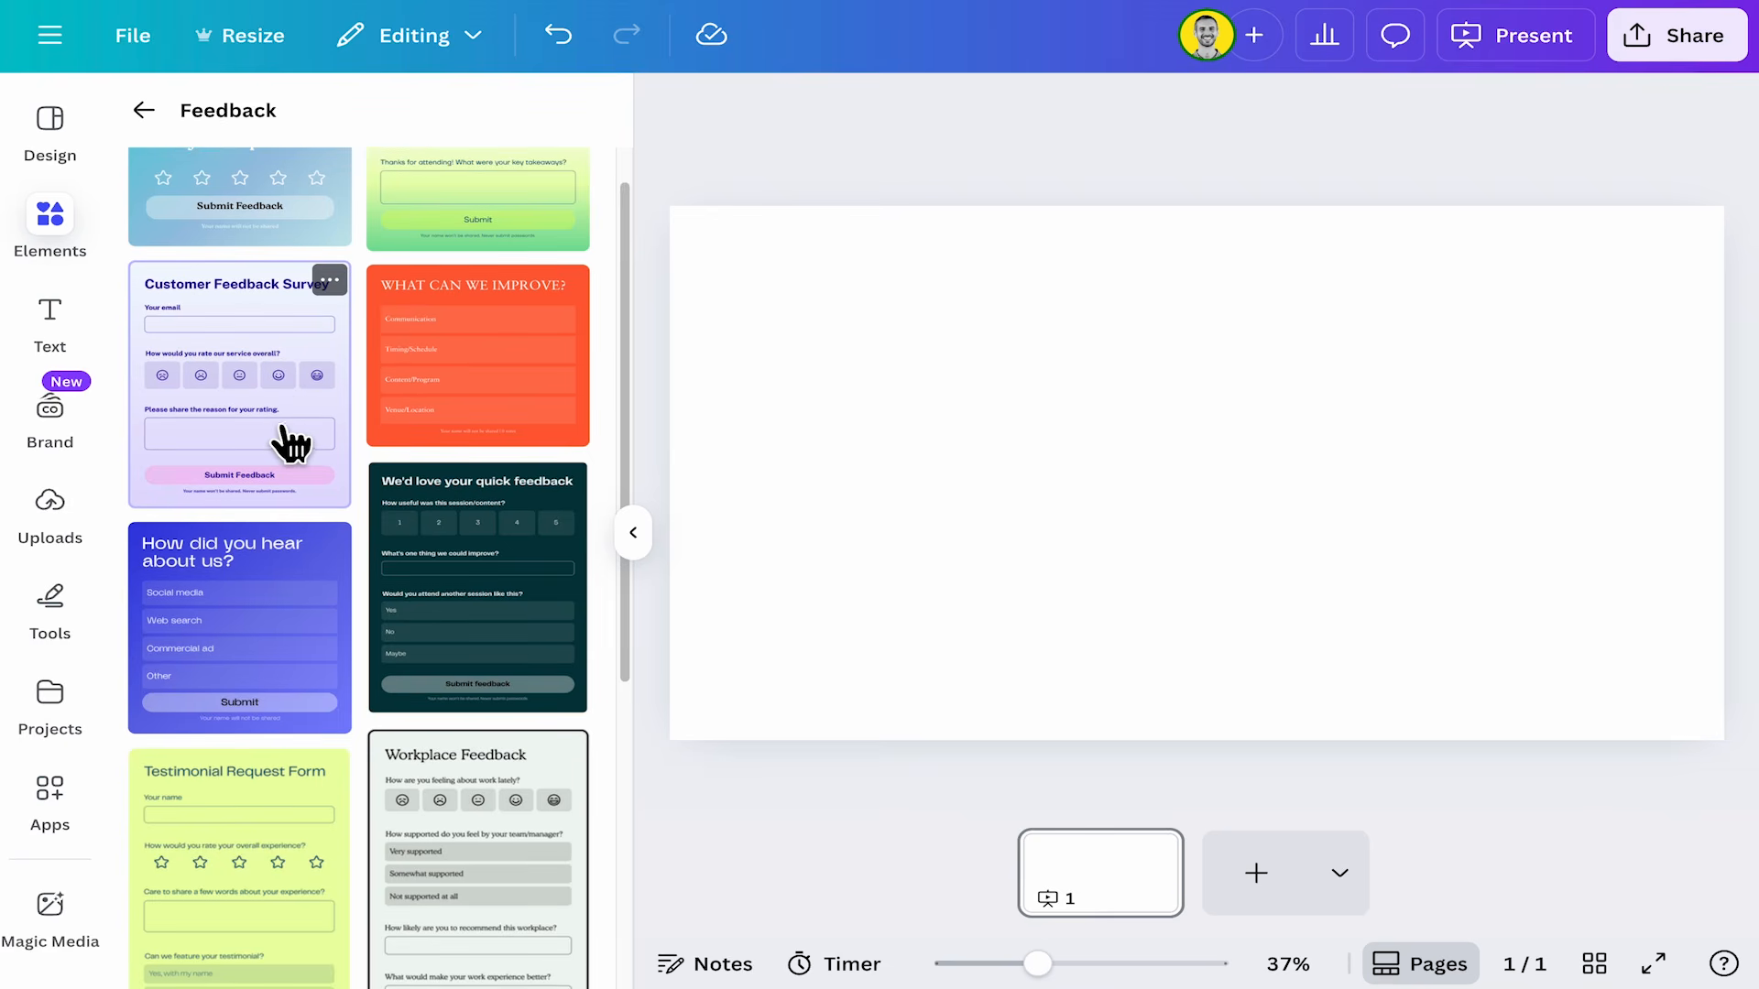
{"action": "left_click", "coordinate": [280, 478]}
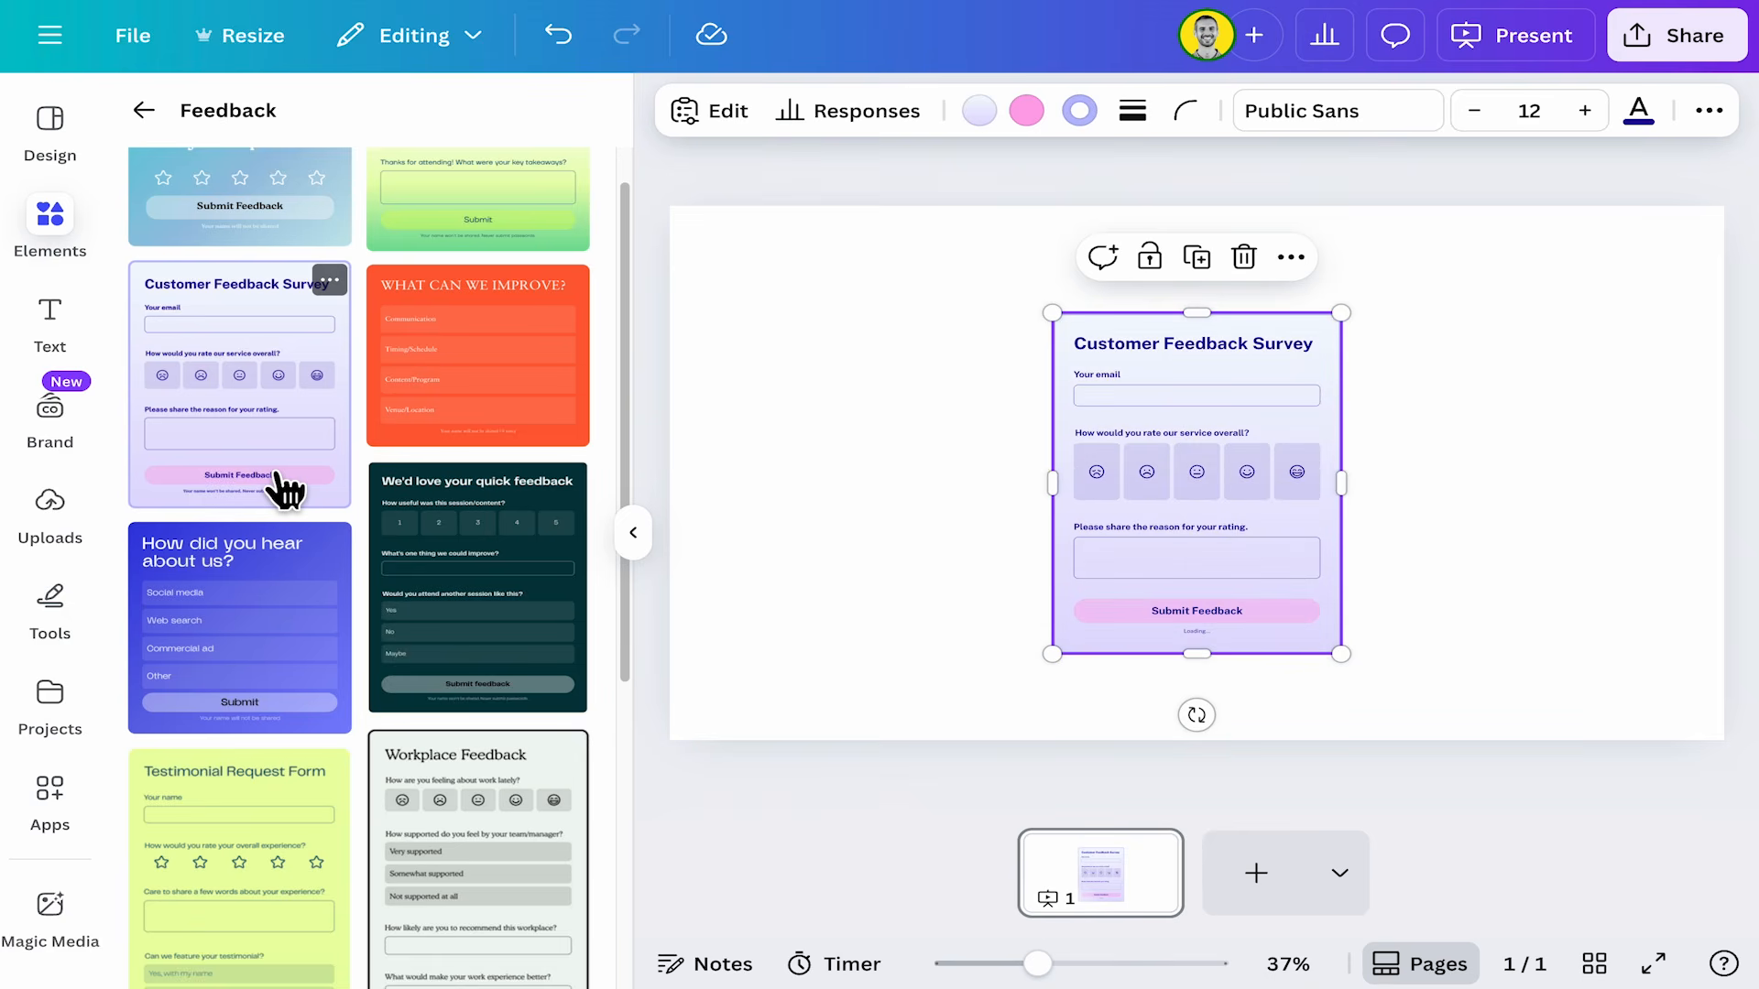
Try setting the form background's second gradient color to red (#FE3131), then undo it.
{"action": "left_click", "coordinate": [633, 532]}
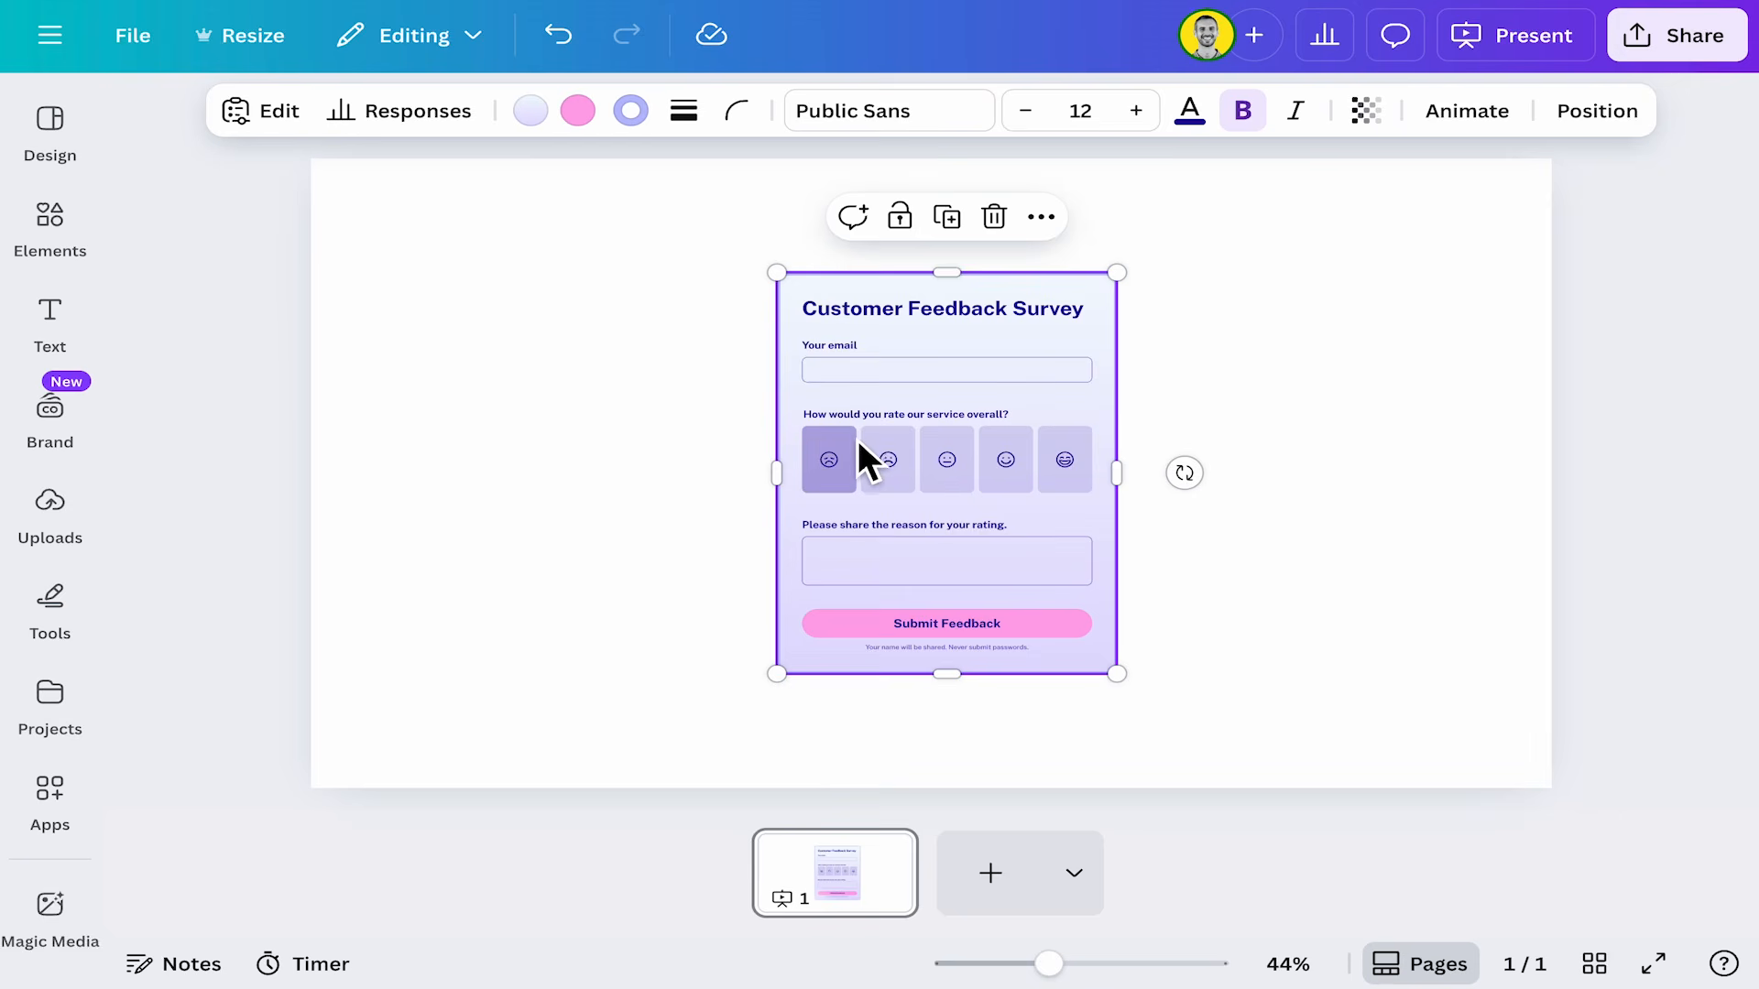
{"action": "left_click", "coordinate": [539, 117]}
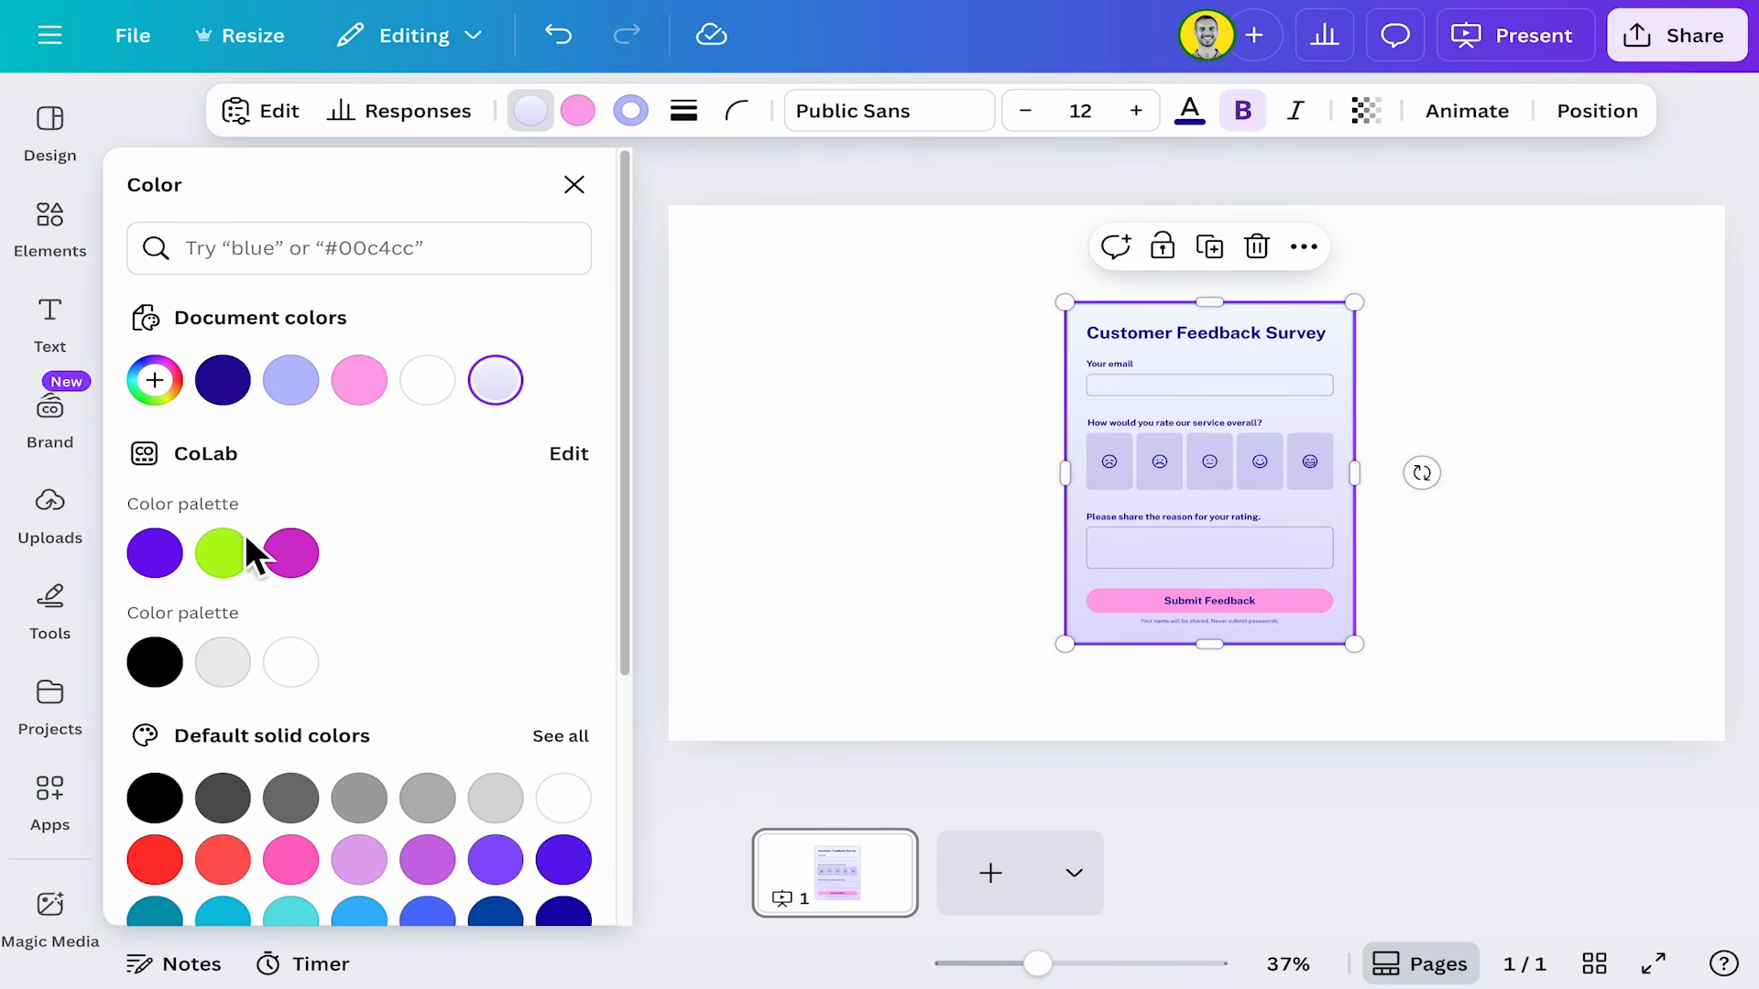
{"action": "left_click", "coordinate": [499, 383]}
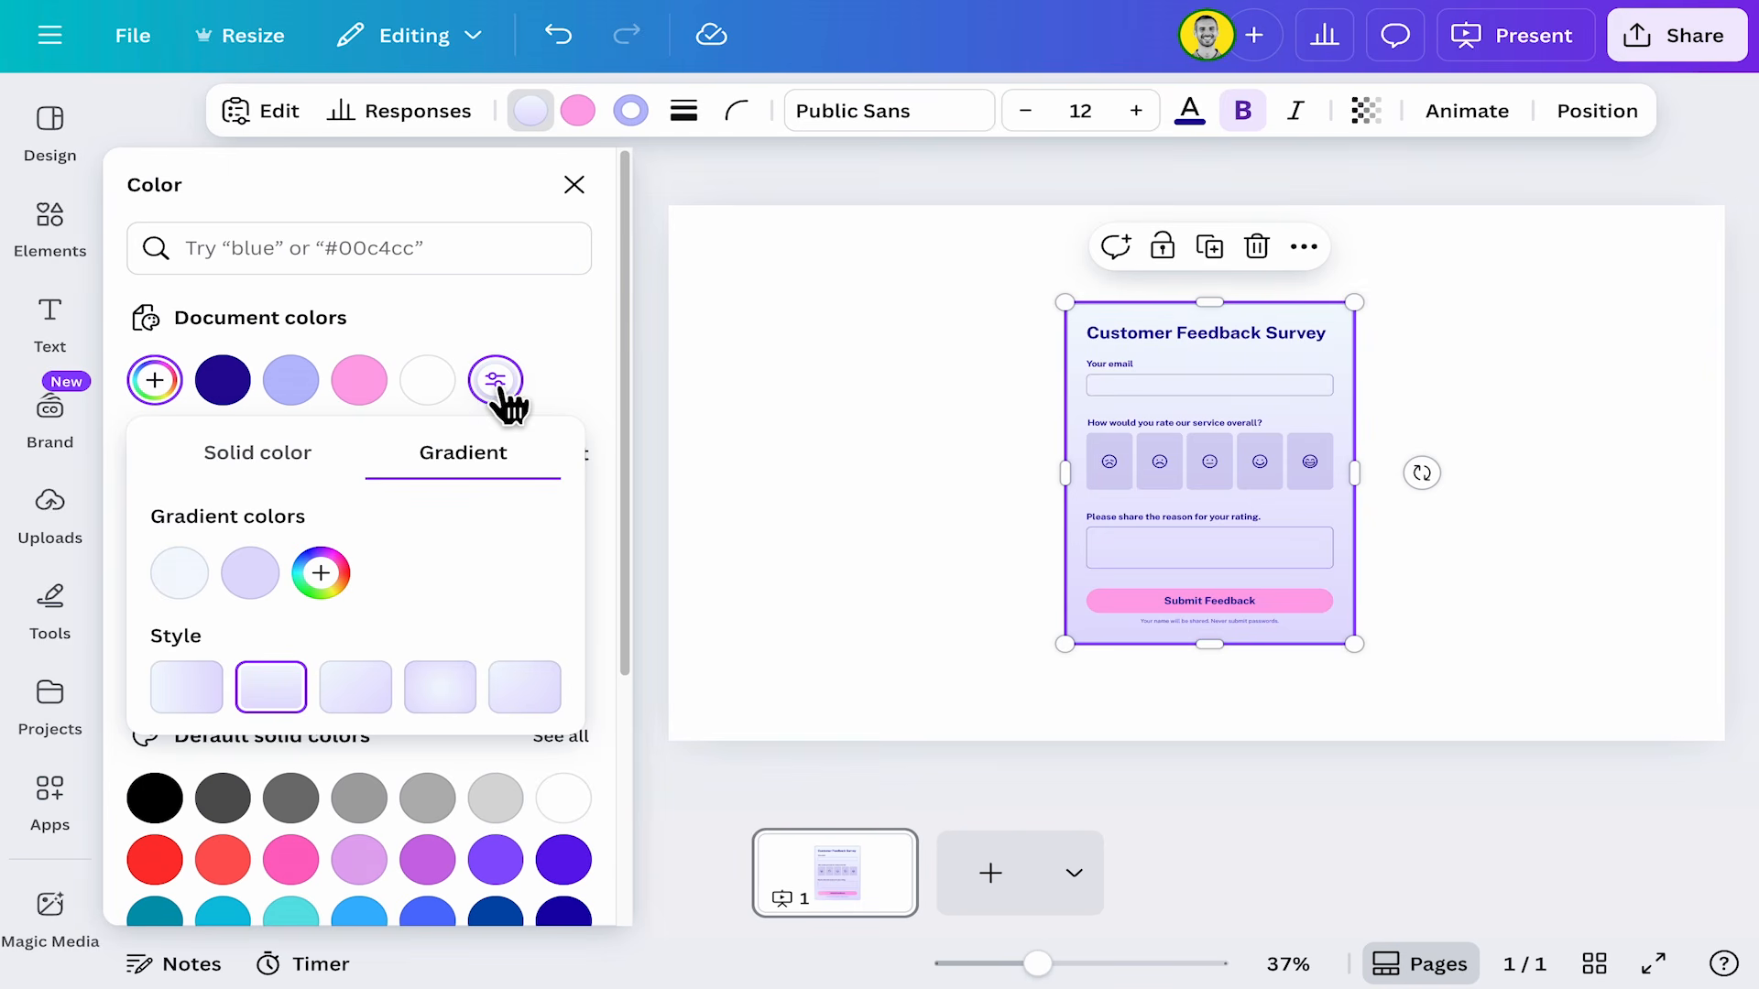
{"action": "left_click", "coordinate": [250, 573]}
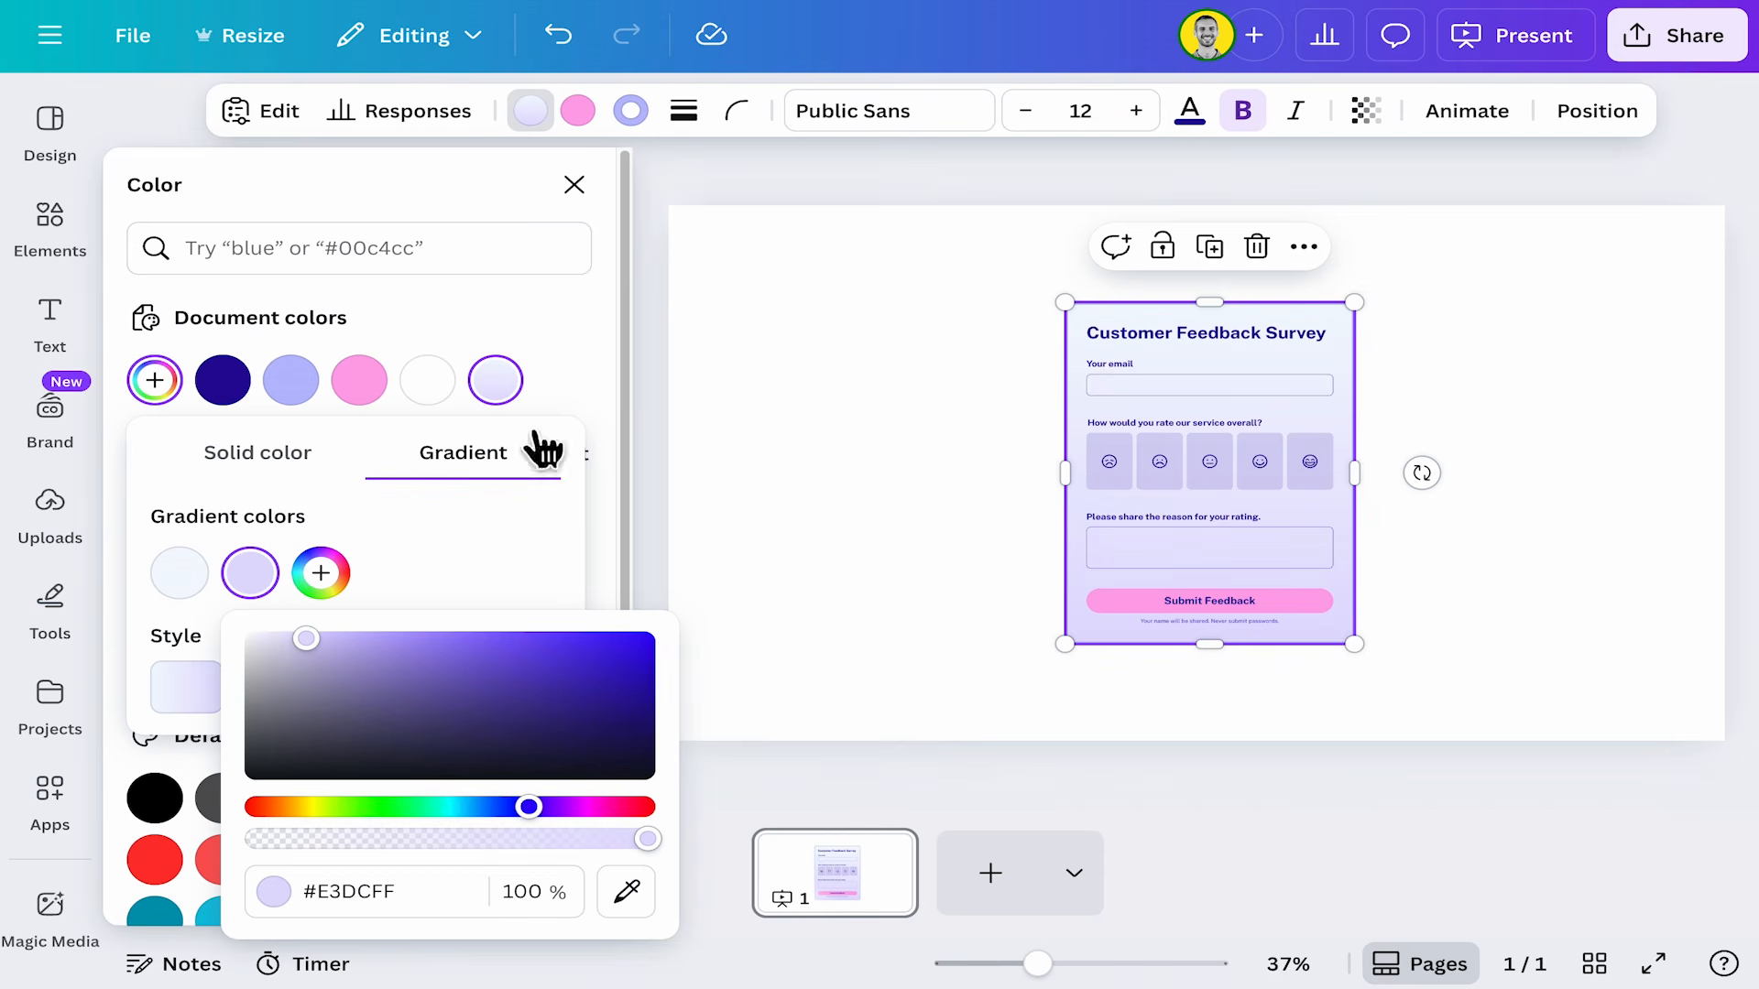
{"action": "left_click", "coordinate": [626, 891]}
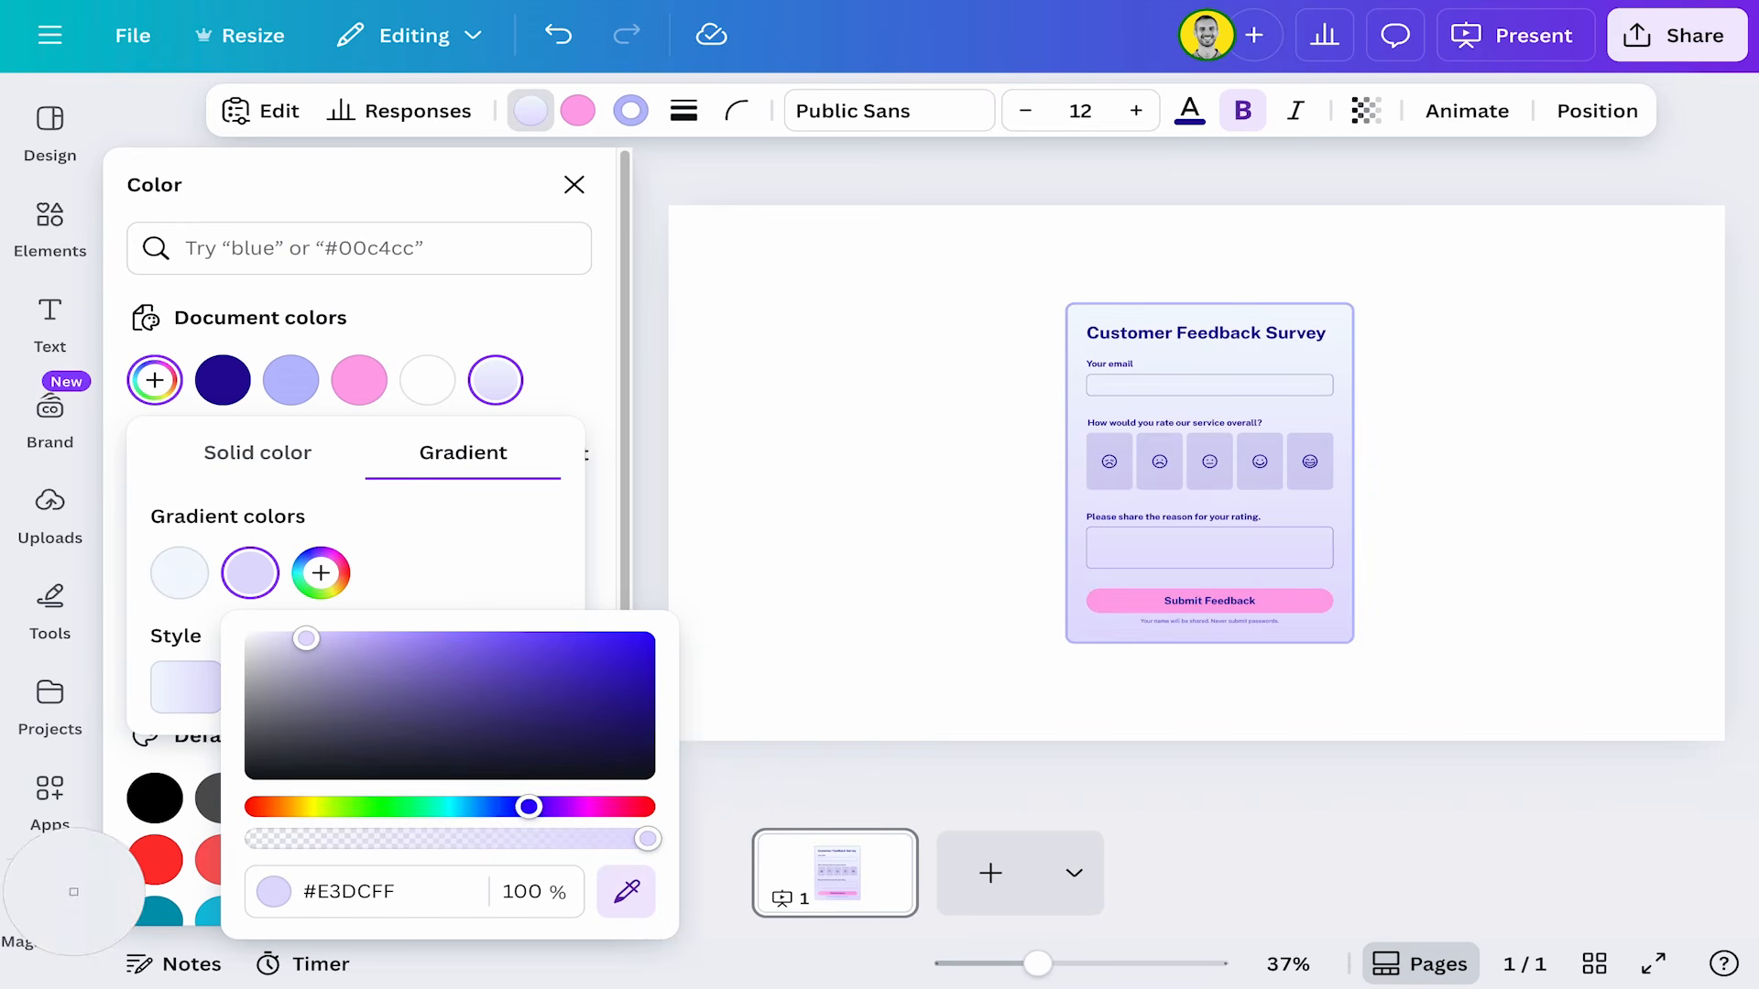
{"action": "left_click", "coordinate": [140, 866]}
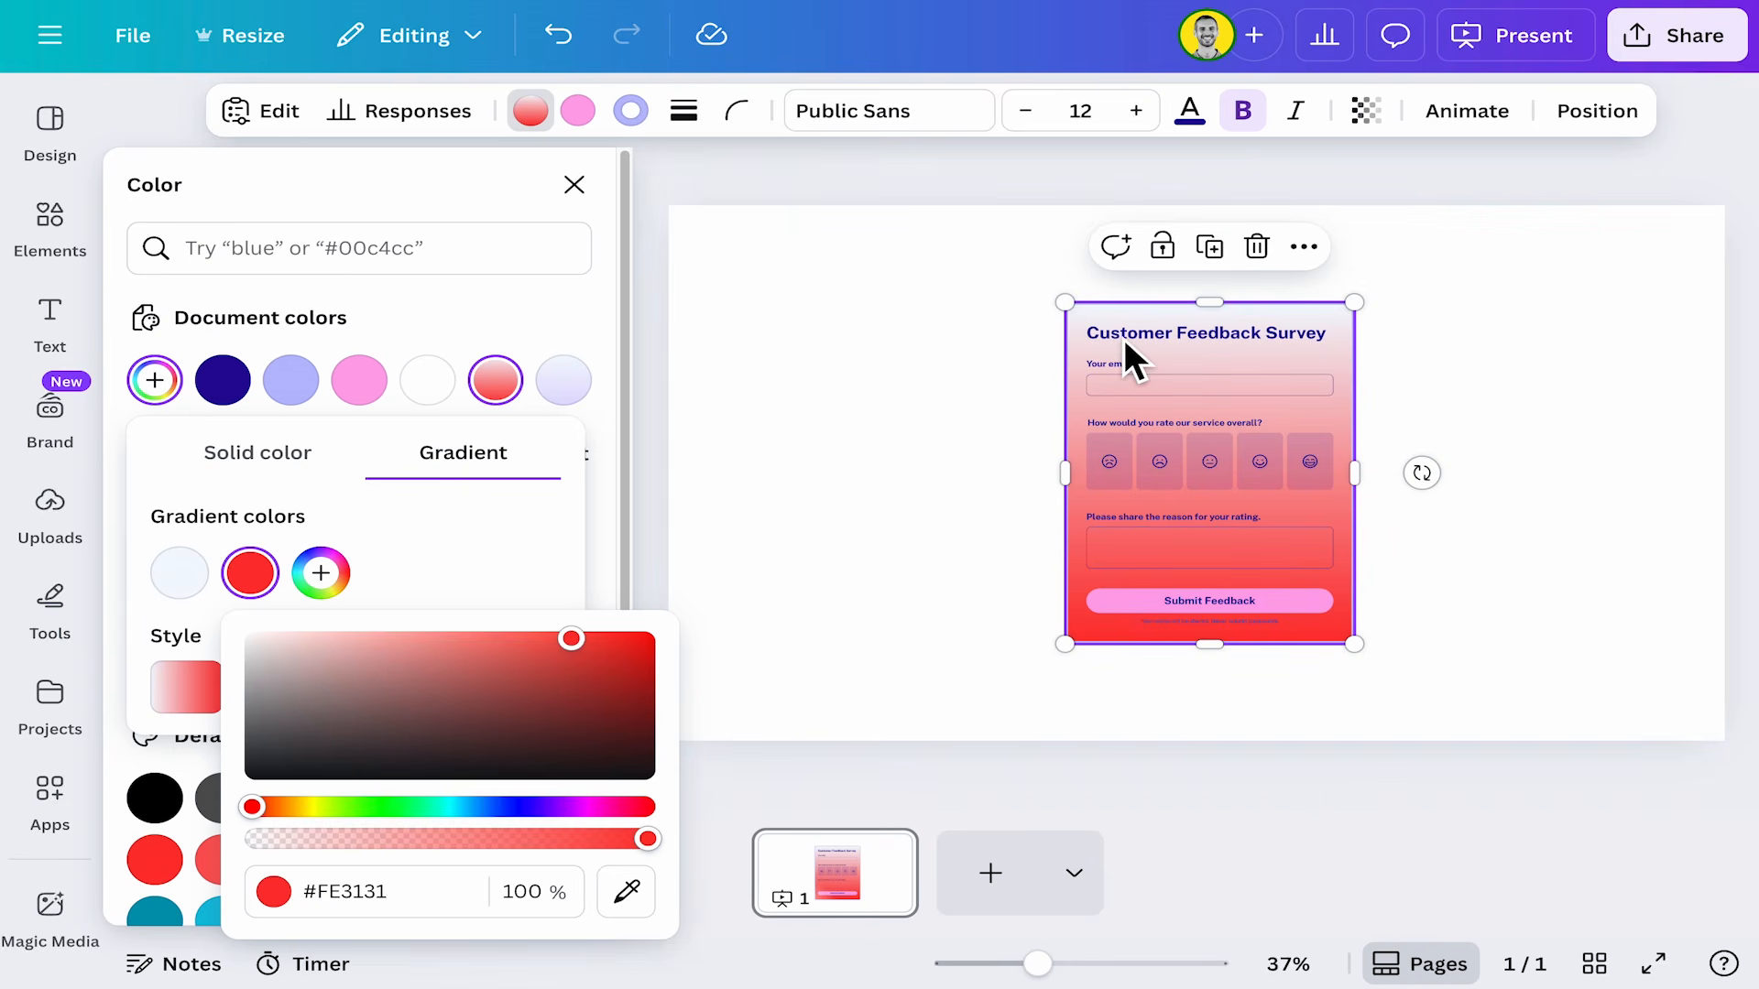
{"action": "left_click", "coordinate": [574, 185]}
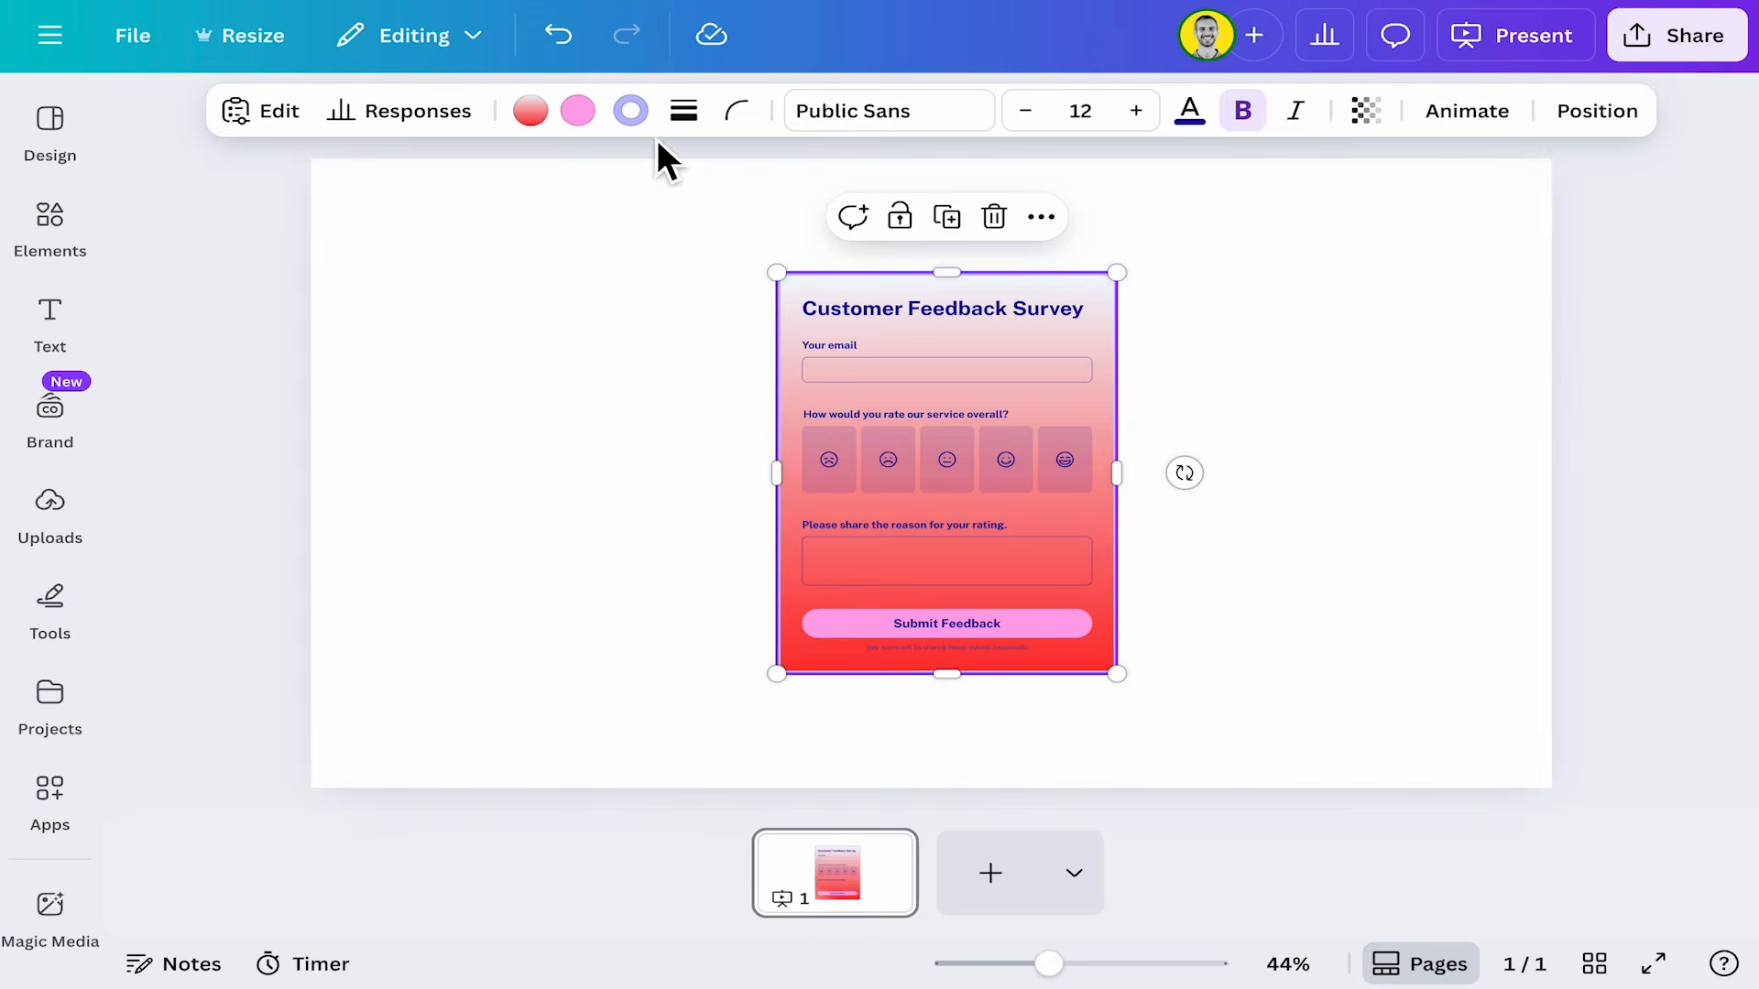
{"action": "left_click", "coordinate": [563, 36]}
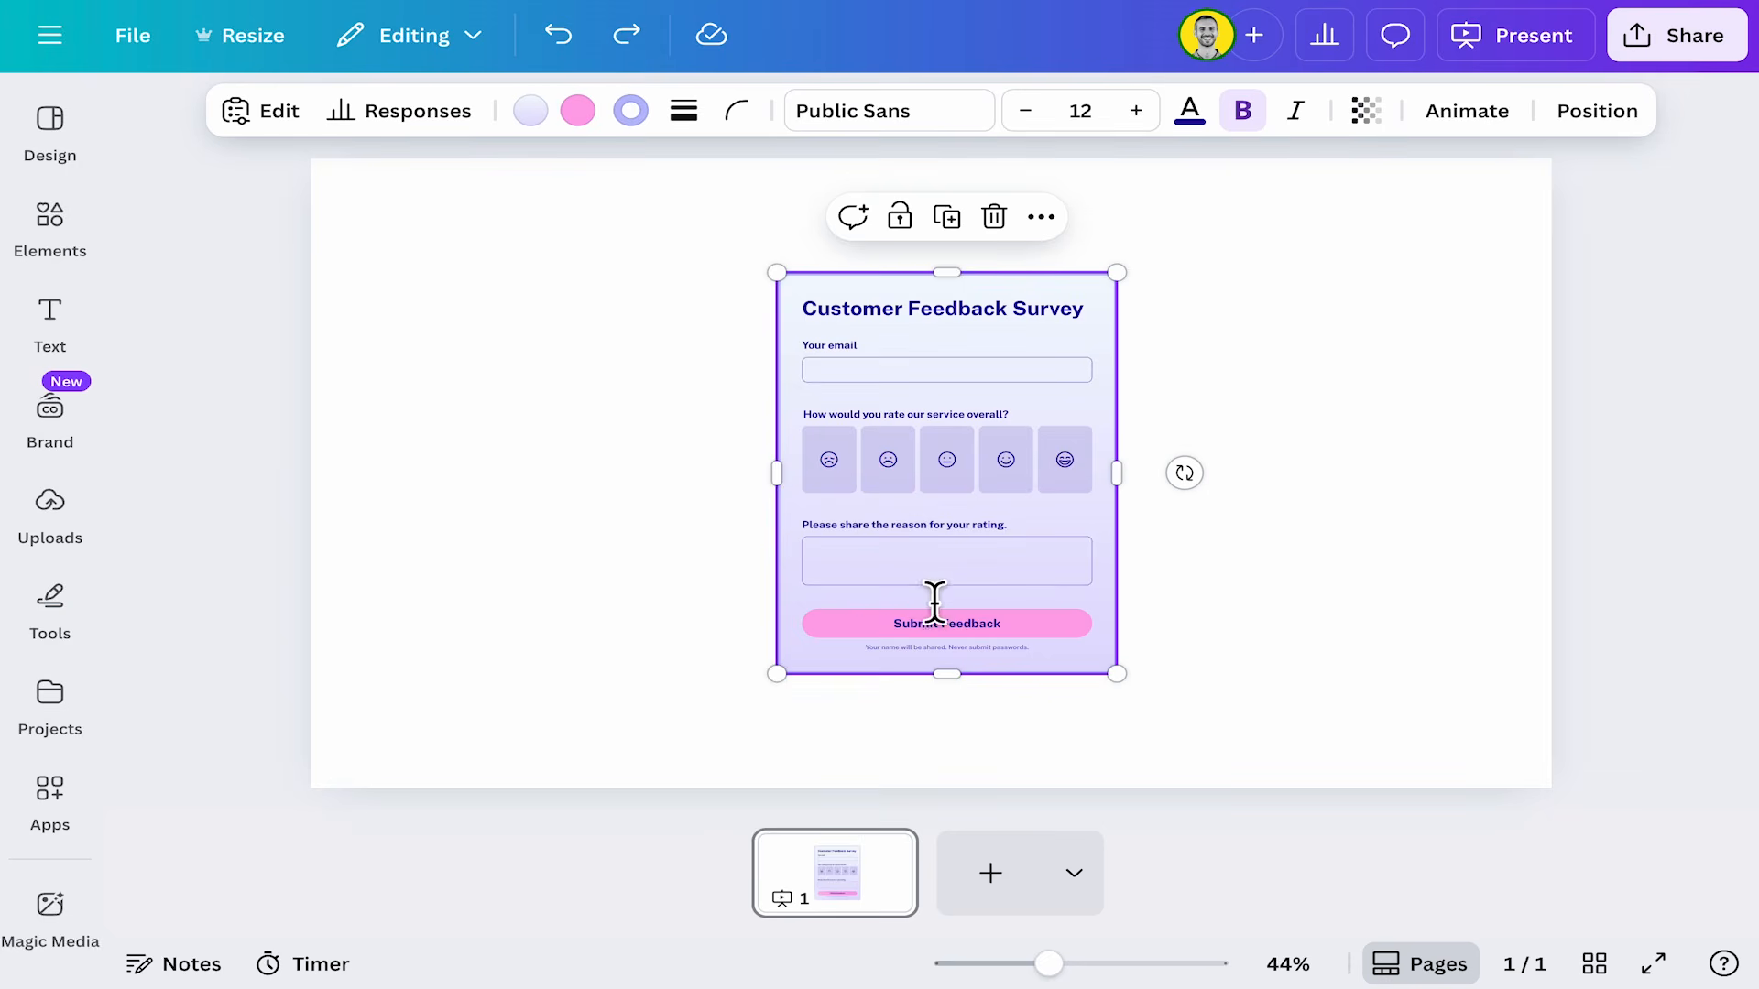
Change the form's button color to the lime green from the CoLab palette.
{"action": "left_click", "coordinate": [577, 111]}
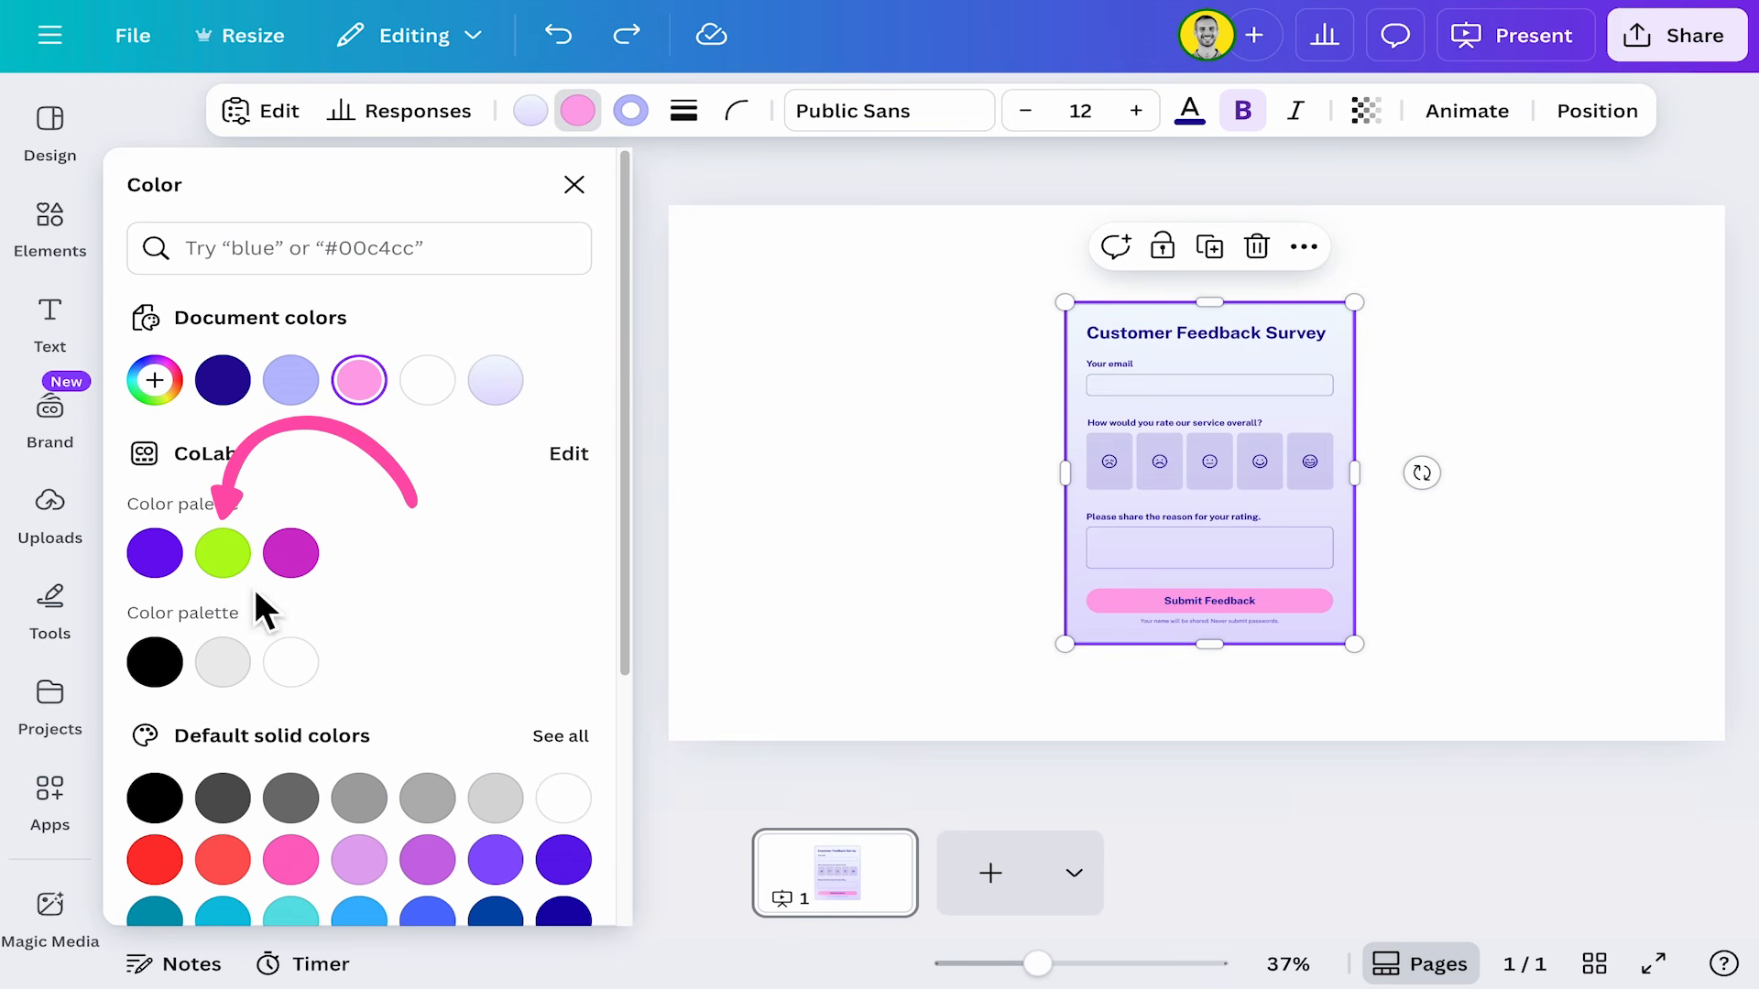
{"action": "left_click", "coordinate": [223, 555]}
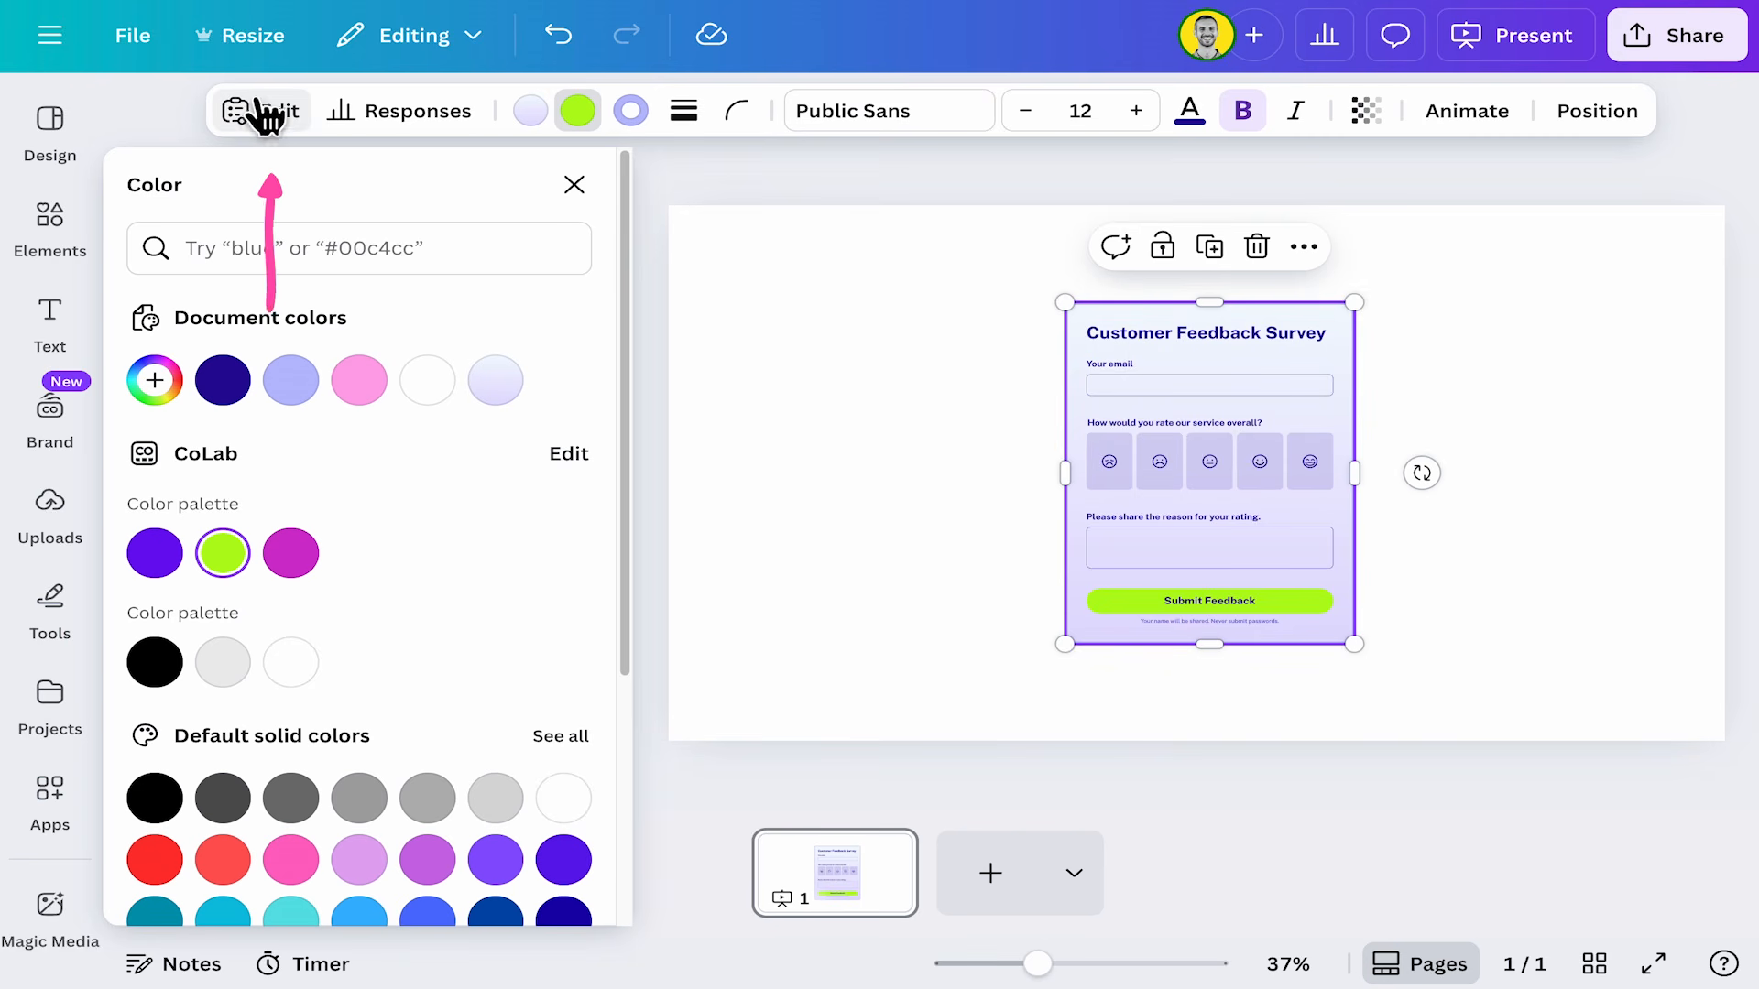
Open the form's questions and rename the email question to "Drop us your email".
{"action": "left_click", "coordinate": [288, 112]}
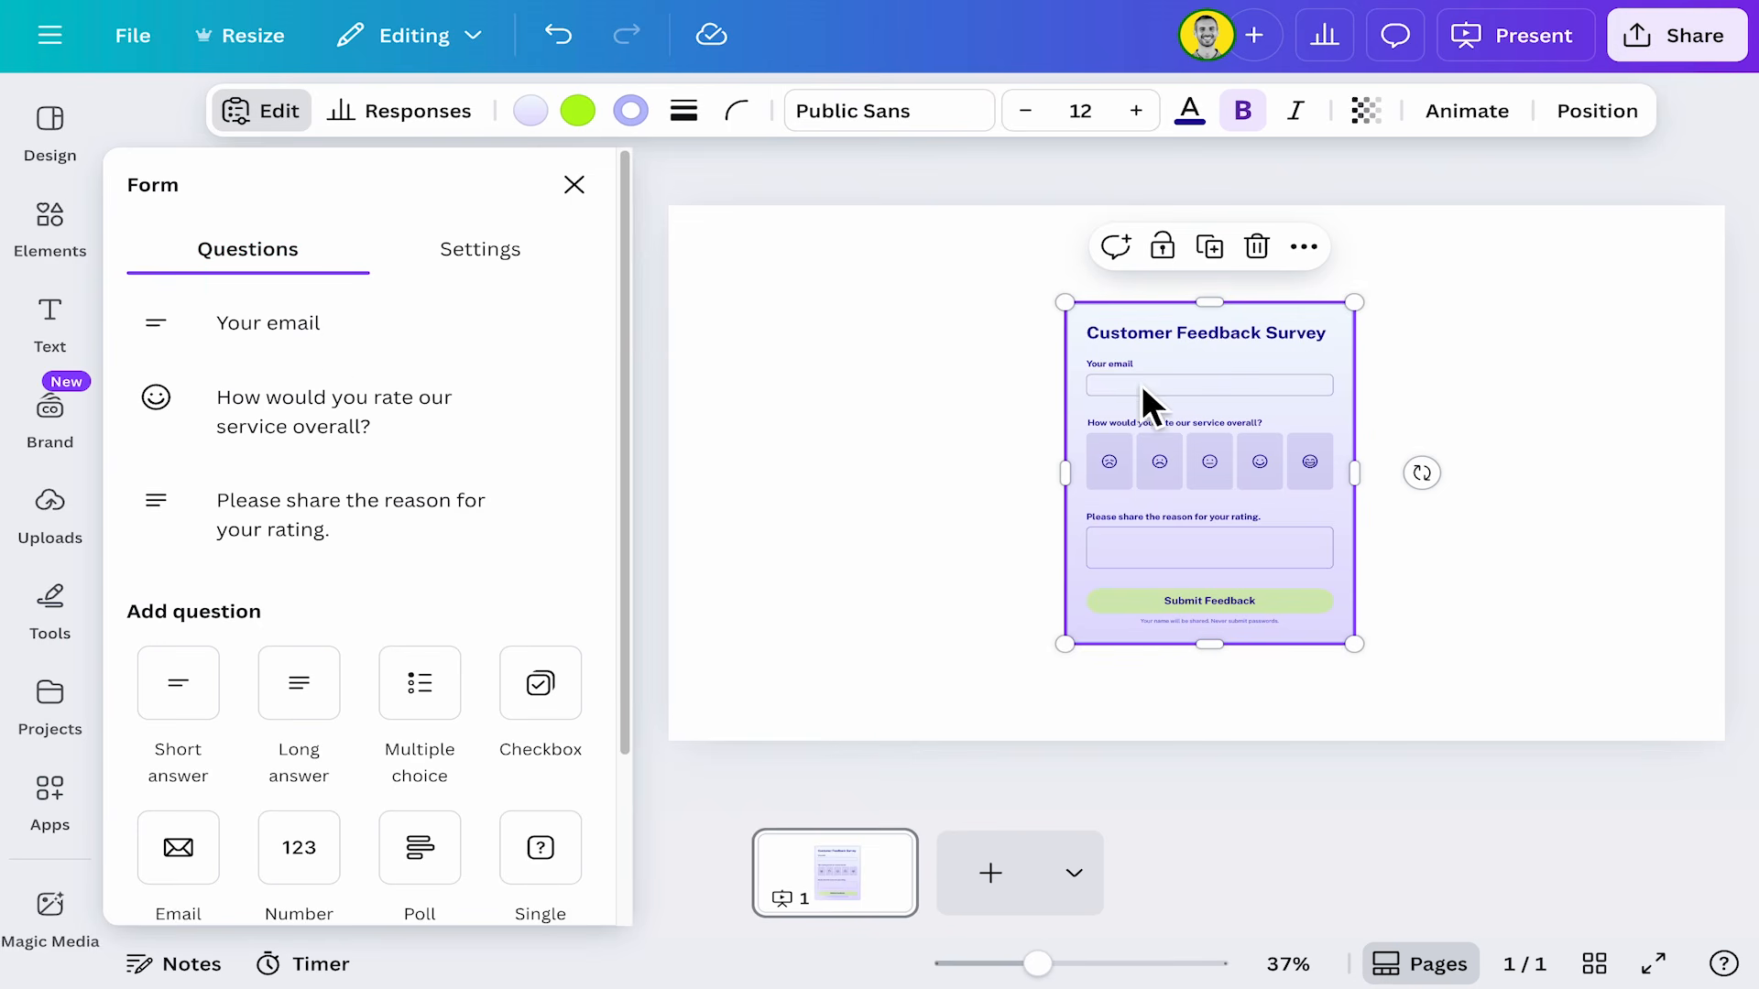
{"action": "left_click", "coordinate": [321, 339]}
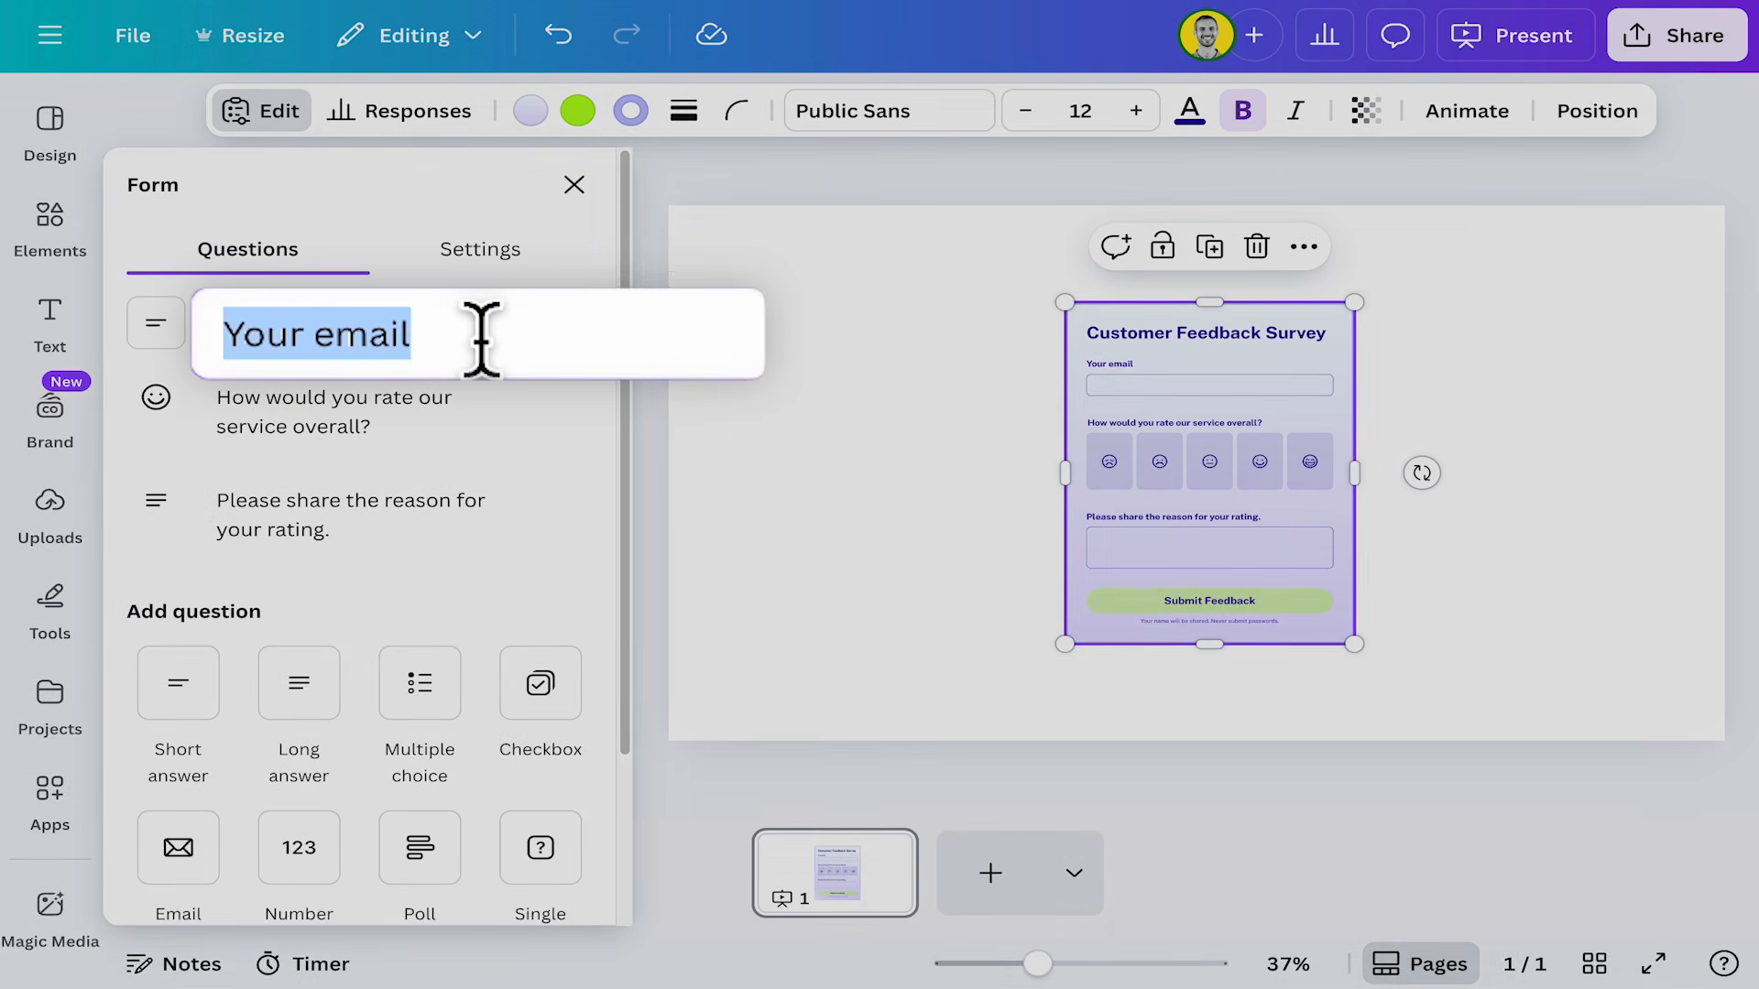
{"action": "type", "text": "Drop us your email"}
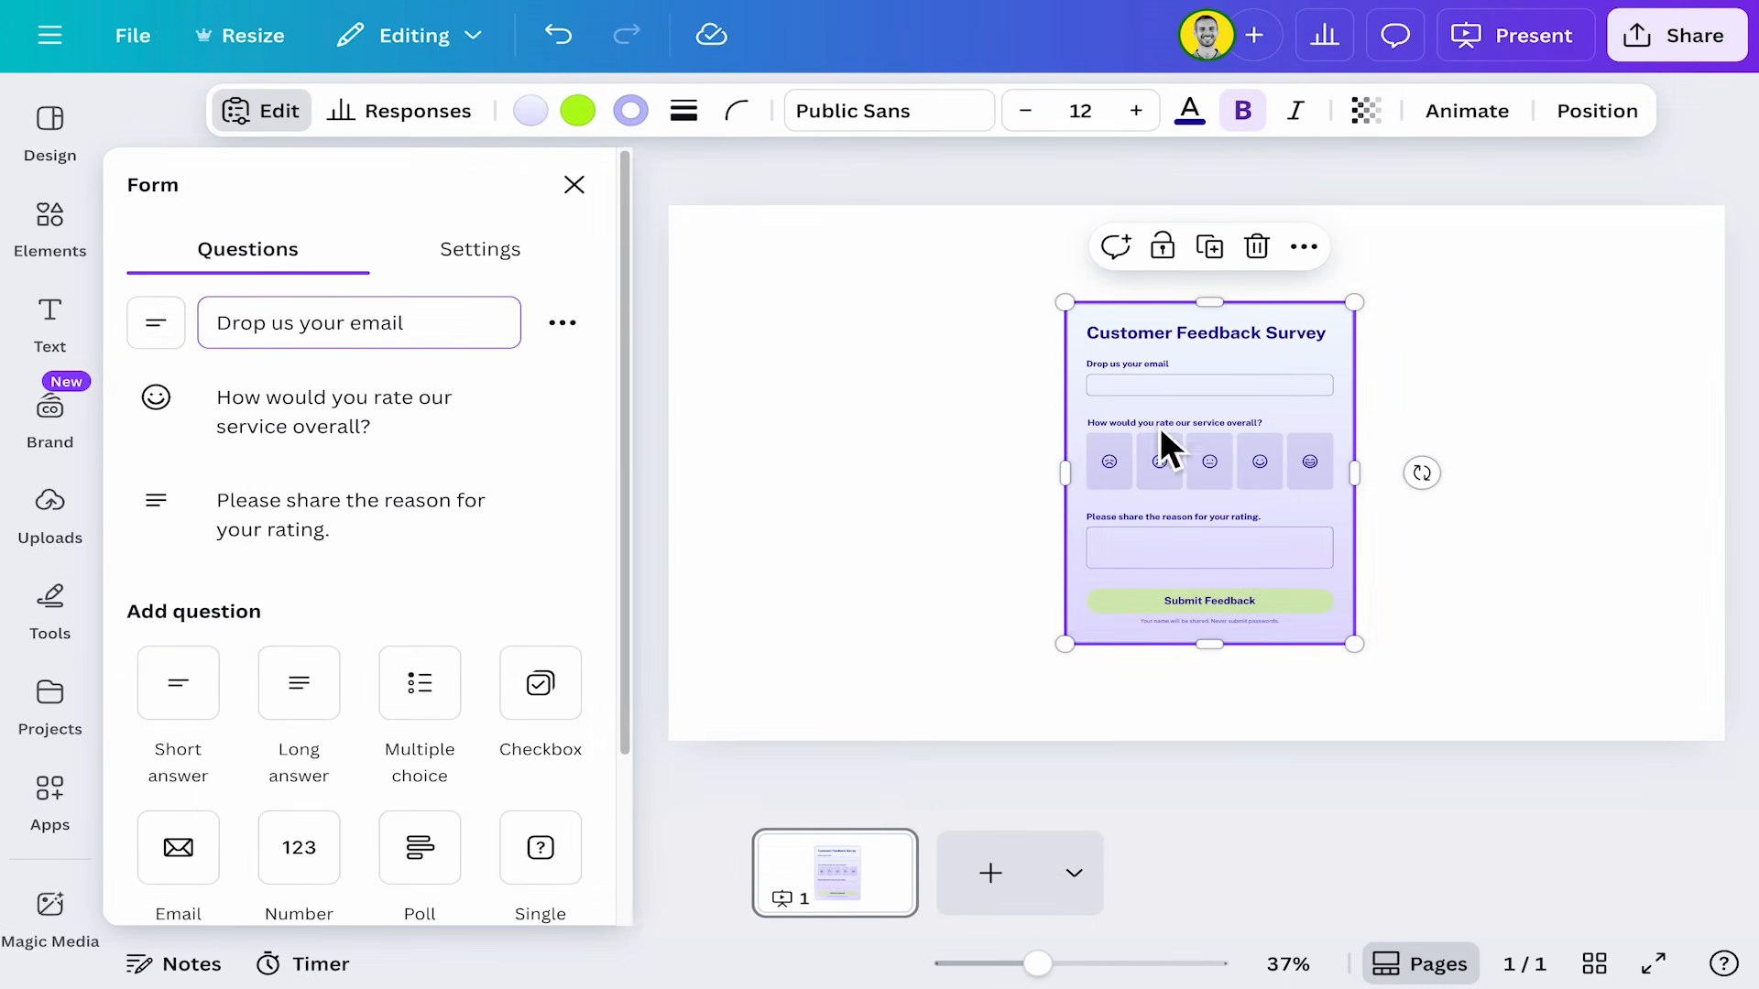
Make the email question a required question.
{"action": "left_click_drag", "start_coordinate": [1038, 965], "coordinate": [1069, 967]}
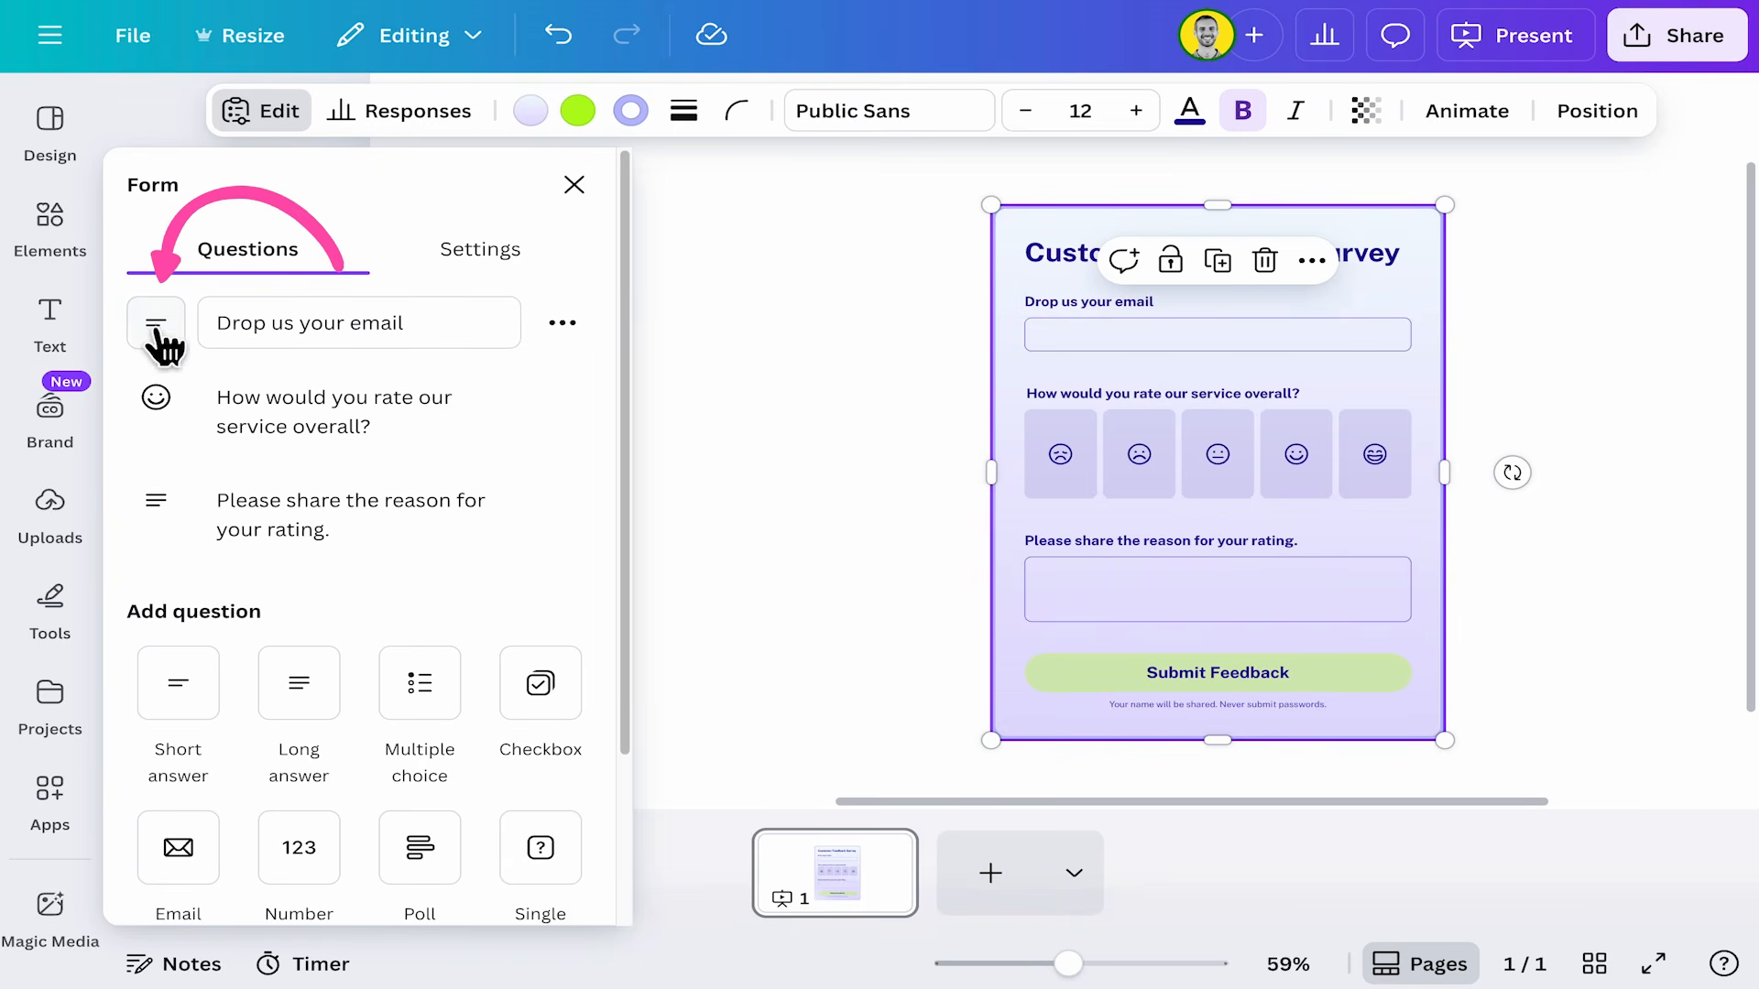
{"action": "left_click", "coordinate": [561, 322]}
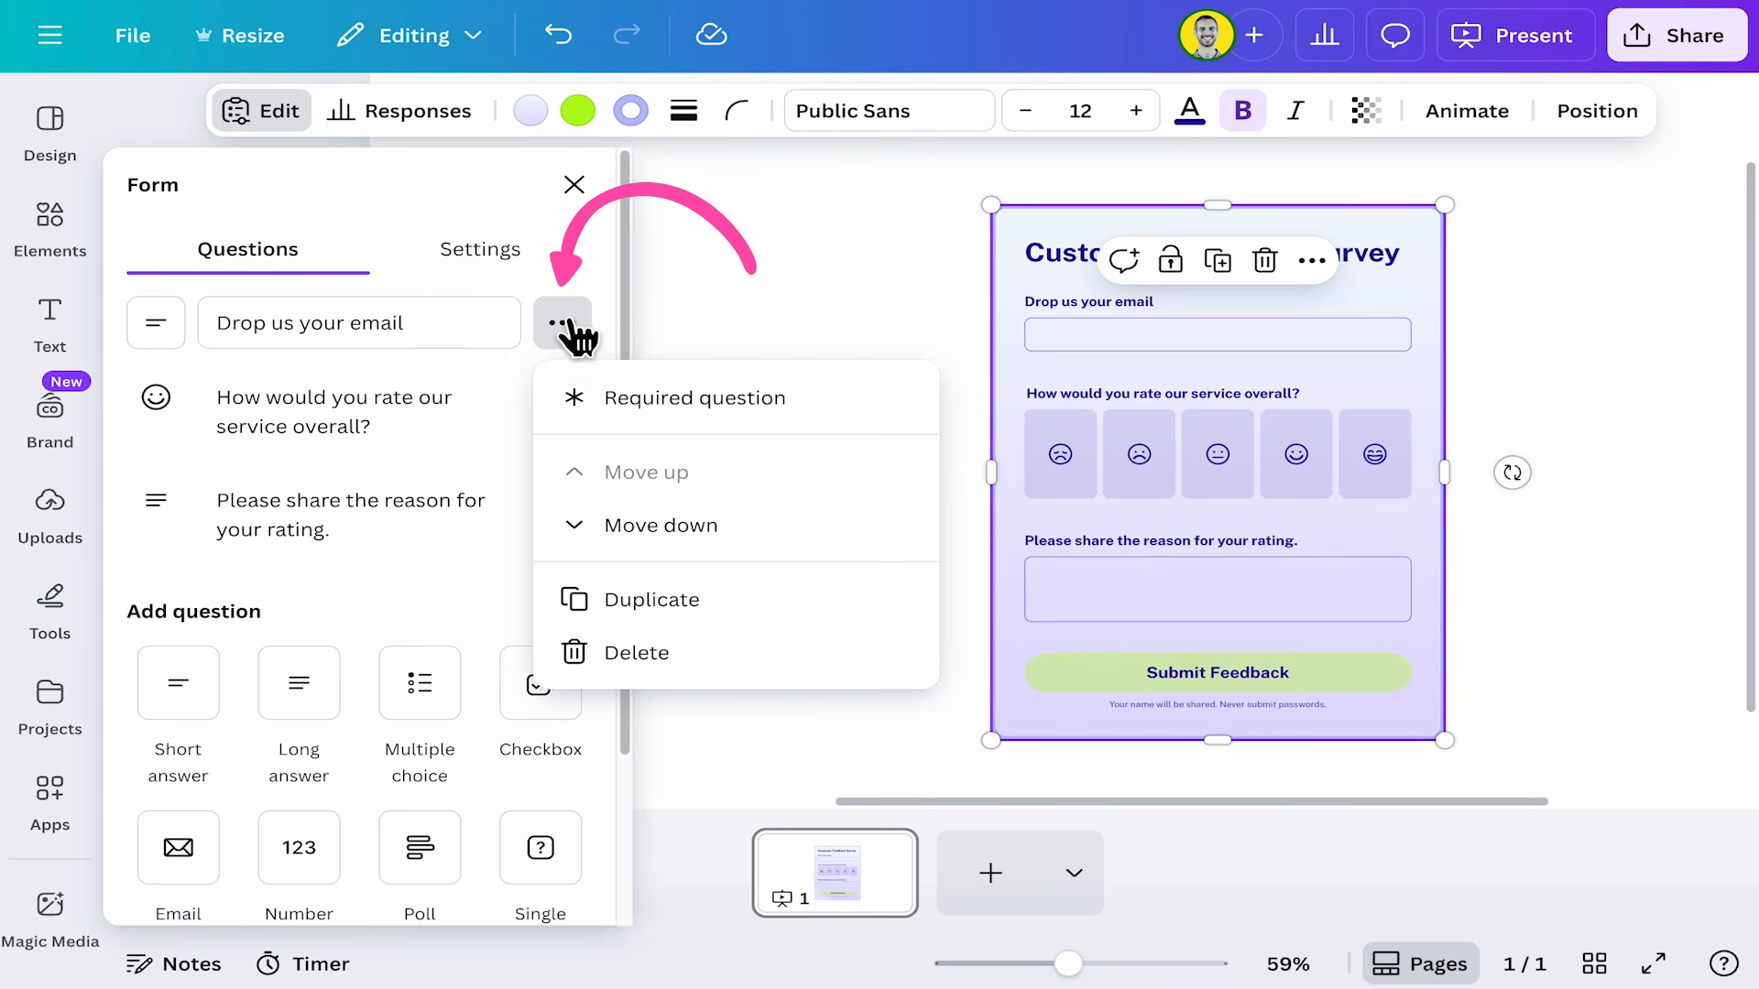
{"action": "left_click", "coordinate": [581, 412]}
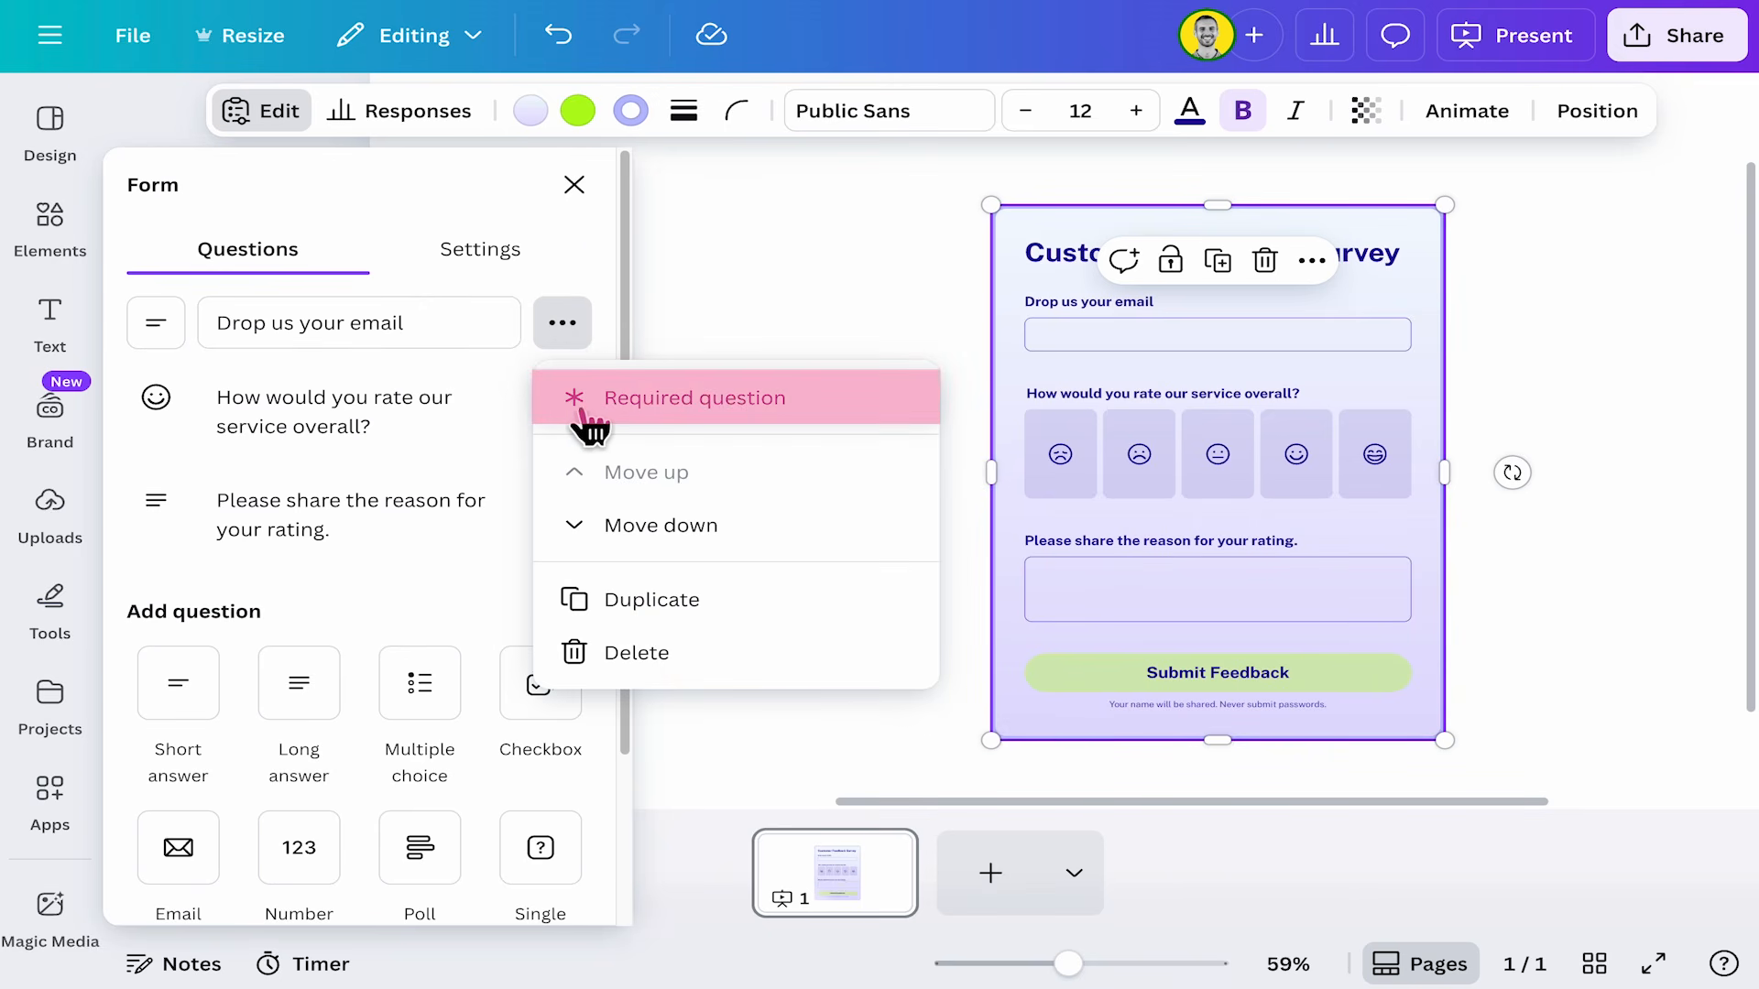
{"action": "left_click", "coordinate": [750, 405]}
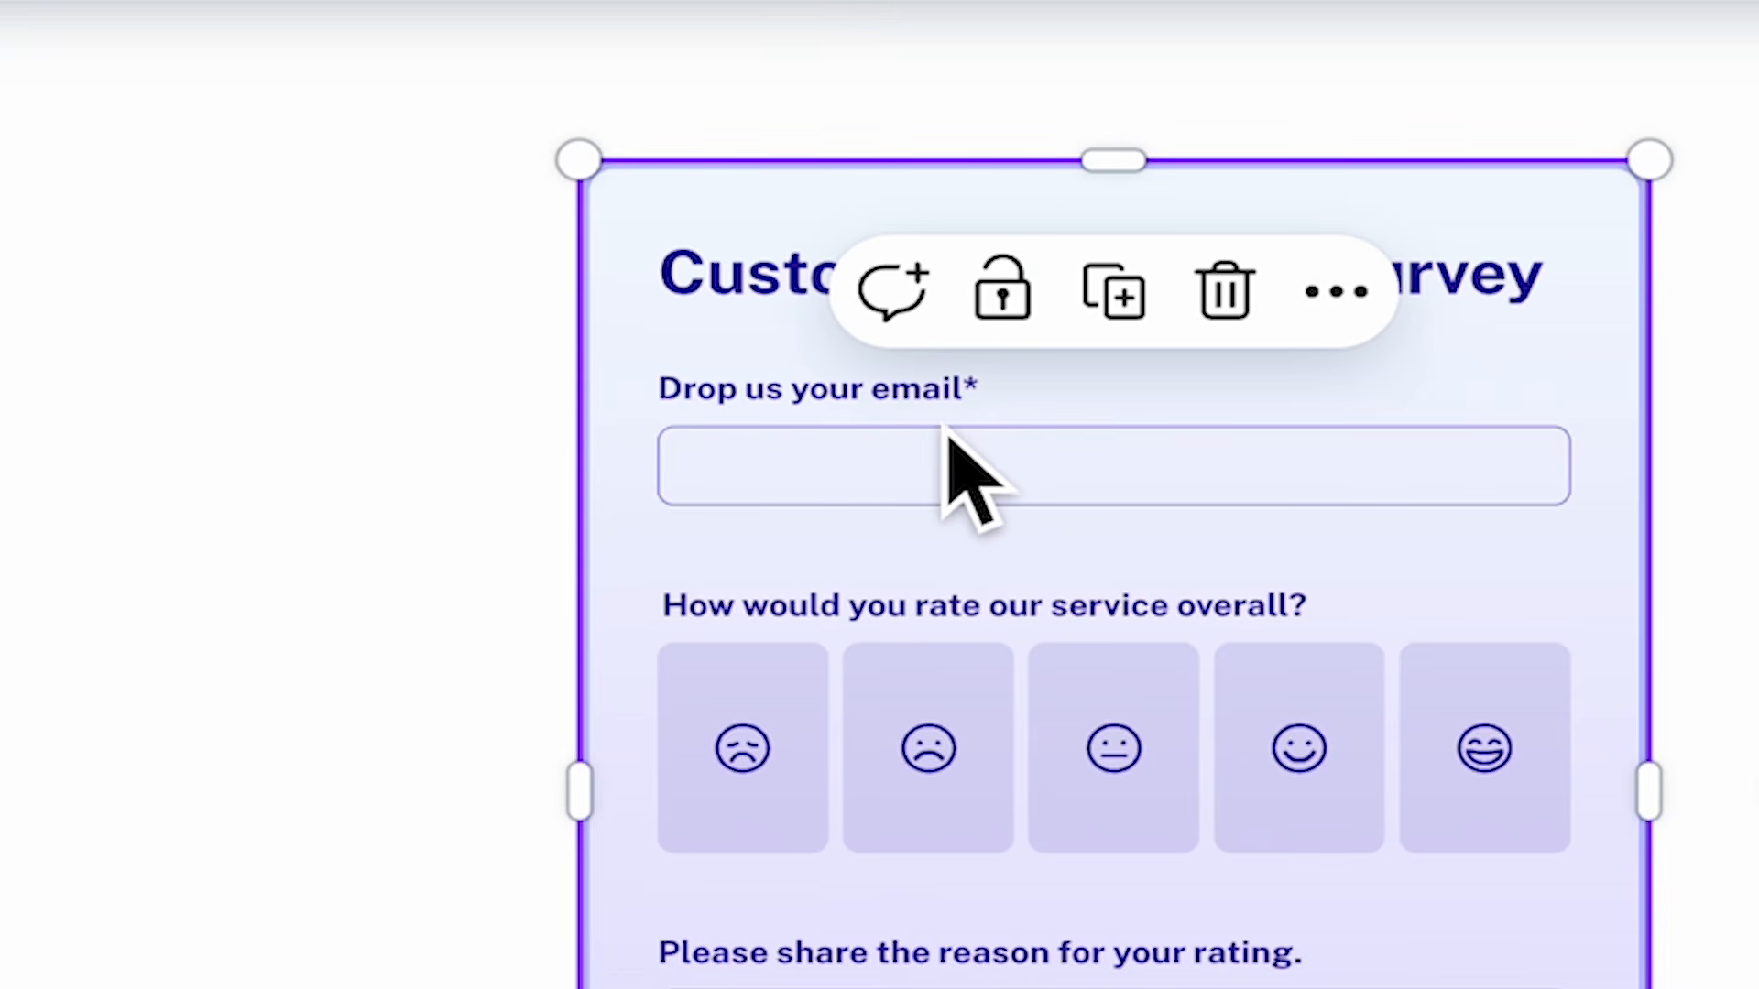
Add a Poll question and enter "Where did you hear from us?" as its first option.
{"action": "left_click", "coordinate": [565, 327]}
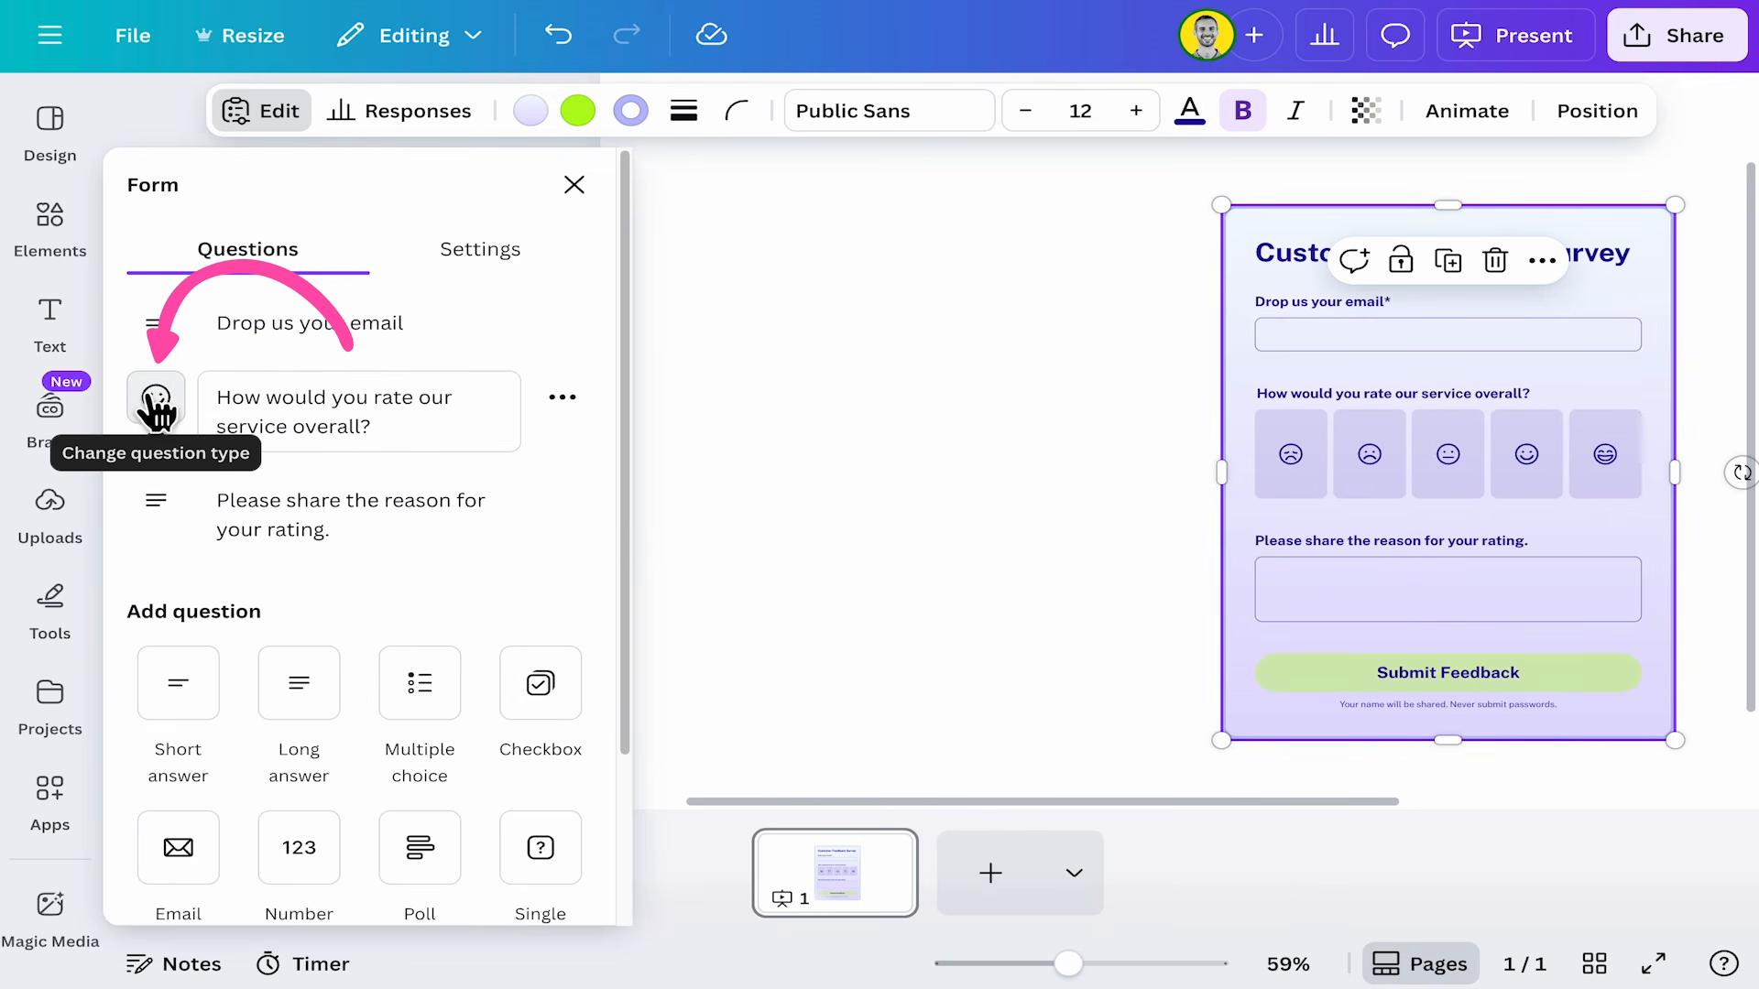
{"action": "scroll", "coordinate": [179, 659], "scroll_direction": "down", "scroll_amount": 3}
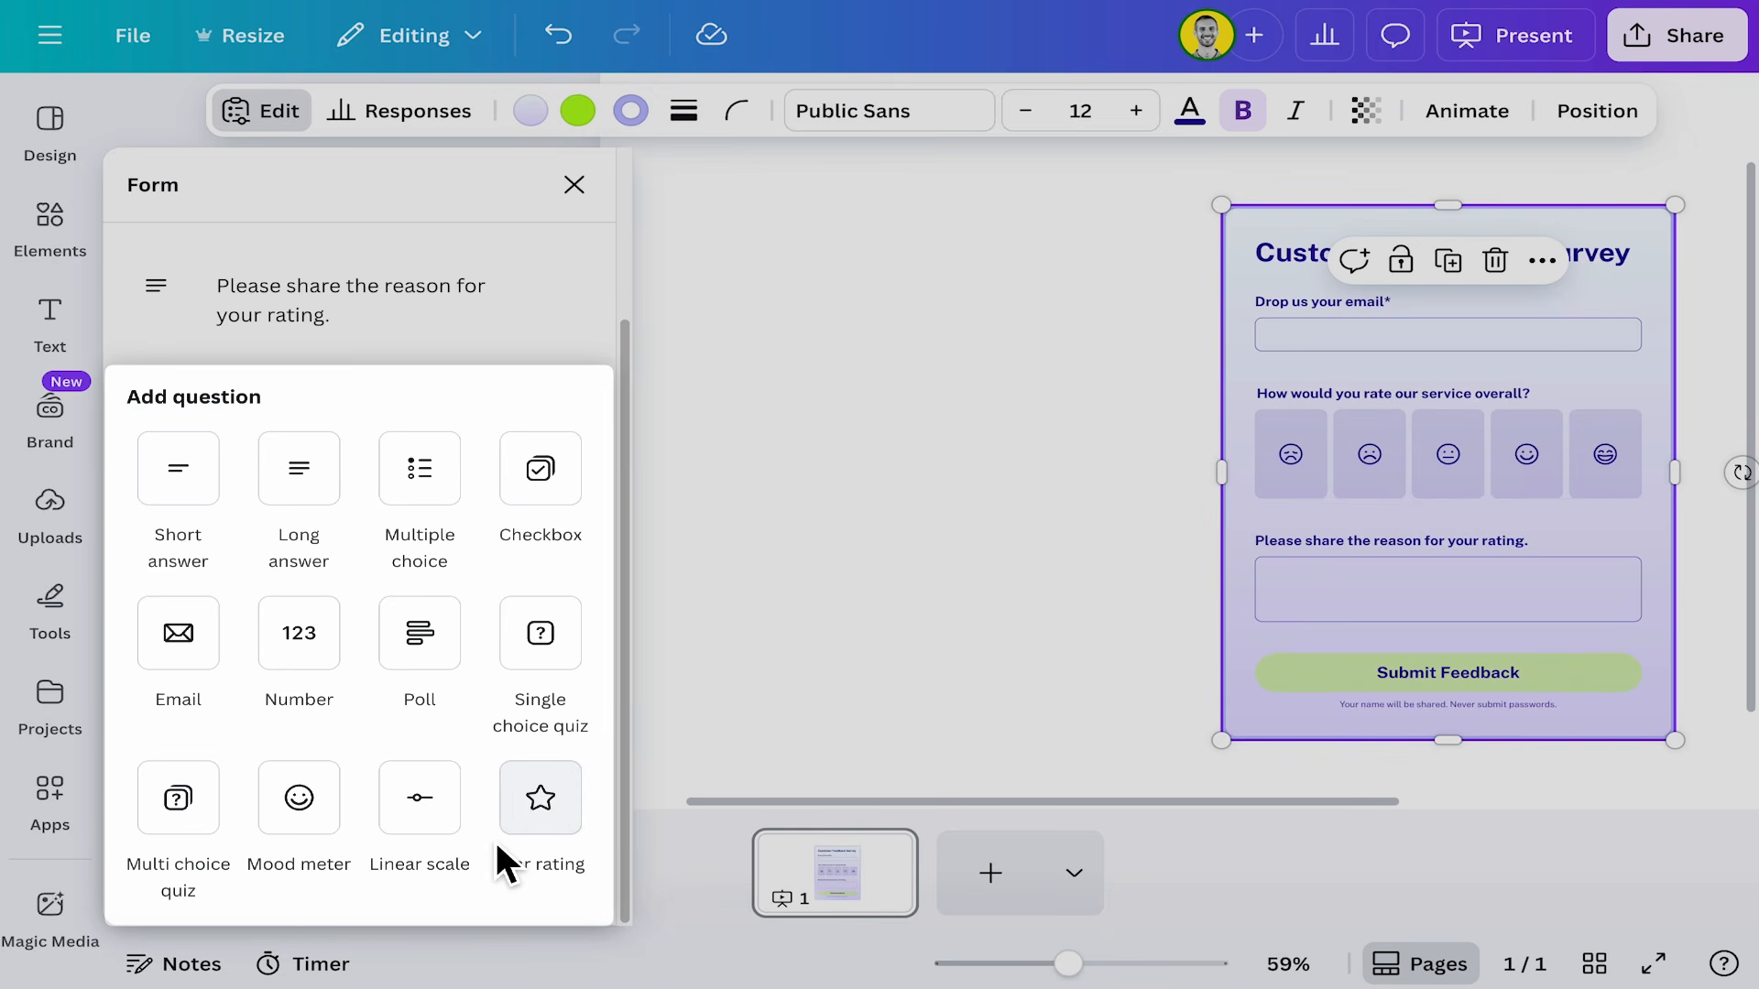
{"action": "left_click", "coordinate": [397, 632]}
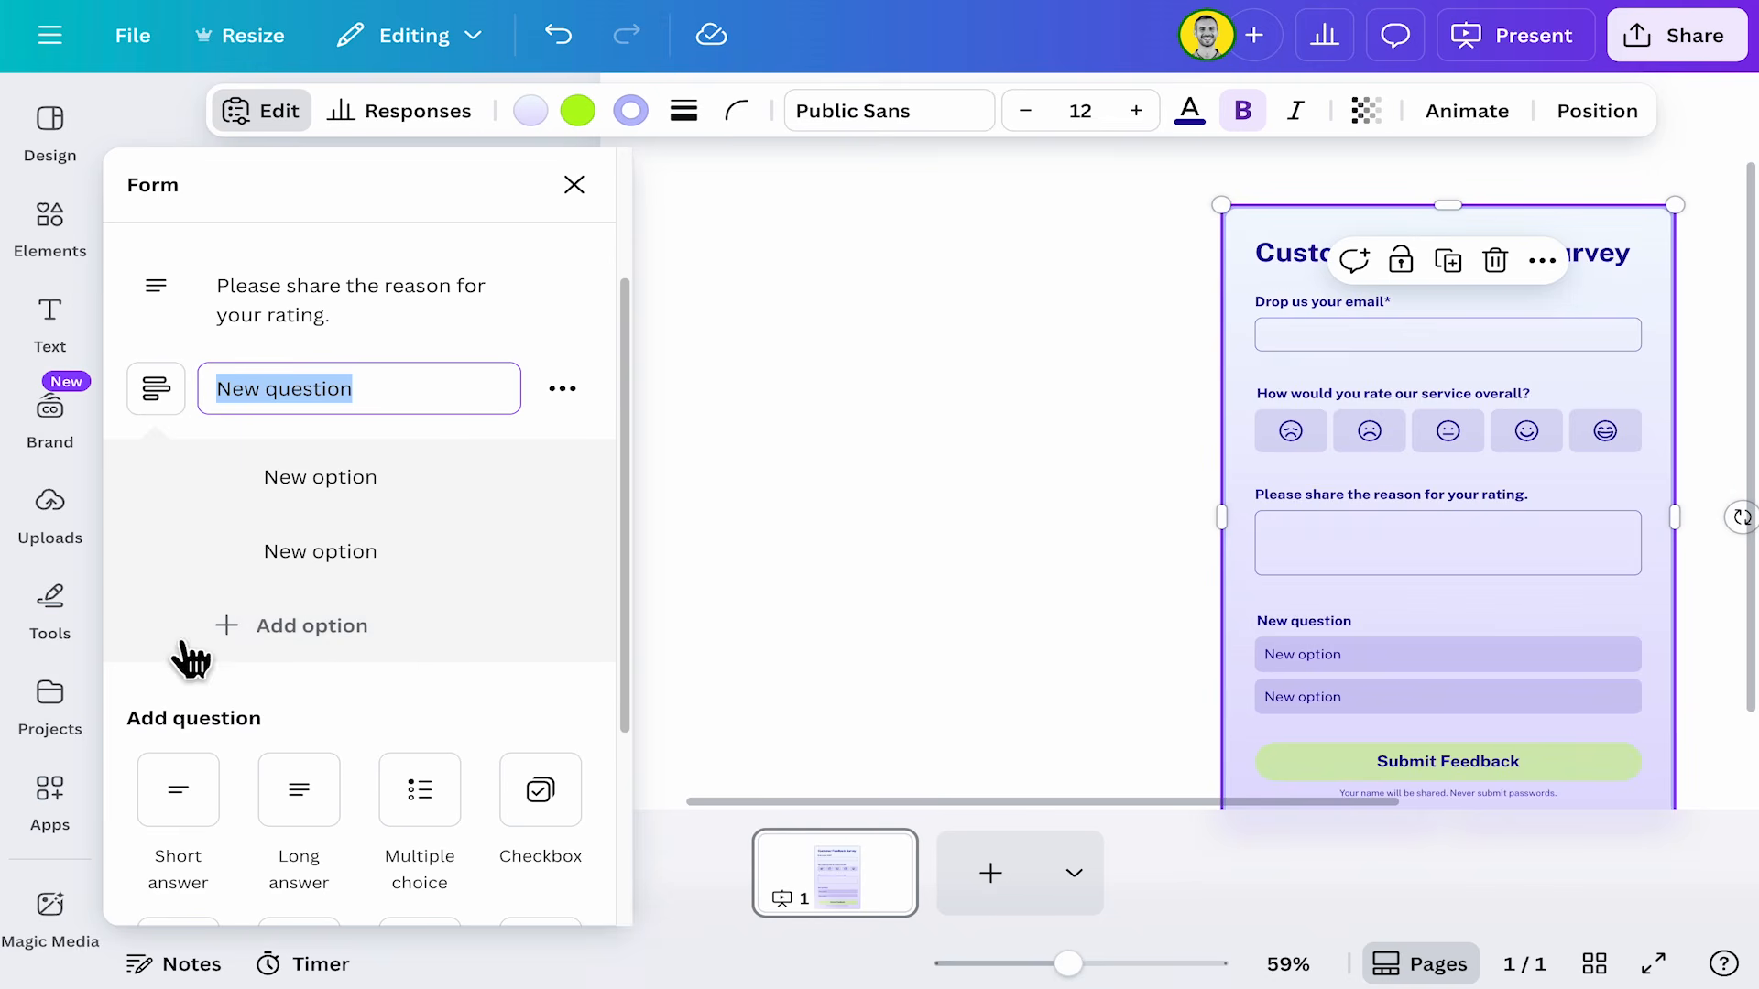
{"action": "left_click_drag", "start_coordinate": [271, 502], "coordinate": [496, 502]}
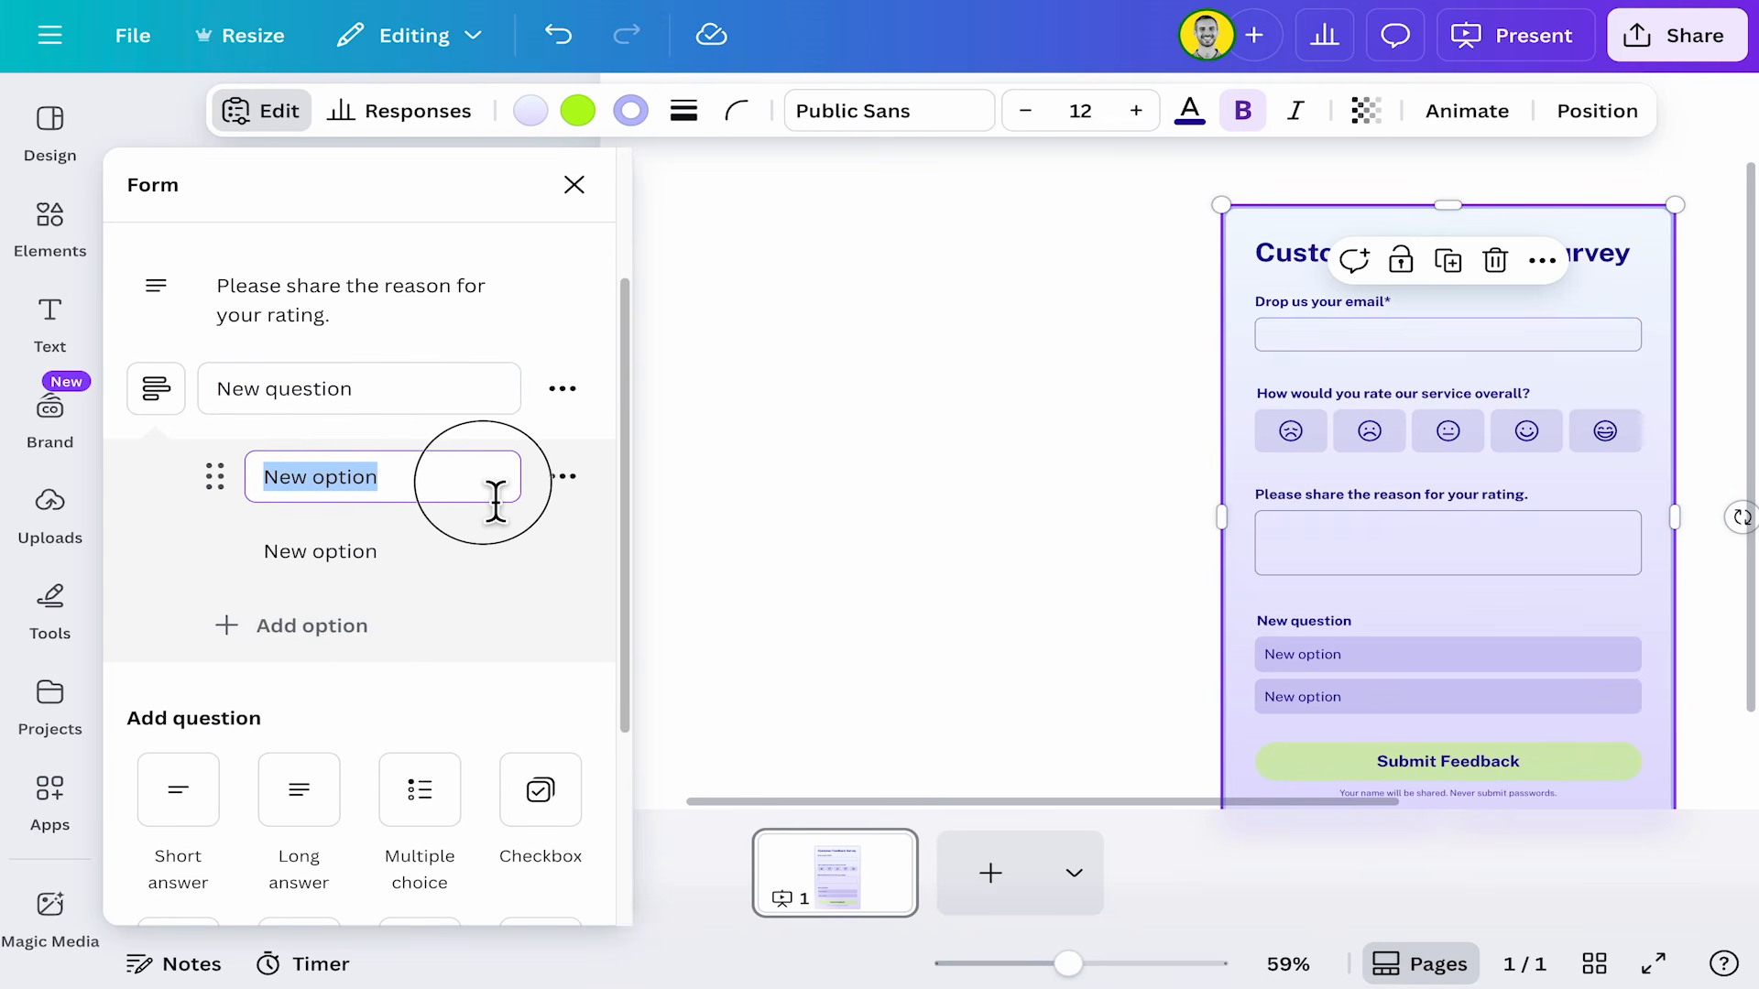
{"action": "type", "text": "Where "}
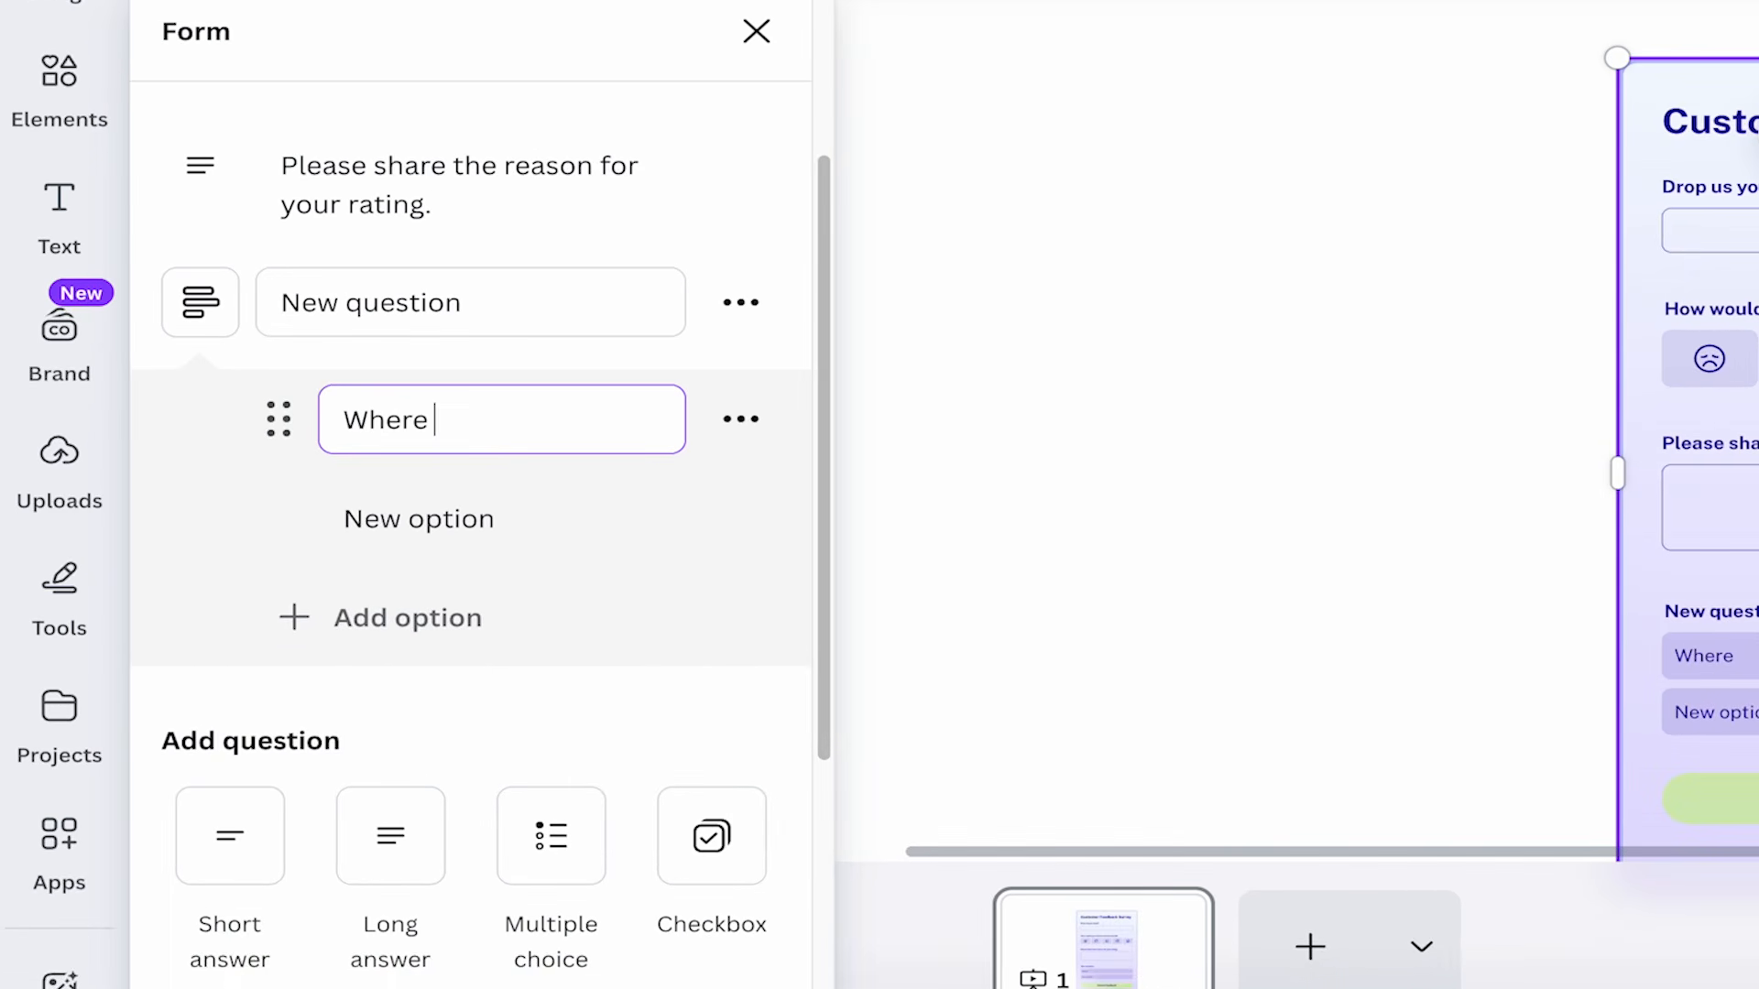
{"action": "type", "text": "did you hear from us?"}
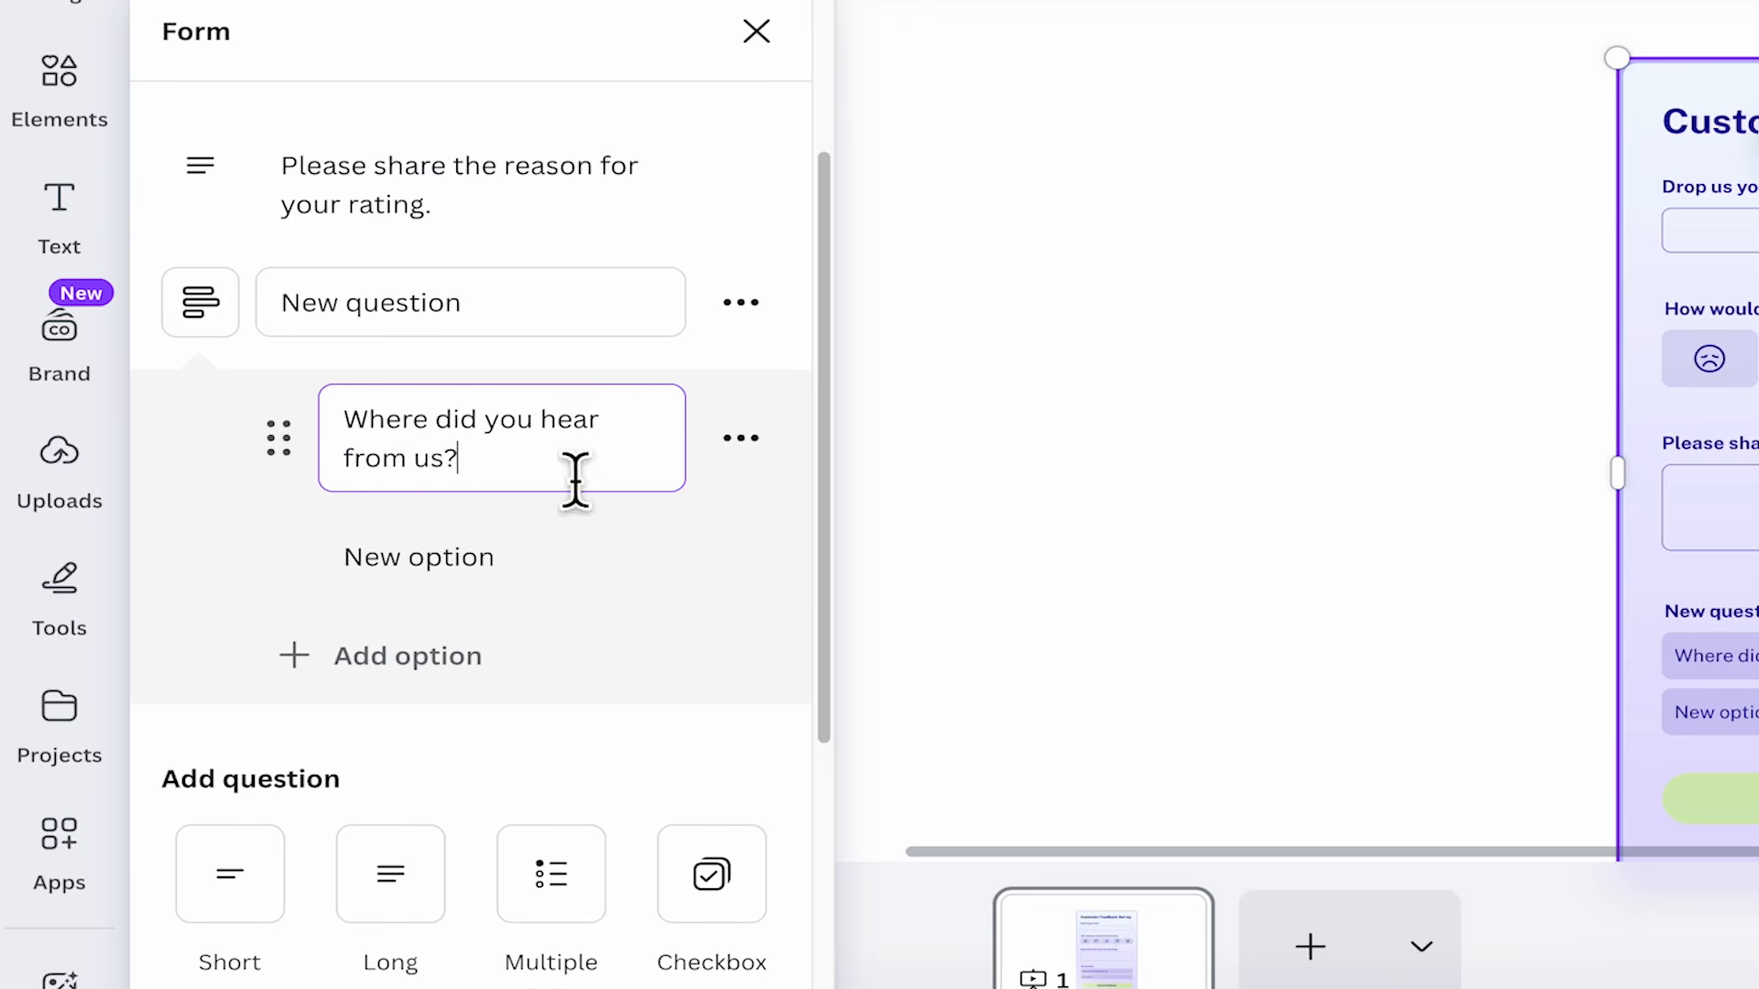
Rename the next poll option to YouTube and add another option named LinkedIn.
{"action": "left_click", "coordinate": [459, 573]}
{"action": "left_click_drag", "start_coordinate": [459, 572], "coordinate": [562, 573]}
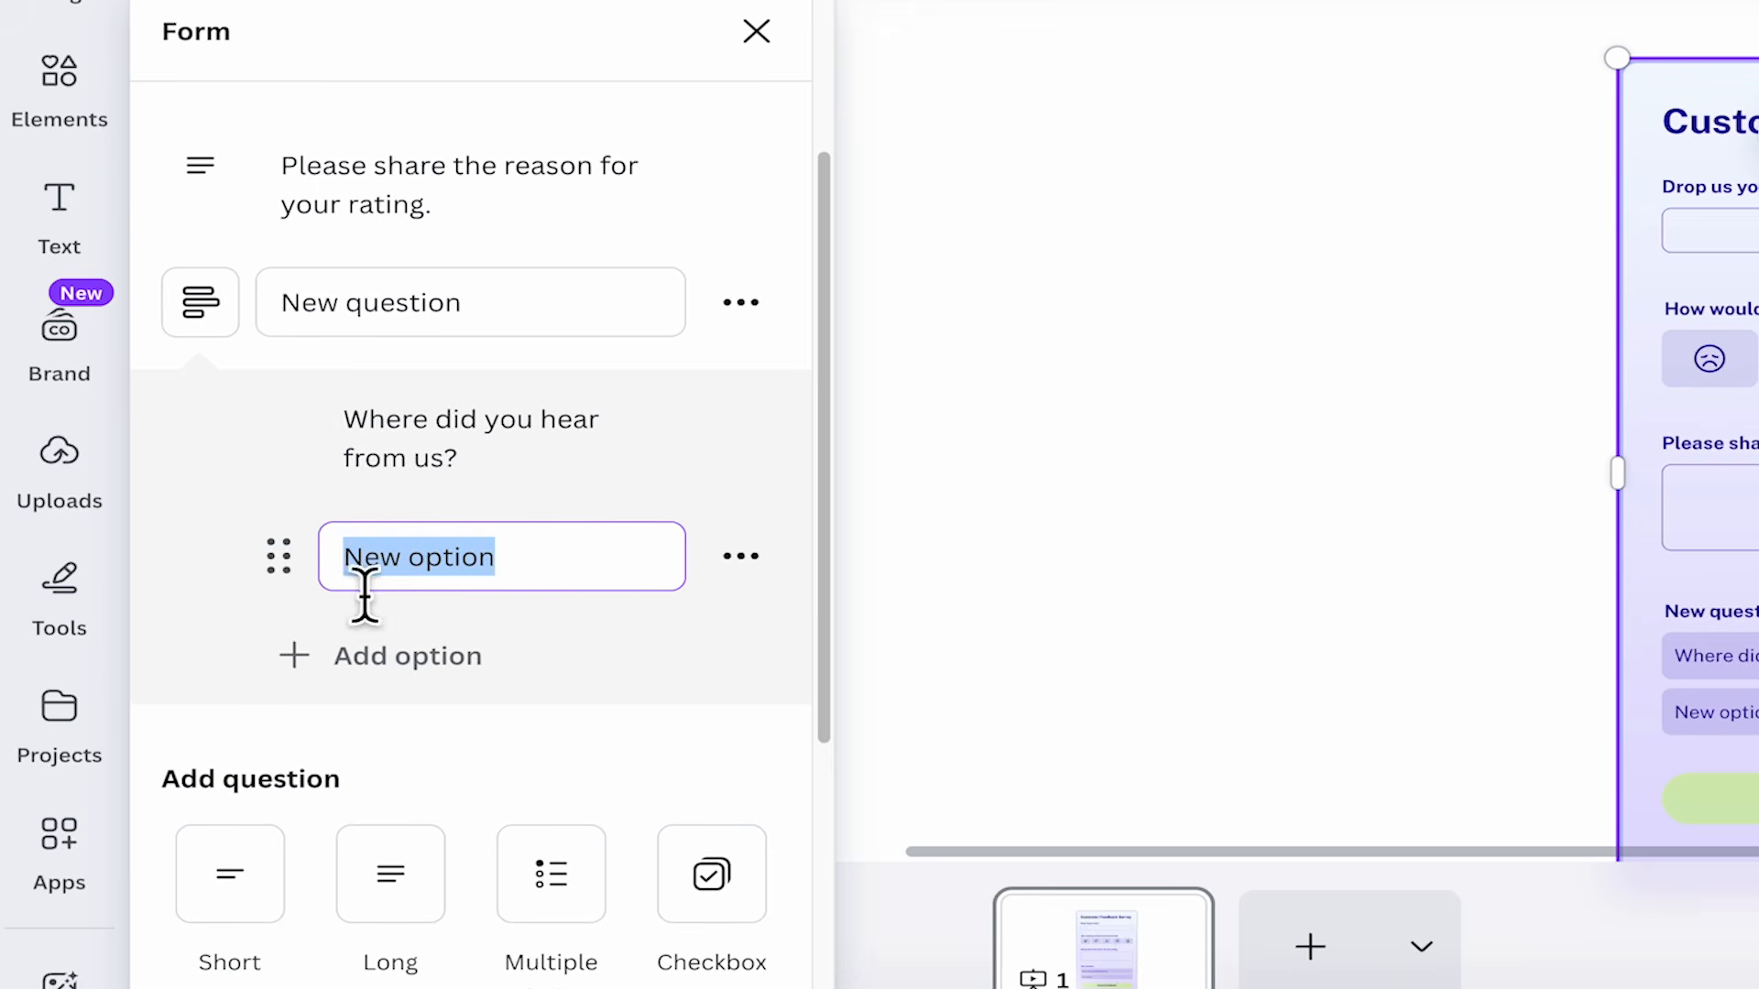
{"action": "type", "text": "YouTube"}
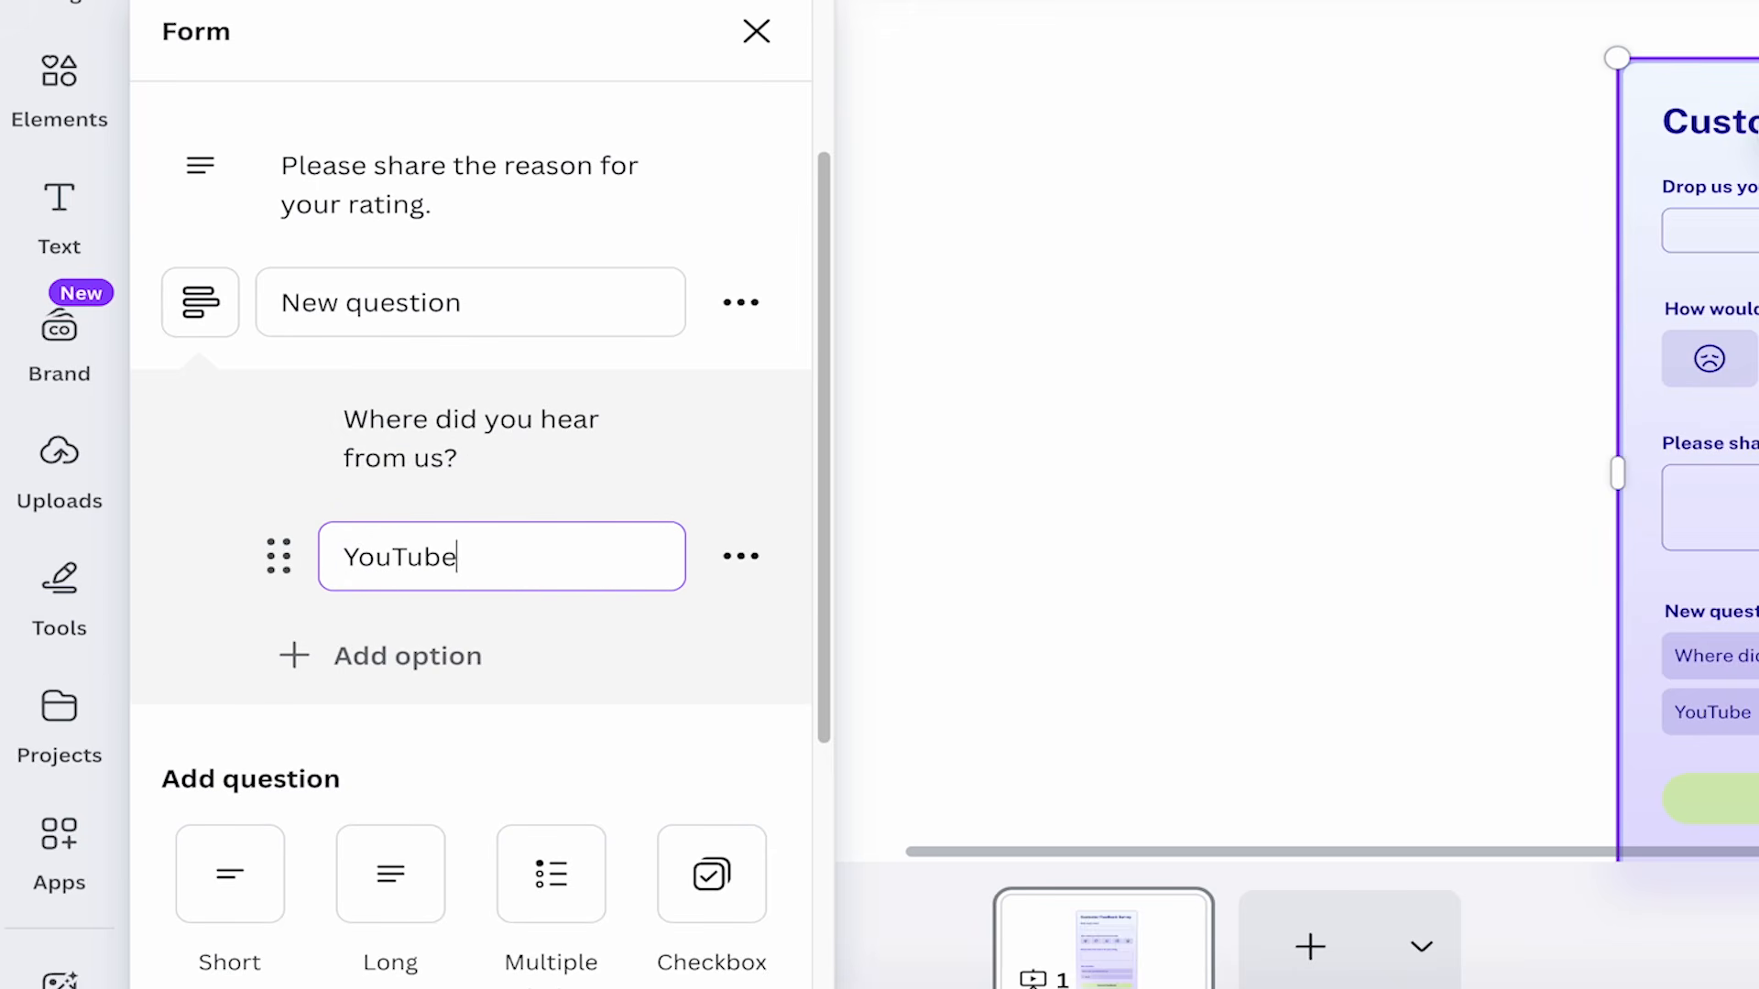
{"action": "left_click", "coordinate": [414, 657]}
{"action": "type", "text": "LinkedIn"}
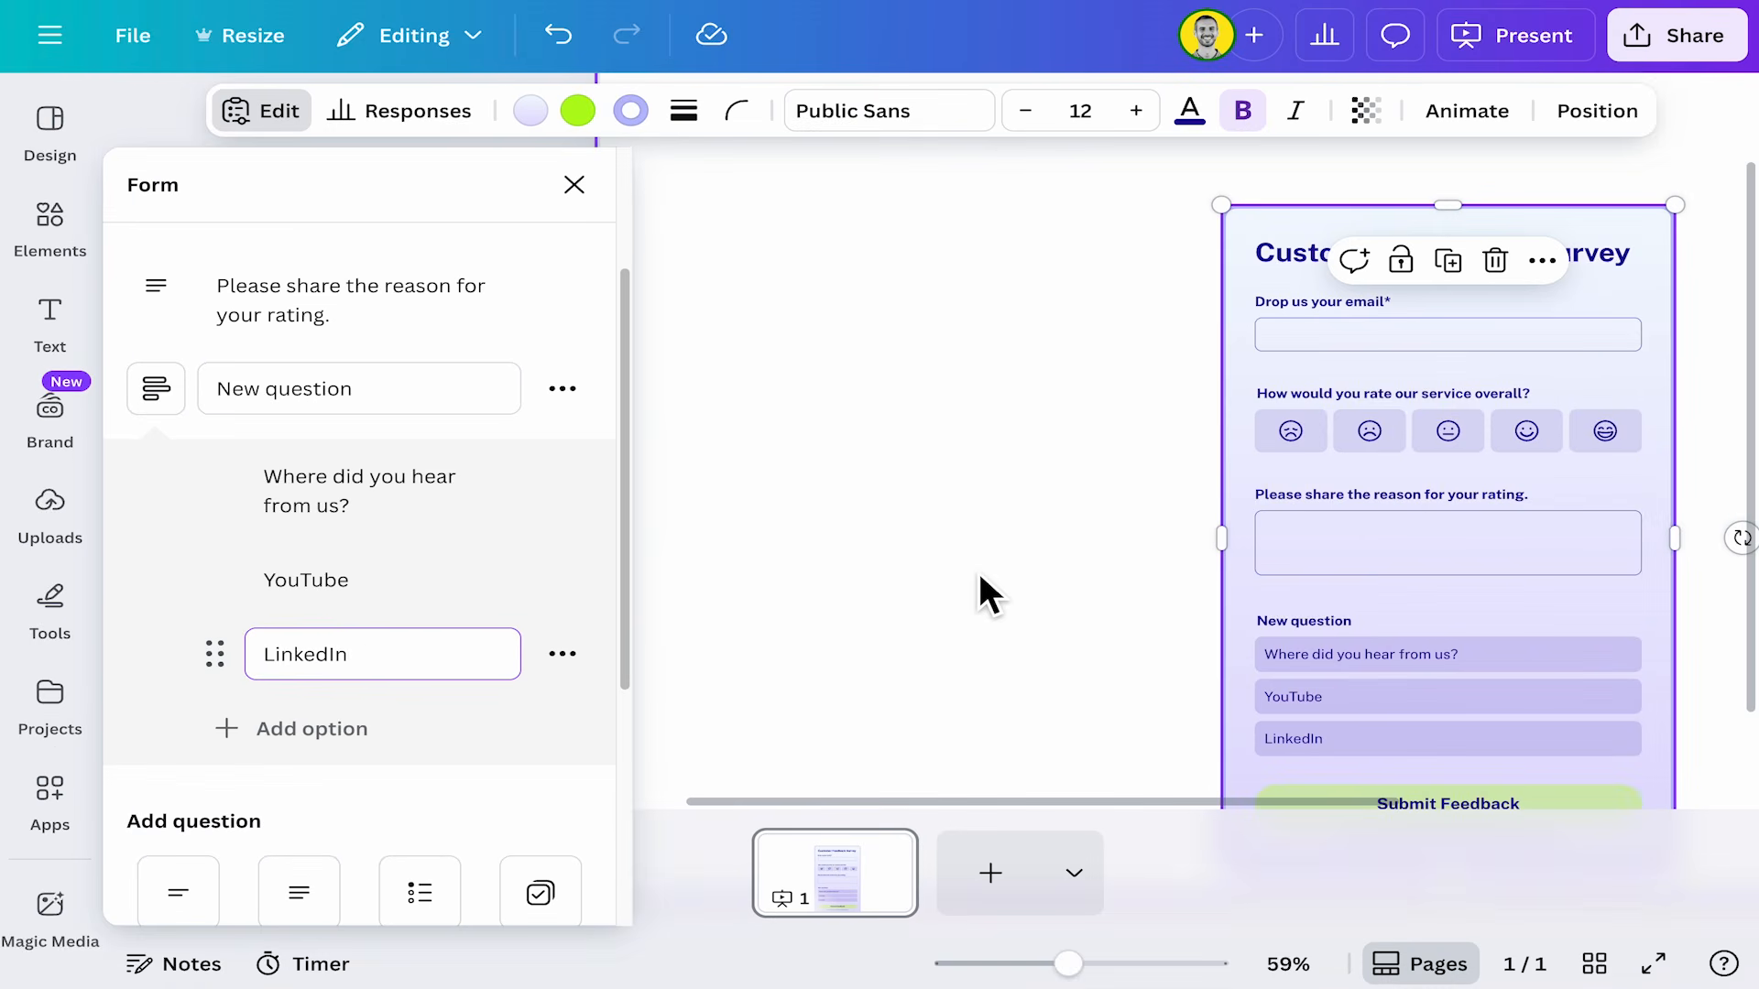
Try the form on the canvas by choosing the YouTube answer.
{"action": "left_click", "coordinate": [978, 571]}
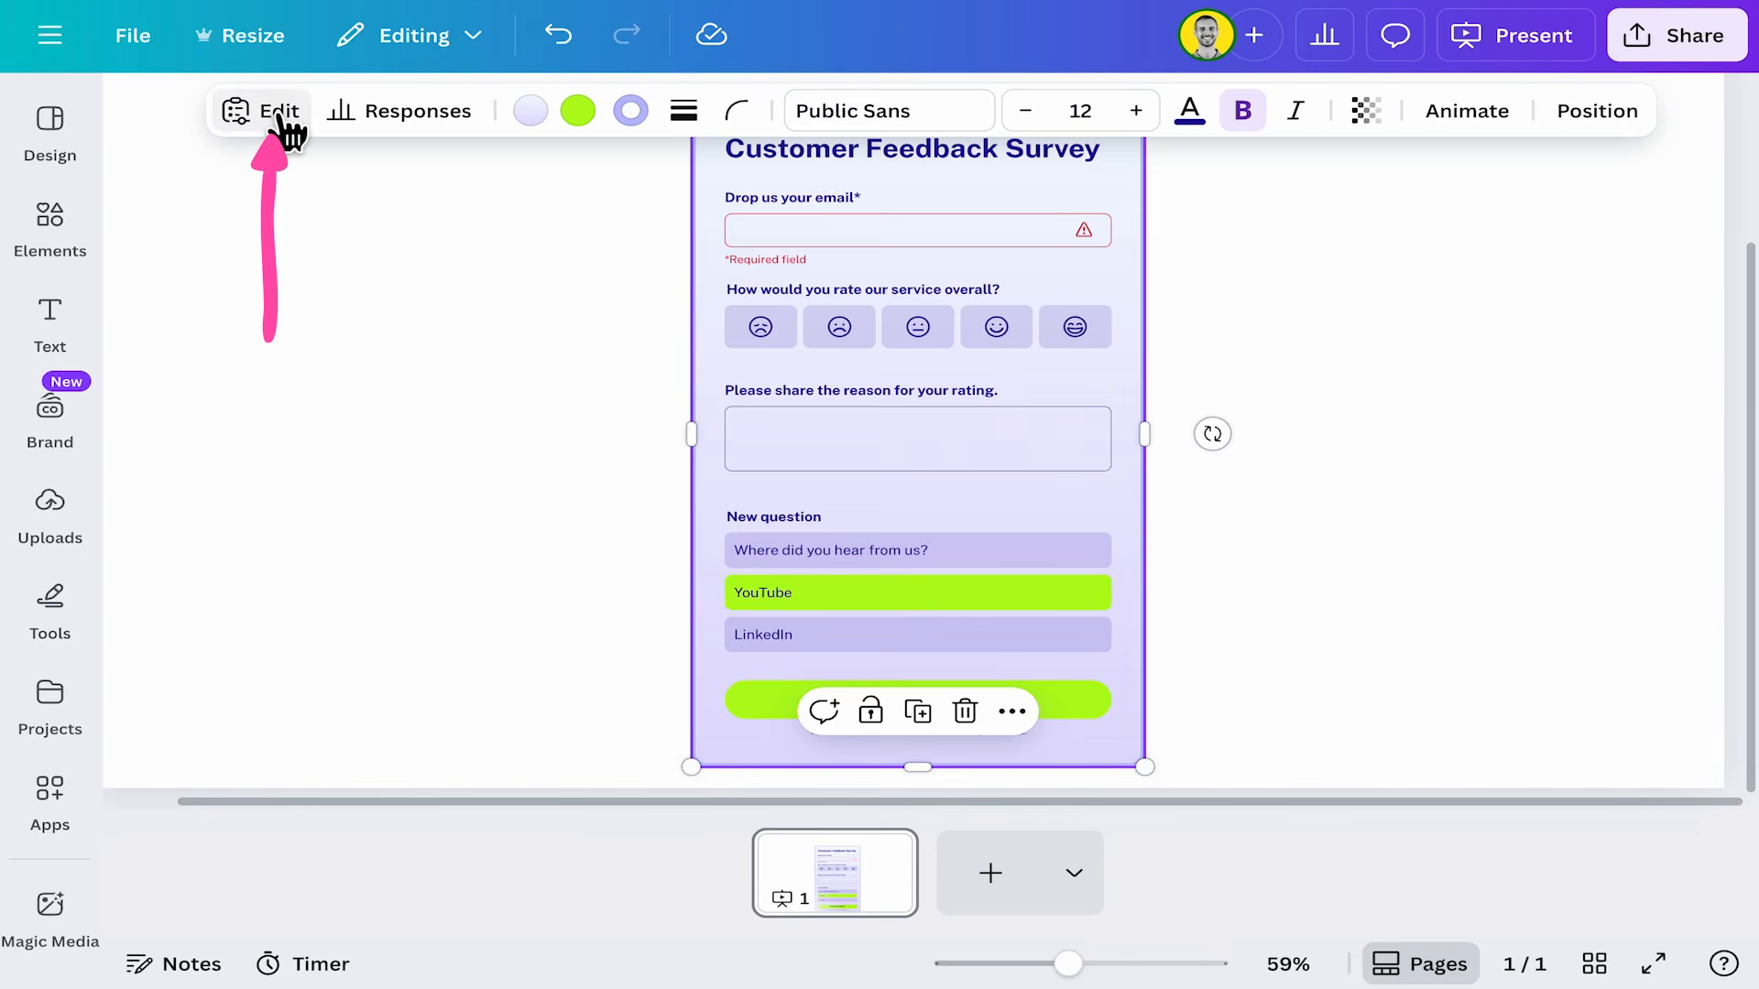
{"action": "left_click", "coordinate": [267, 111]}
{"action": "left_click", "coordinate": [1137, 403]}
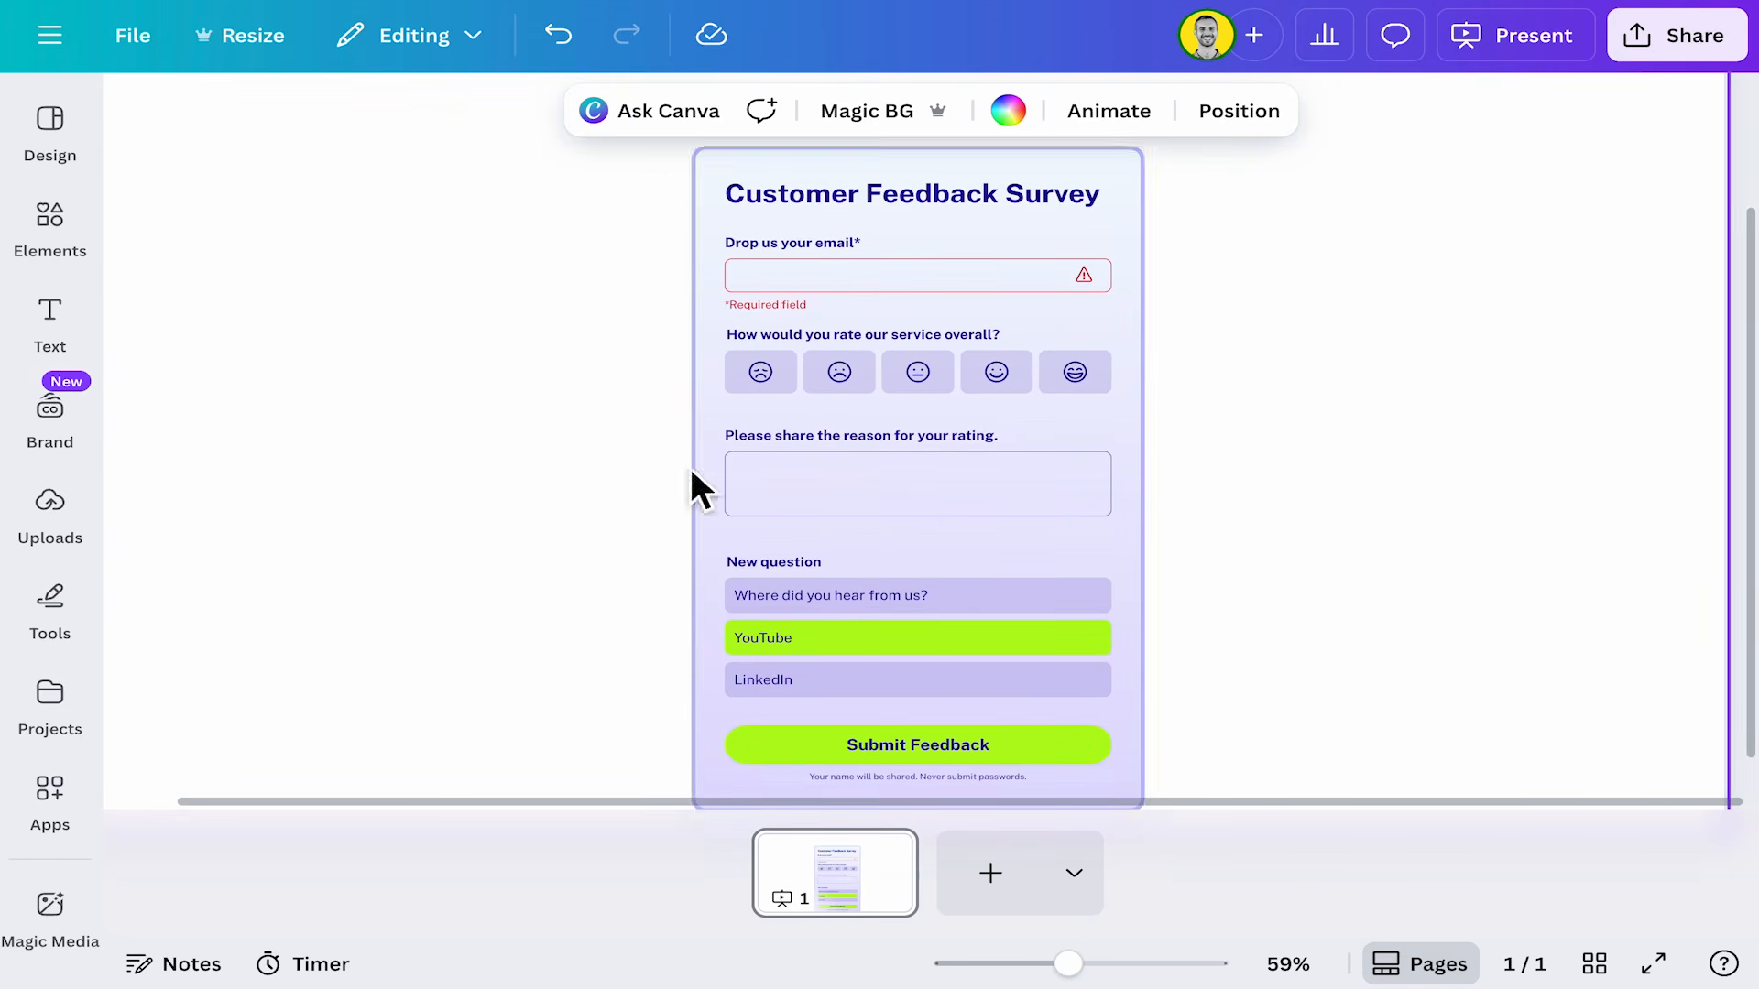
Open the form's question editor and rename the poll question to "Where did you hear from us?".
{"action": "left_click", "coordinate": [1145, 449]}
{"action": "left_click", "coordinate": [264, 112]}
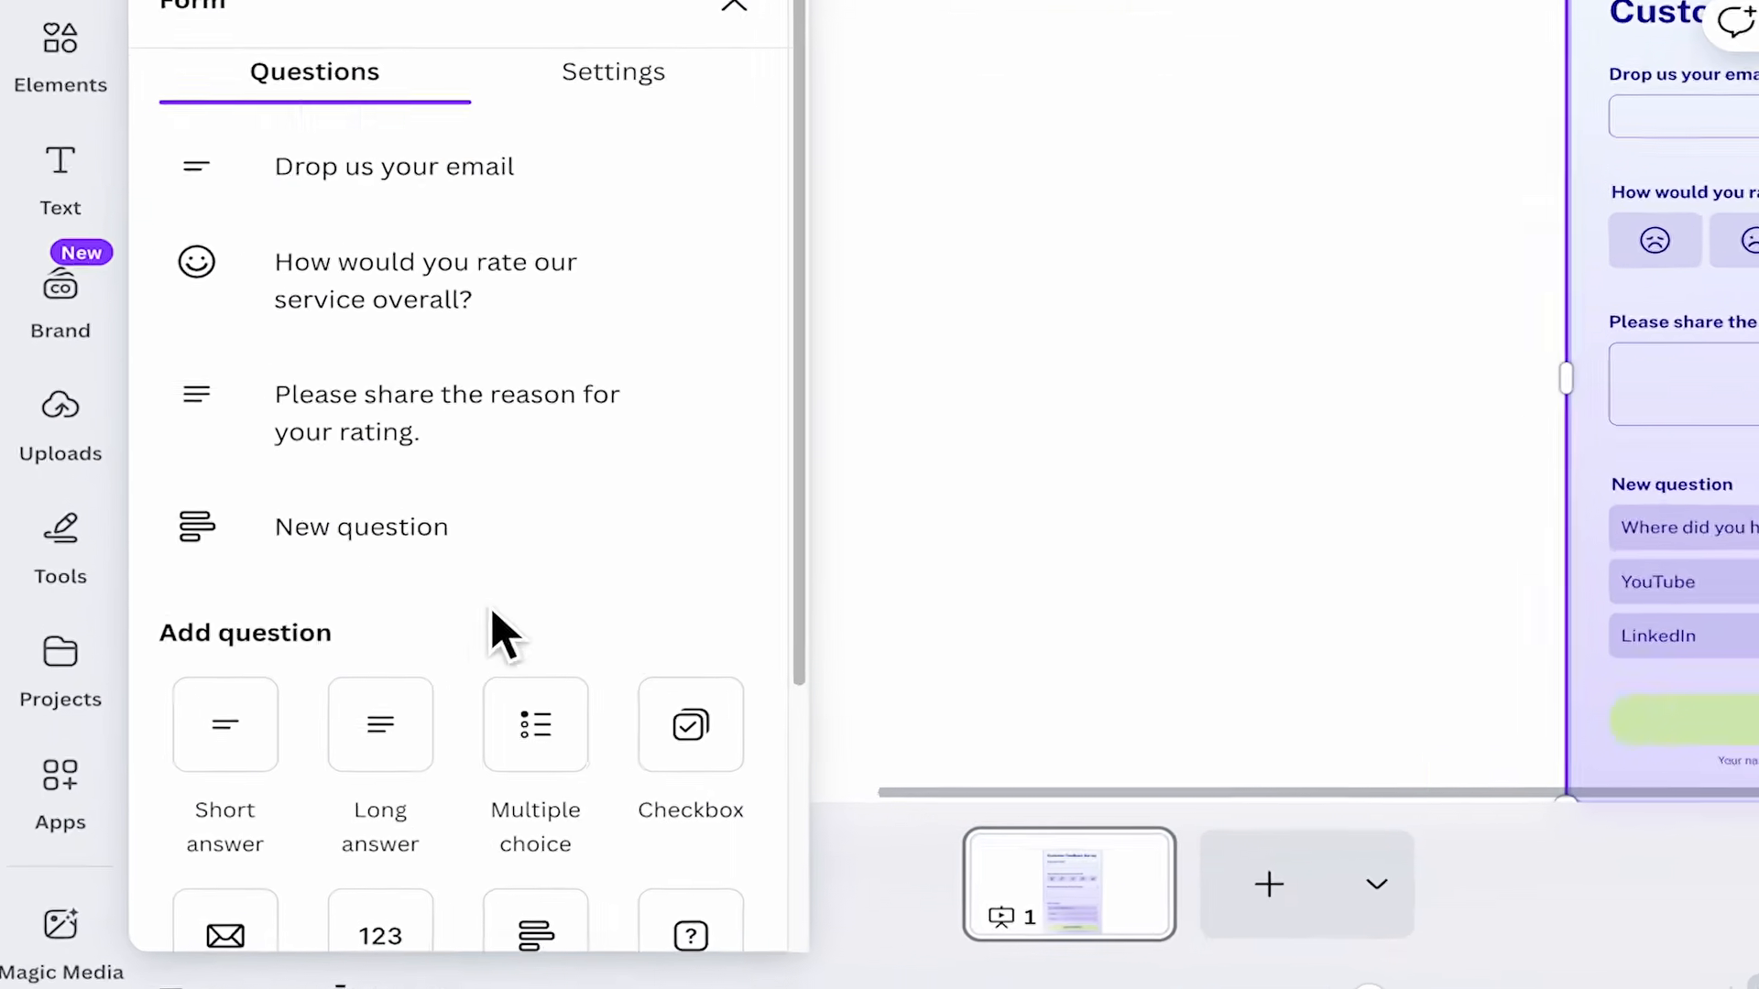
{"action": "left_click", "coordinate": [252, 606]}
{"action": "left_click_drag", "start_coordinate": [249, 607], "coordinate": [225, 608]}
{"action": "left_click", "coordinate": [225, 609]}
{"action": "left_click_drag", "start_coordinate": [399, 608], "coordinate": [329, 607]}
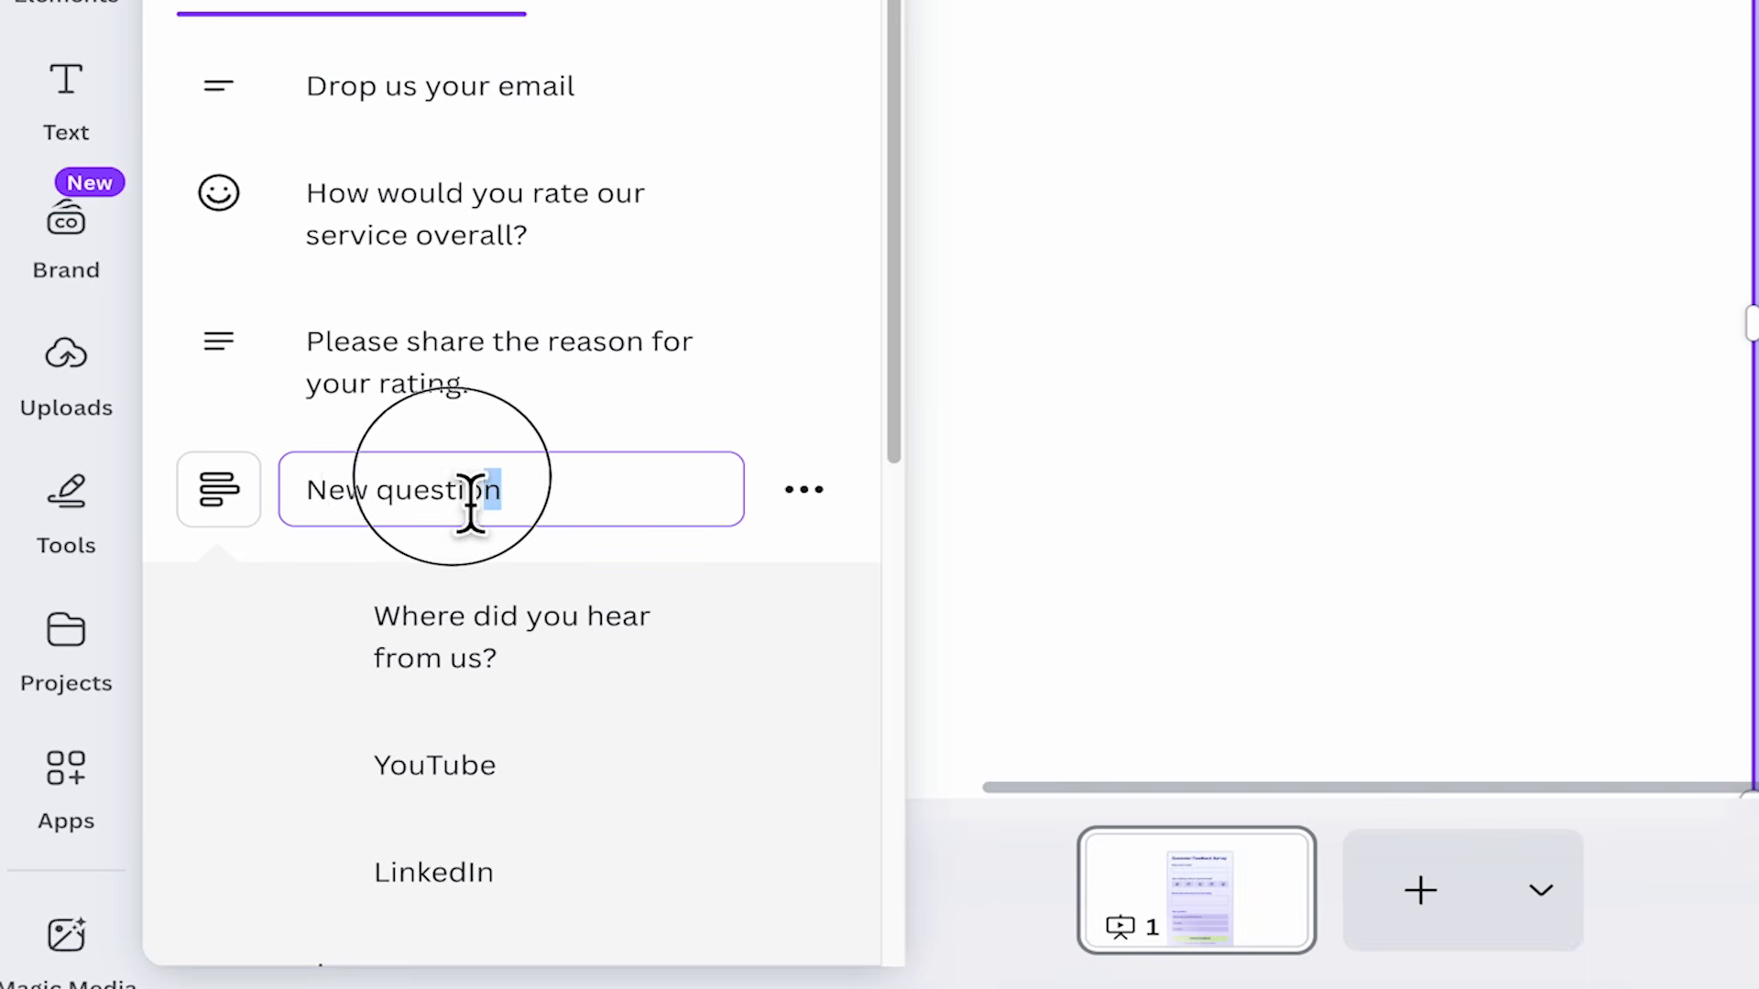
{"action": "left_click_drag", "start_coordinate": [471, 502], "coordinate": [380, 522]}
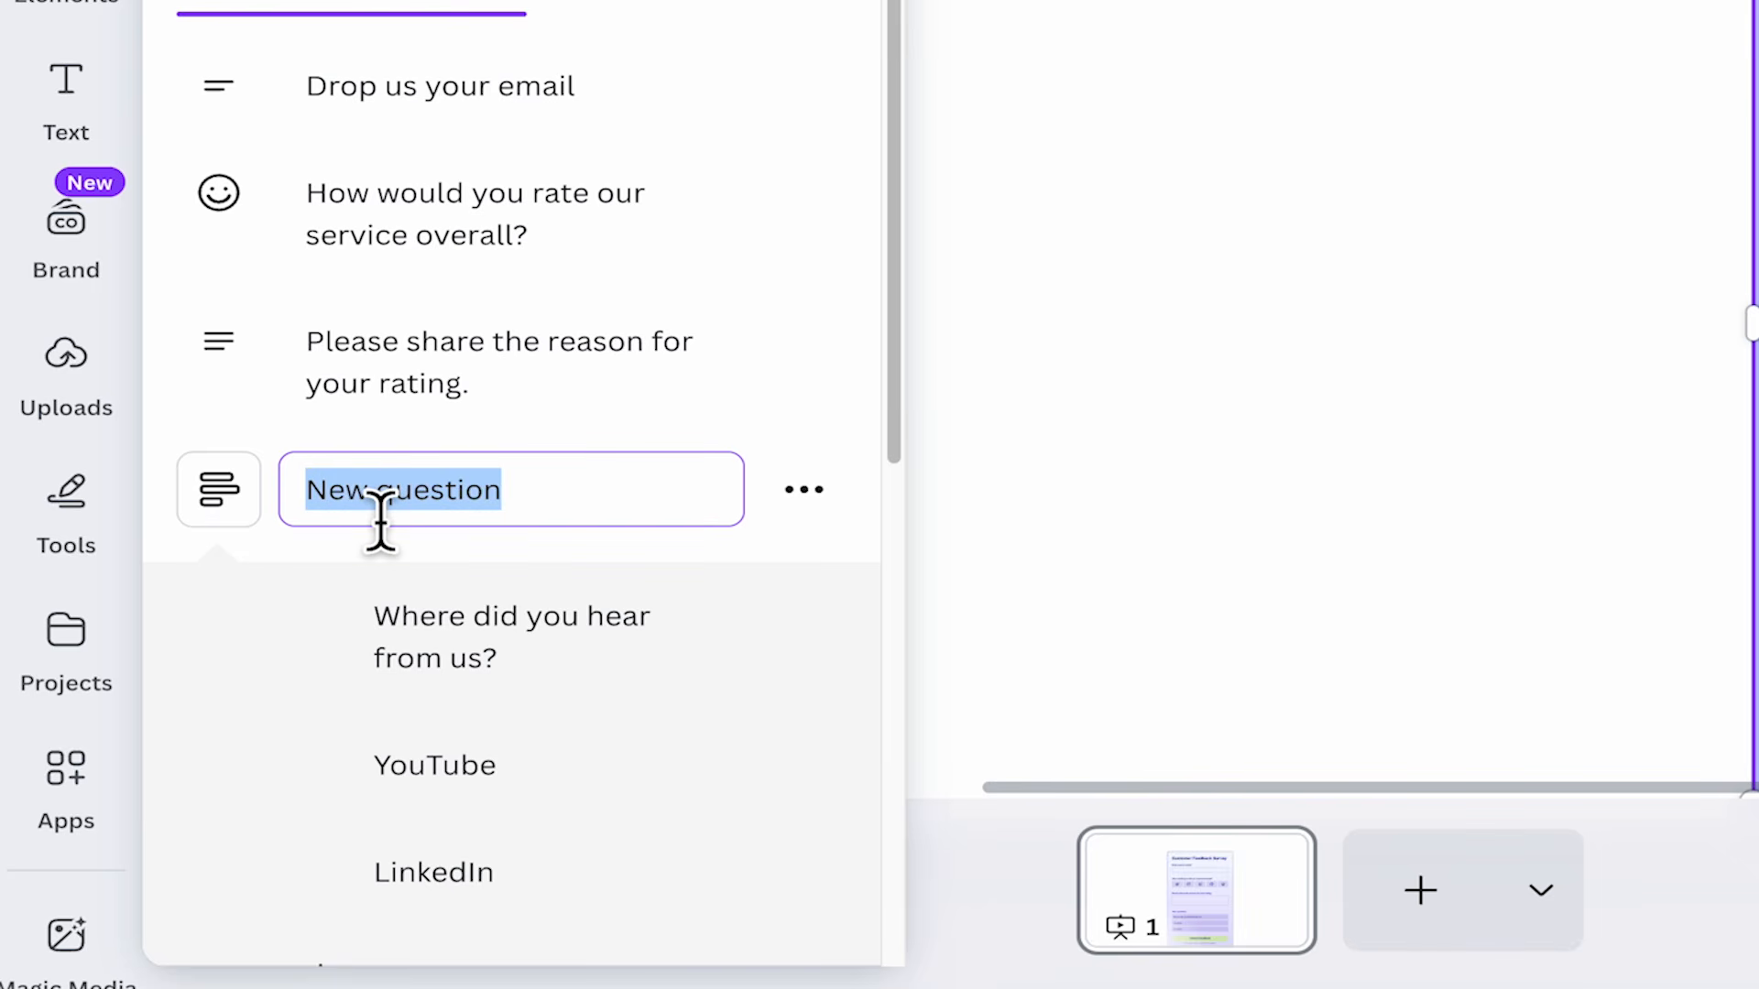
{"action": "type", "text": "Where are you coming from?"}
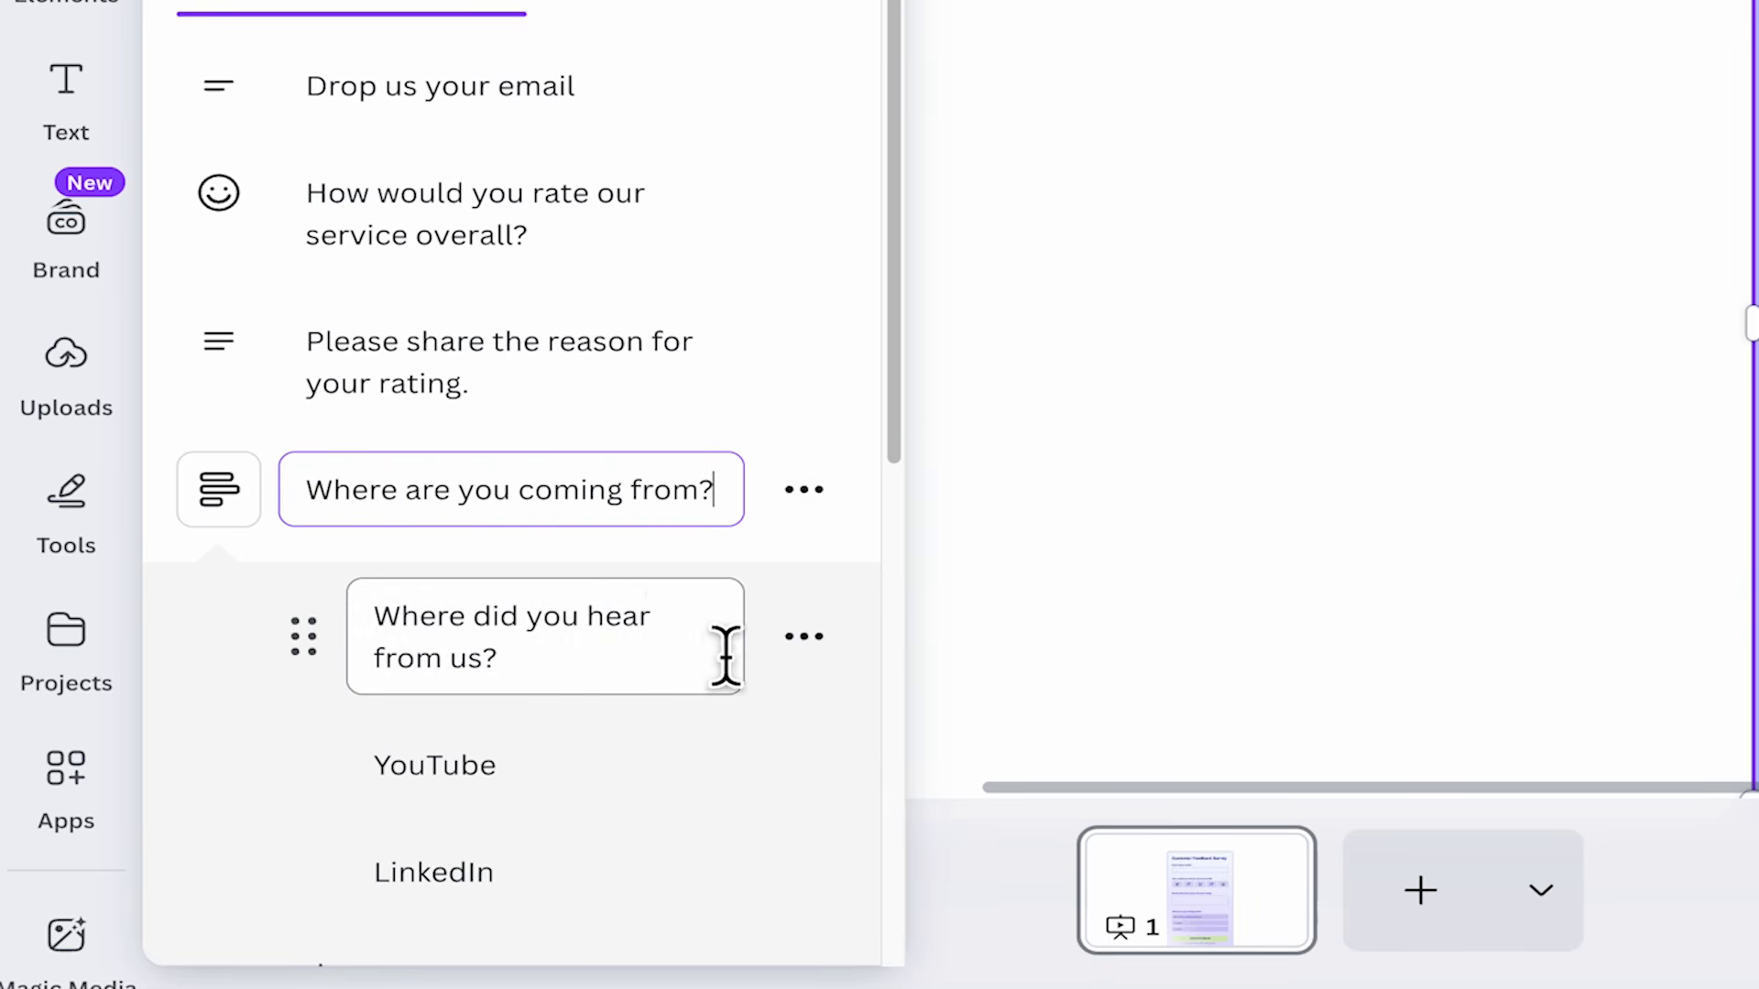
{"action": "left_click_drag", "start_coordinate": [723, 656], "coordinate": [364, 646]}
{"action": "key", "text": "ctrl+c"}
{"action": "left_click_drag", "start_coordinate": [729, 500], "coordinate": [307, 495]}
{"action": "key", "text": "ctrl+v"}
Rename the first poll option to "an ad".
{"action": "left_click", "coordinate": [503, 647]}
{"action": "left_click_drag", "start_coordinate": [554, 685], "coordinate": [312, 622]}
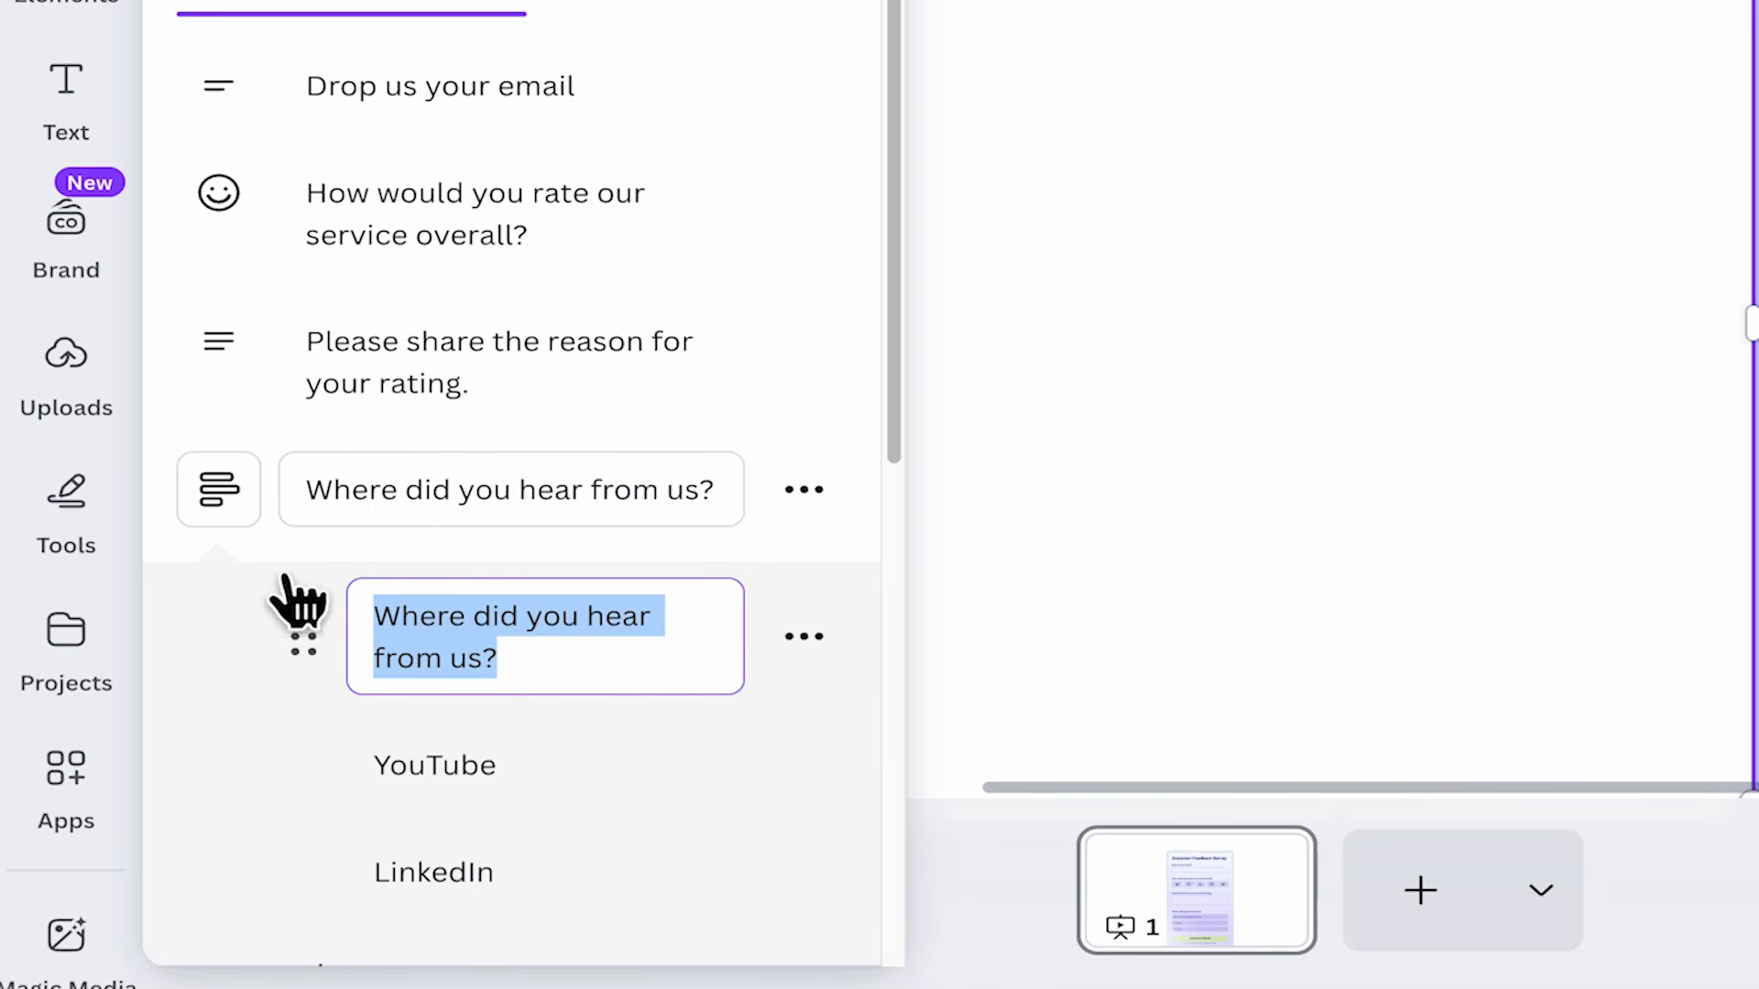
{"action": "type", "text": "an a"}
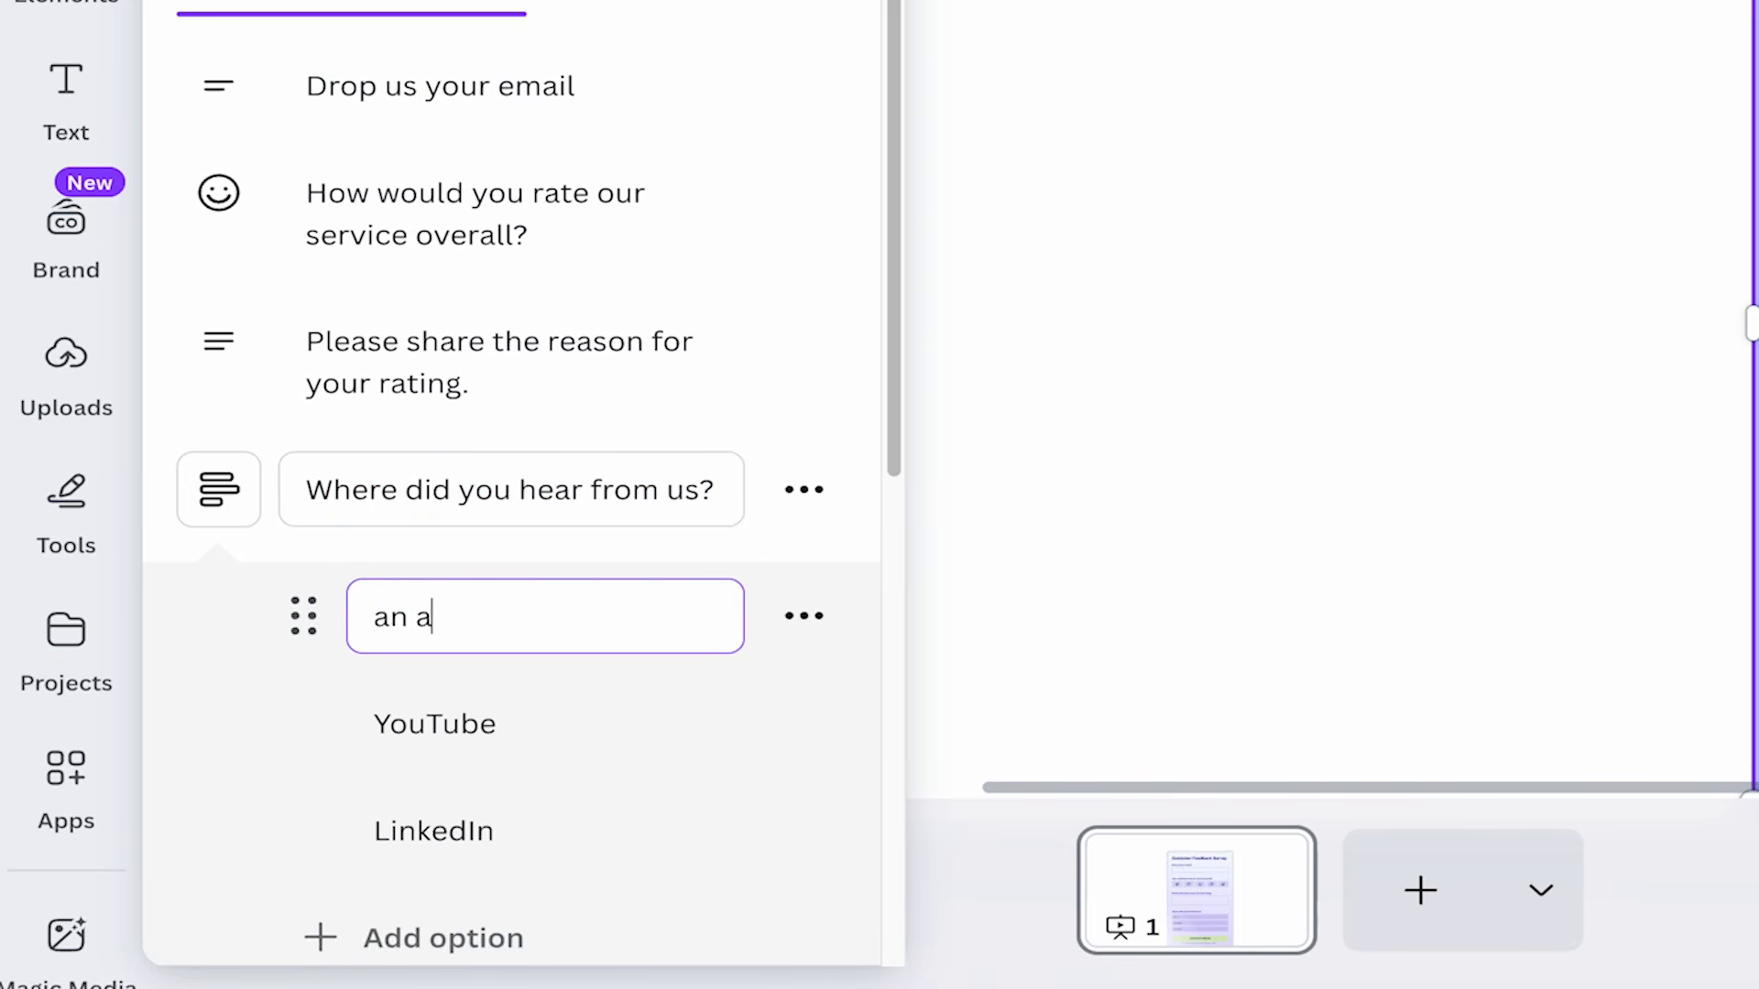
{"action": "type", "text": "d"}
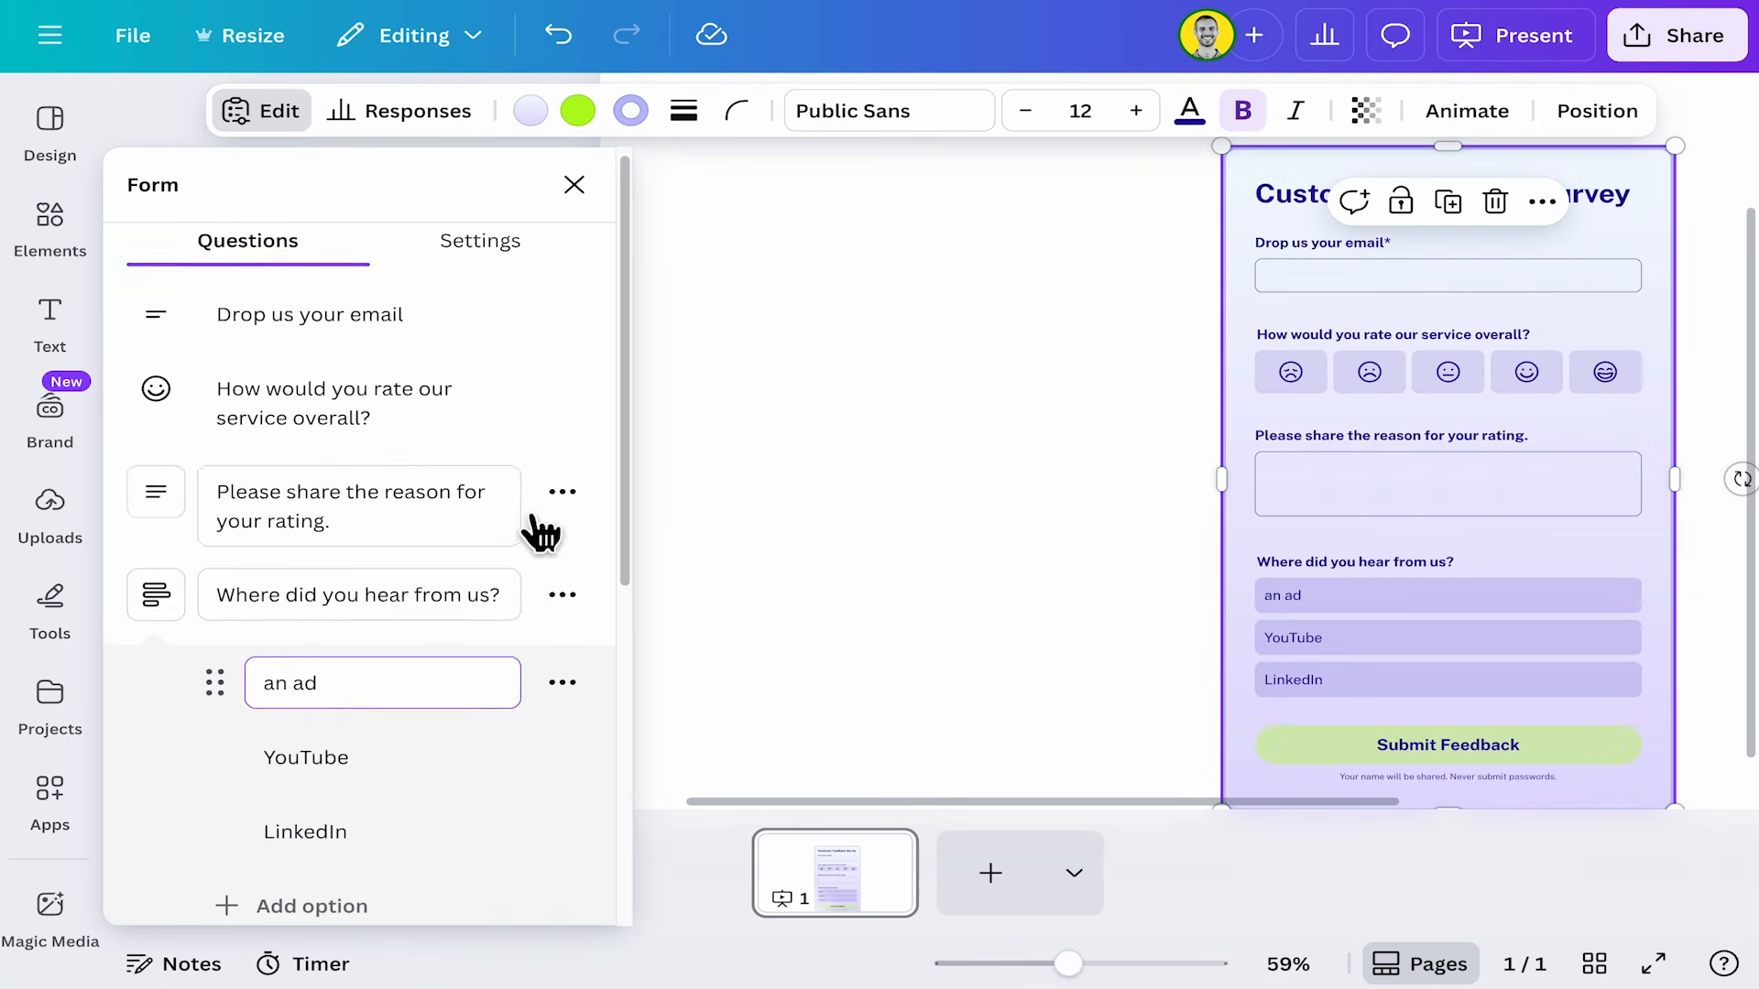
{"action": "scroll", "coordinate": [503, 640], "scroll_direction": "down", "scroll_amount": 3}
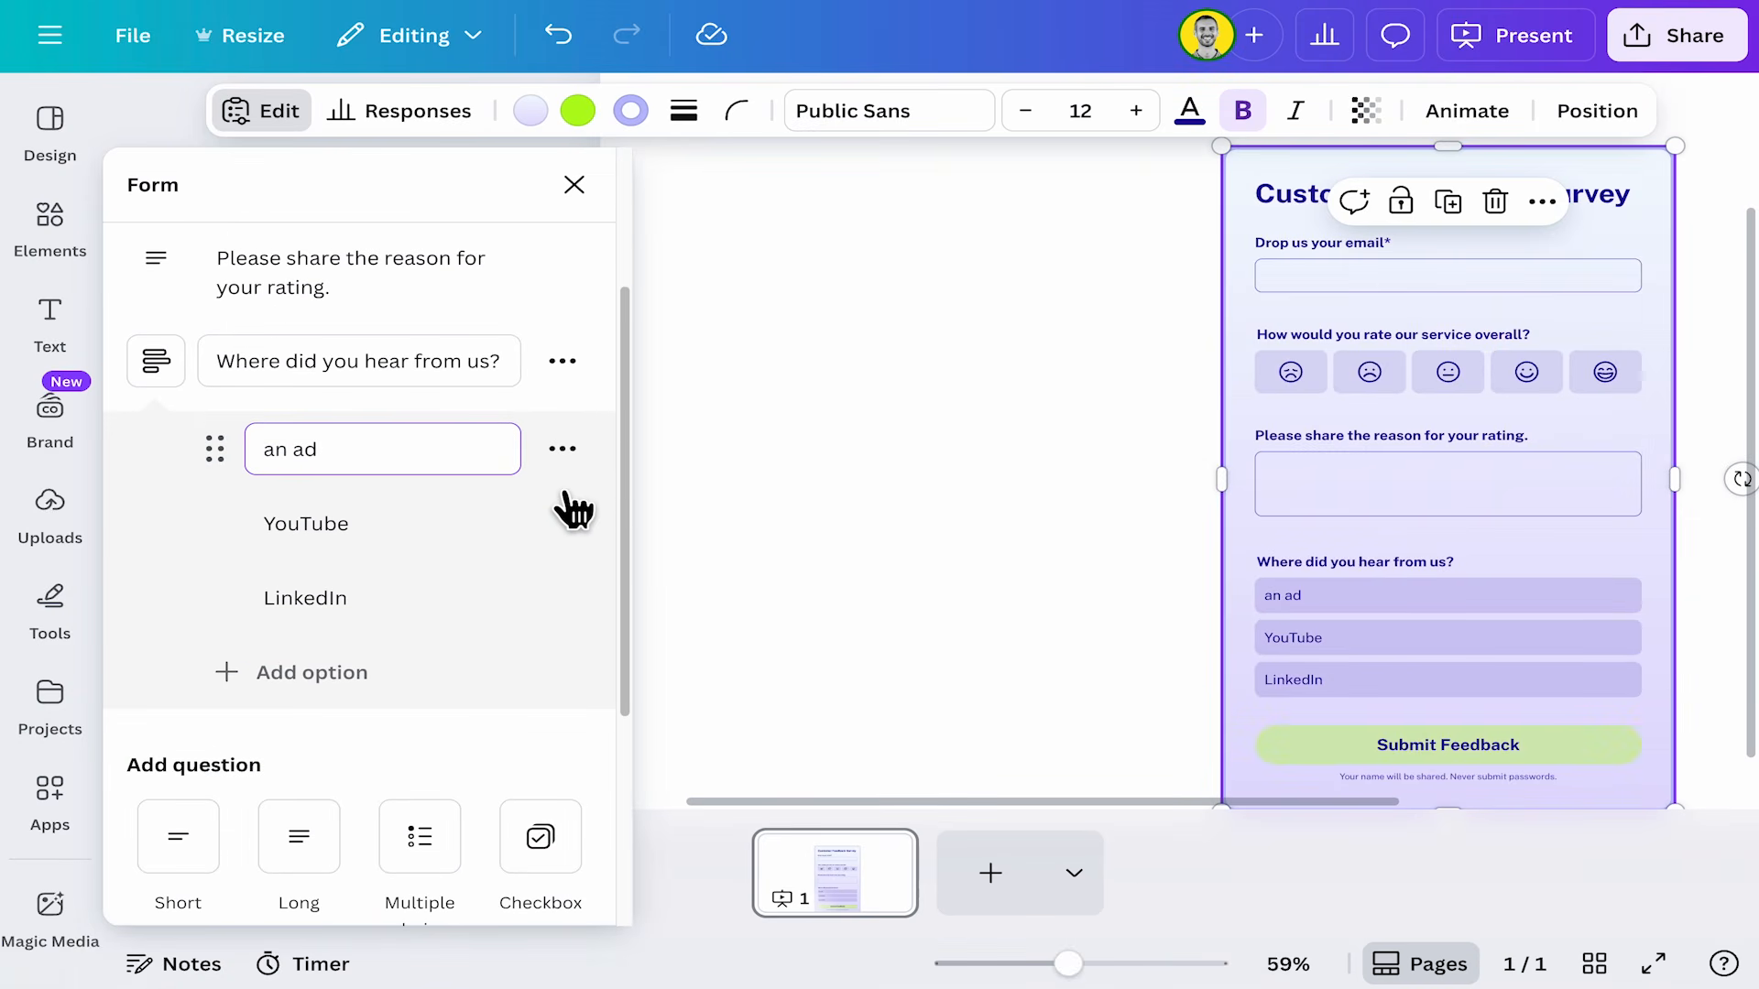
{"action": "scroll", "coordinate": [561, 550], "scroll_direction": "down", "scroll_amount": 4}
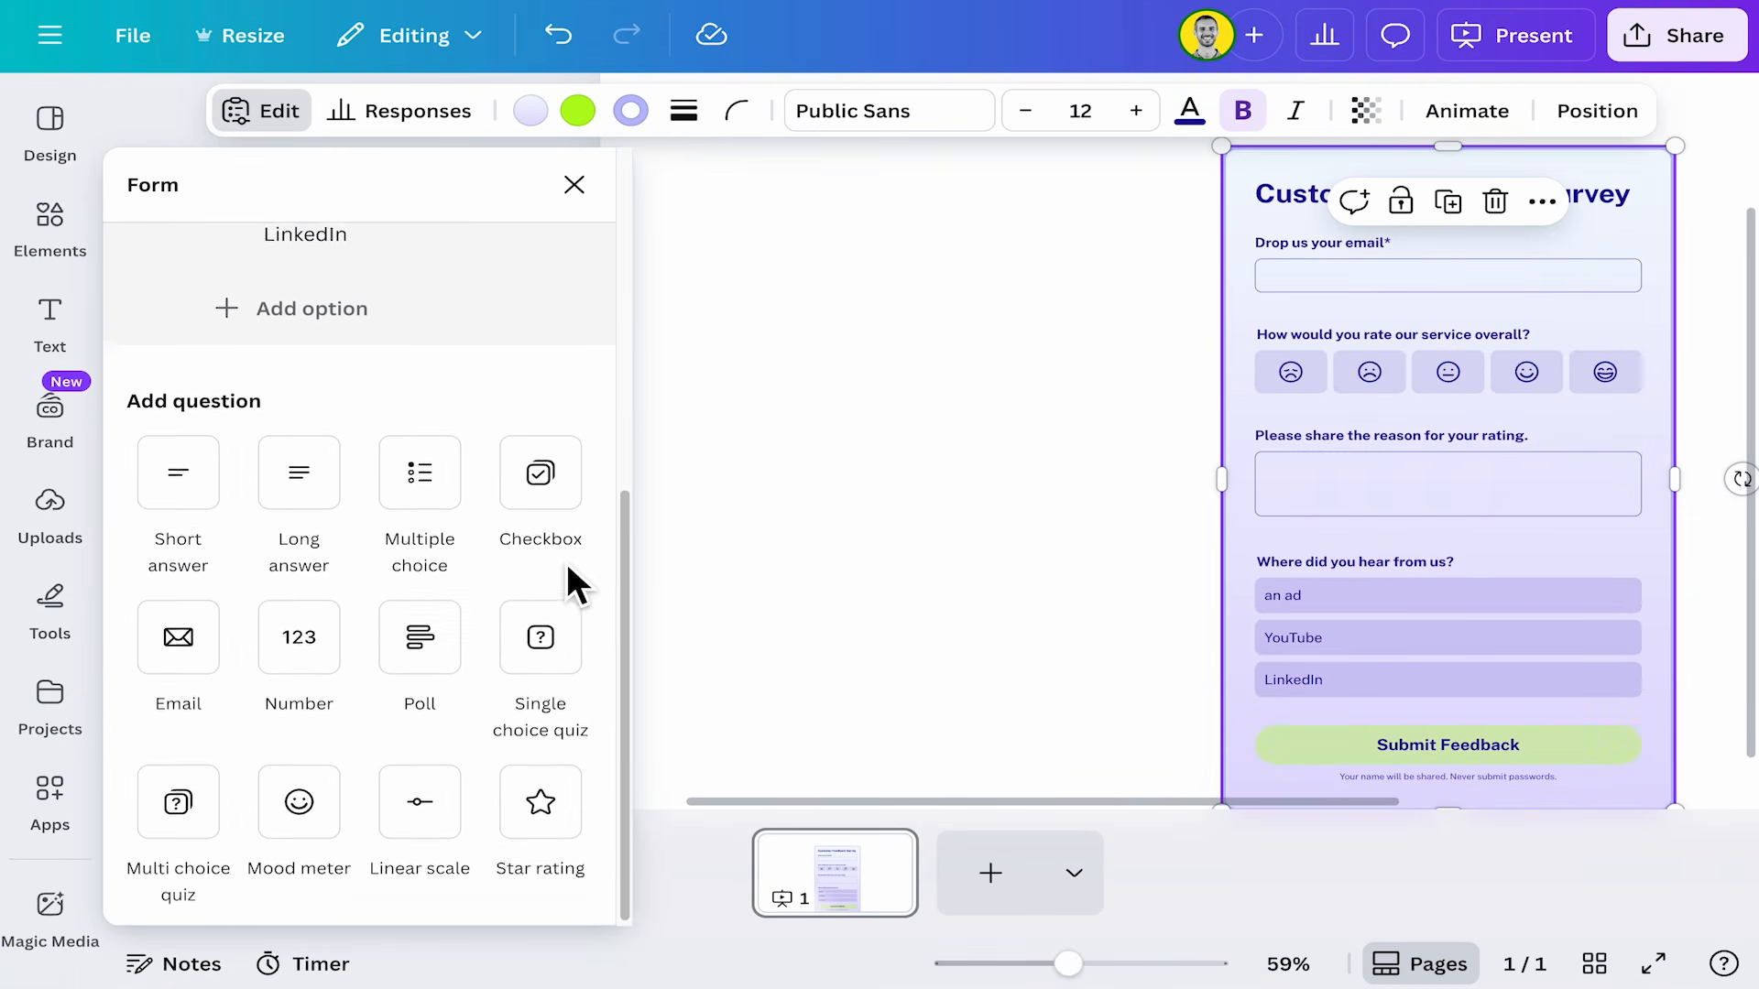
{"action": "scroll", "coordinate": [573, 577], "scroll_direction": "up", "scroll_amount": 3}
{"action": "scroll", "coordinate": [550, 574], "scroll_direction": "up", "scroll_amount": 3}
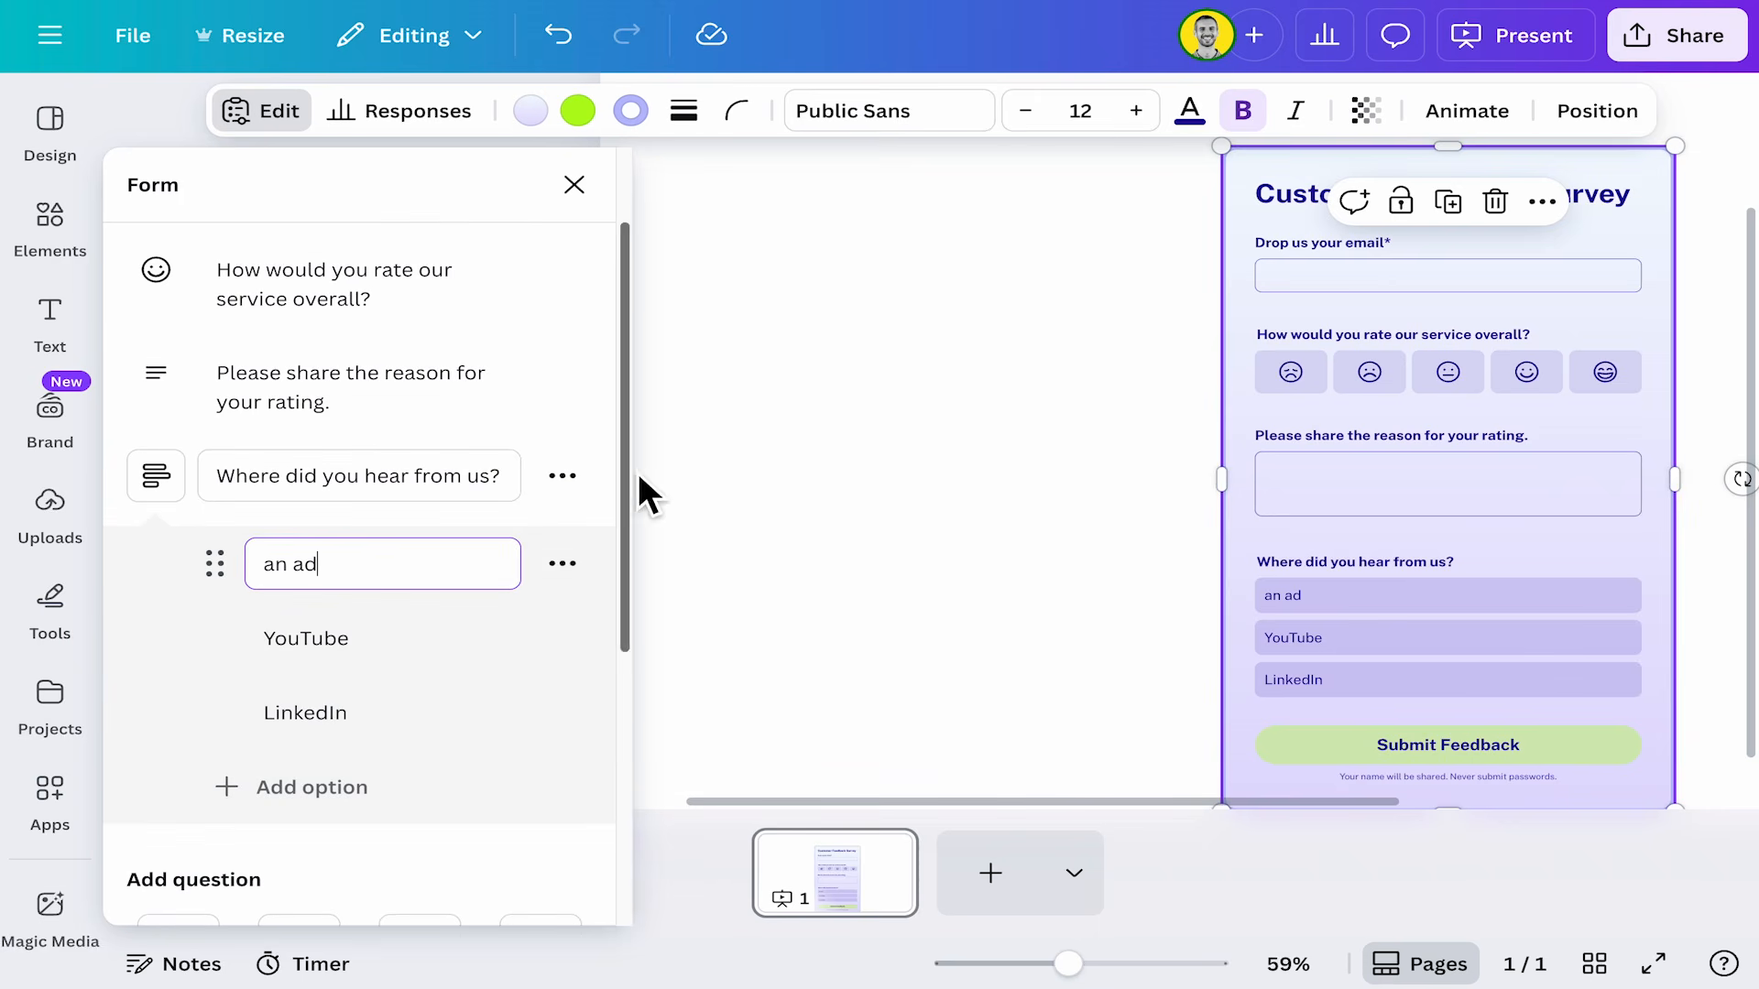
Submit a test response in full-screen view, entering an email address and keeping the YouTube answer.
{"action": "left_click", "coordinate": [1310, 282]}
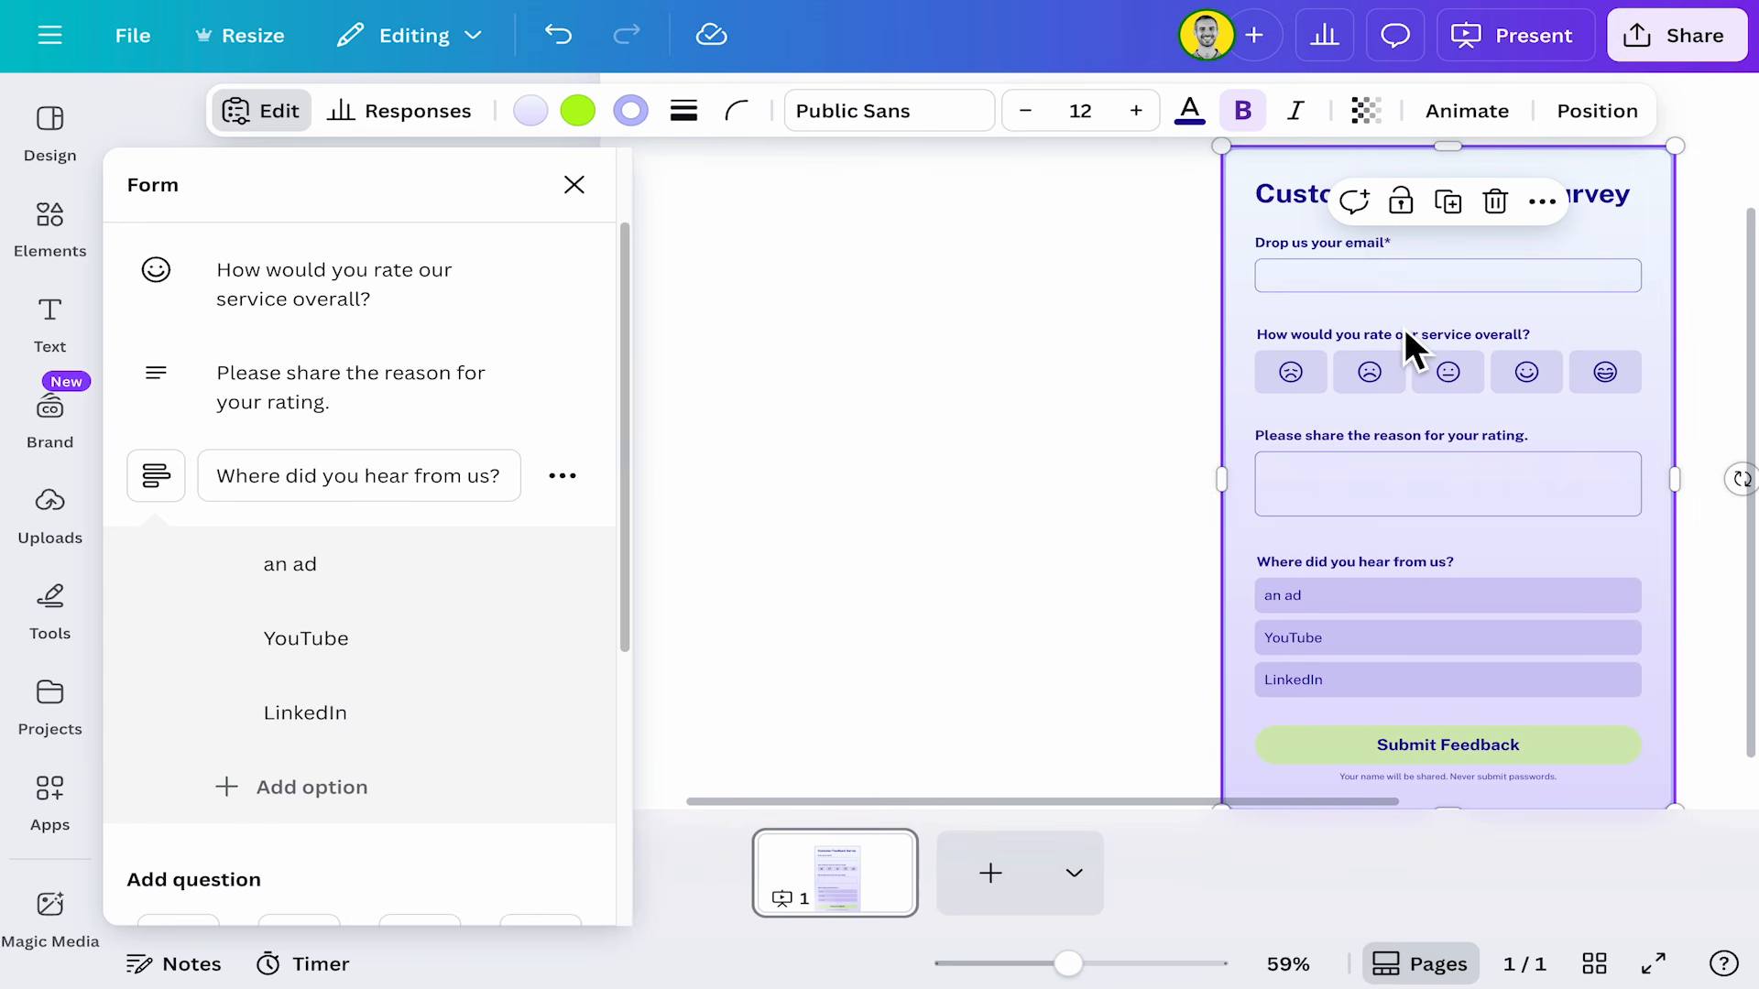
{"action": "left_click", "coordinate": [870, 435]}
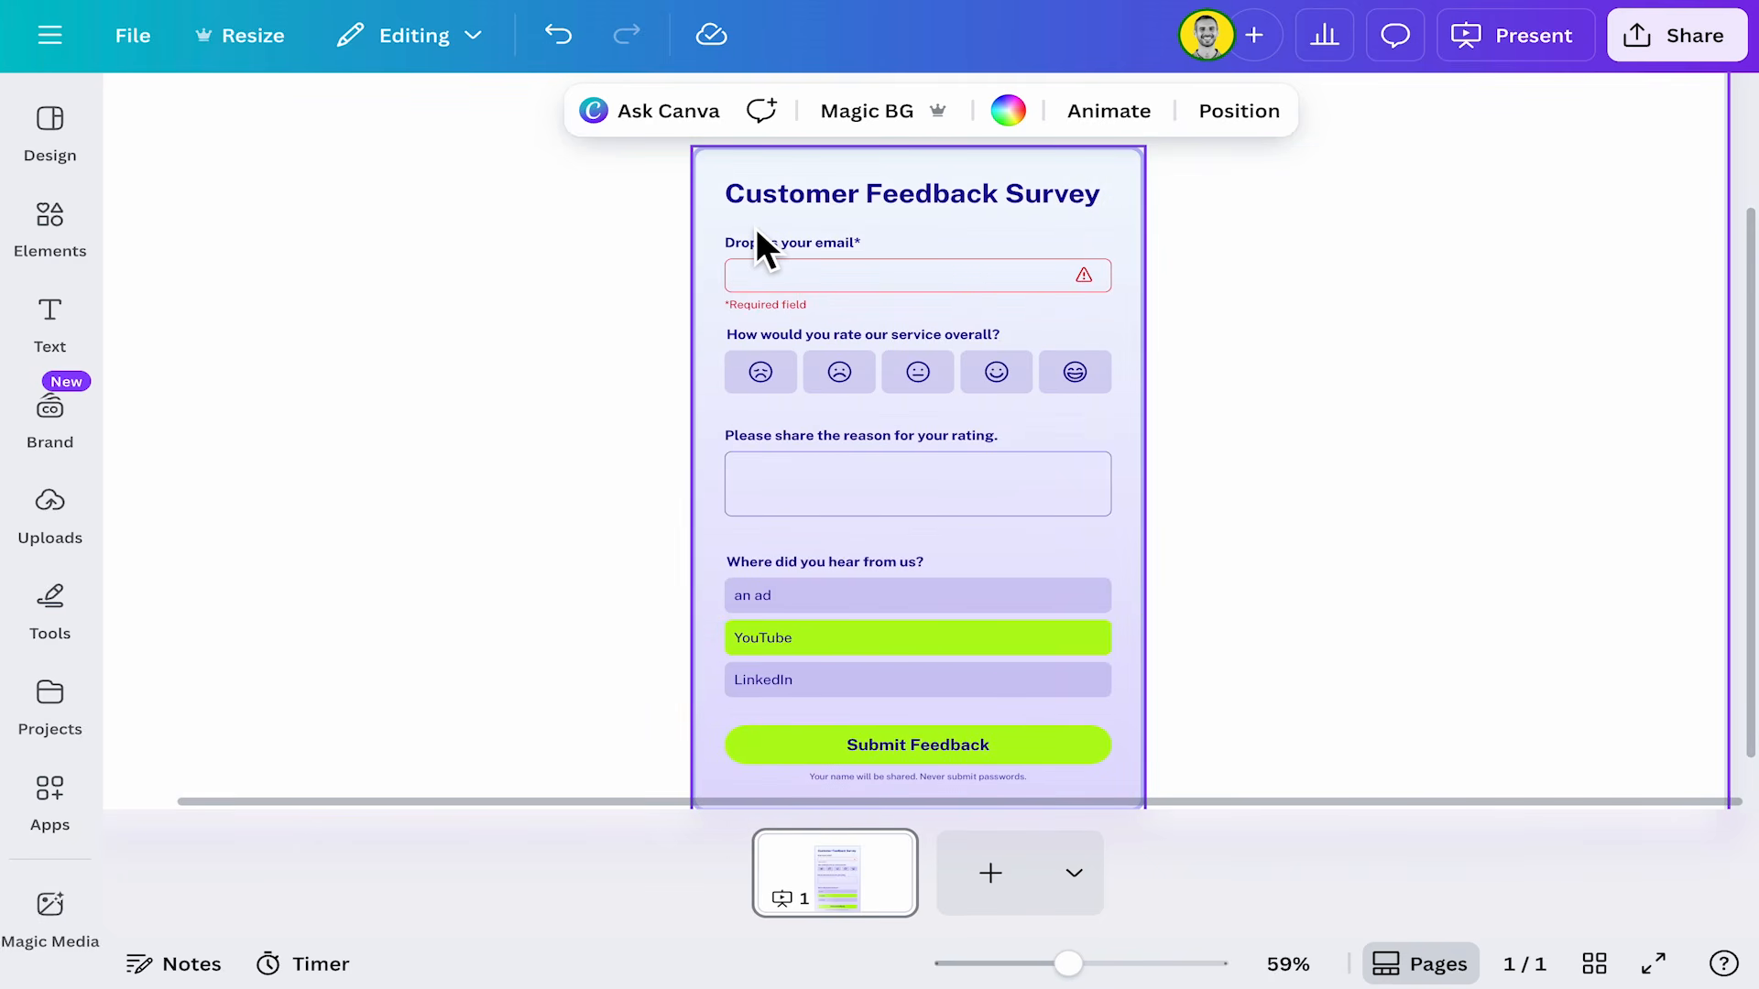
{"action": "left_click", "coordinate": [1651, 963]}
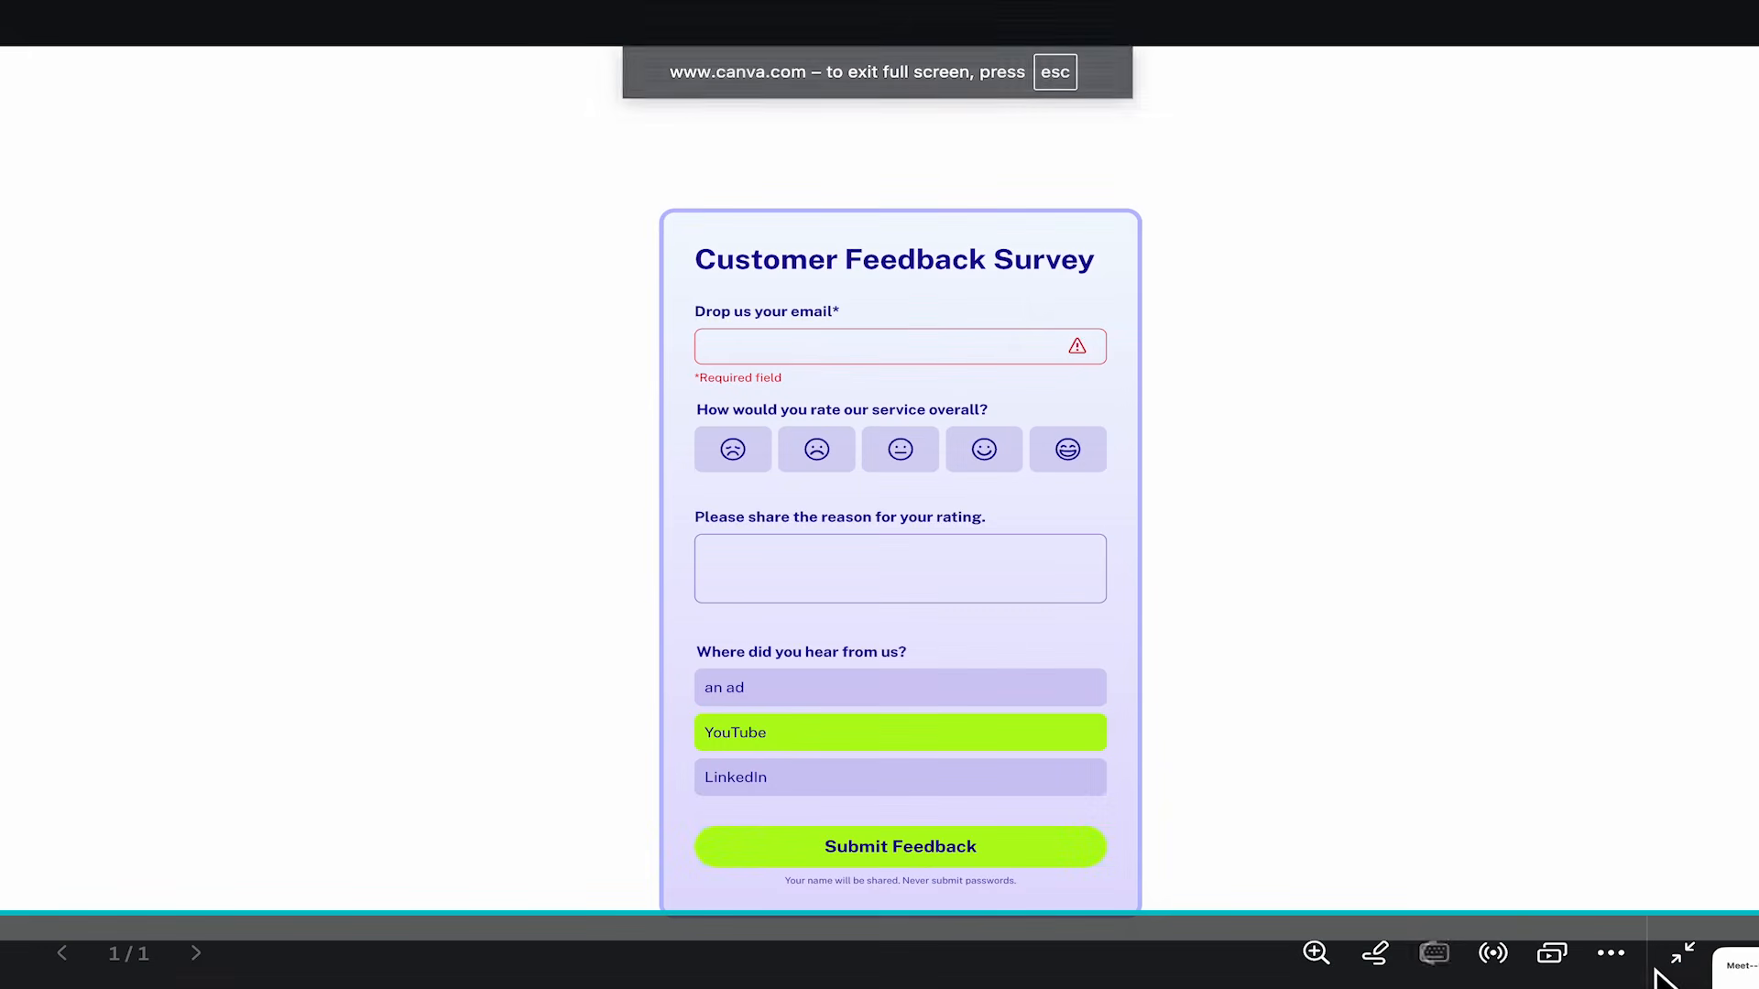
{"action": "left_click", "coordinate": [936, 345]}
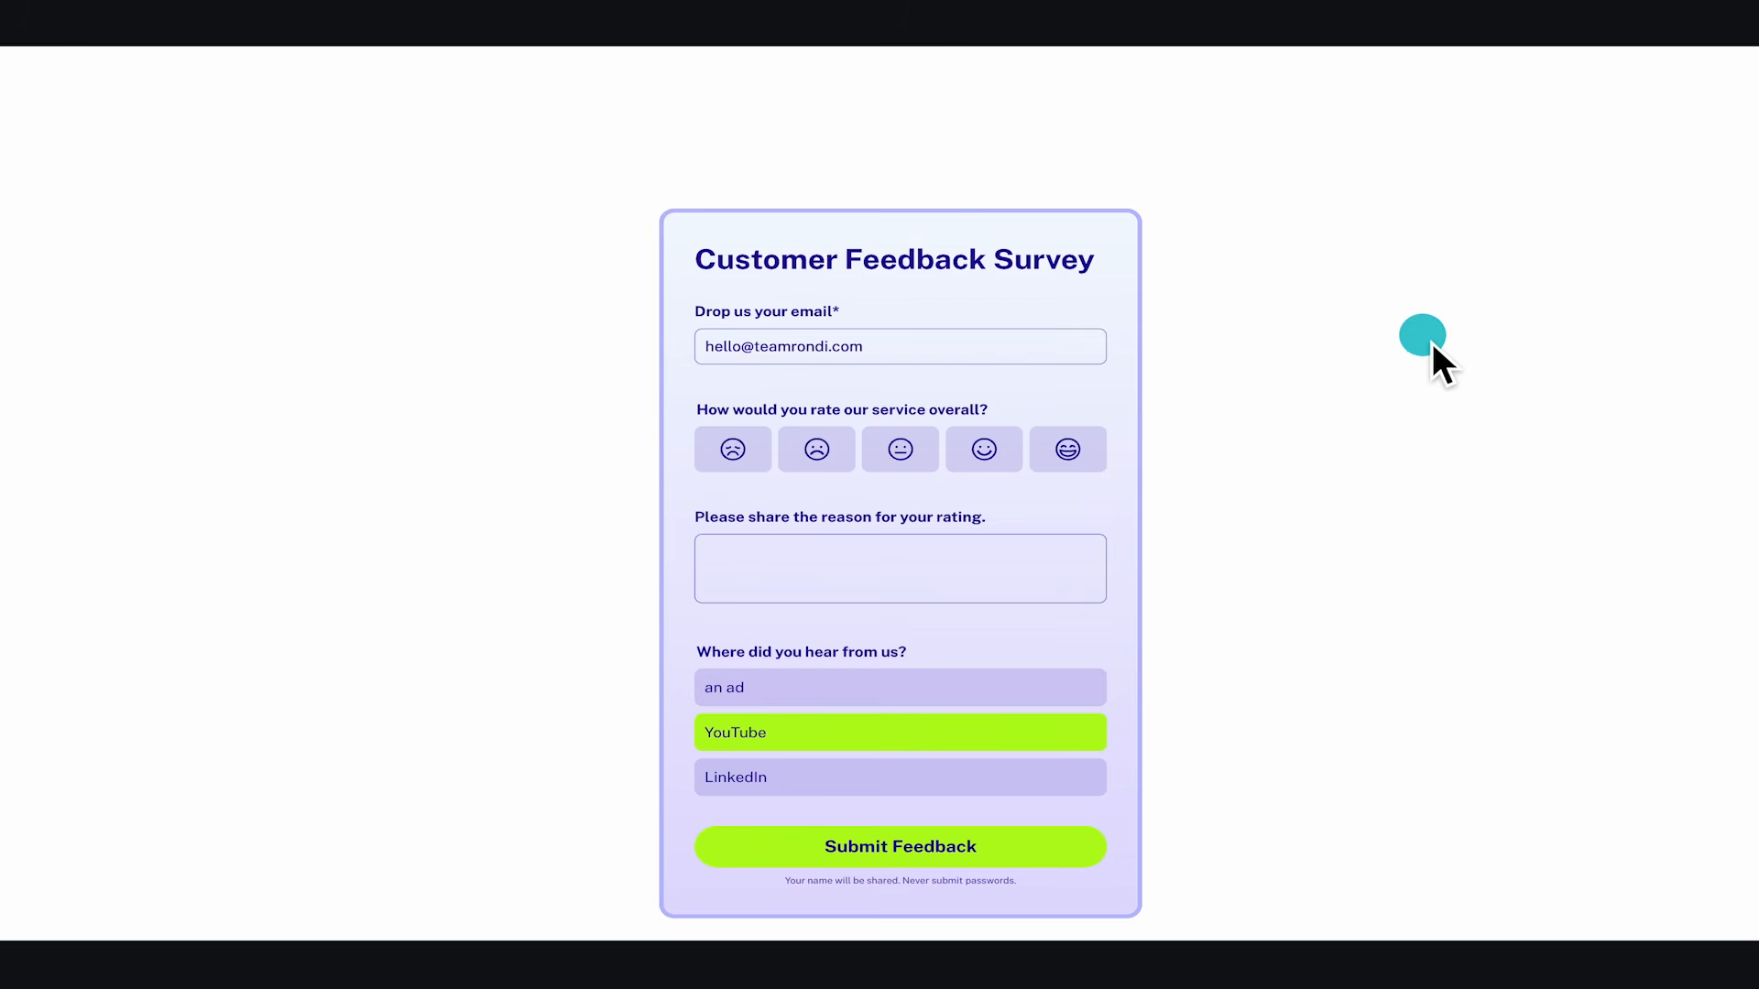
{"action": "left_click", "coordinate": [836, 845]}
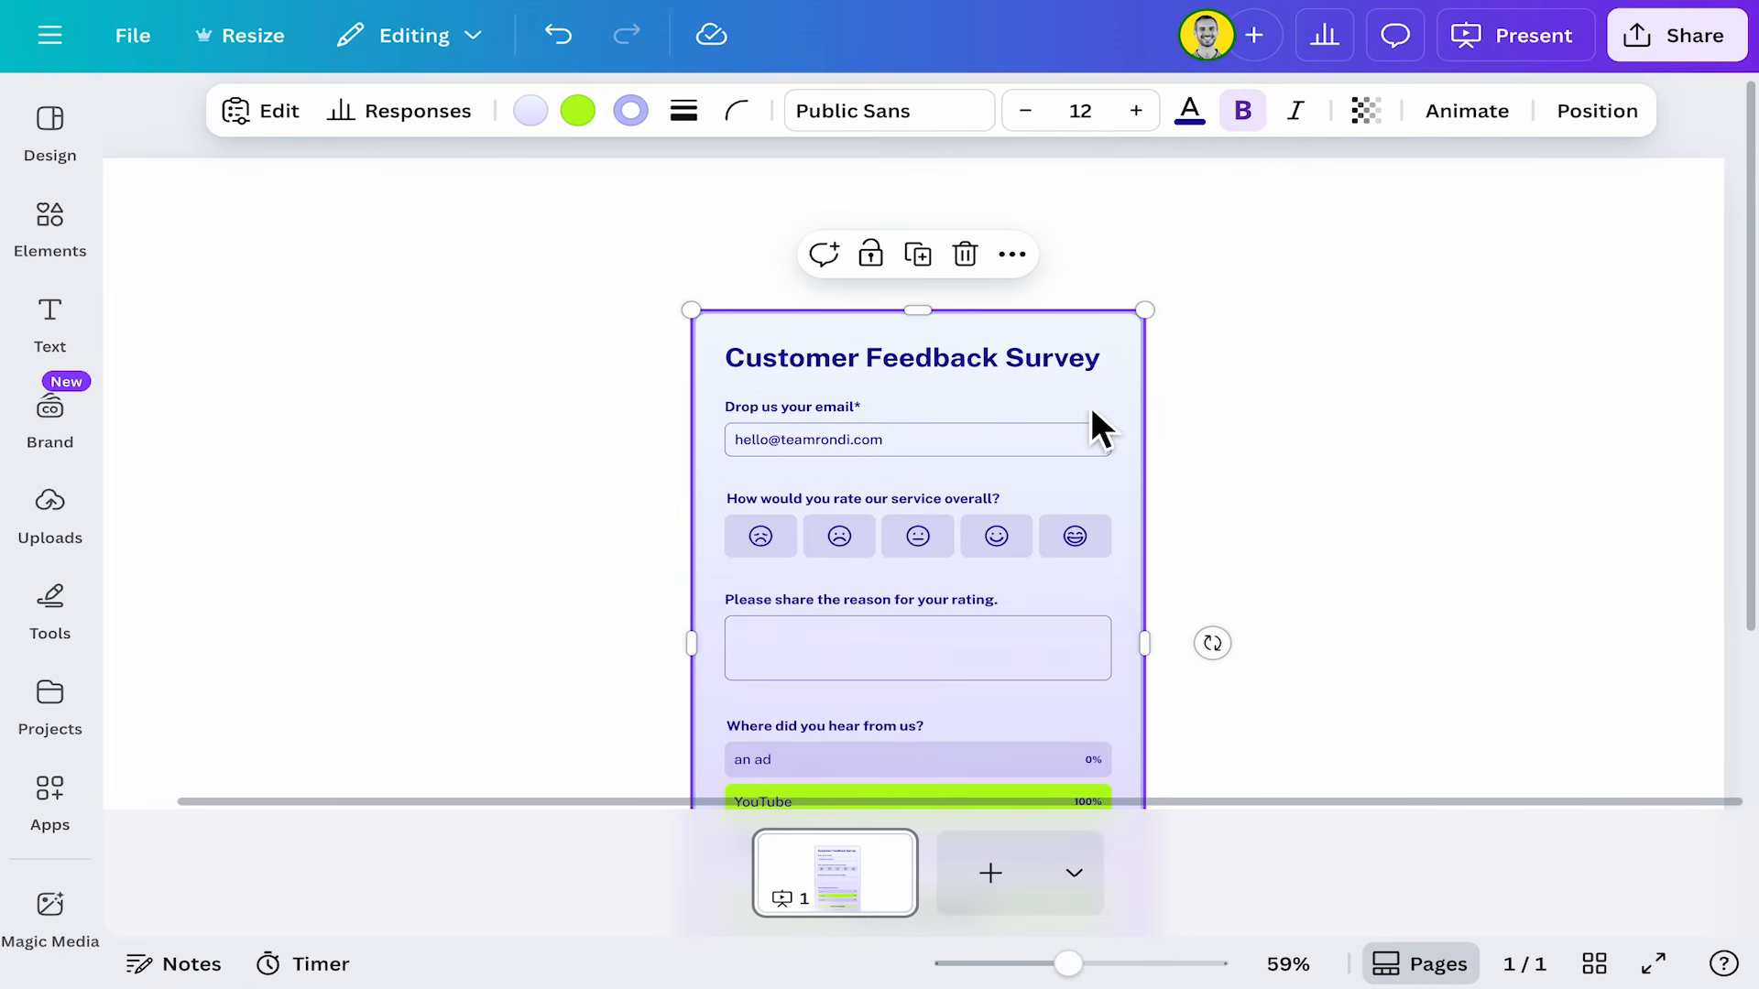
Open the form's responses and view them in the linked sheet, selecting the email and rating columns.
{"action": "left_click", "coordinate": [408, 114]}
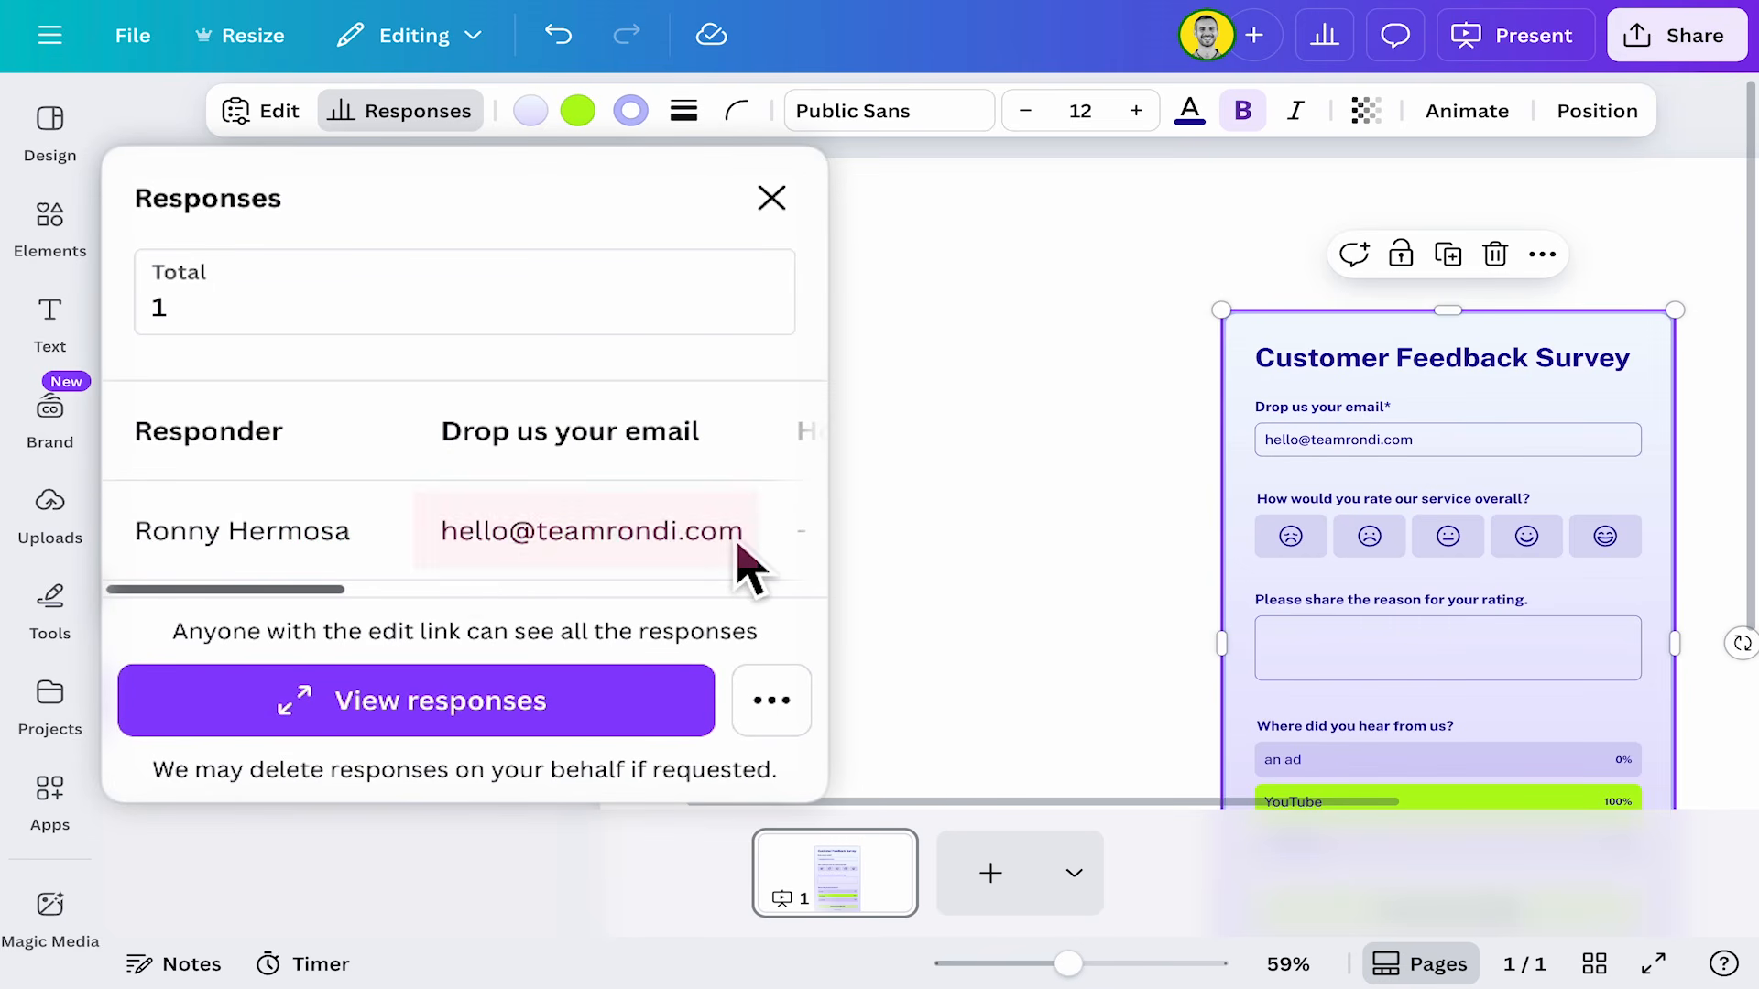
{"action": "left_click", "coordinate": [470, 610]}
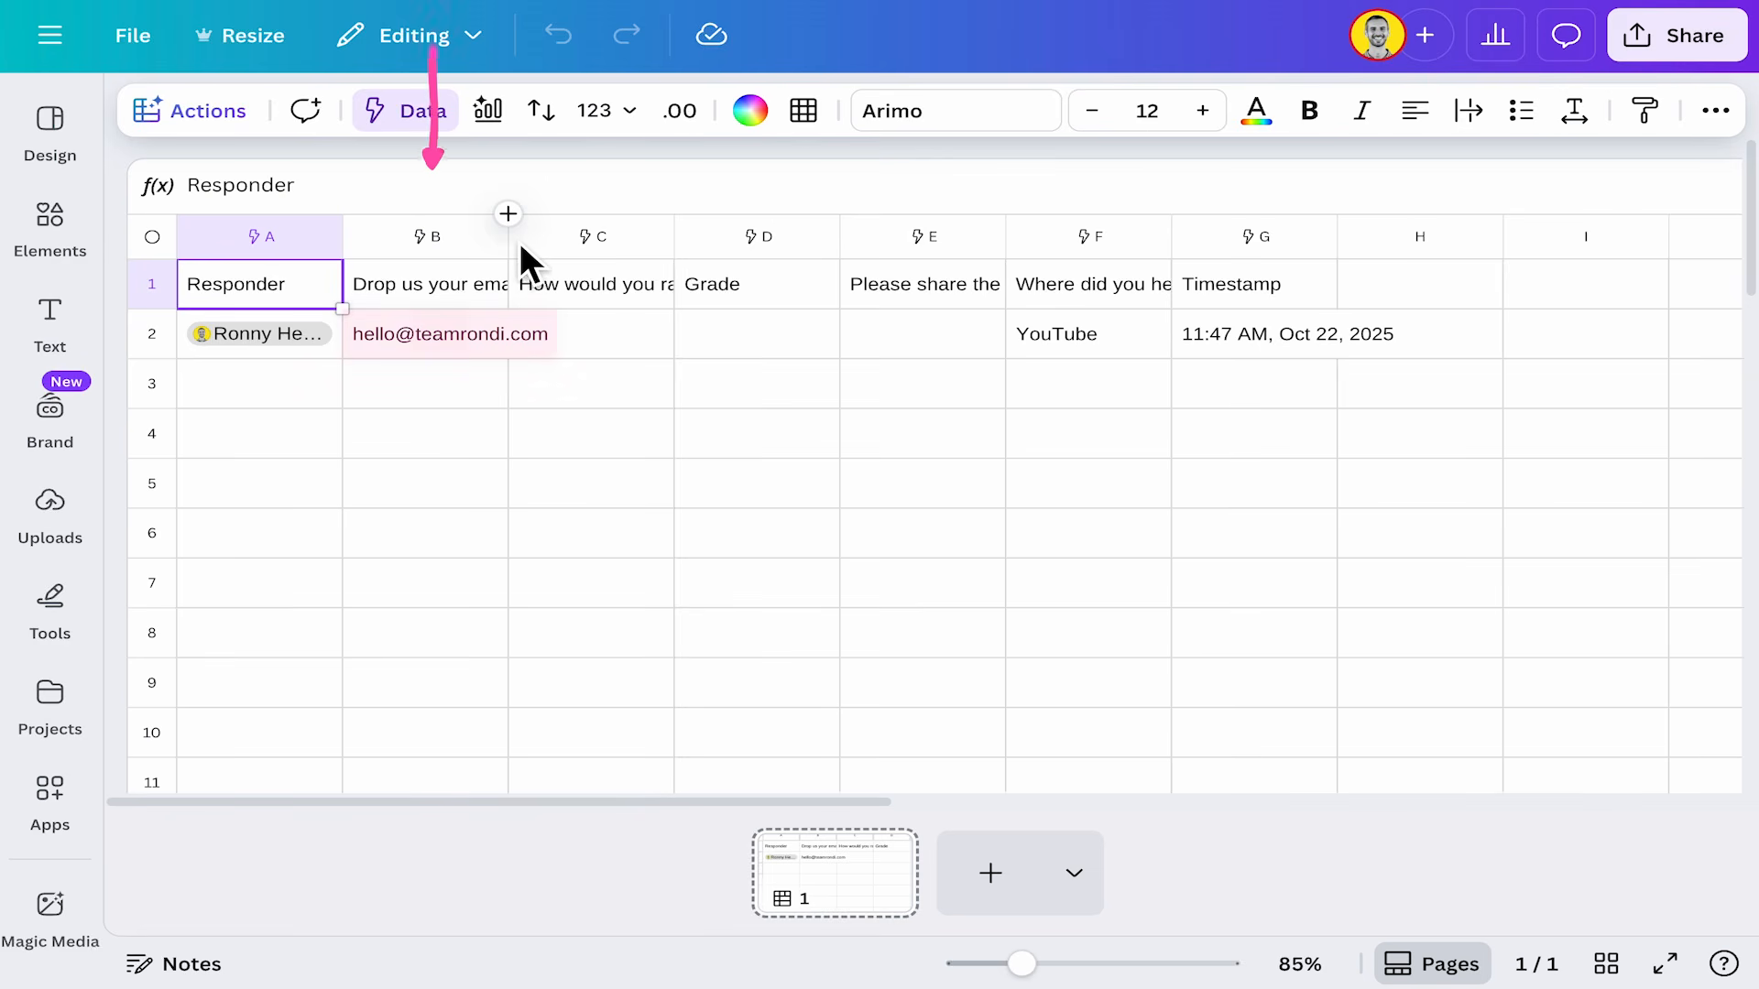
{"action": "left_click_drag", "start_coordinate": [506, 242], "coordinate": [644, 244]}
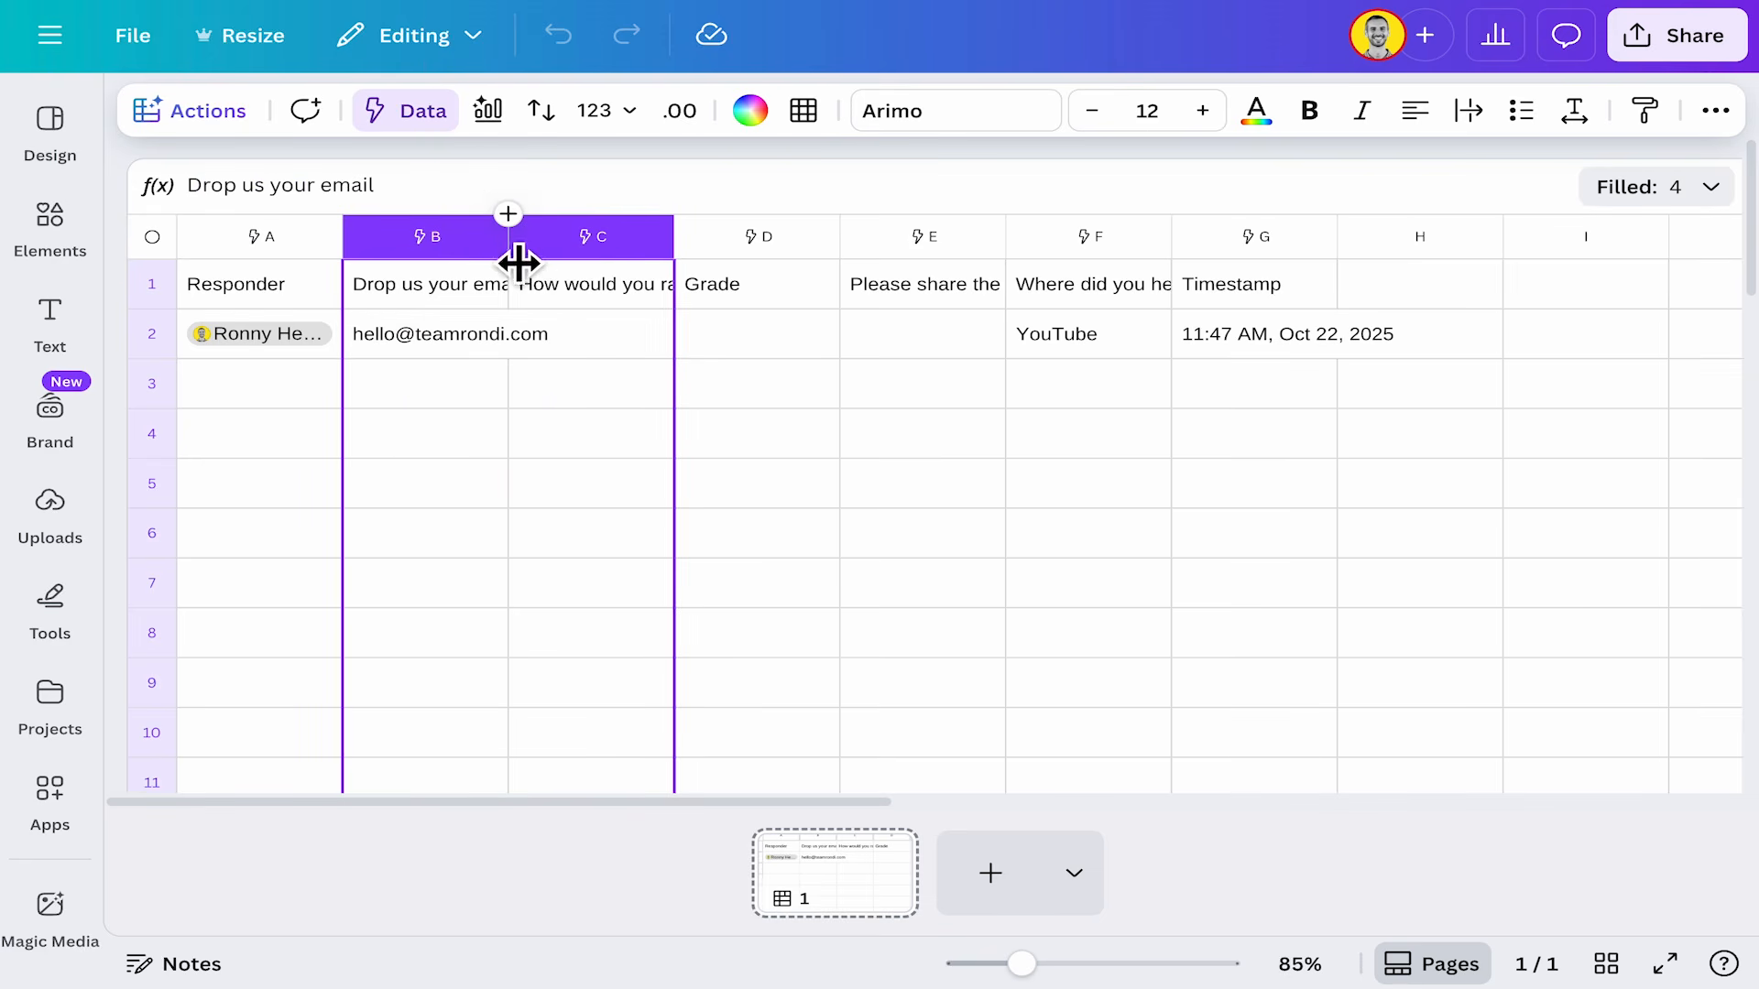
{"action": "left_click_drag", "start_coordinate": [515, 257], "coordinate": [656, 273]}
{"action": "left_click", "coordinate": [539, 406]}
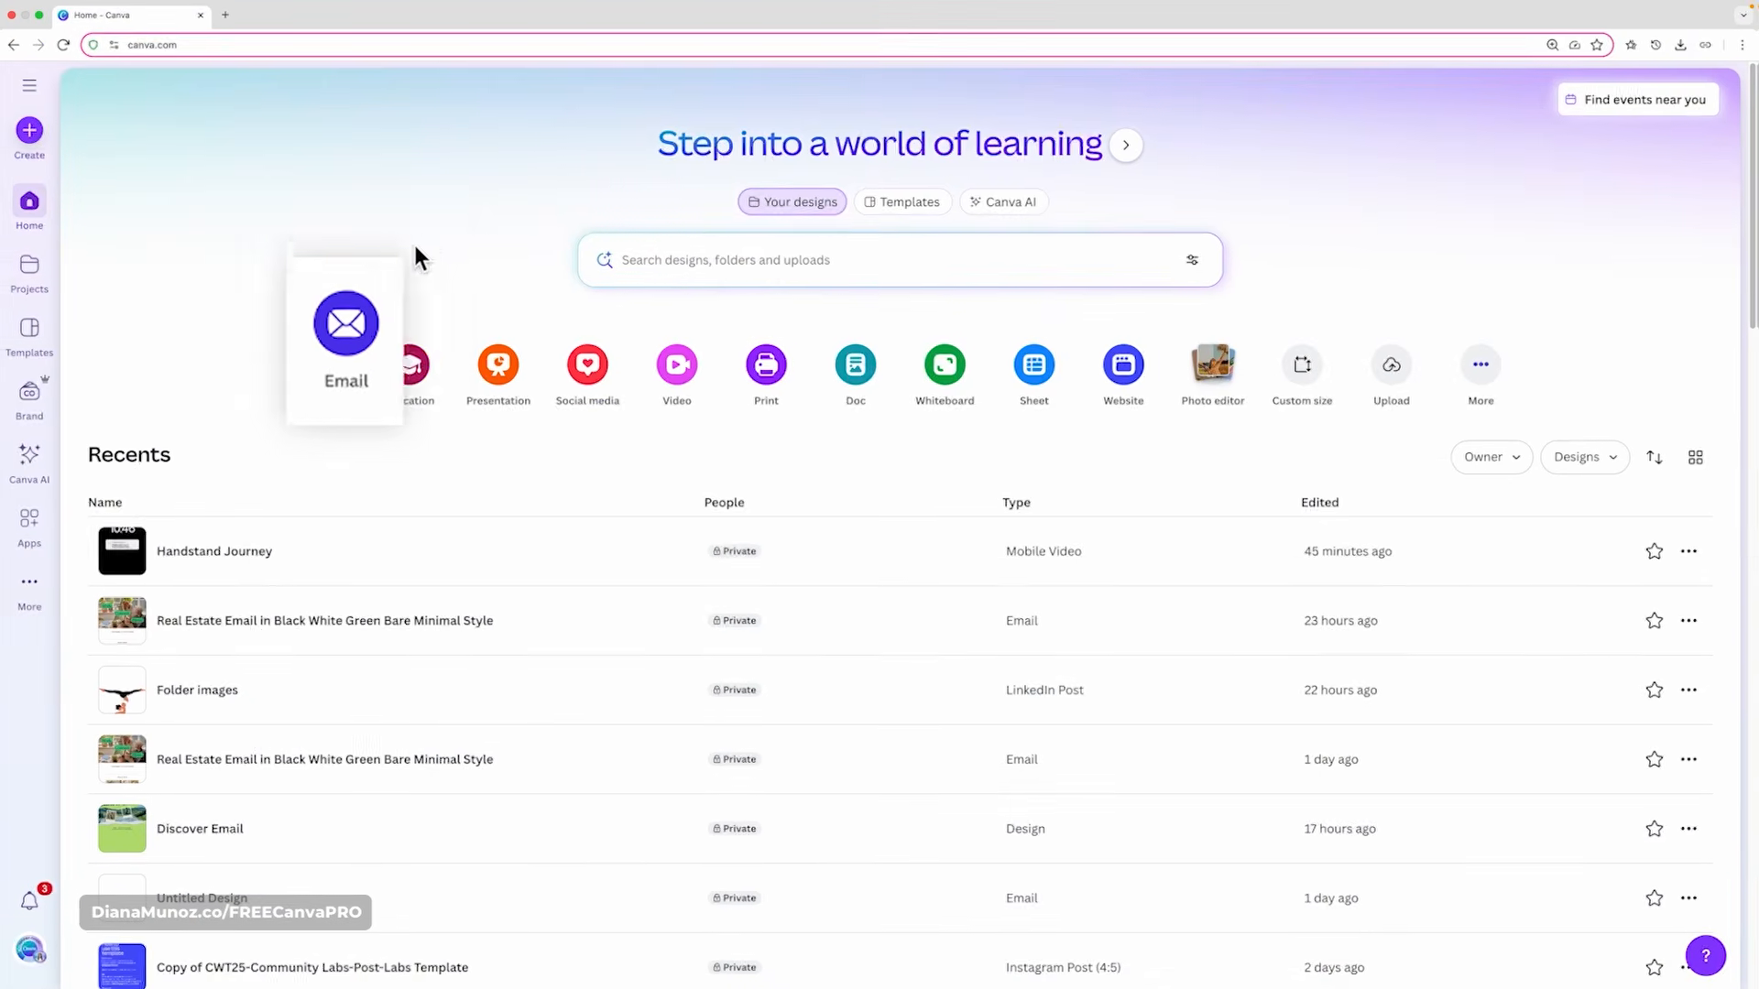
Open an Email design and pick HTML and images as the download file type.
{"action": "left_click", "coordinate": [323, 389]}
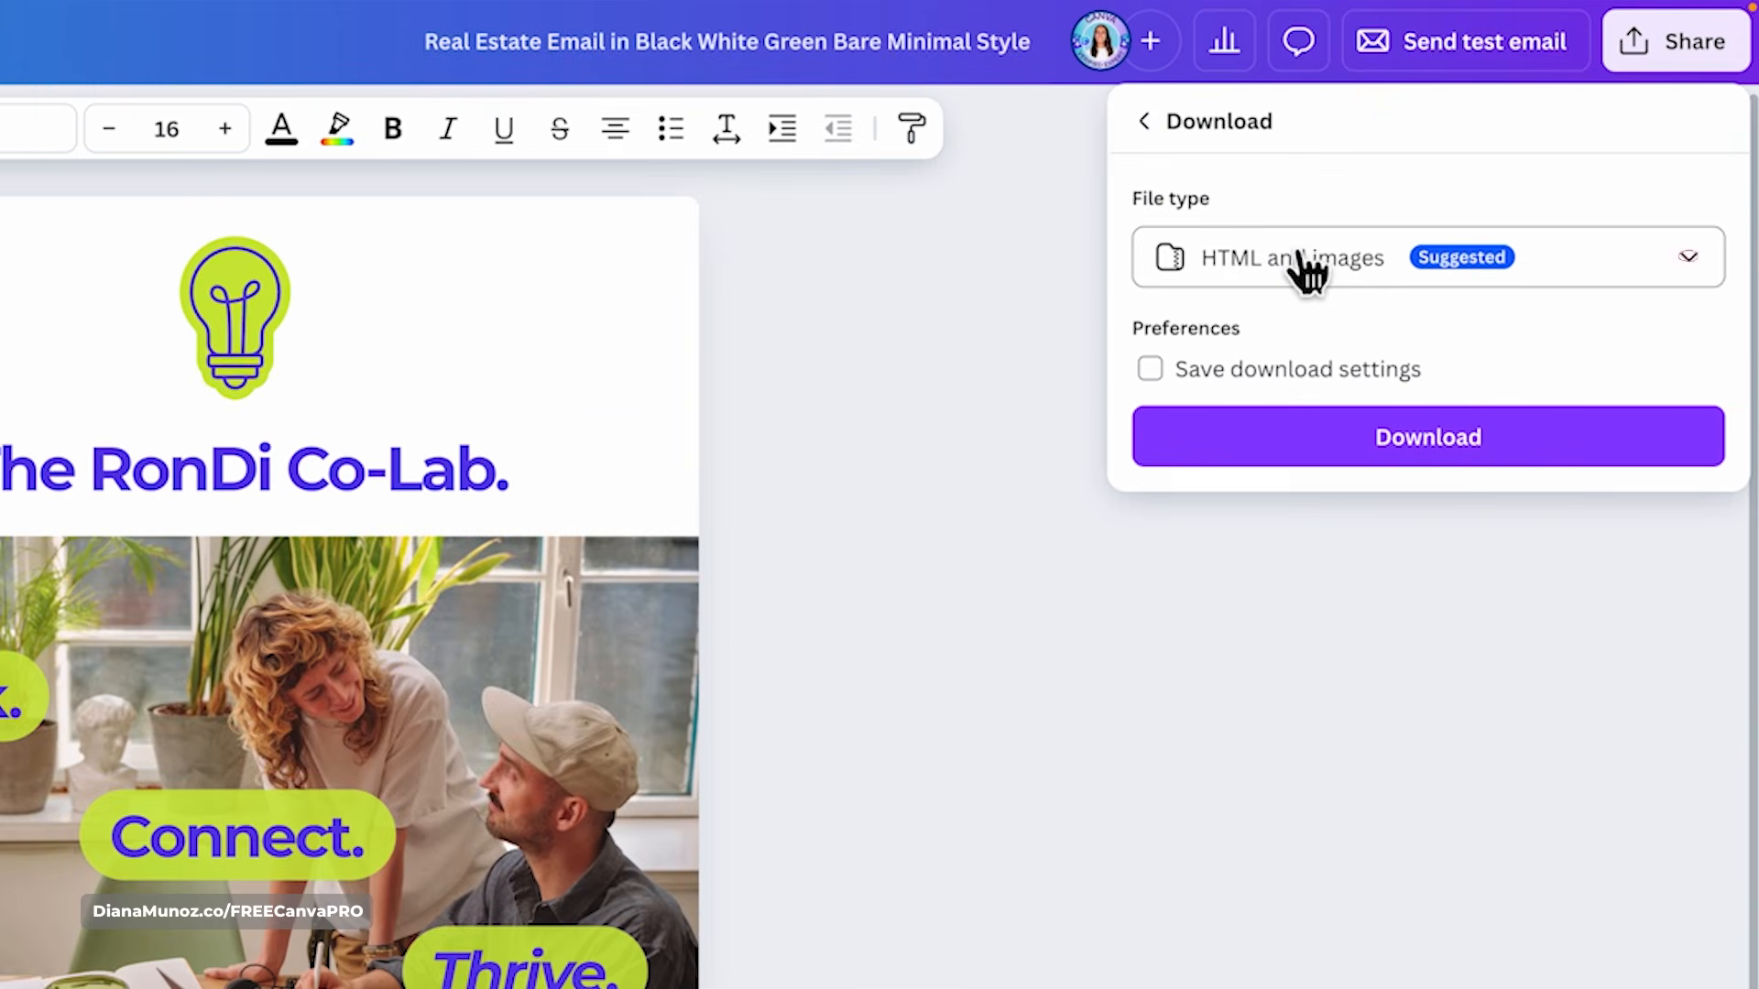
{"action": "left_click", "coordinate": [1295, 266]}
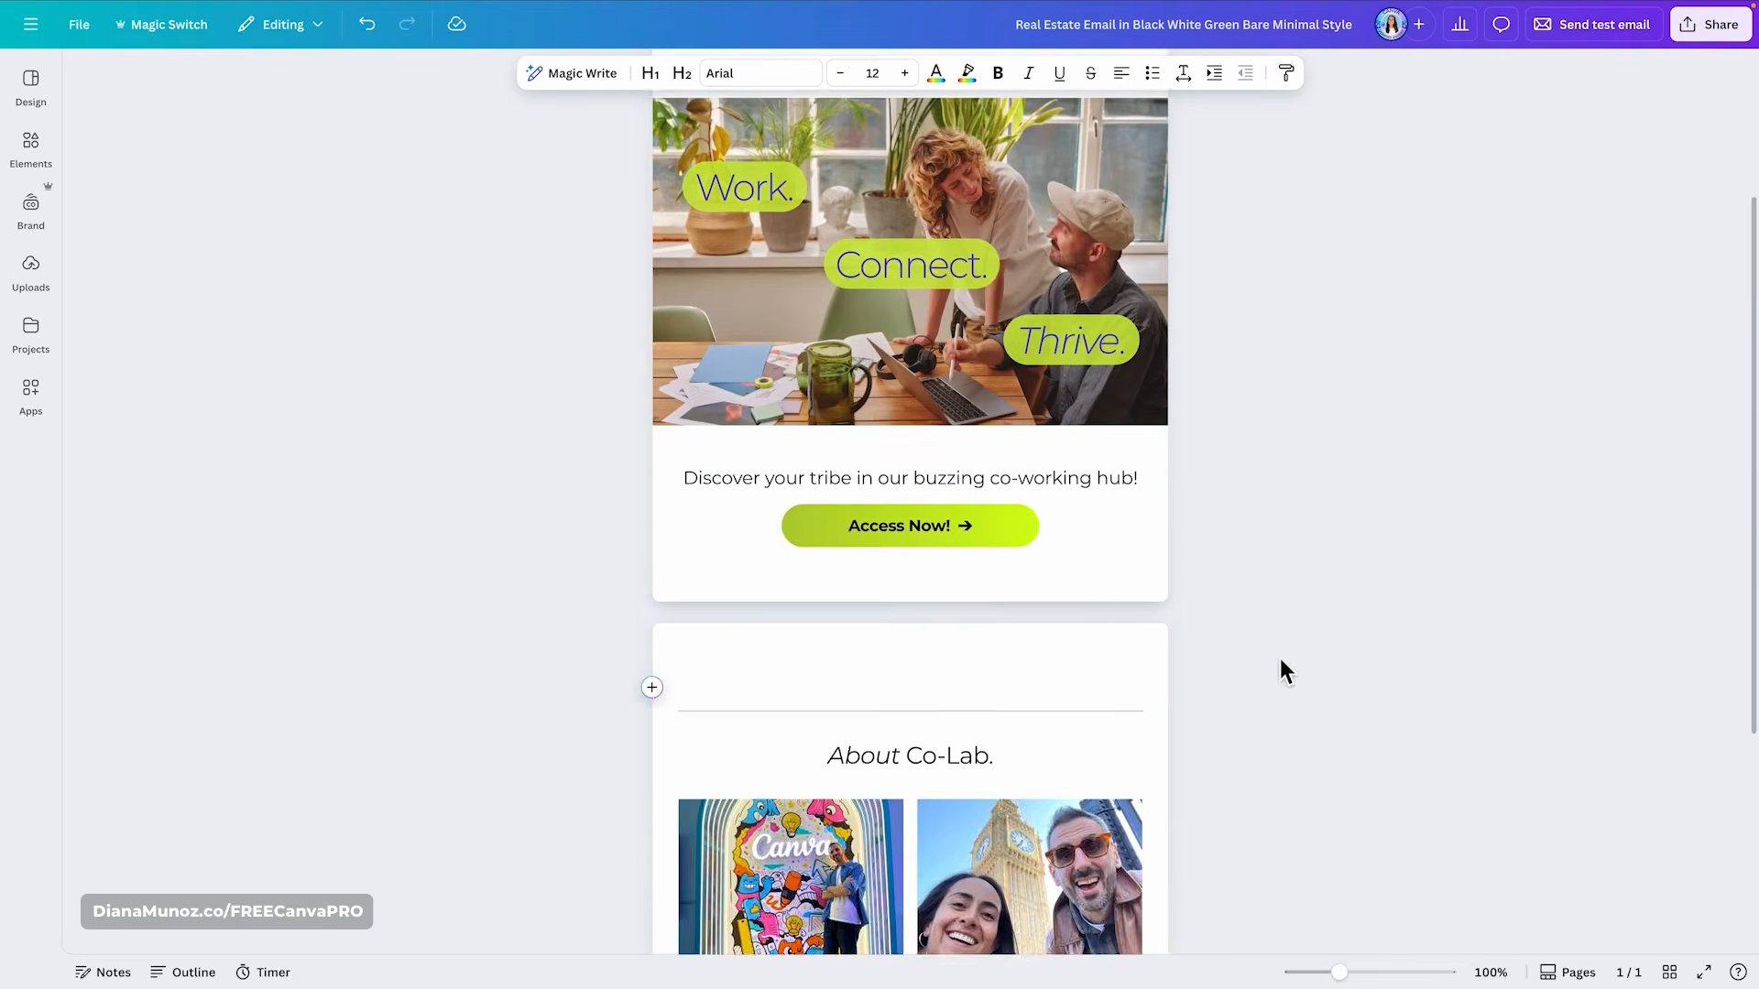
Add text beginning "Hear more a" in the email below the Access Now section.
{"action": "scroll", "coordinate": [1280, 671], "scroll_direction": "down", "scroll_amount": 3}
{"action": "left_click", "coordinate": [608, 443]}
{"action": "type", "text": "Hear more a"}
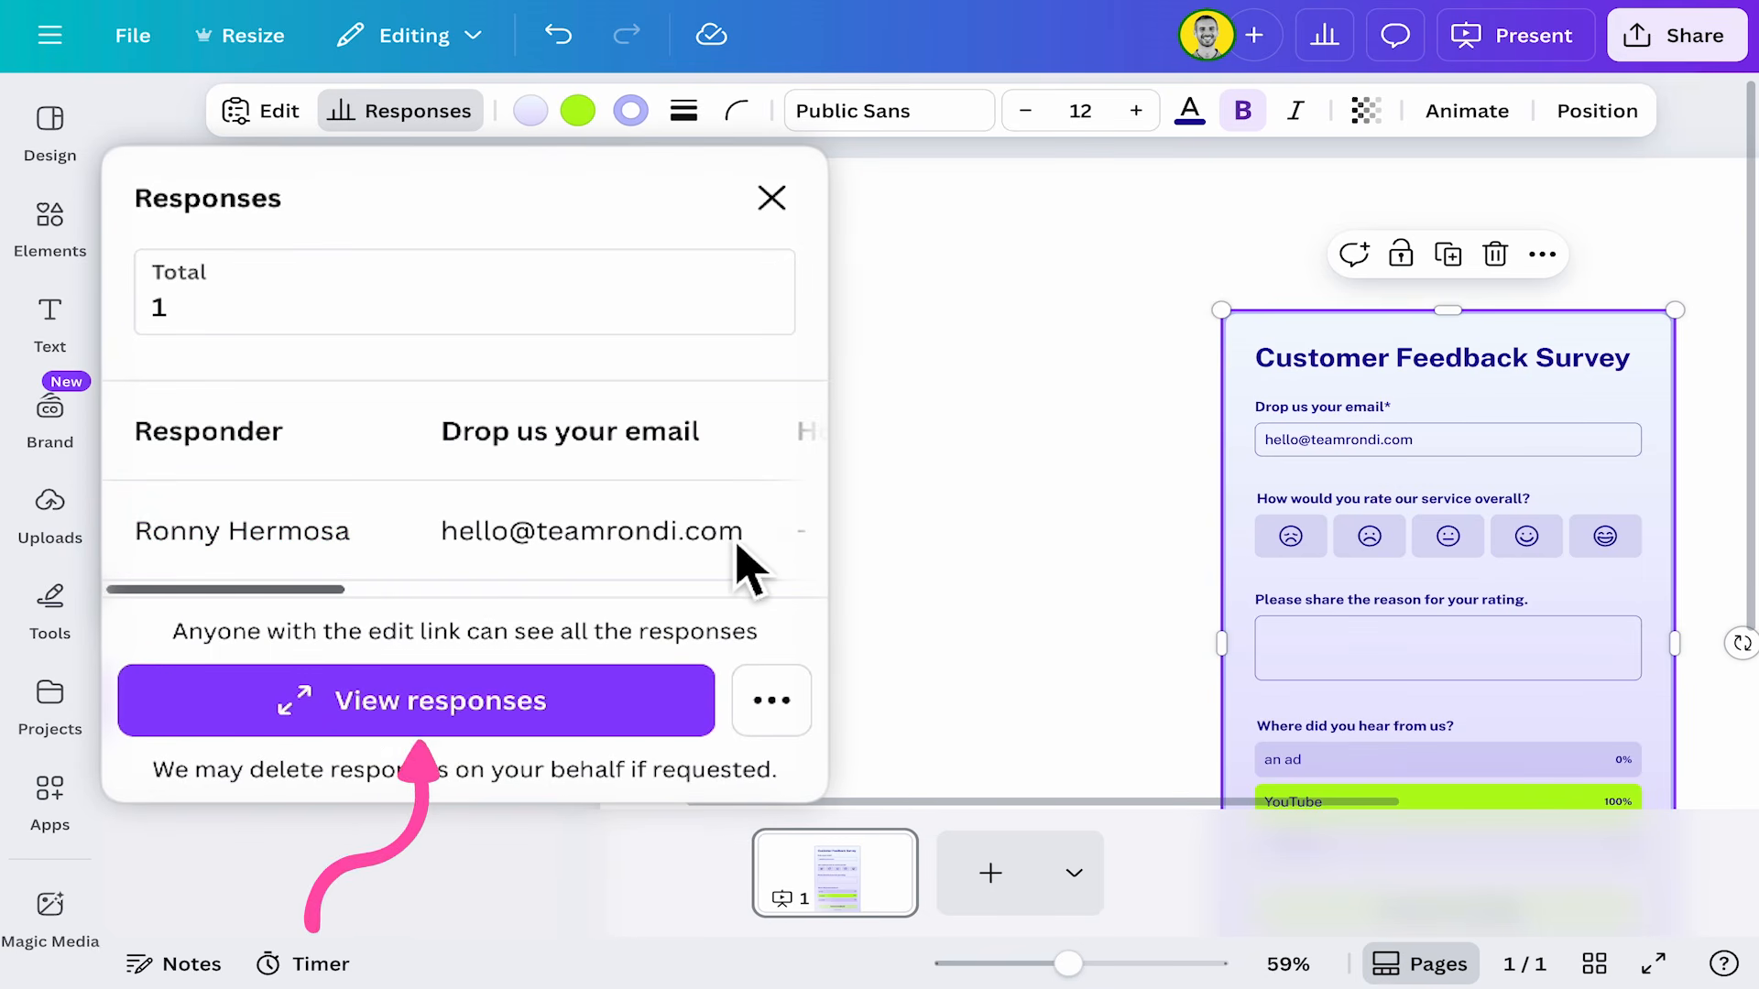
Open the full response view and link the form's quiz data to a sheet.
{"action": "left_click", "coordinate": [566, 720]}
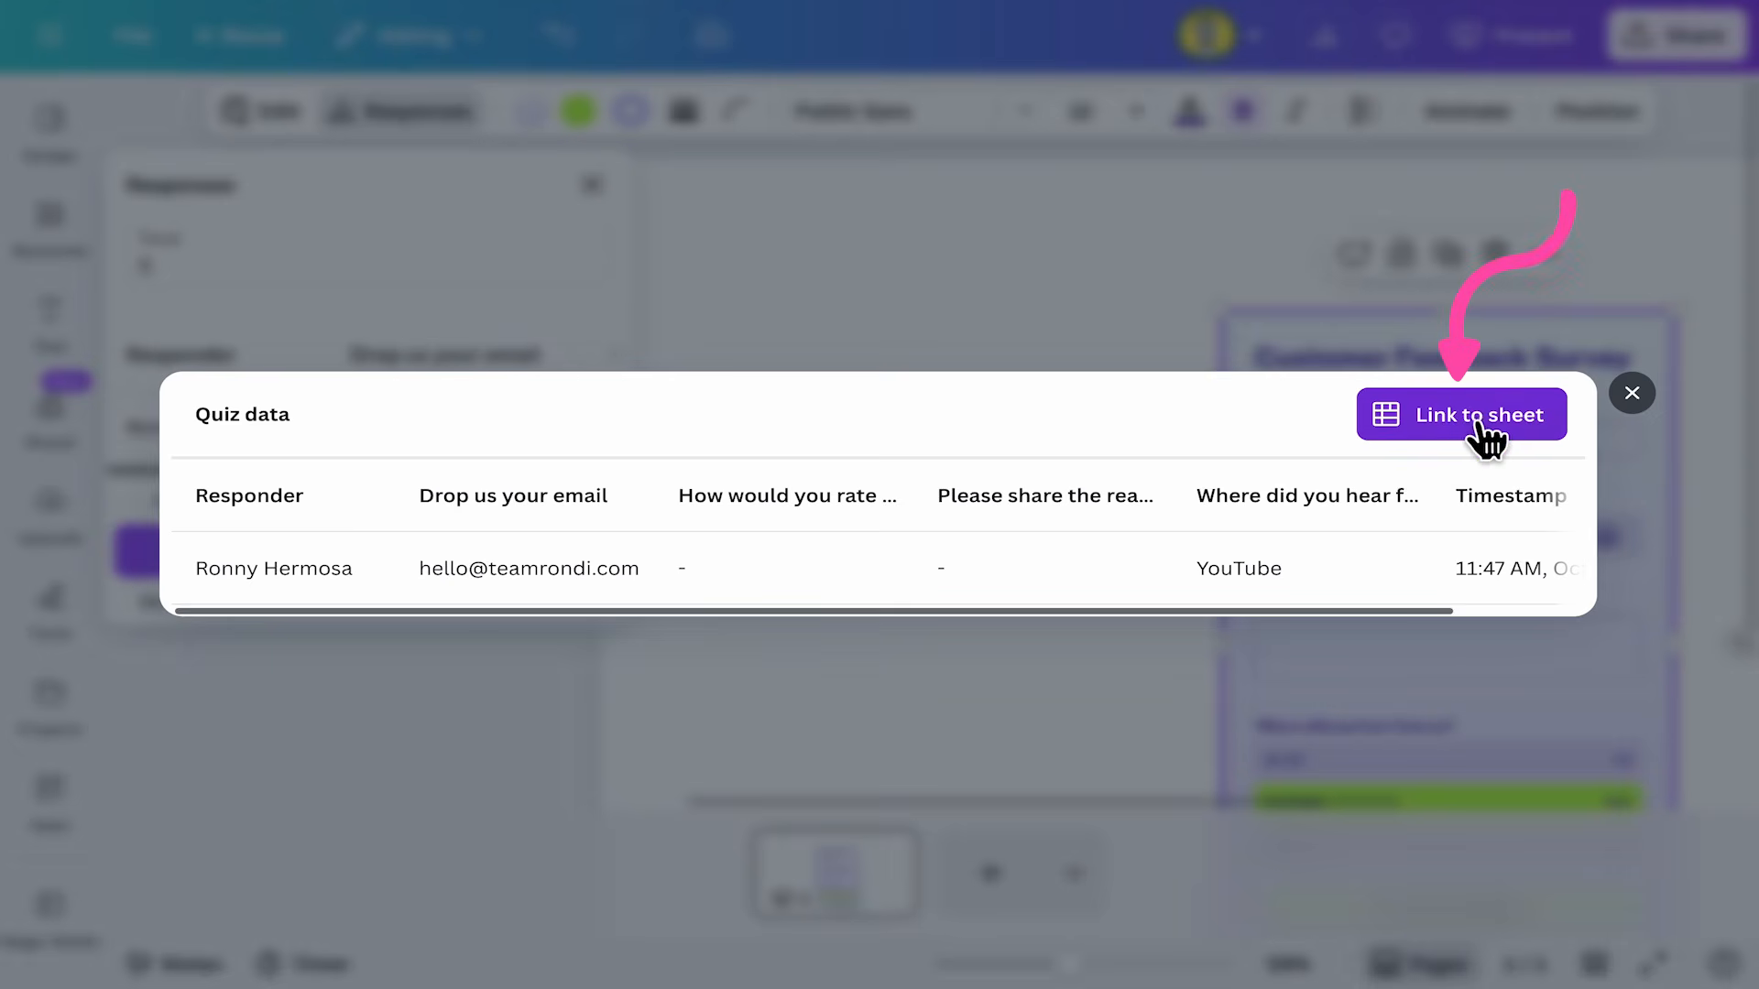
{"action": "left_click", "coordinate": [1479, 421]}
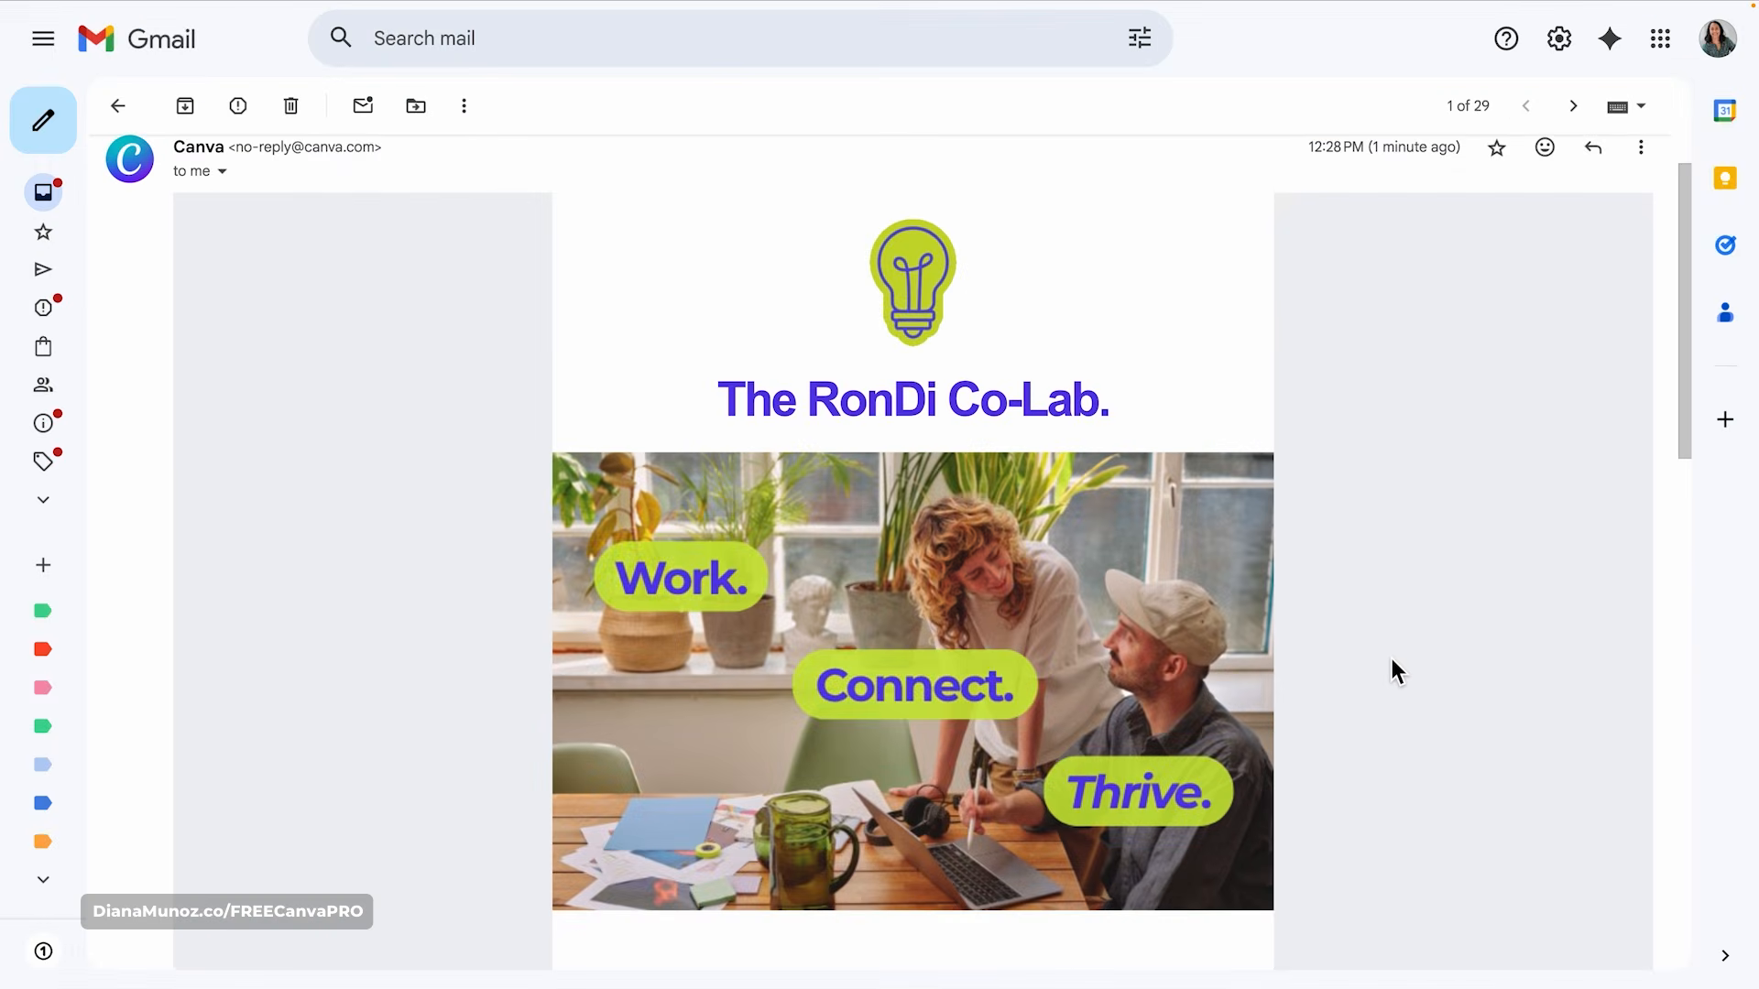
{"action": "scroll", "coordinate": [1392, 658], "scroll_direction": "down", "scroll_amount": 6}
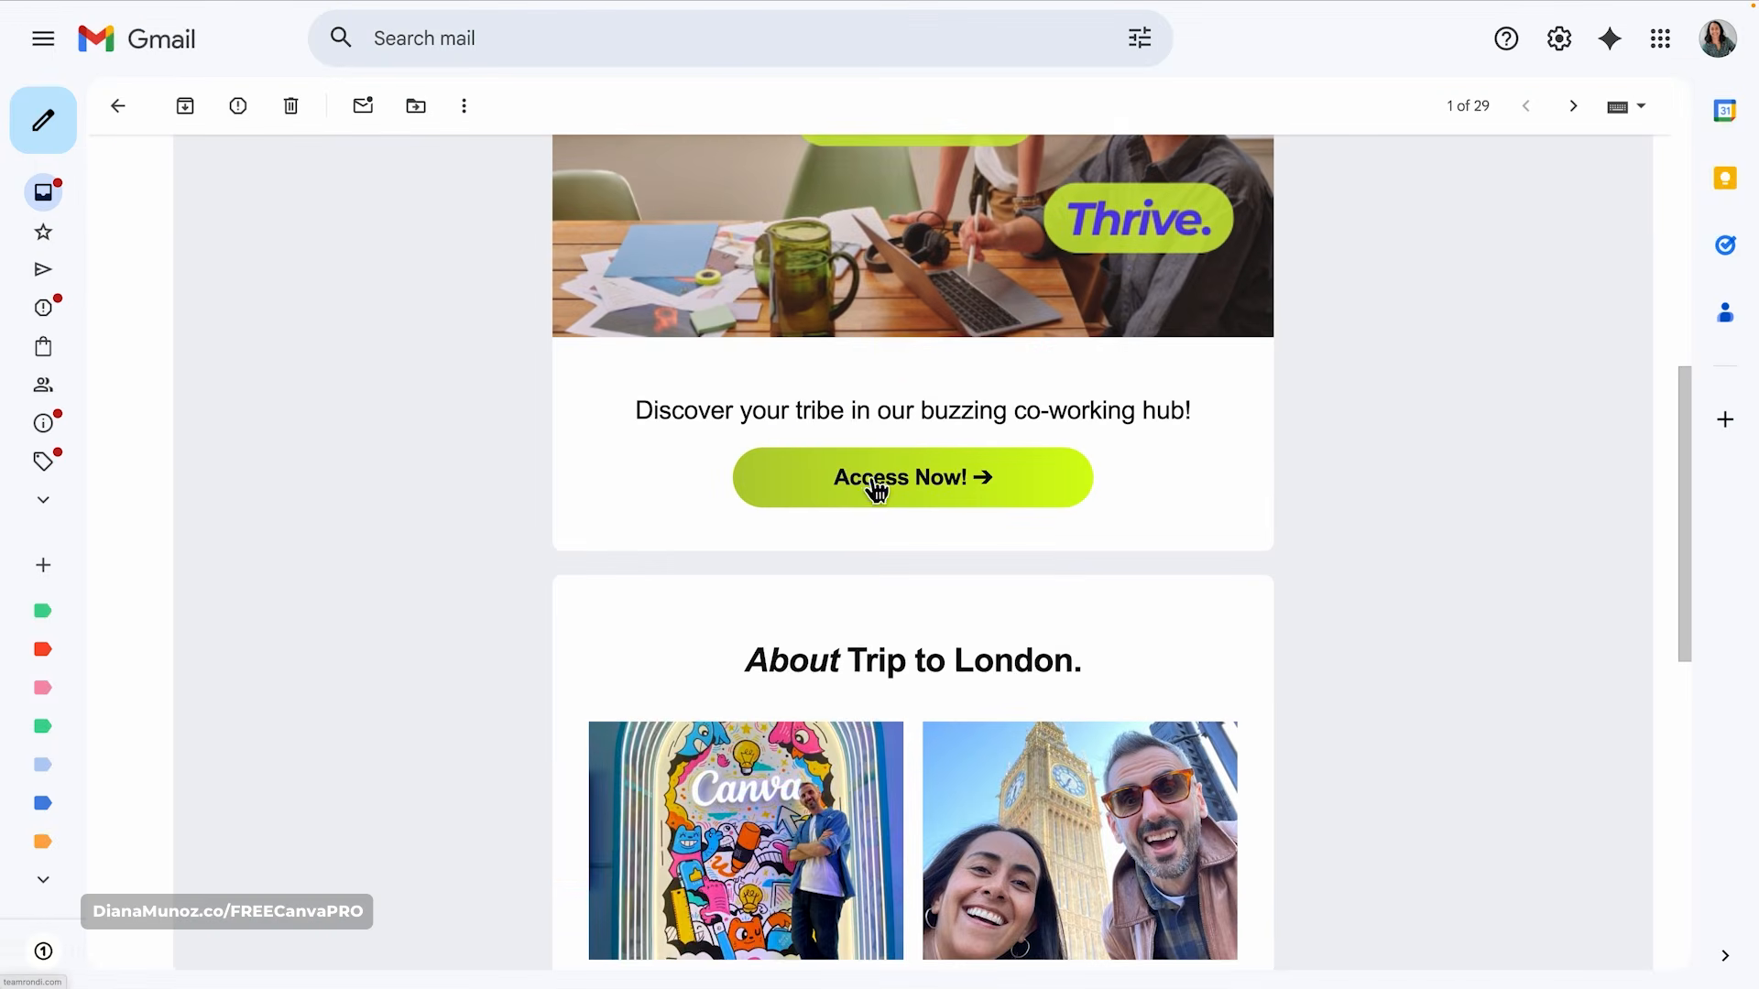